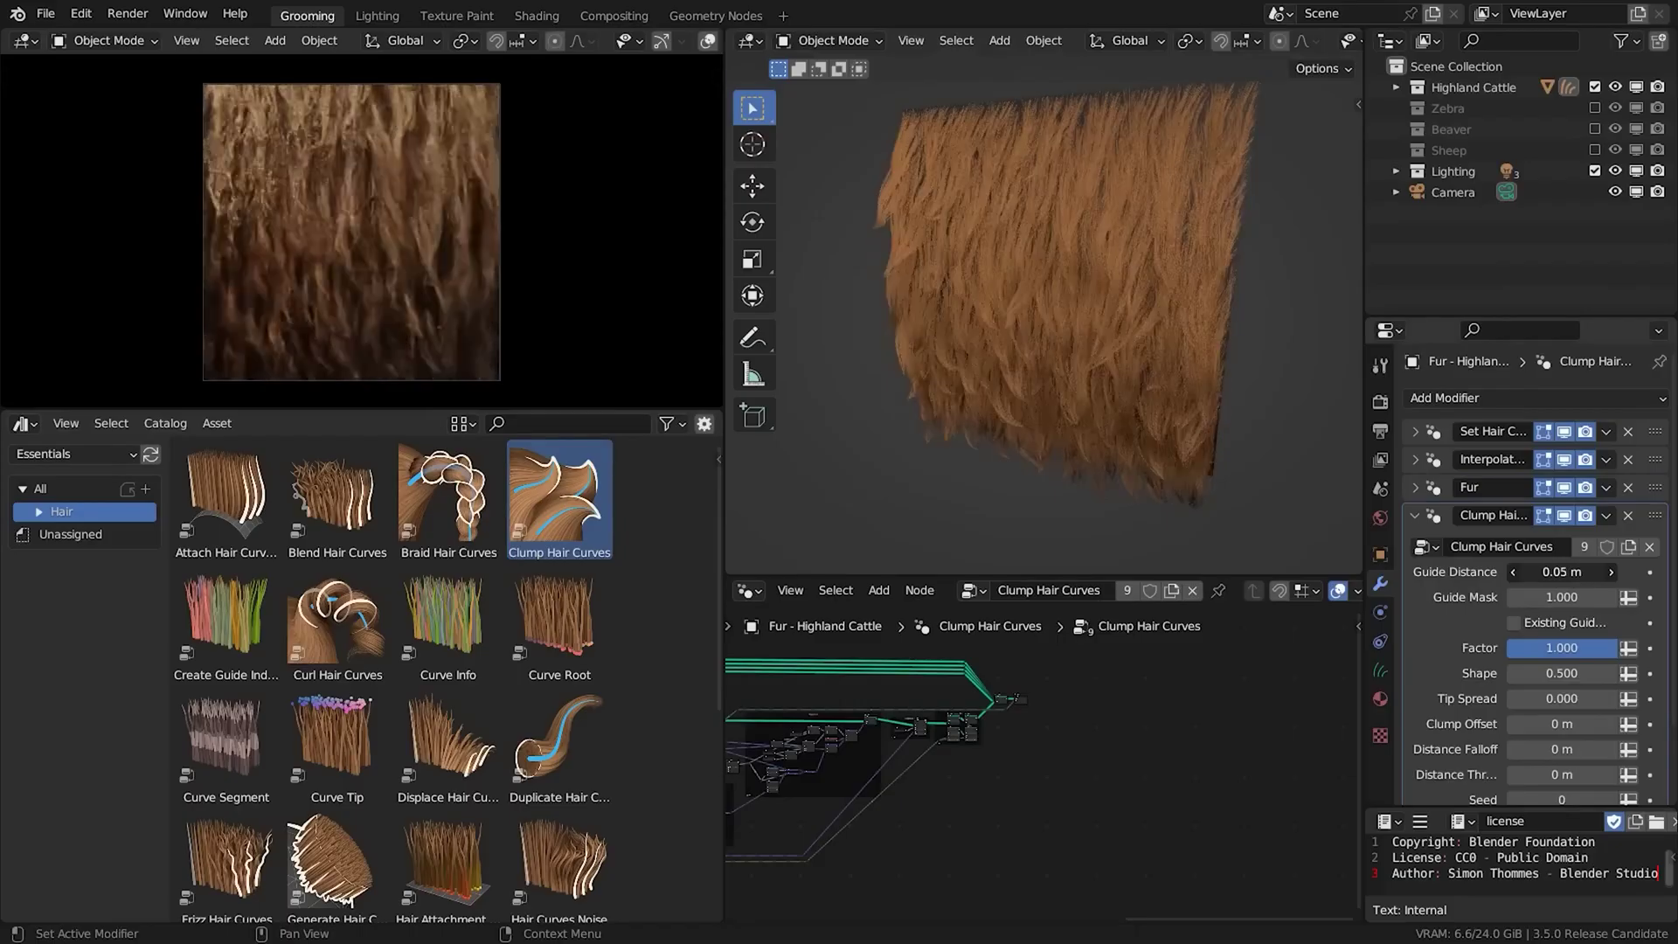
pyautogui.hotkey('ctrl', 'x')
pyautogui.moveTo(559, 498); pyautogui.dragTo(1136, 690)
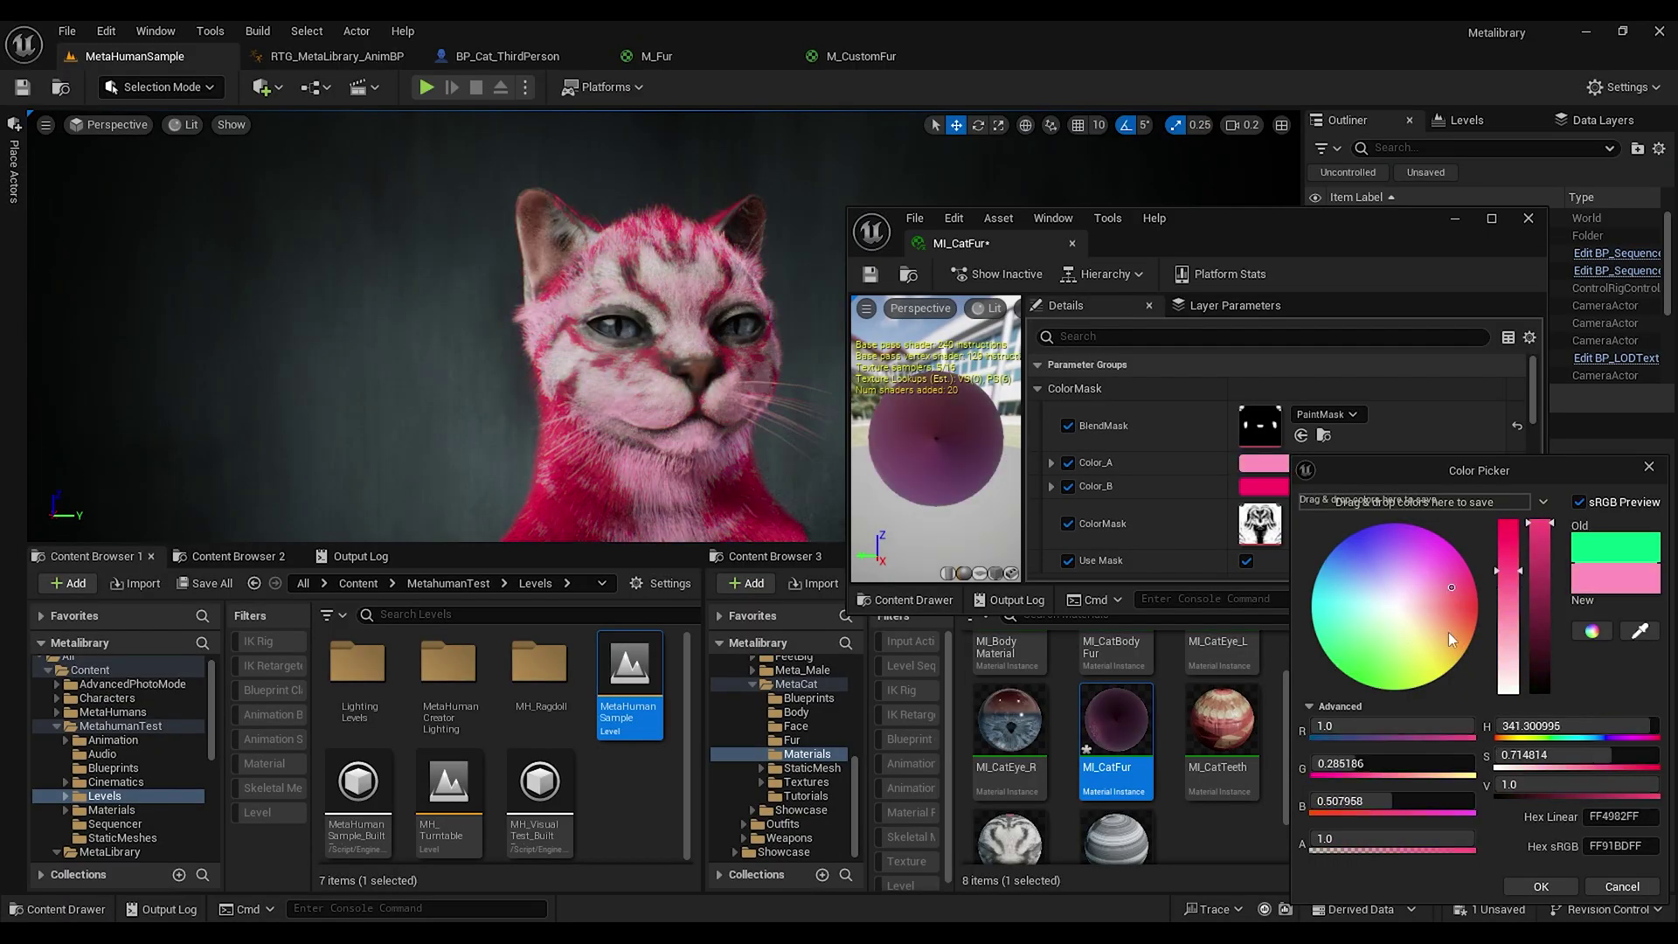
pyautogui.click(1540, 886)
pyautogui.click(1304, 487)
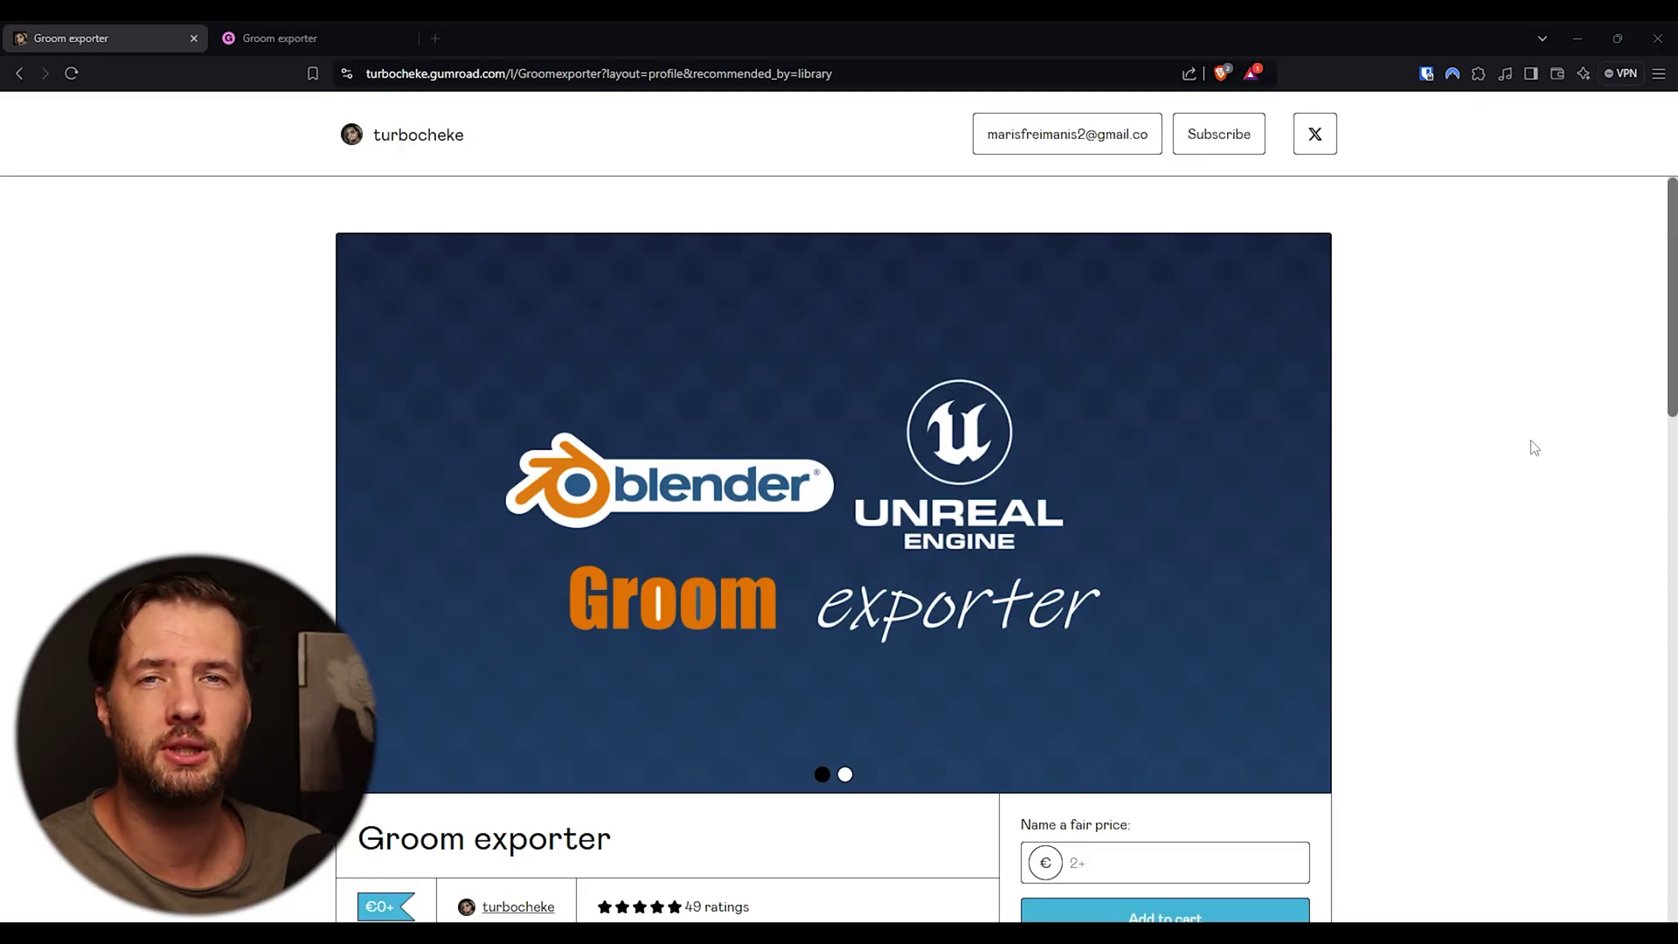
# Step: Review the Groom exporter product page and its downloads, locating the GroomExporter_Library_included_v015_blender4.1 package
pyautogui.scroll(-1, 1438, 420)
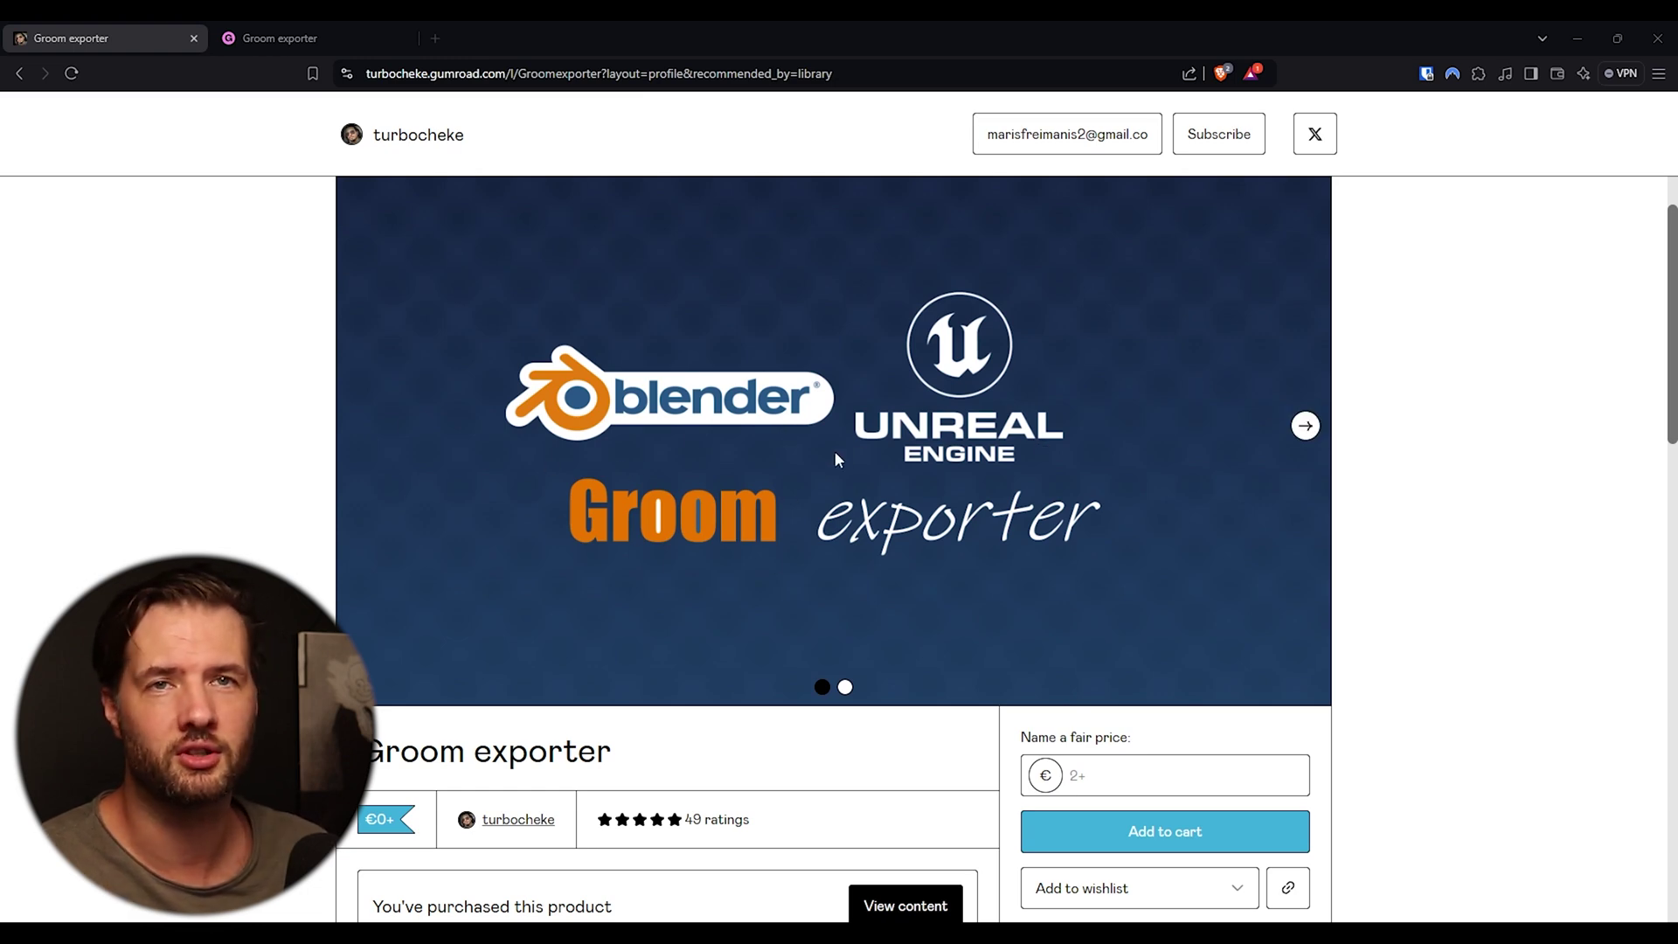
pyautogui.scroll(-2, 846, 460)
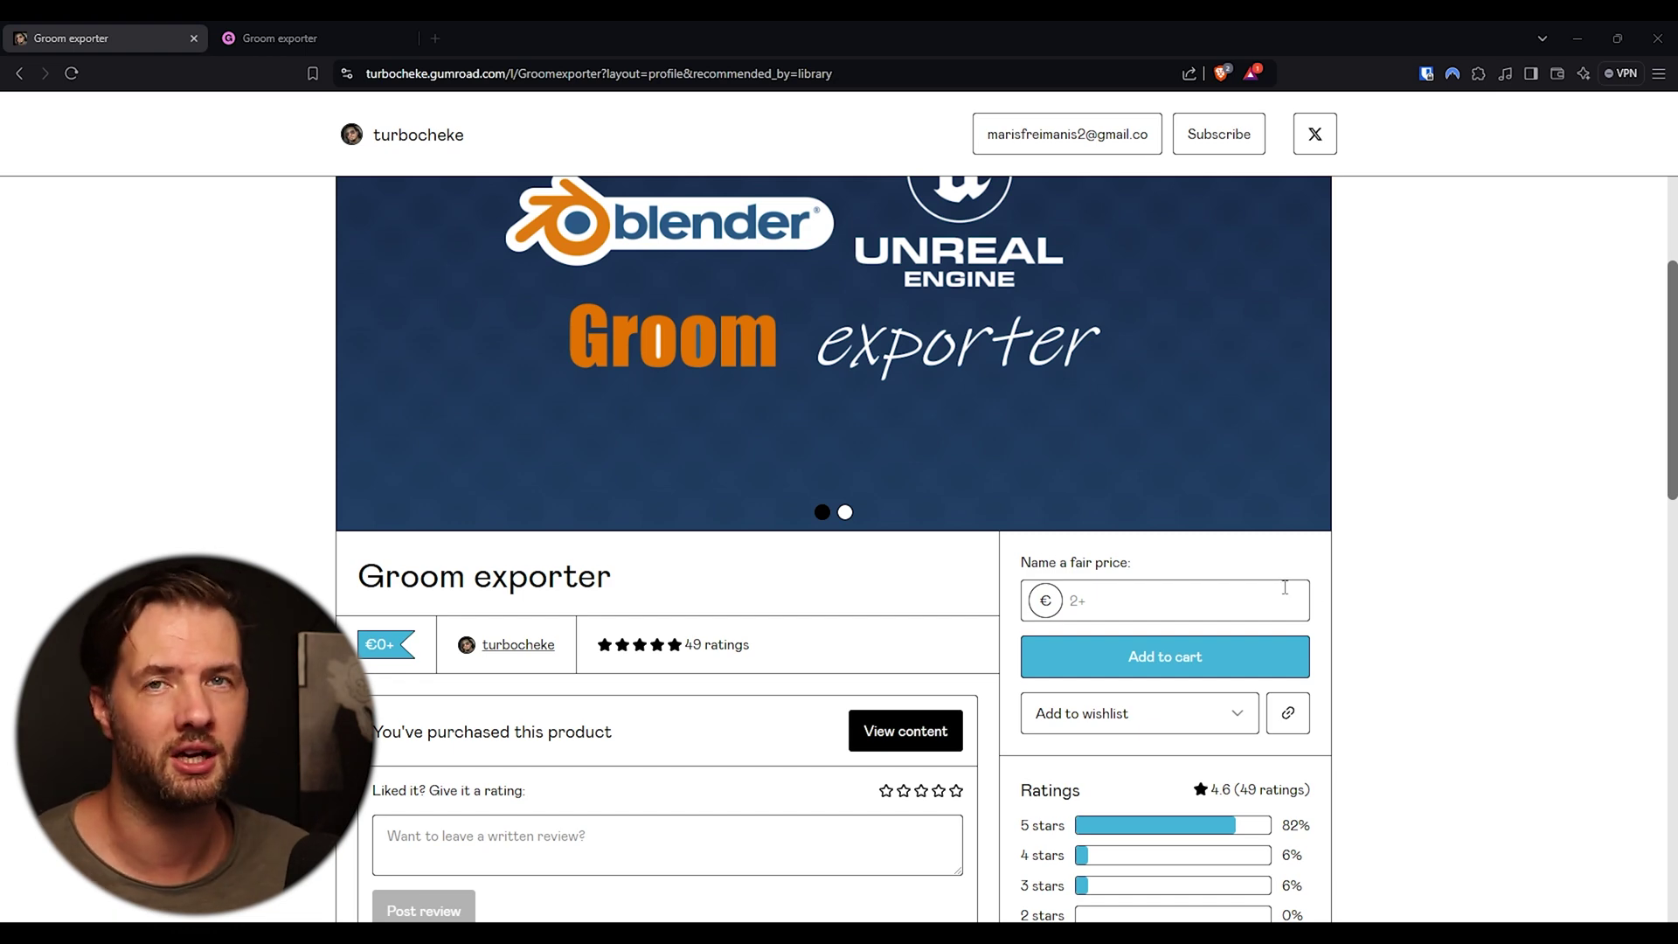
pyautogui.hotkey('ctrl', 'Tab')
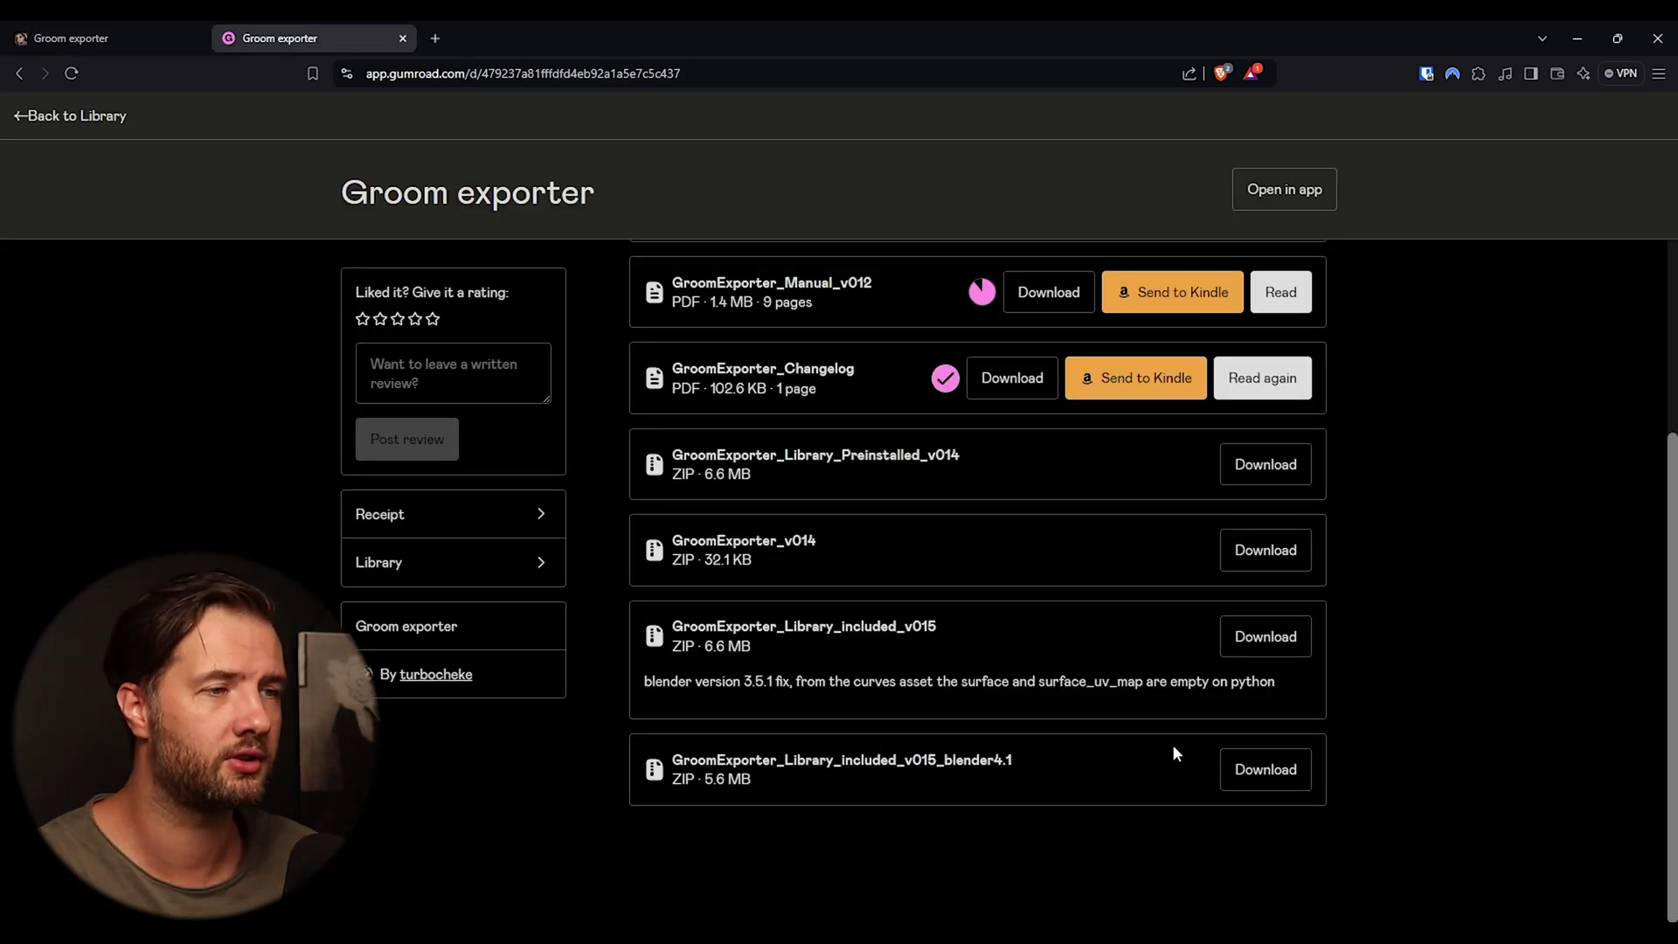
pyautogui.moveTo(672, 759); pyautogui.dragTo(966, 758)
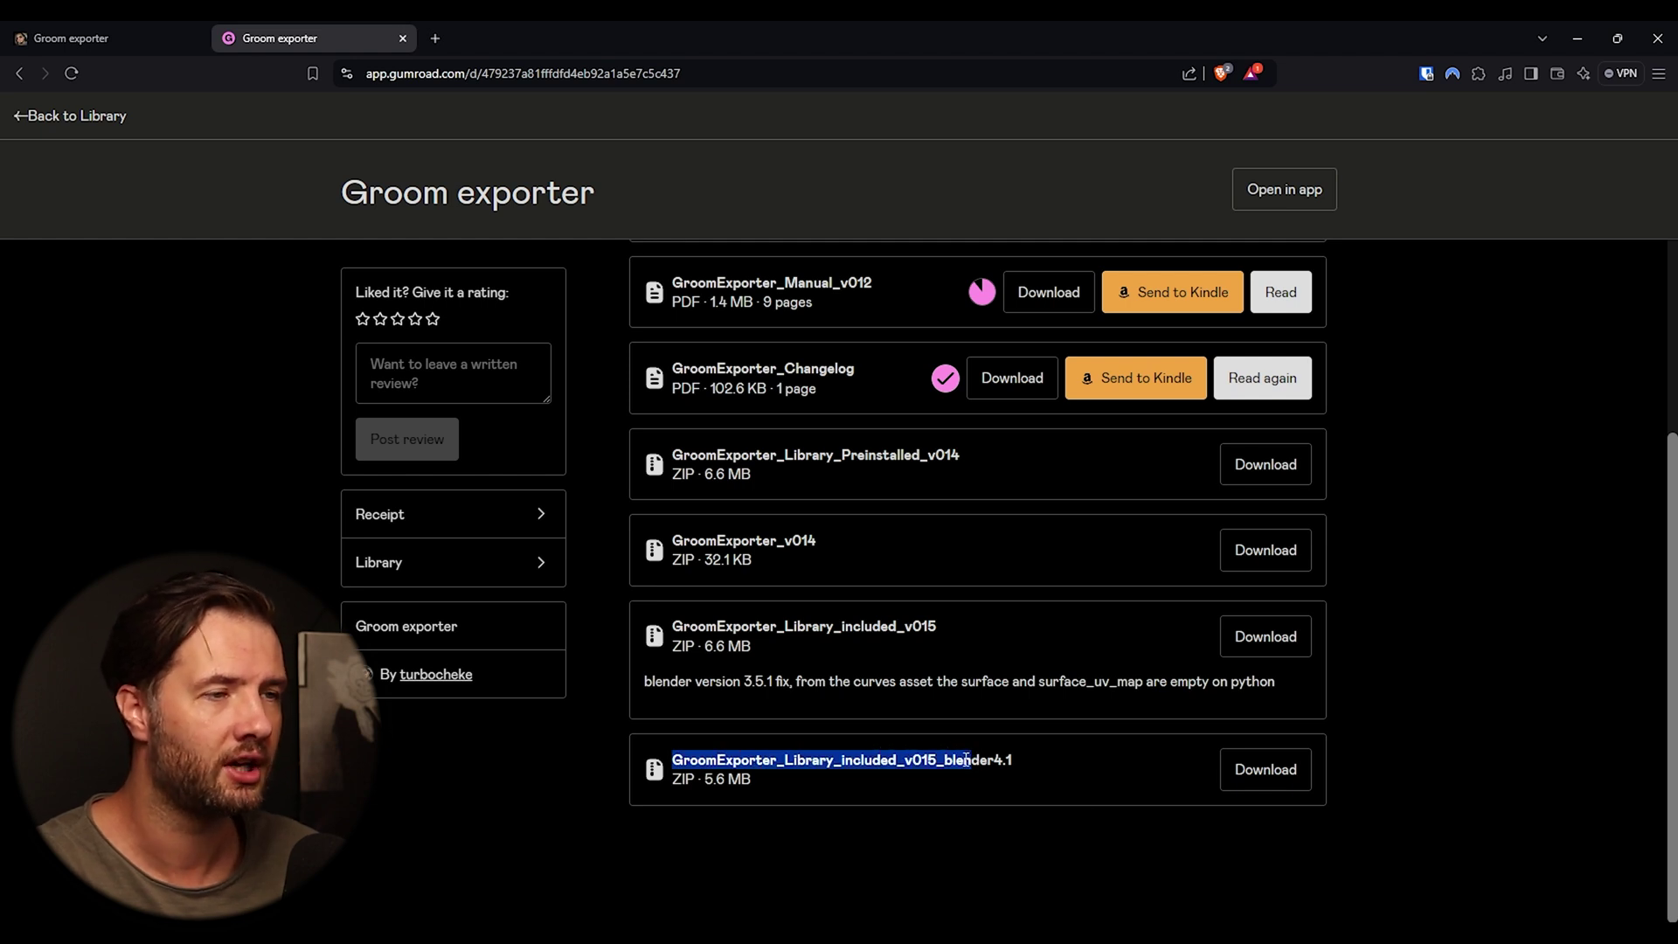
pyautogui.click(1042, 764)
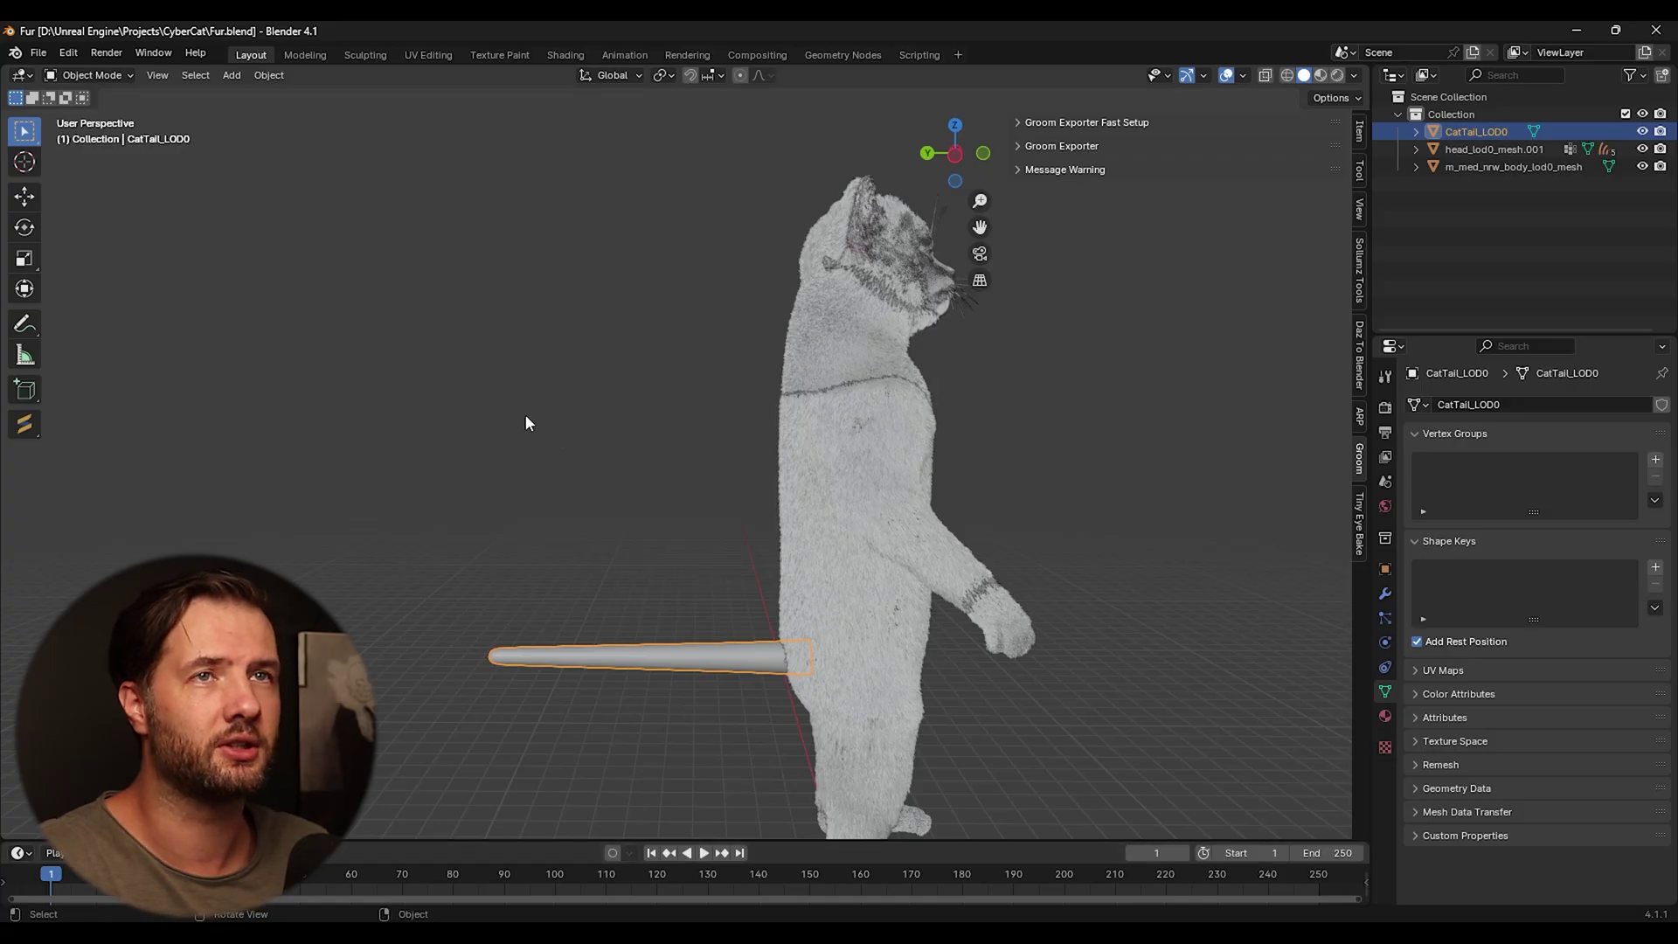
# Step: Install the Groom Exporter add-on in Blender from its downloaded zip file
pyautogui.click(526, 422)
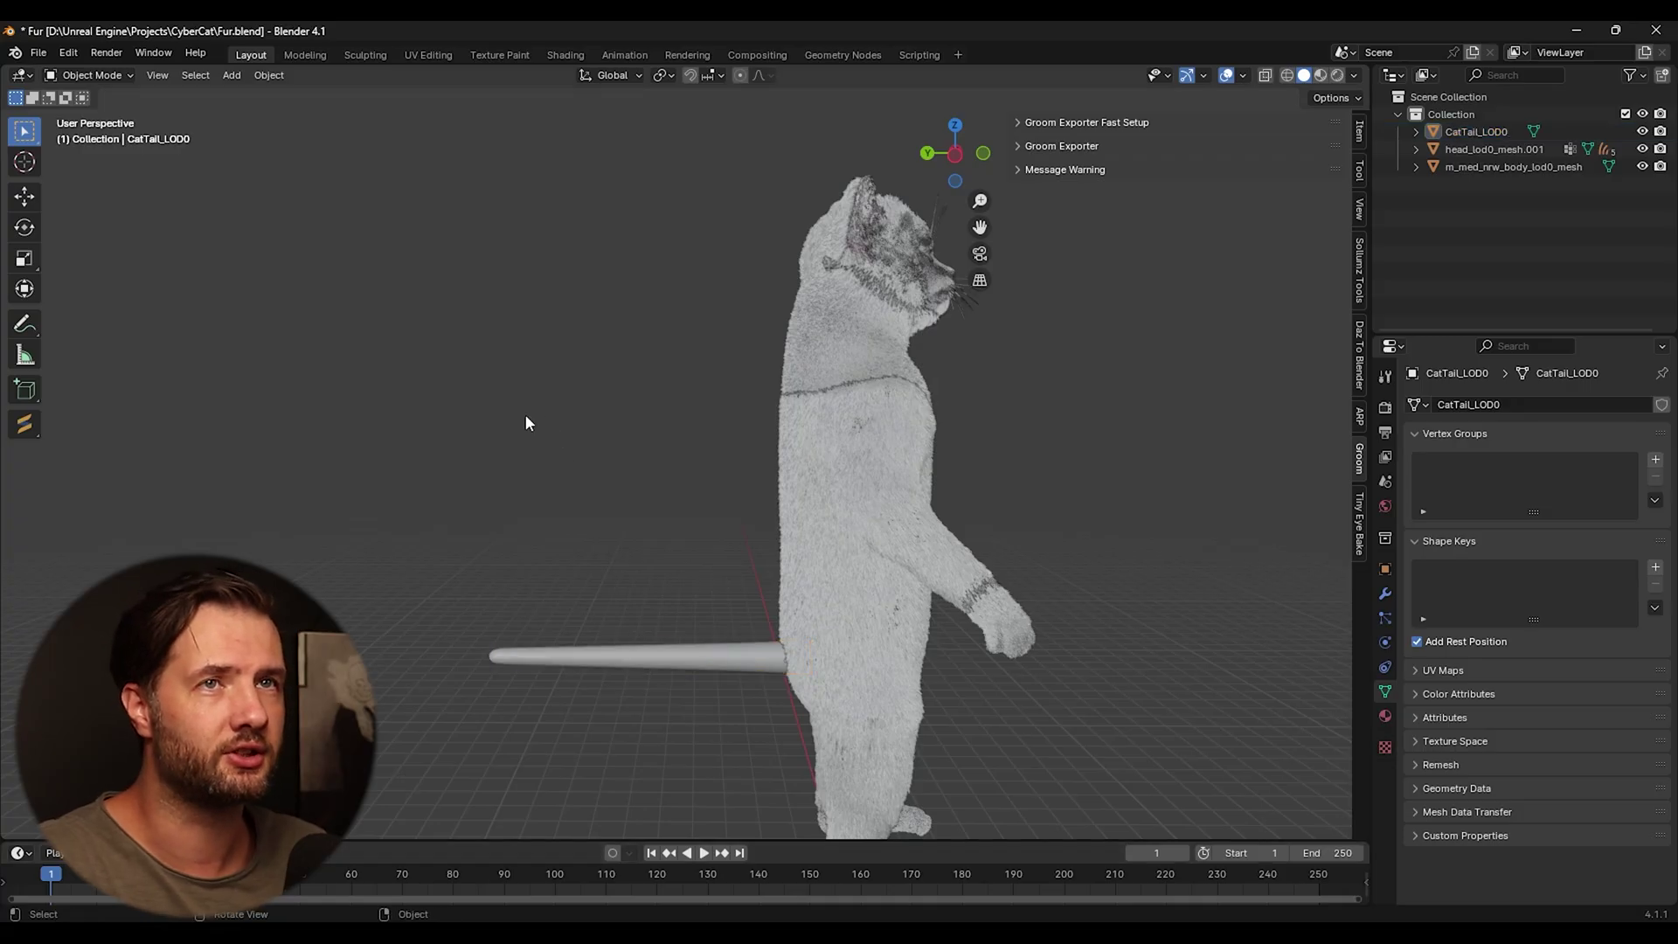
pyautogui.click(62, 54)
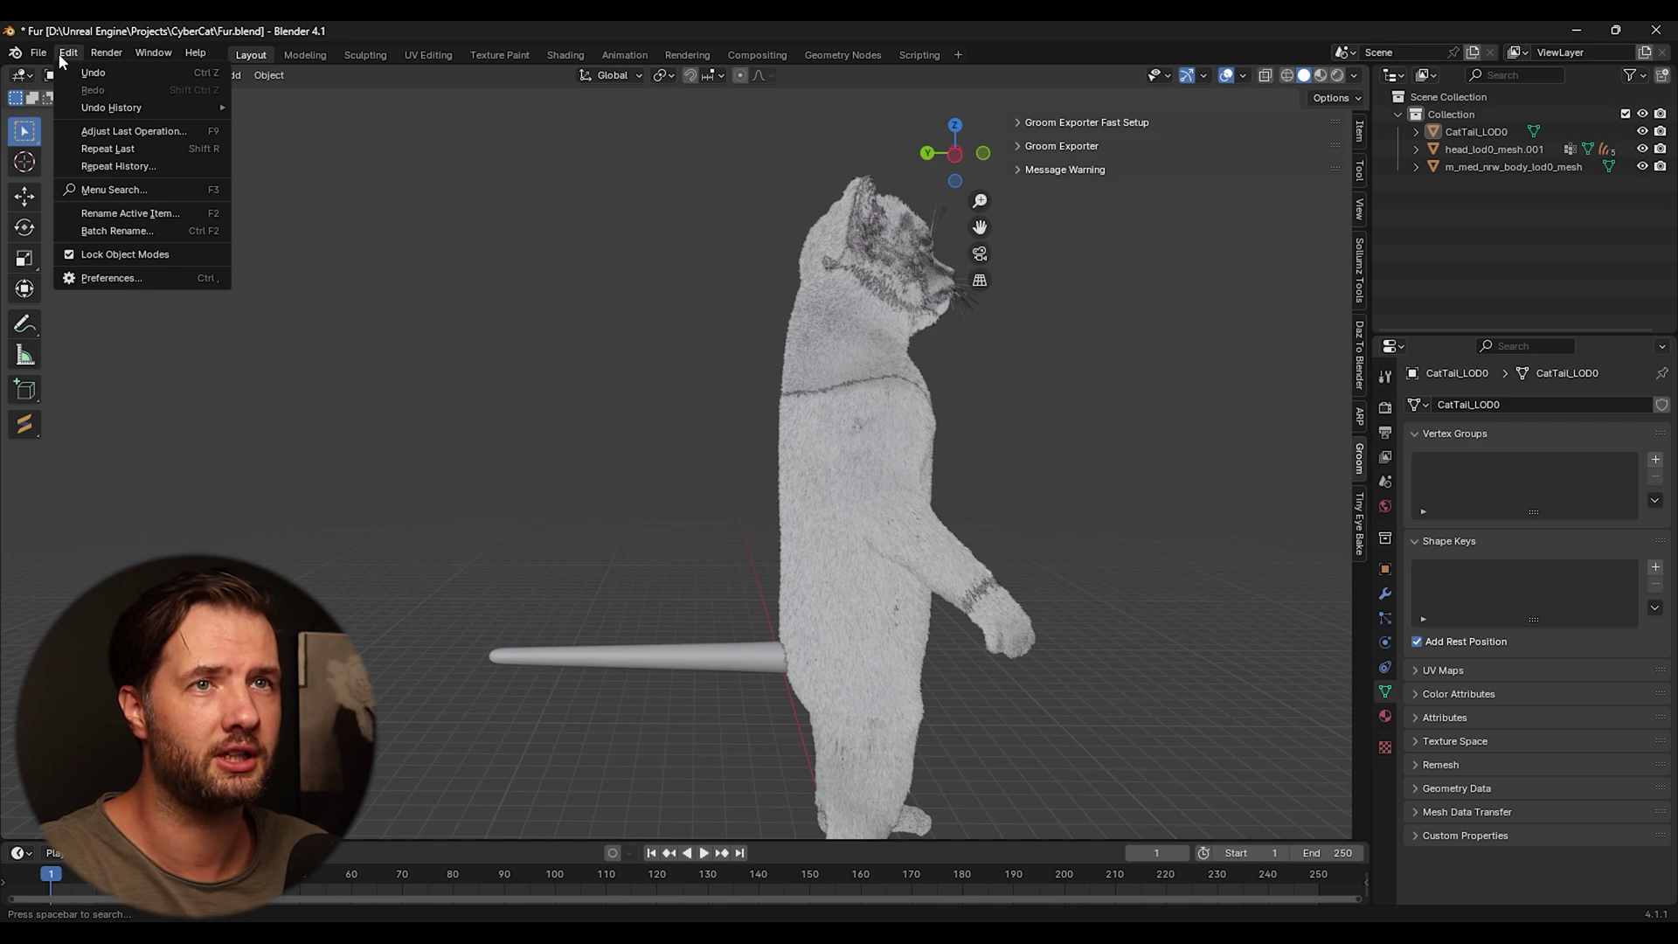
pyautogui.click(124, 276)
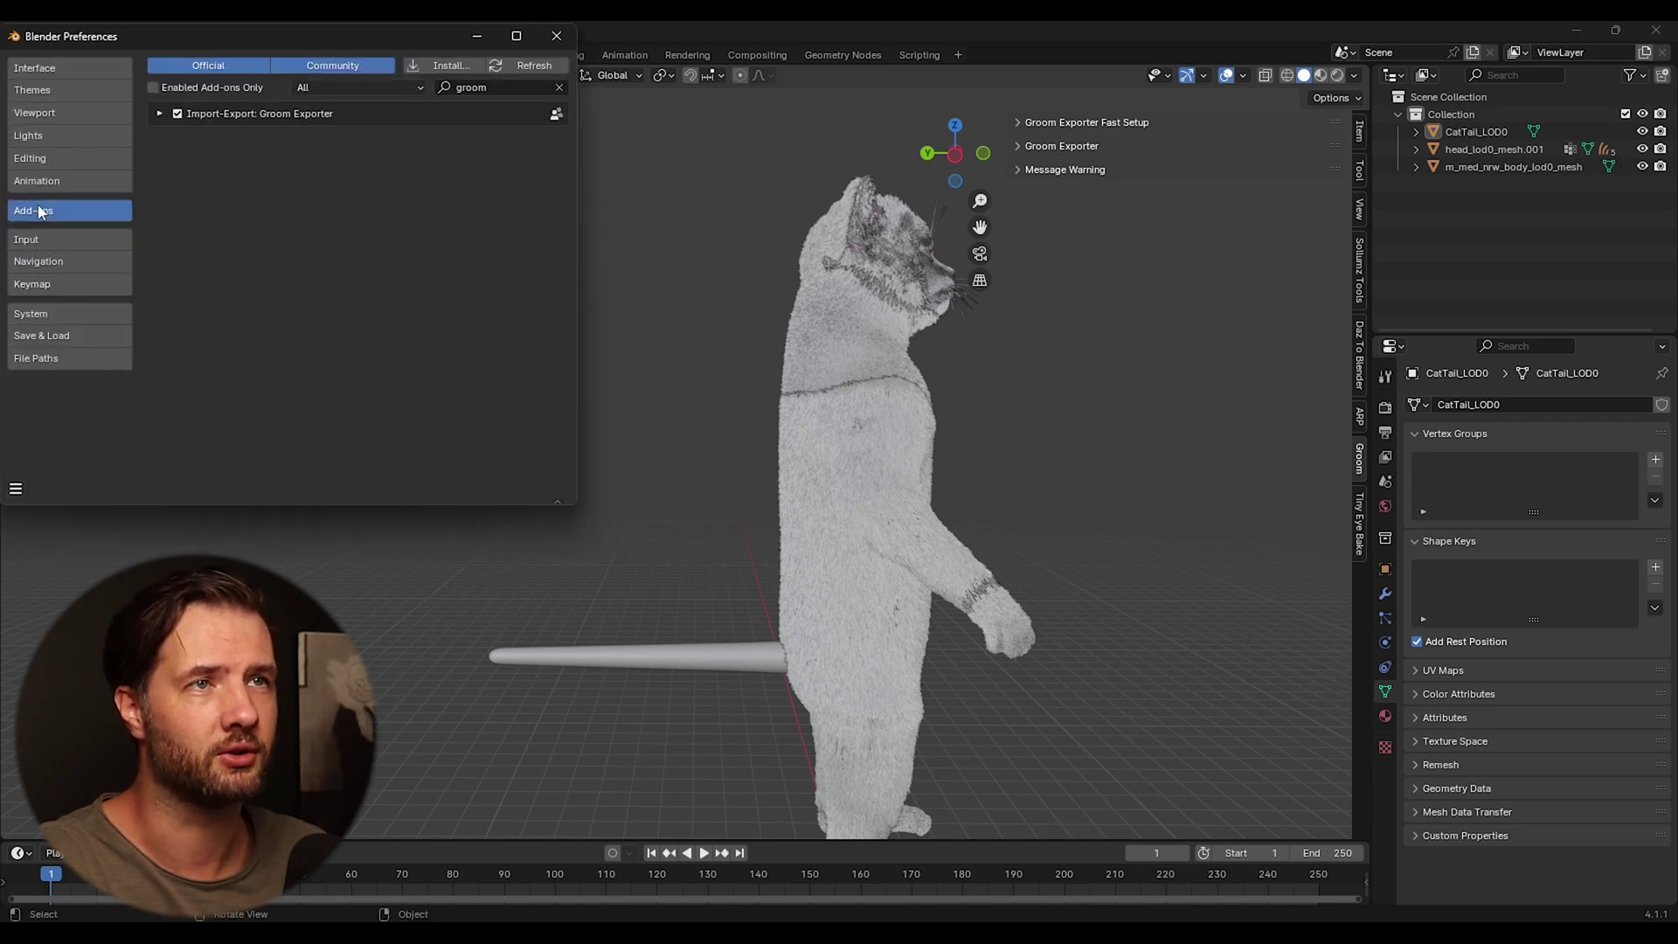
pyautogui.click(442, 68)
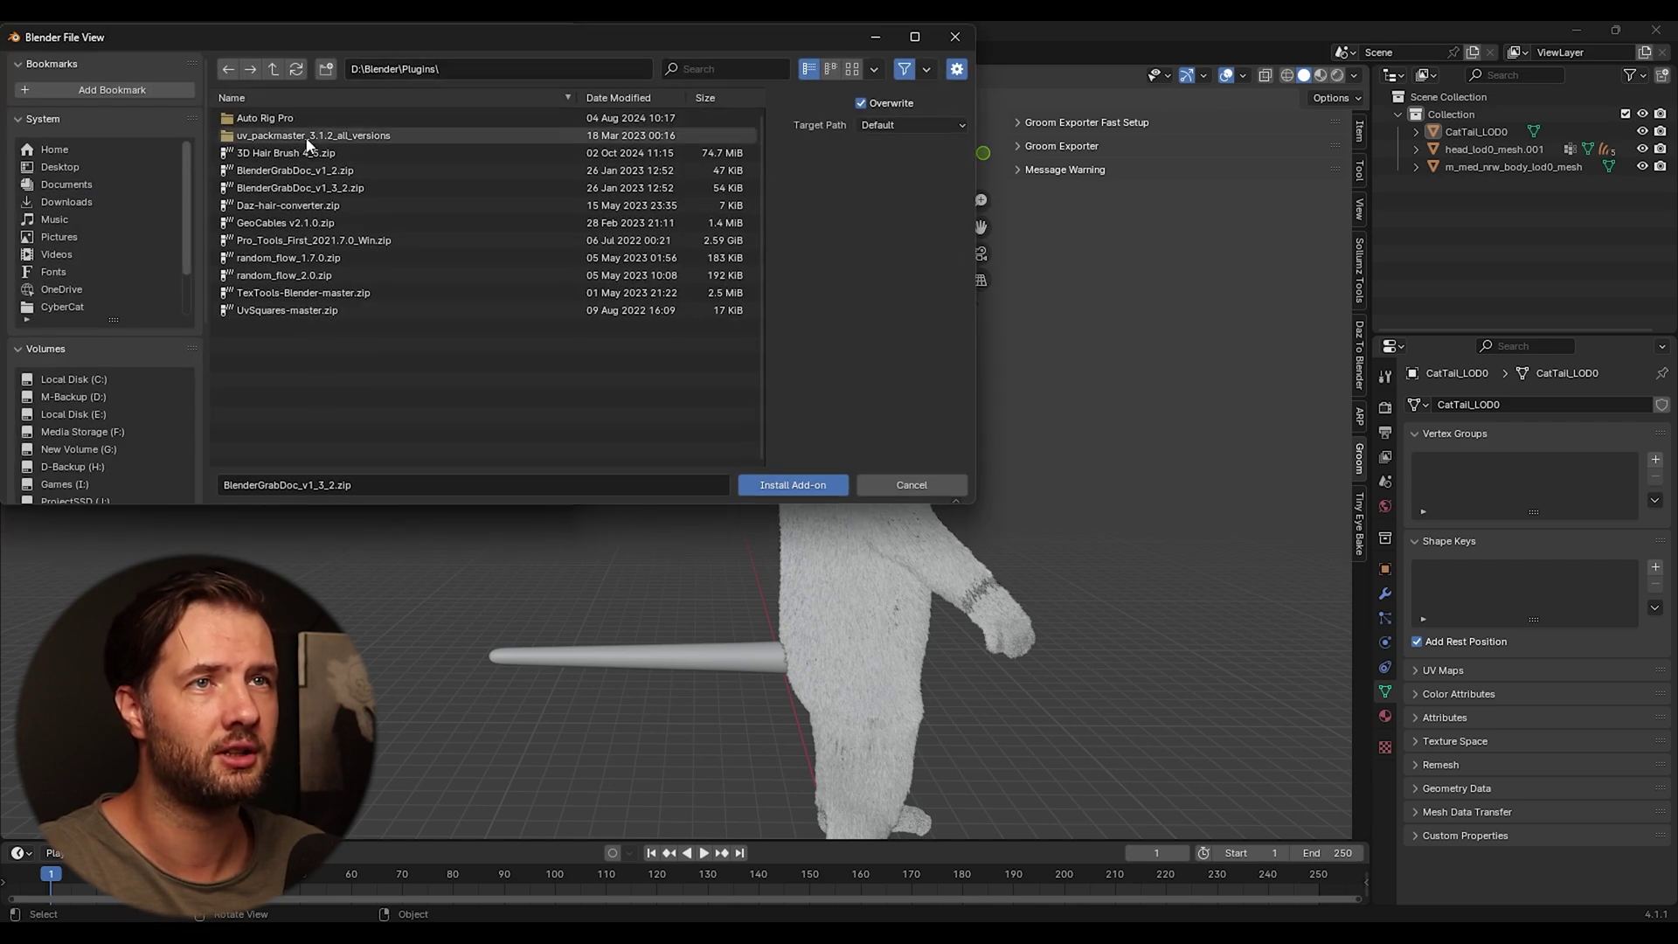
pyautogui.doubleClick(350, 131)
pyautogui.click(341, 117)
pyautogui.click(786, 484)
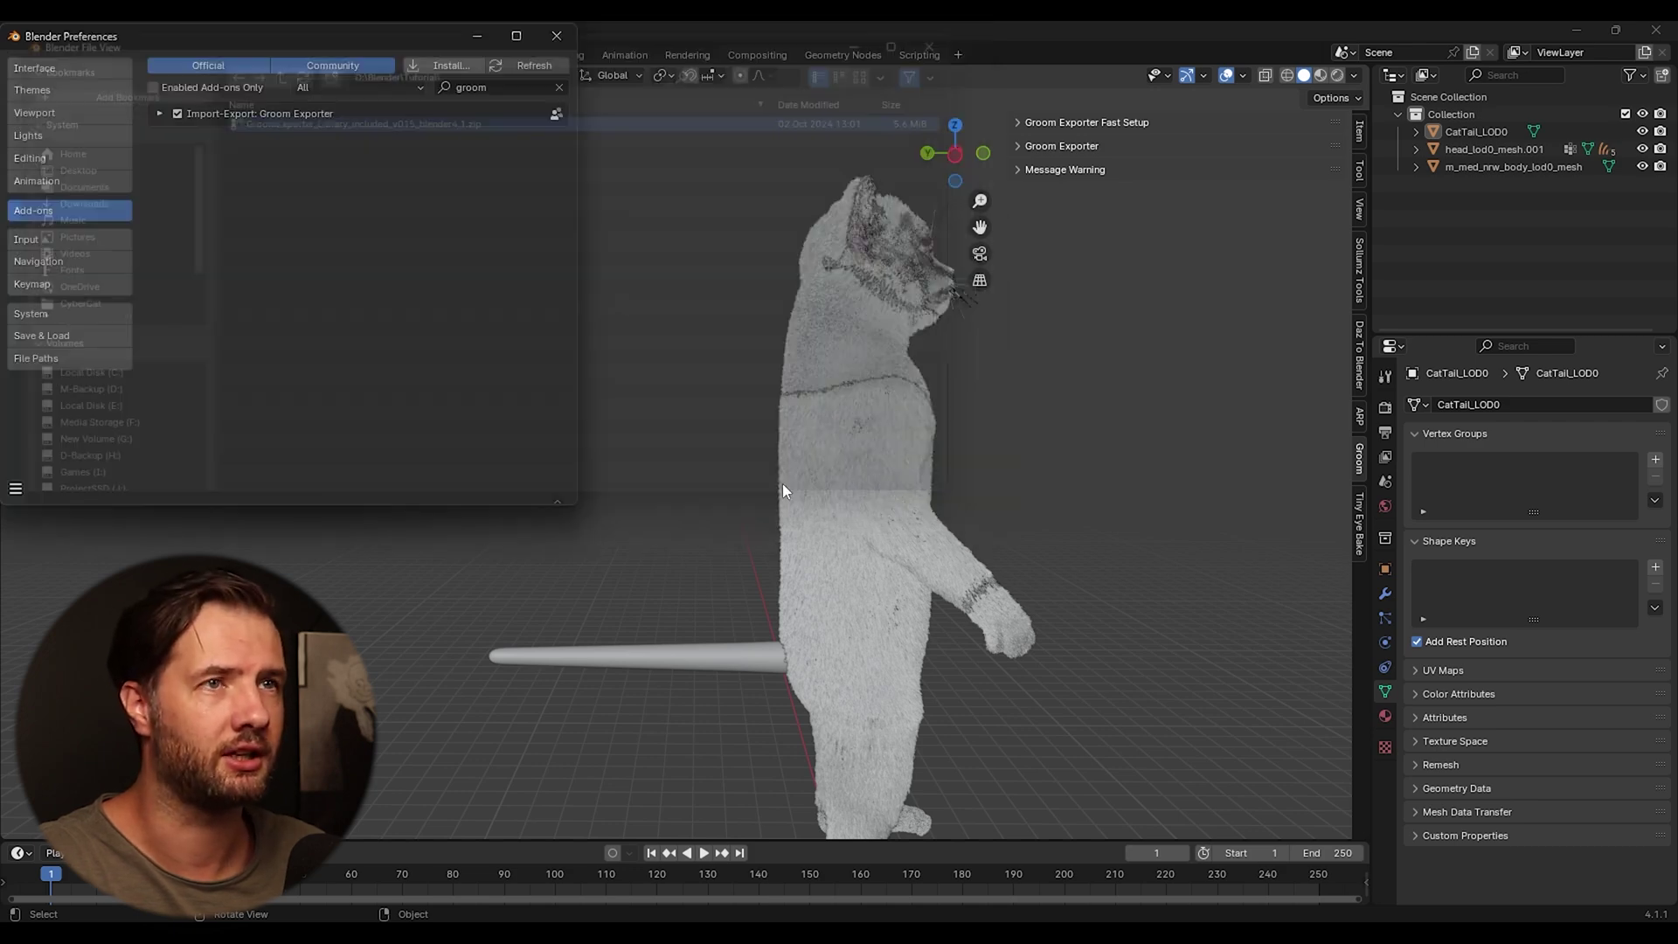
# Step: Turn the Import-Export: Groom Exporter add-on off and on again, leaving it enabled, and close the preferences
pyautogui.click(395, 35)
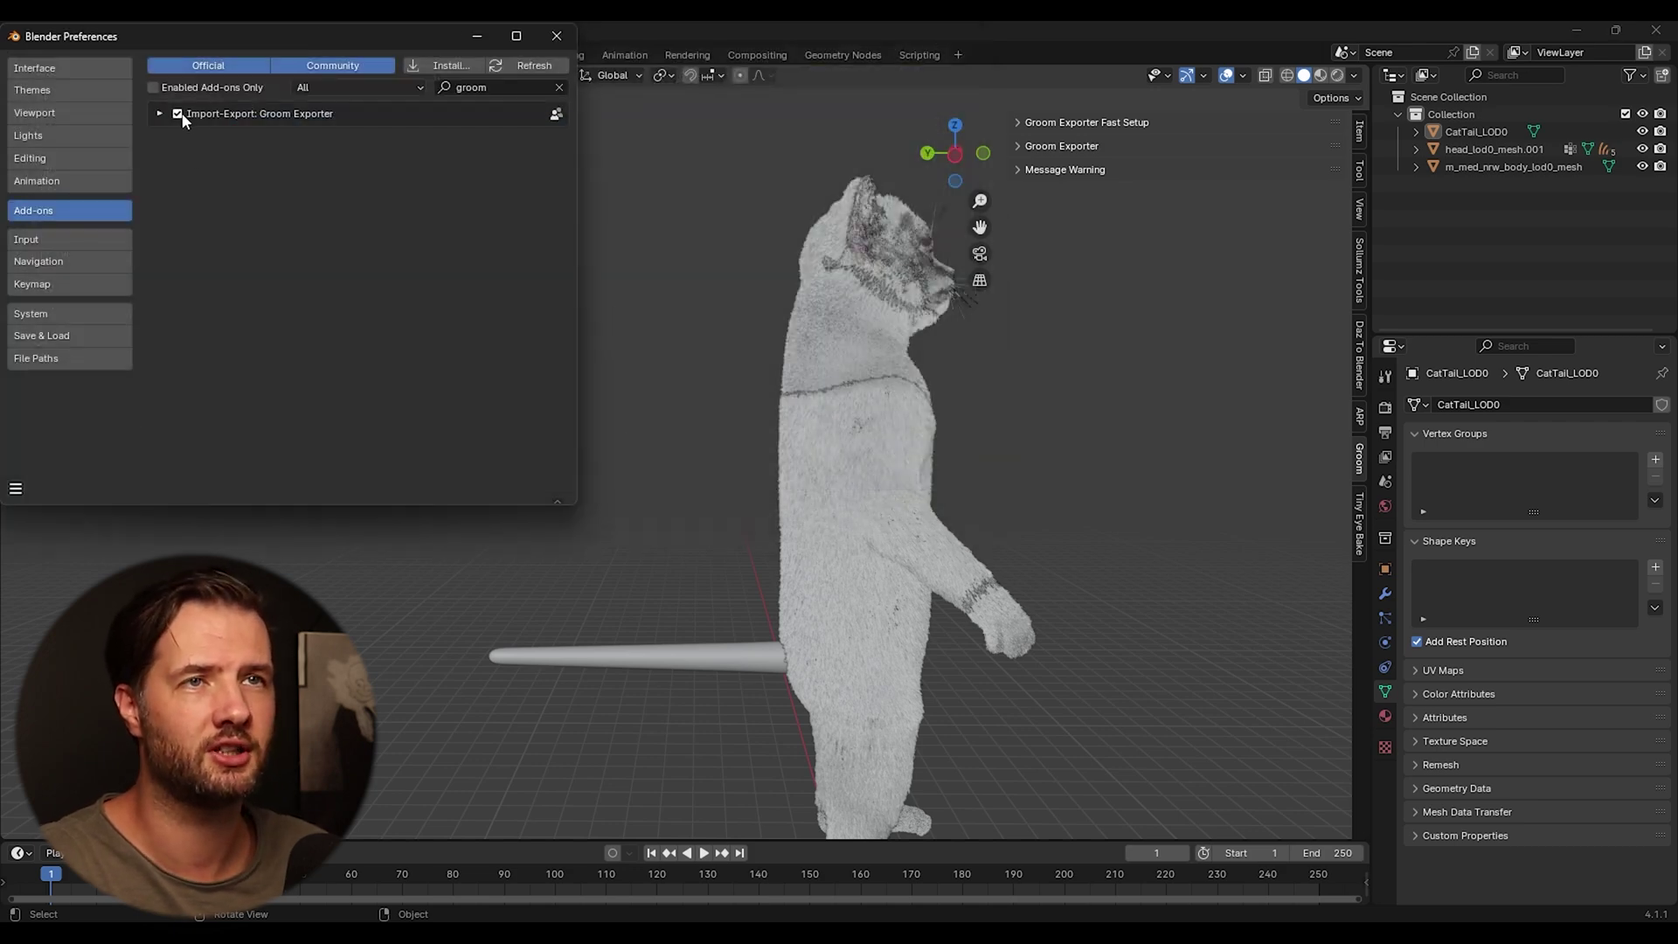
pyautogui.click(178, 113)
pyautogui.click(178, 114)
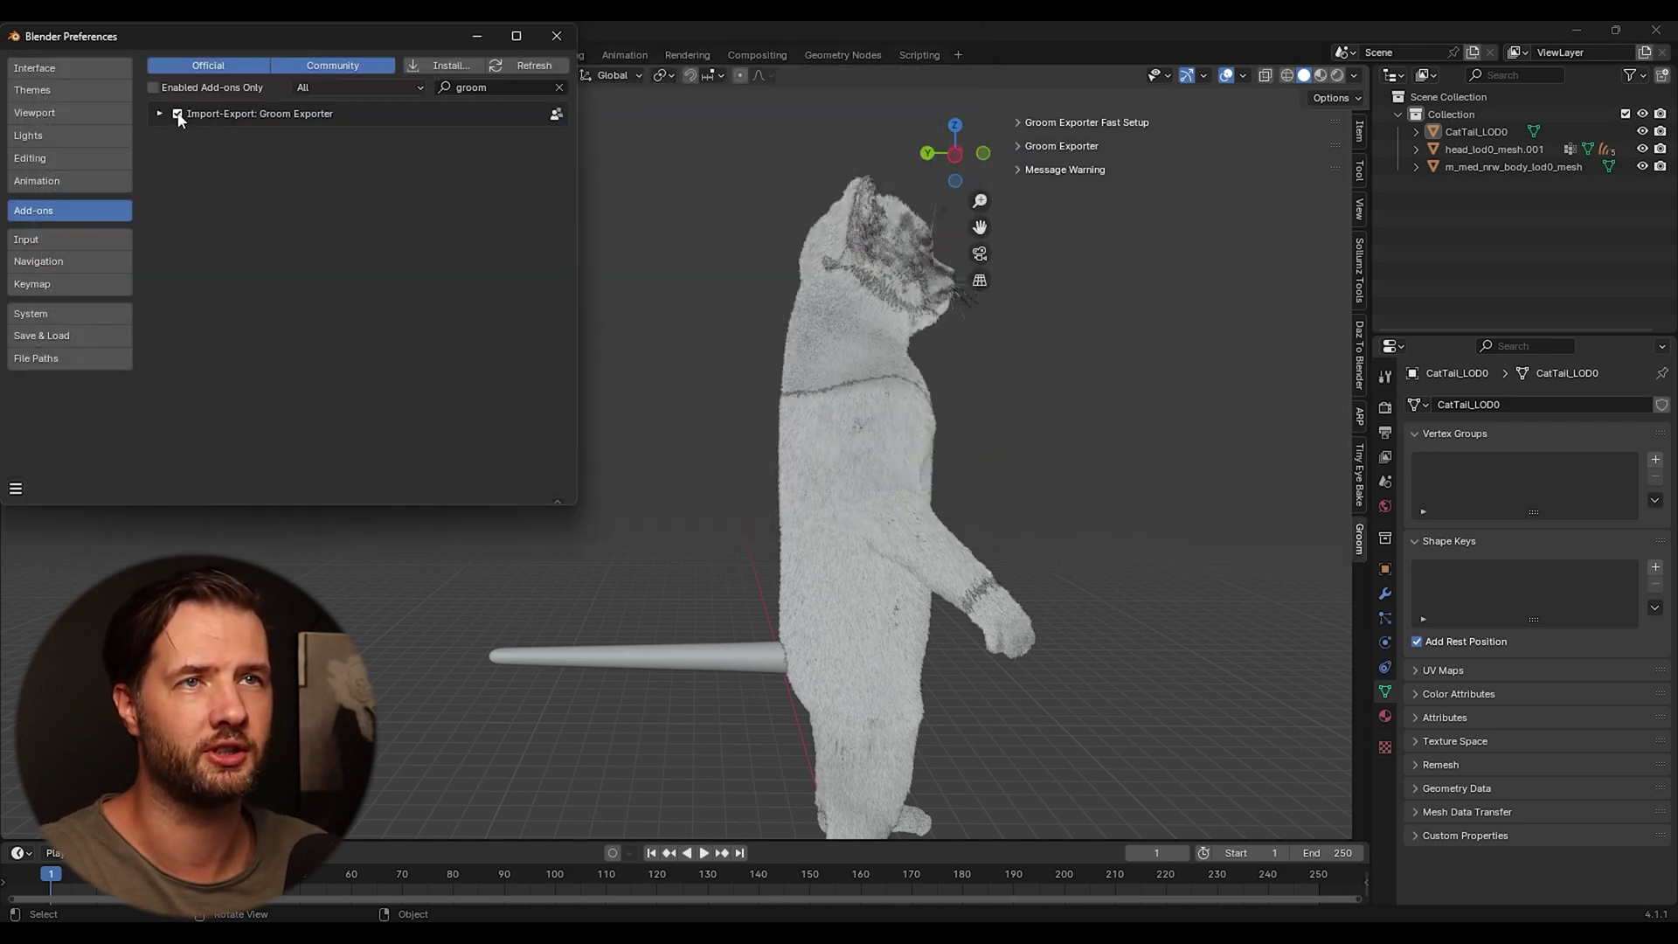
pyautogui.click(605, 33)
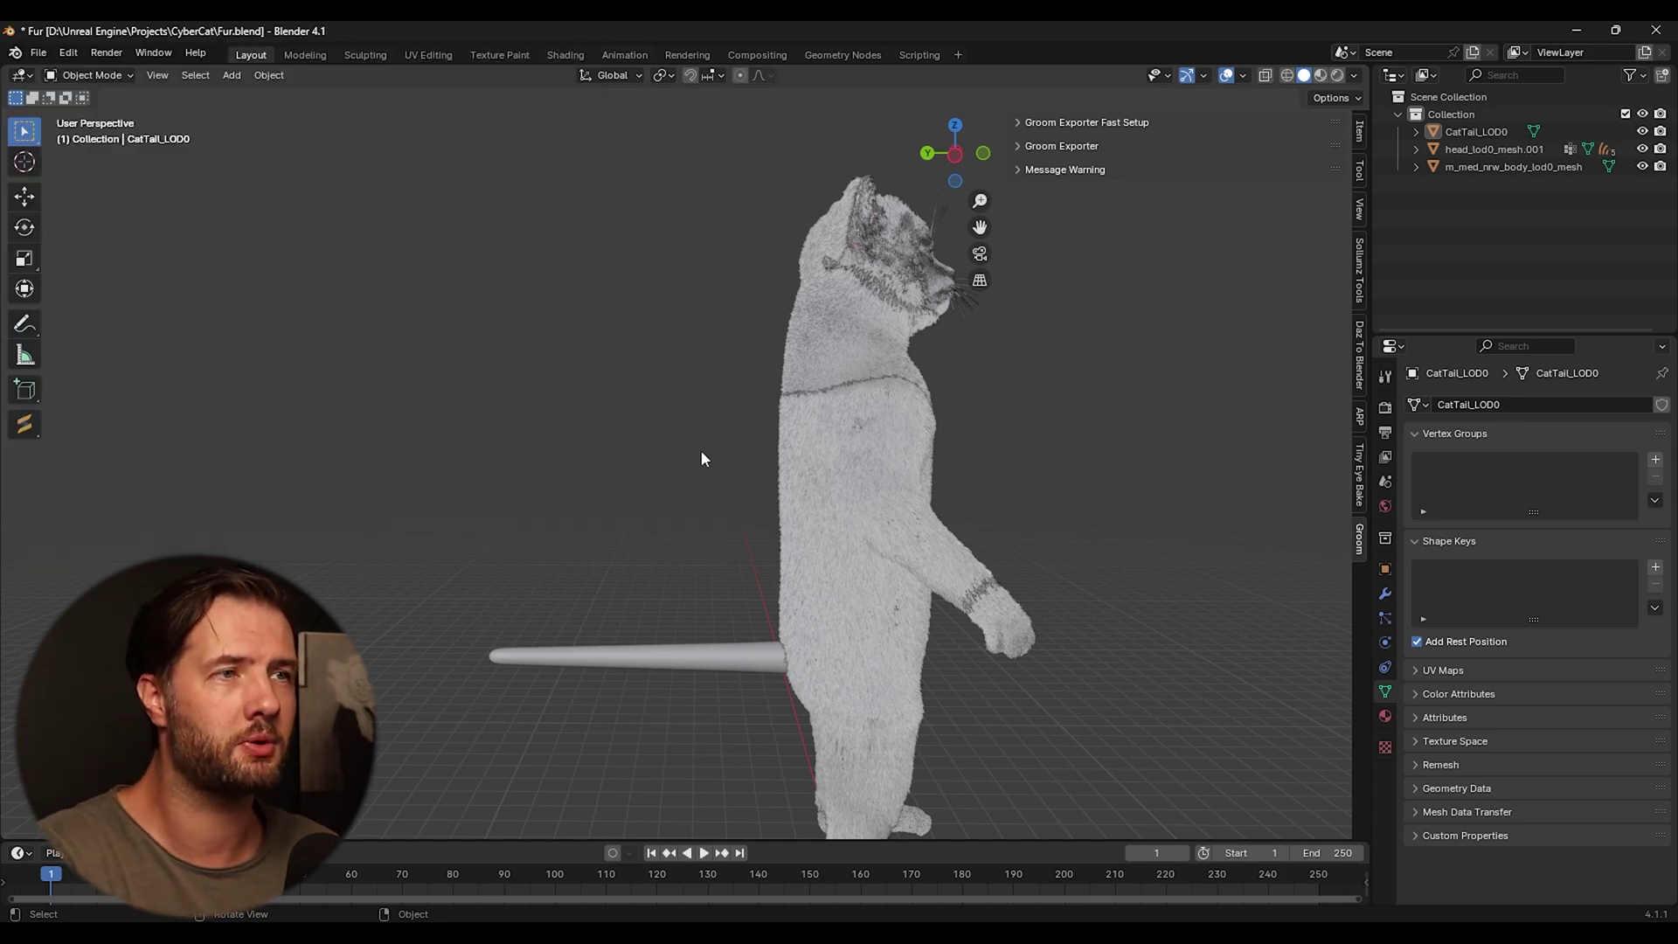
# Step: Add an Empty Hair curves object with the CatTail_LOD0 mesh as its surface and expand the tail's hierarchy
pyautogui.moveTo(700, 456); pyautogui.dragTo(711, 575, button='middle')
pyautogui.click(709, 679)
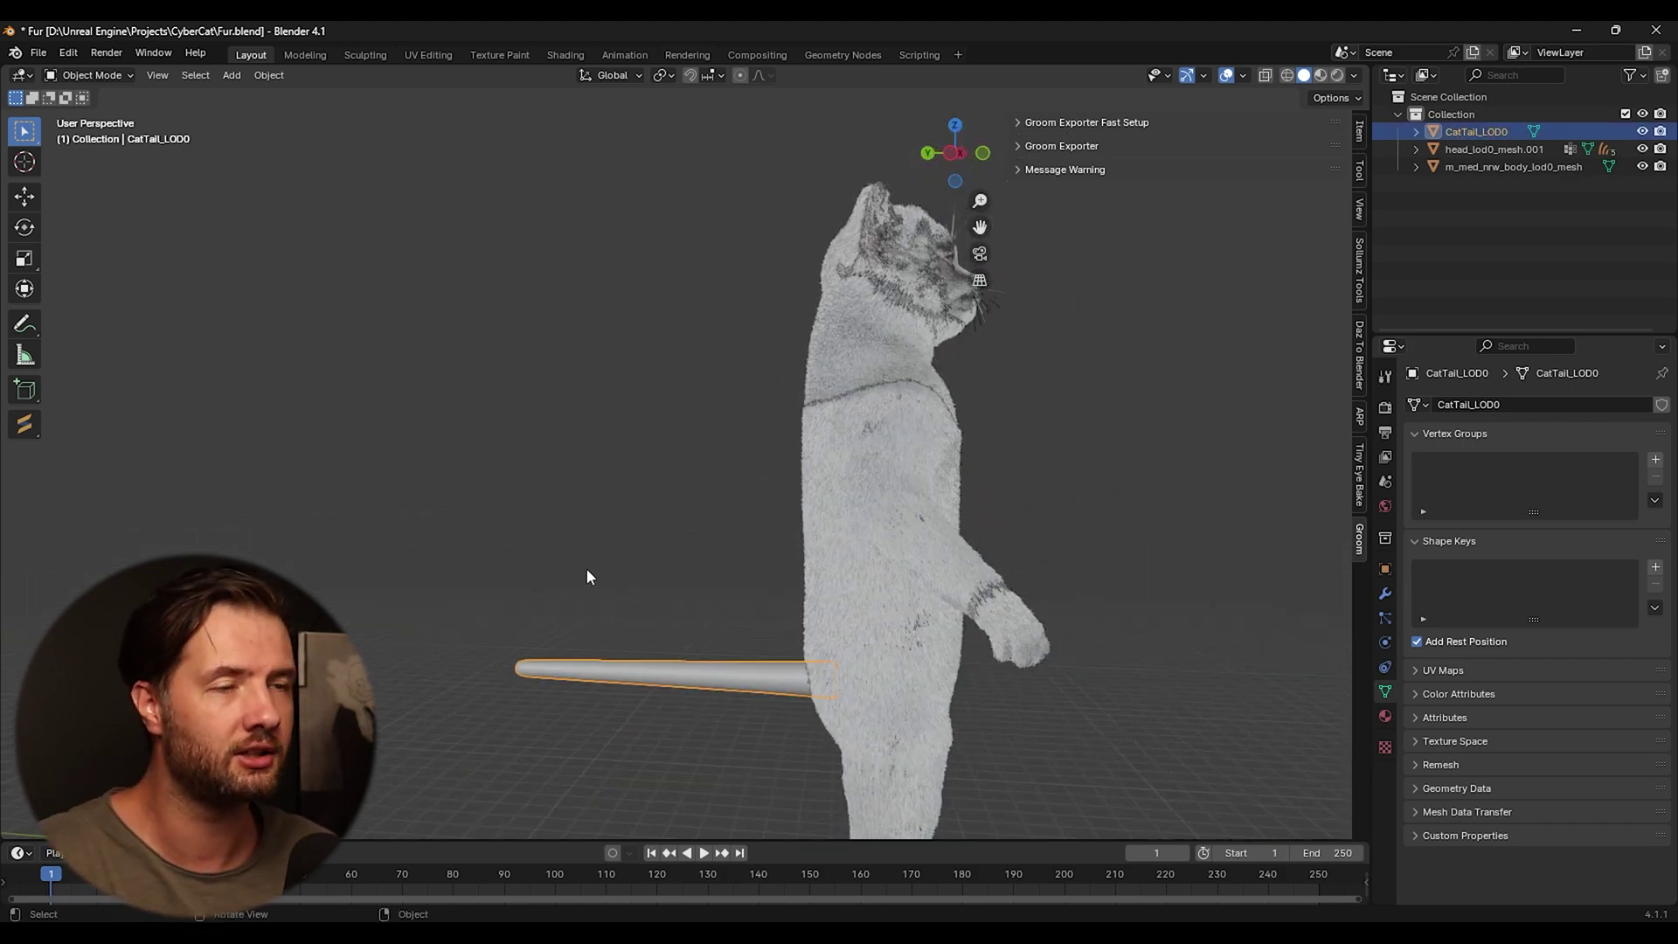
pyautogui.moveTo(587, 575); pyautogui.dragTo(1016, 495, button='middle')
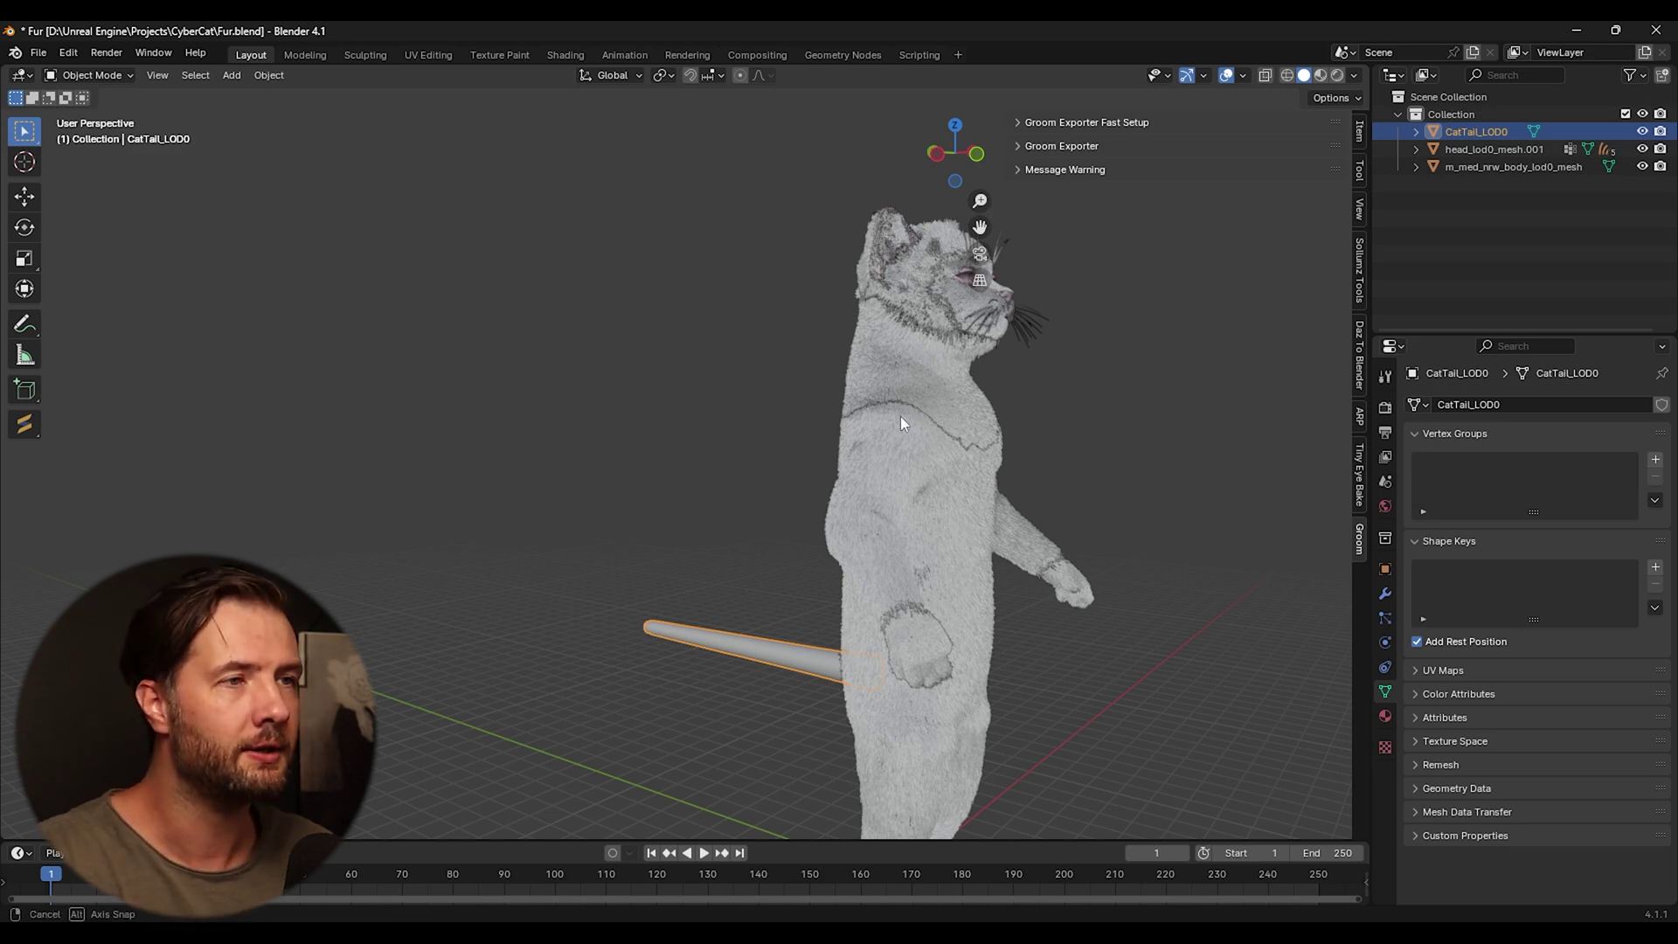
pyautogui.moveTo(900, 416); pyautogui.dragTo(661, 476, button='middle')
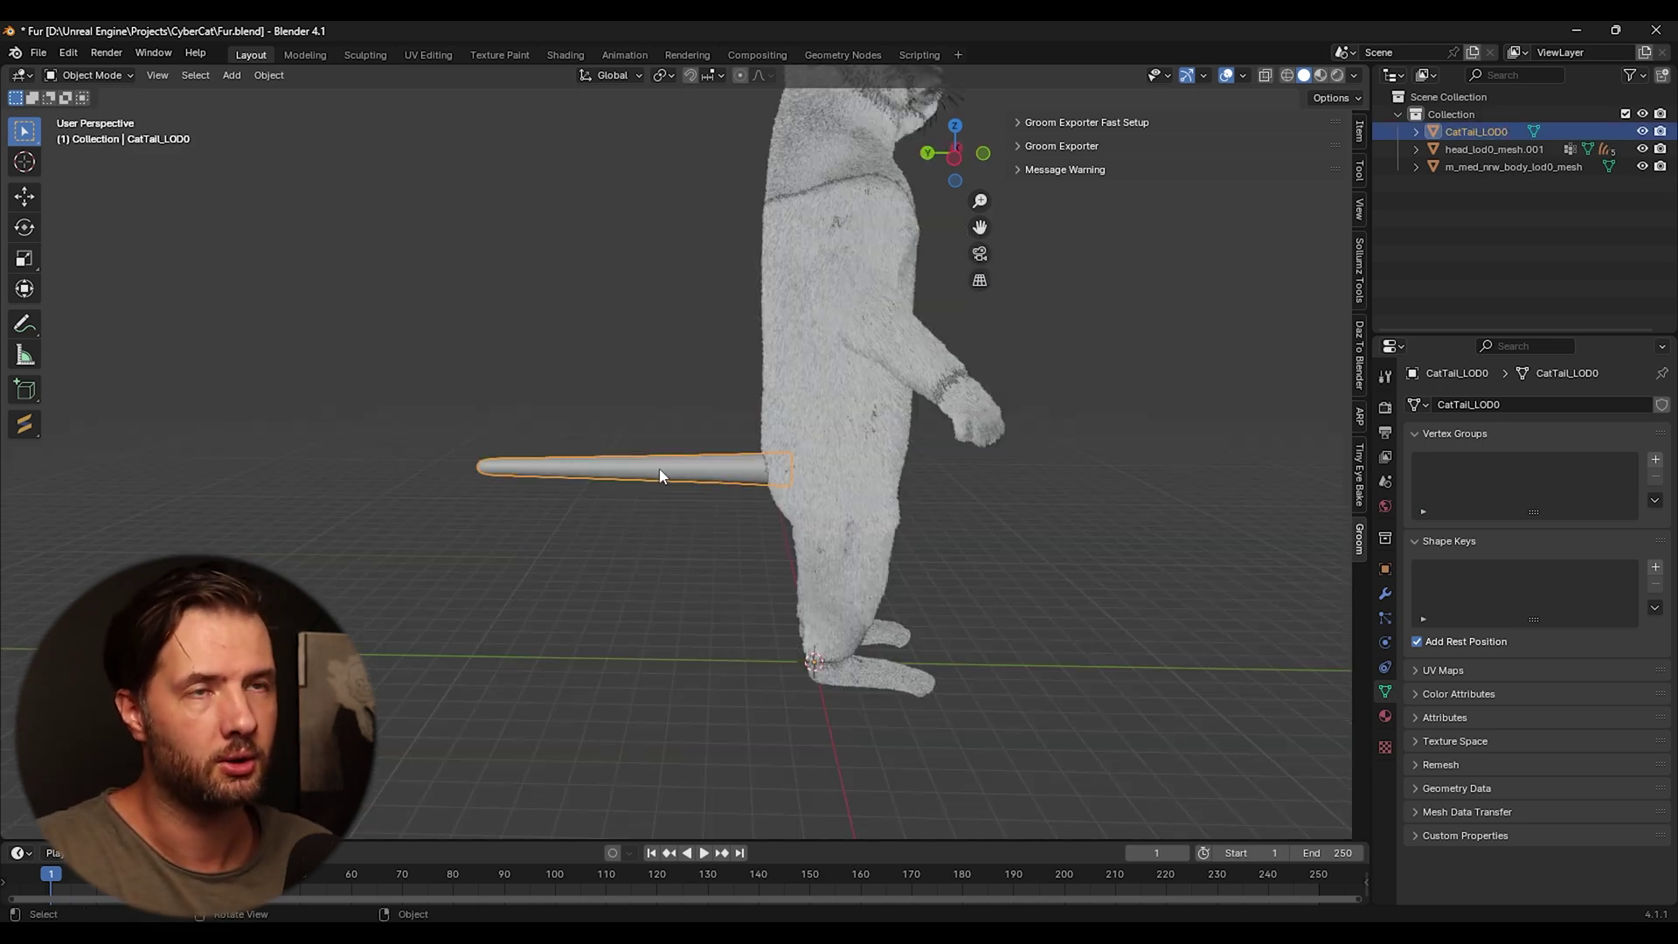
pyautogui.click(231, 75)
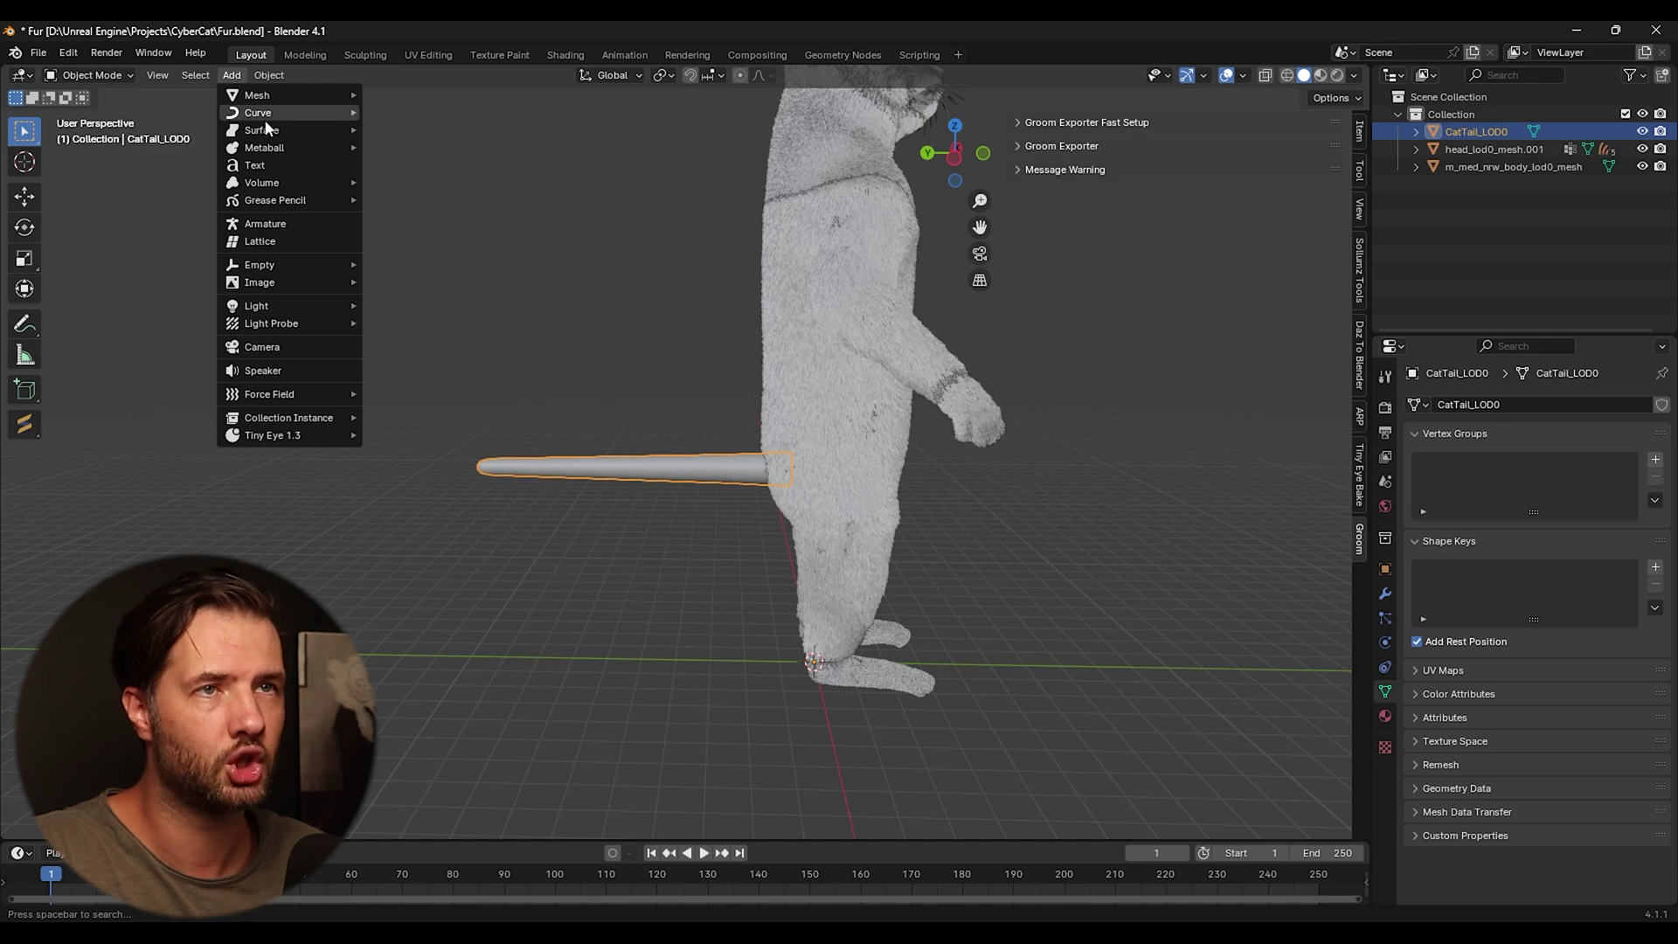
pyautogui.moveTo(262, 113)
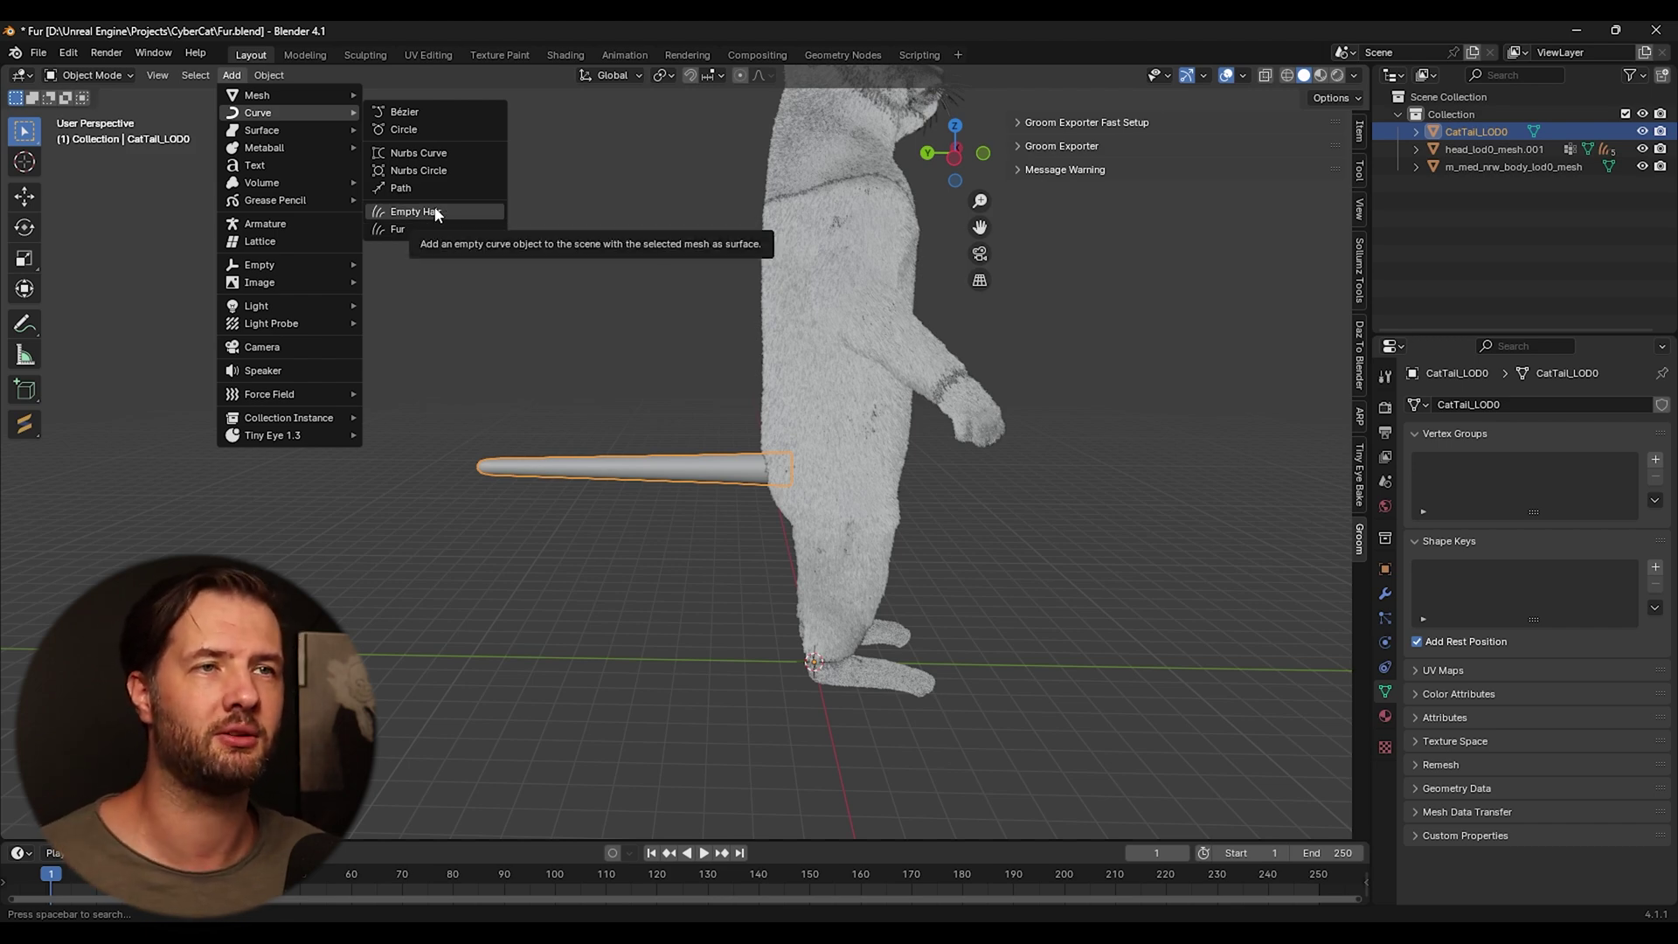
pyautogui.click(424, 218)
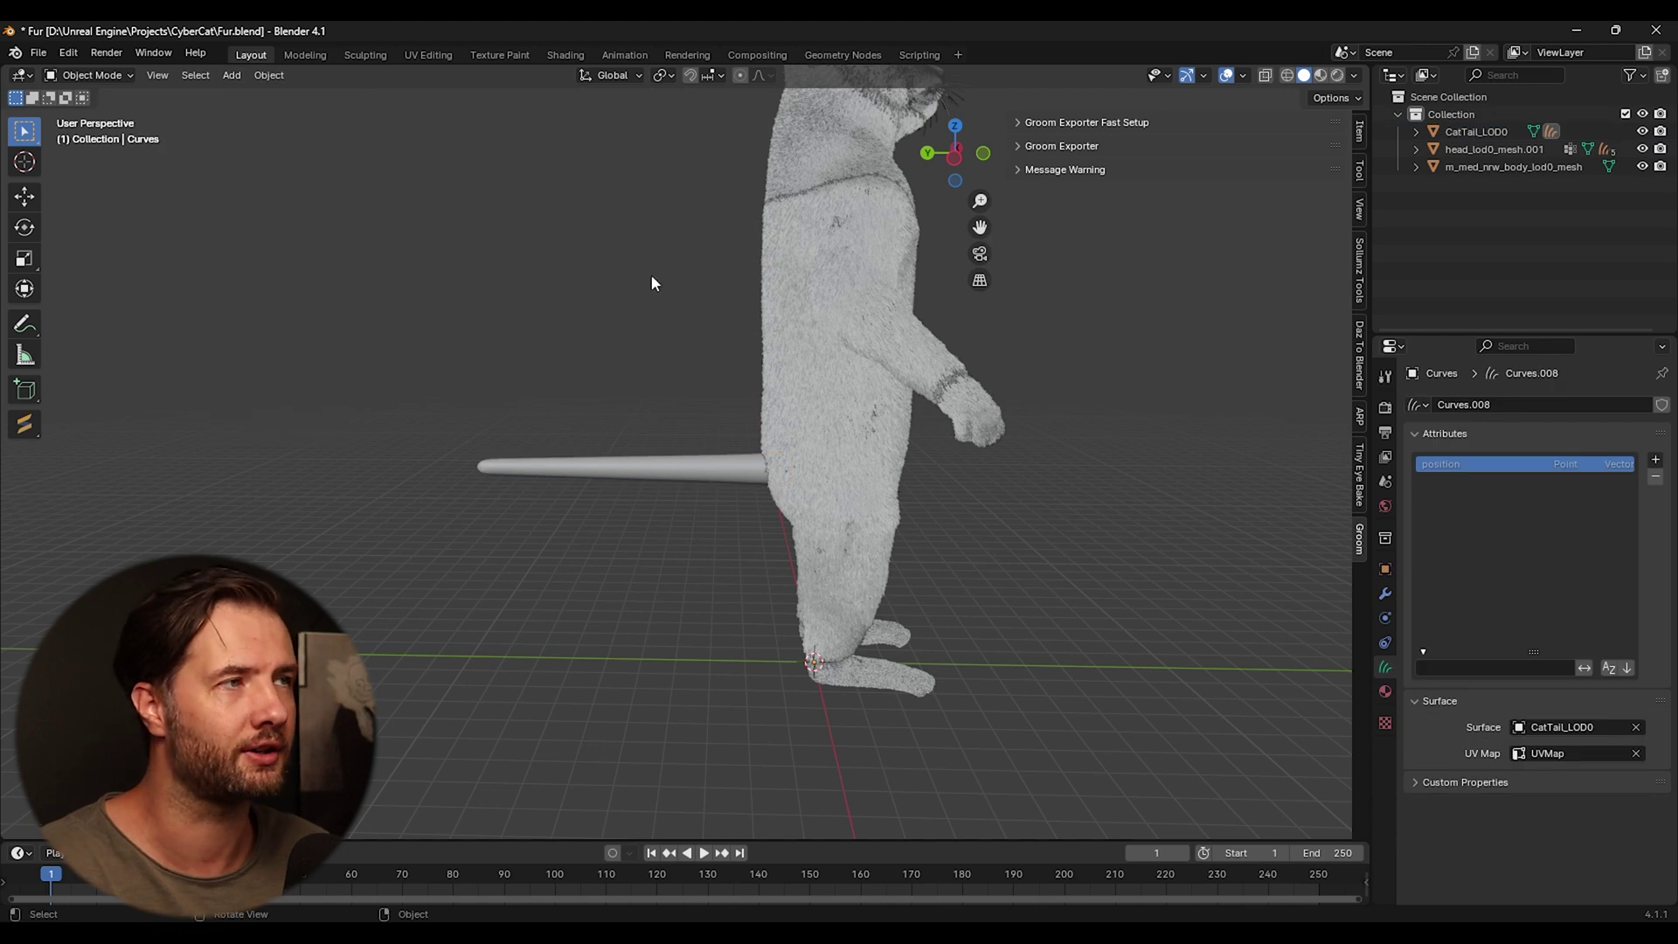
pyautogui.click(1416, 131)
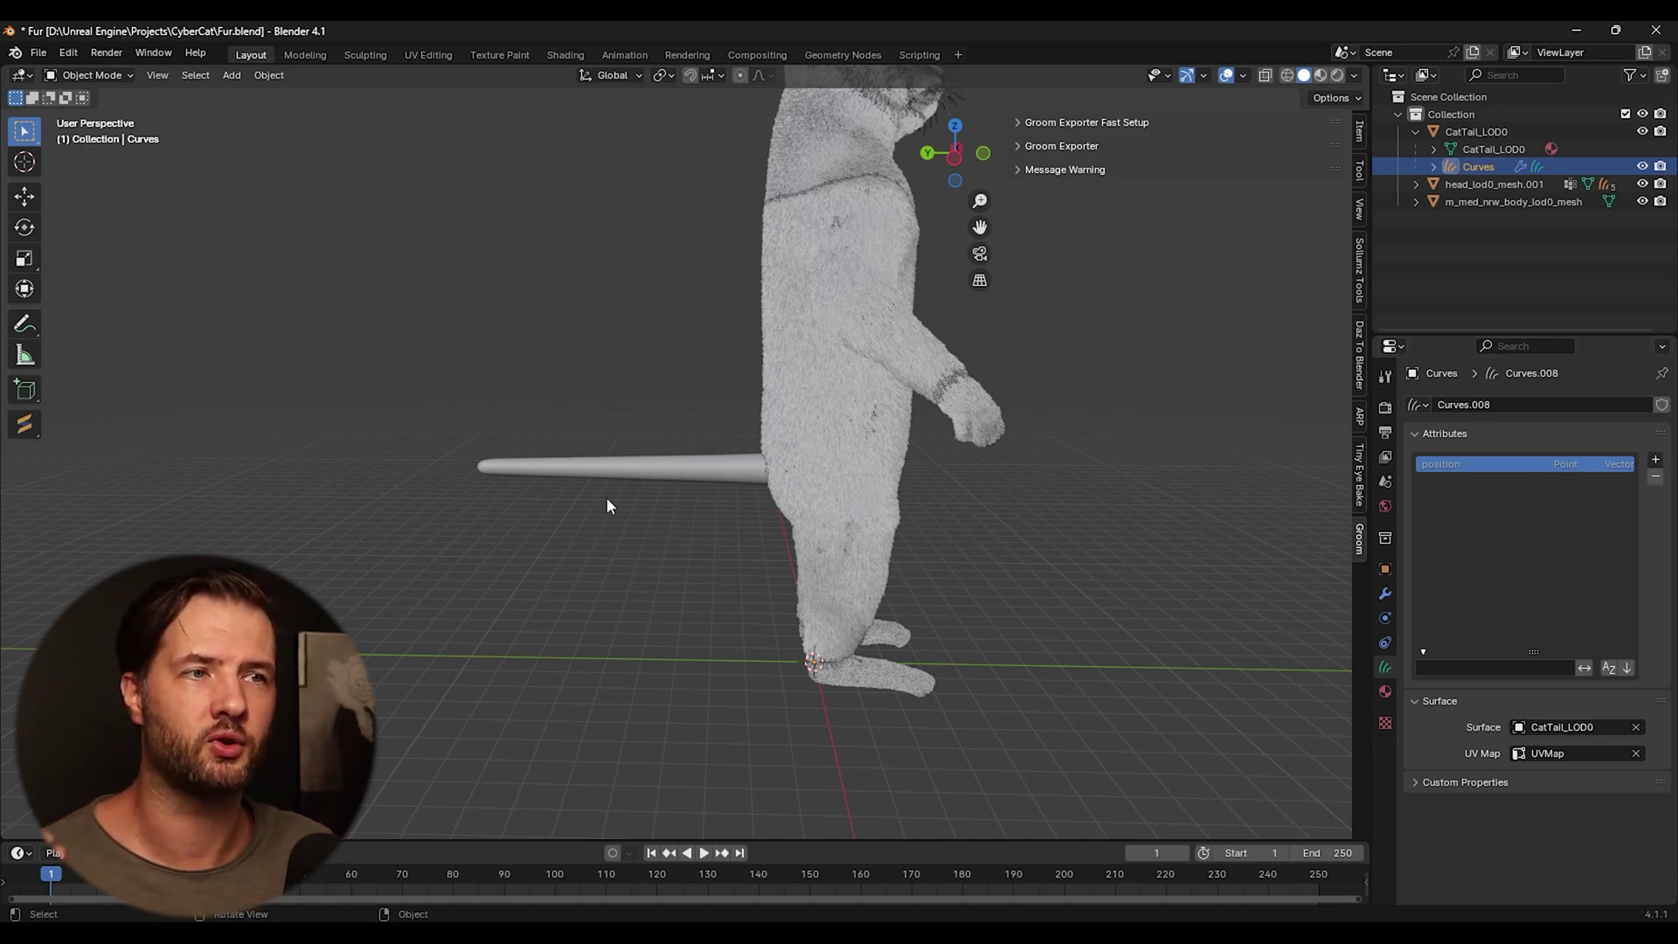
pyautogui.click(654, 473)
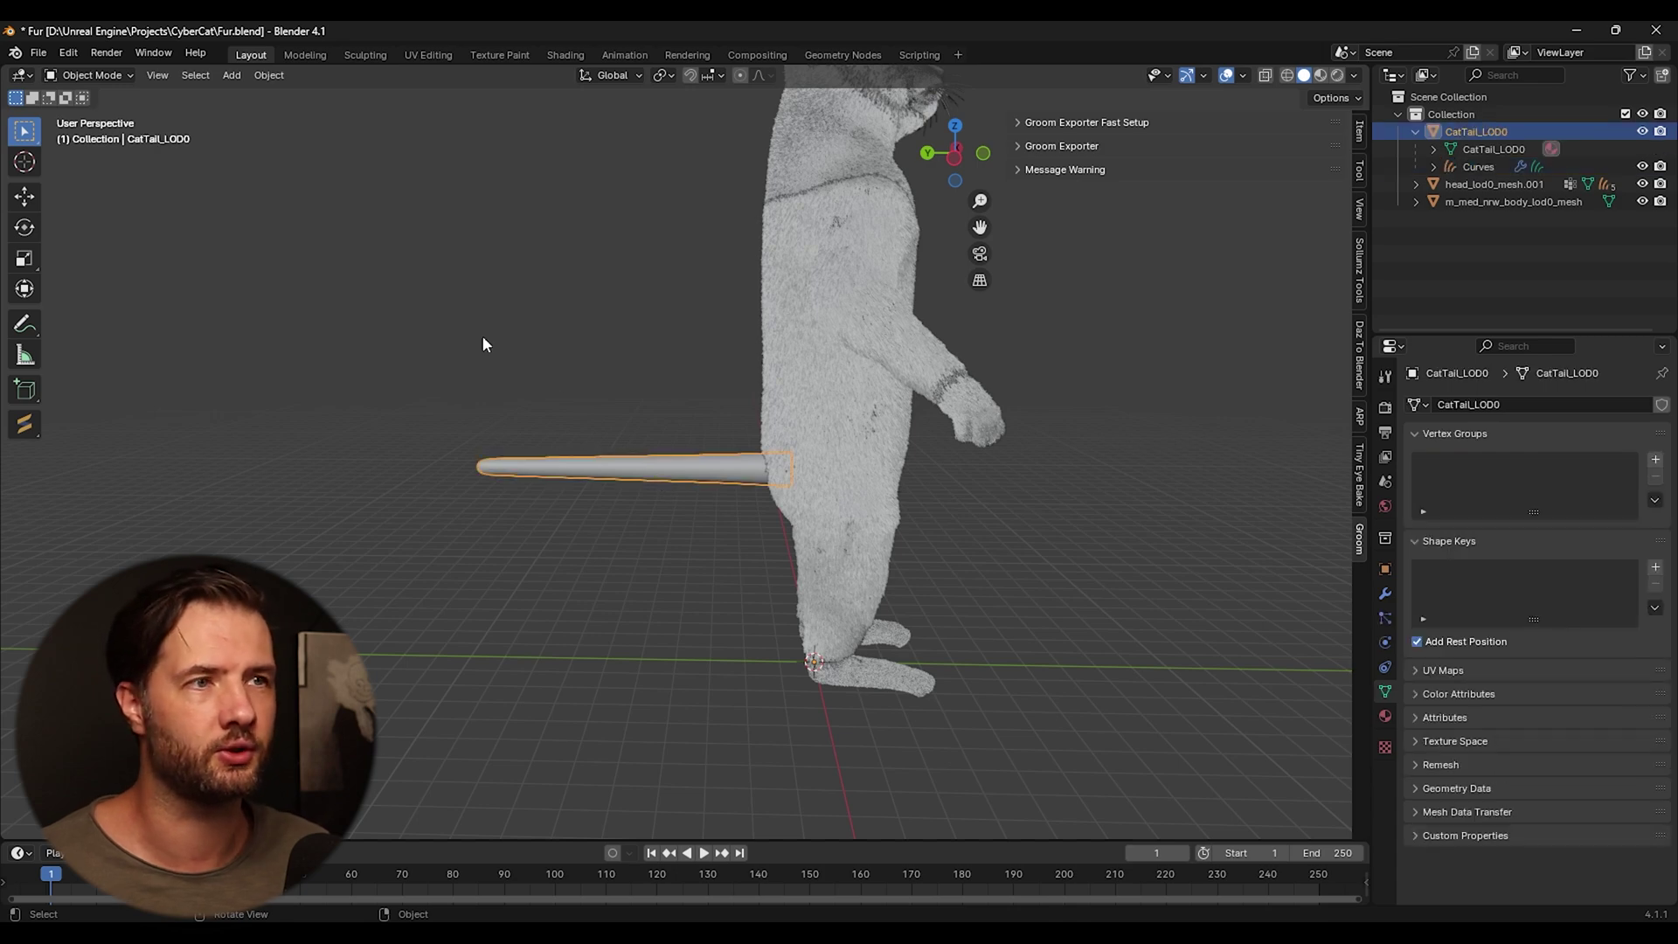
pyautogui.click(232, 75)
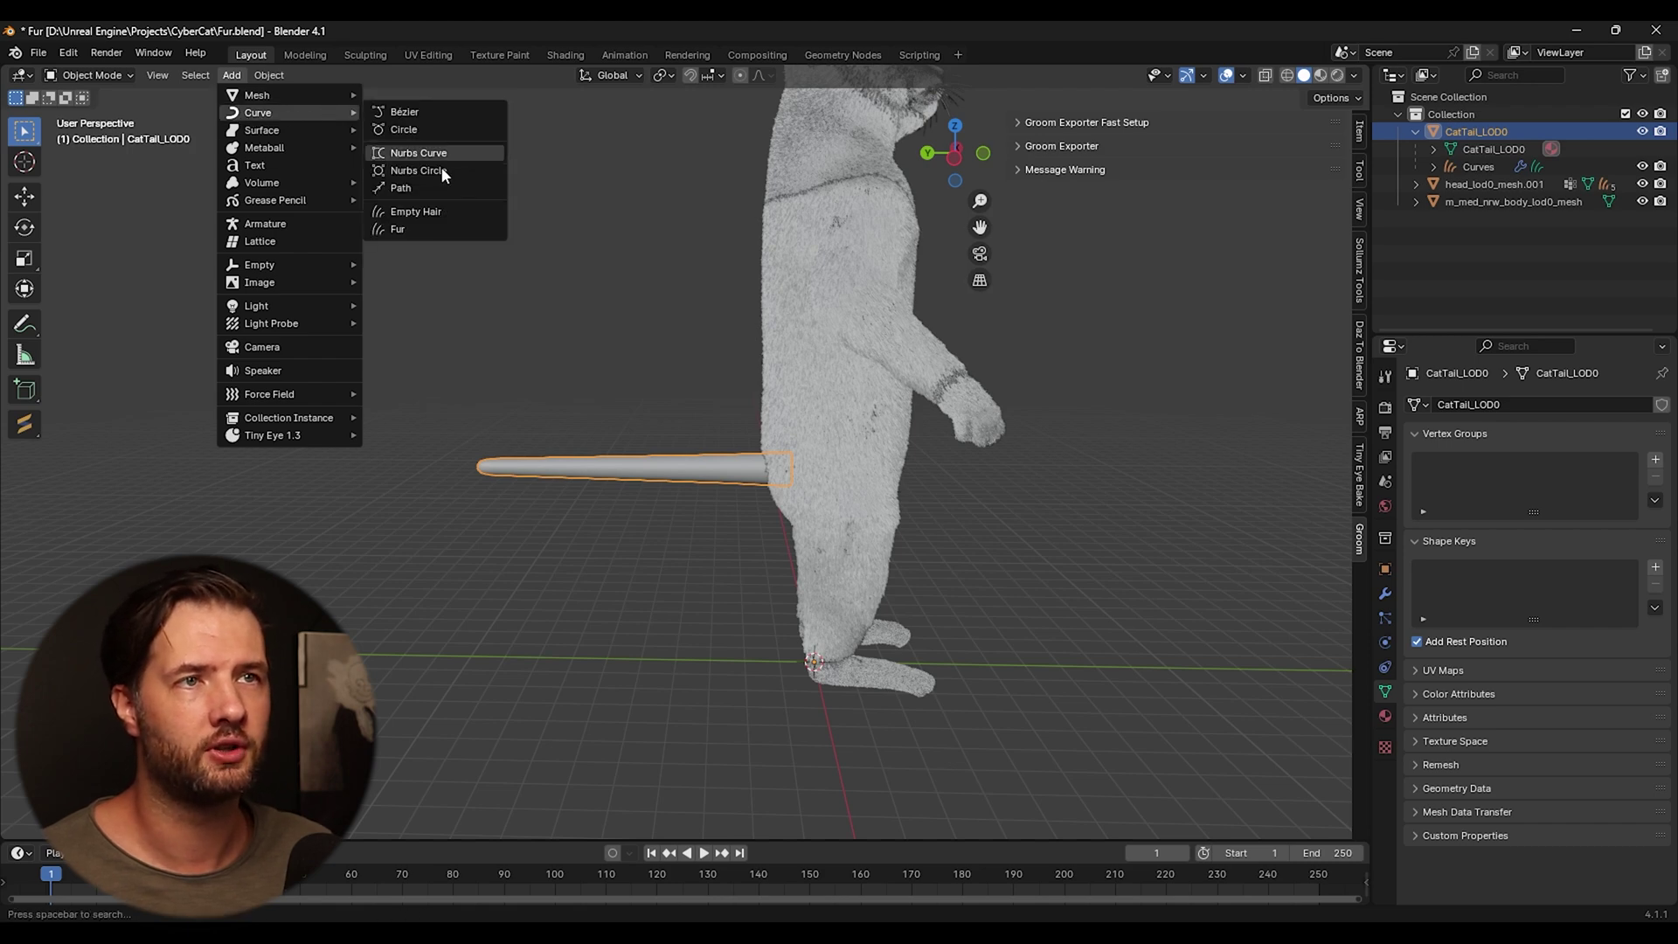
pyautogui.click(621, 303)
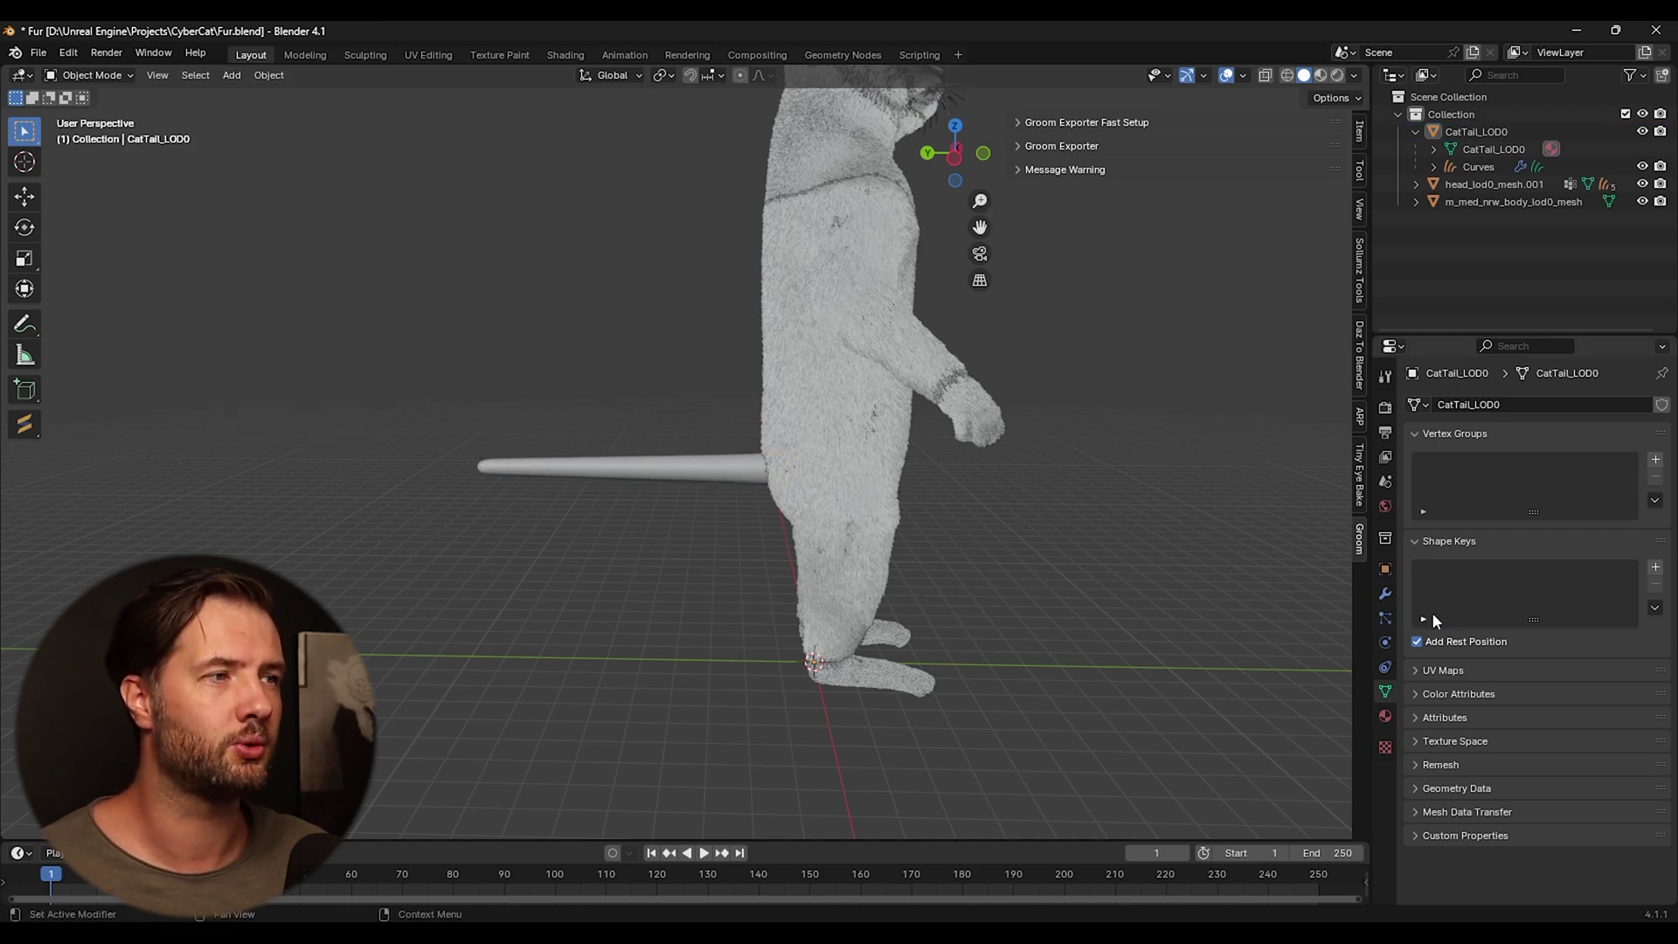
pyautogui.click(674, 476)
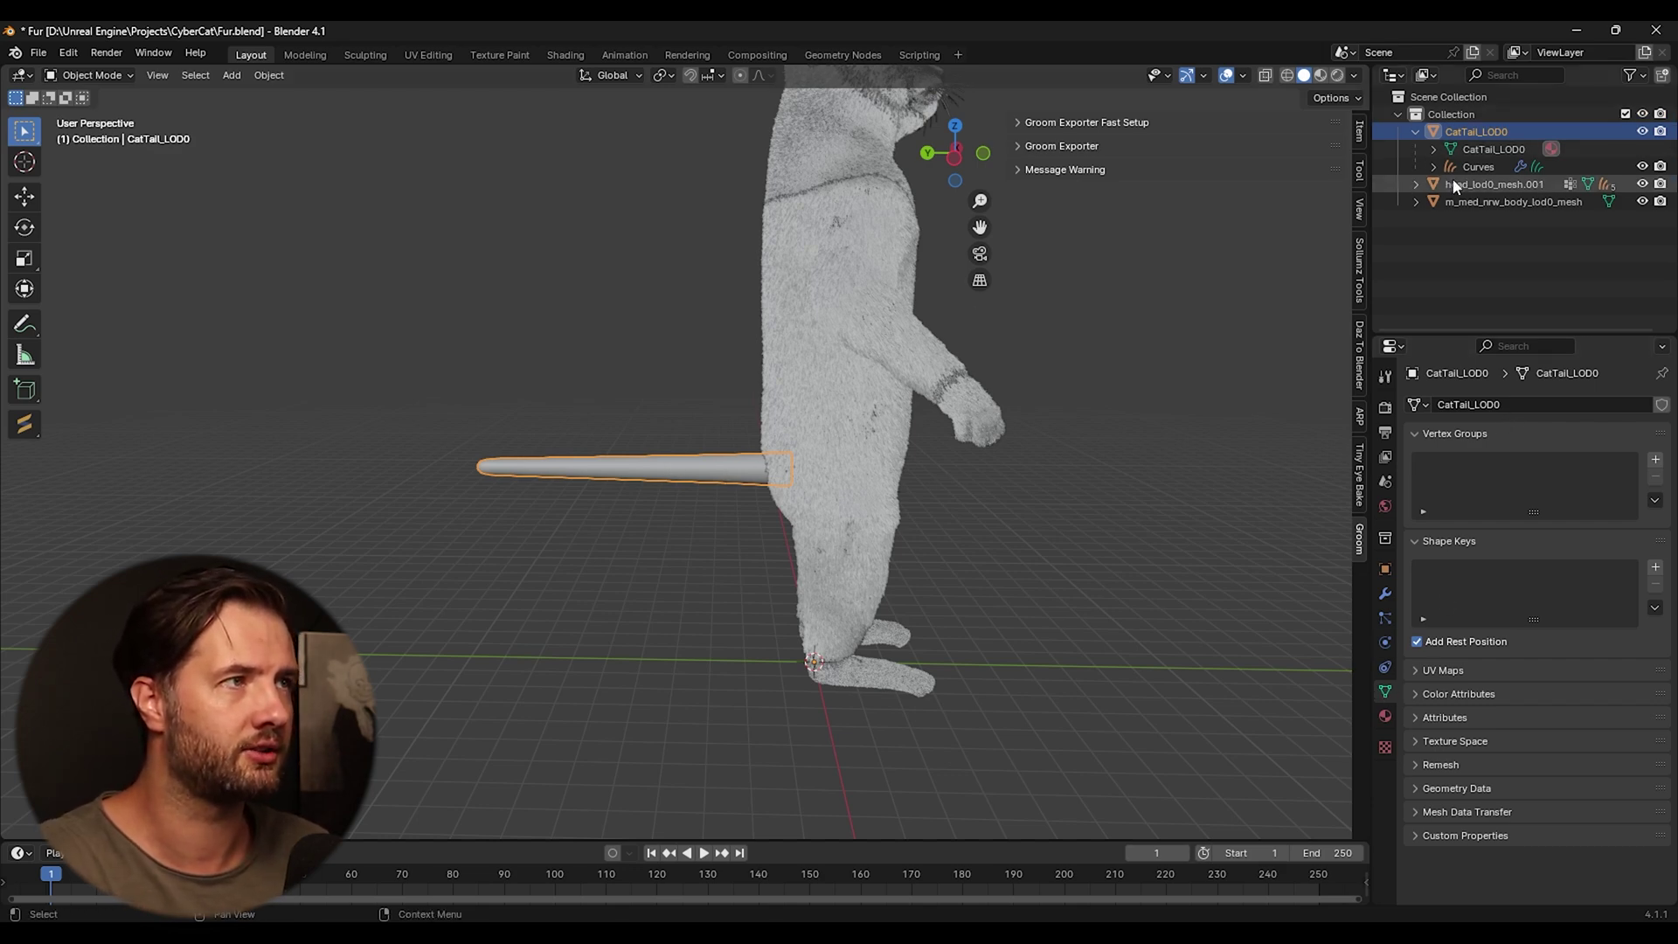
# Step: Add the radius and color attributes to the tail's Curves object
pyautogui.click(1476, 166)
pyautogui.click(1655, 461)
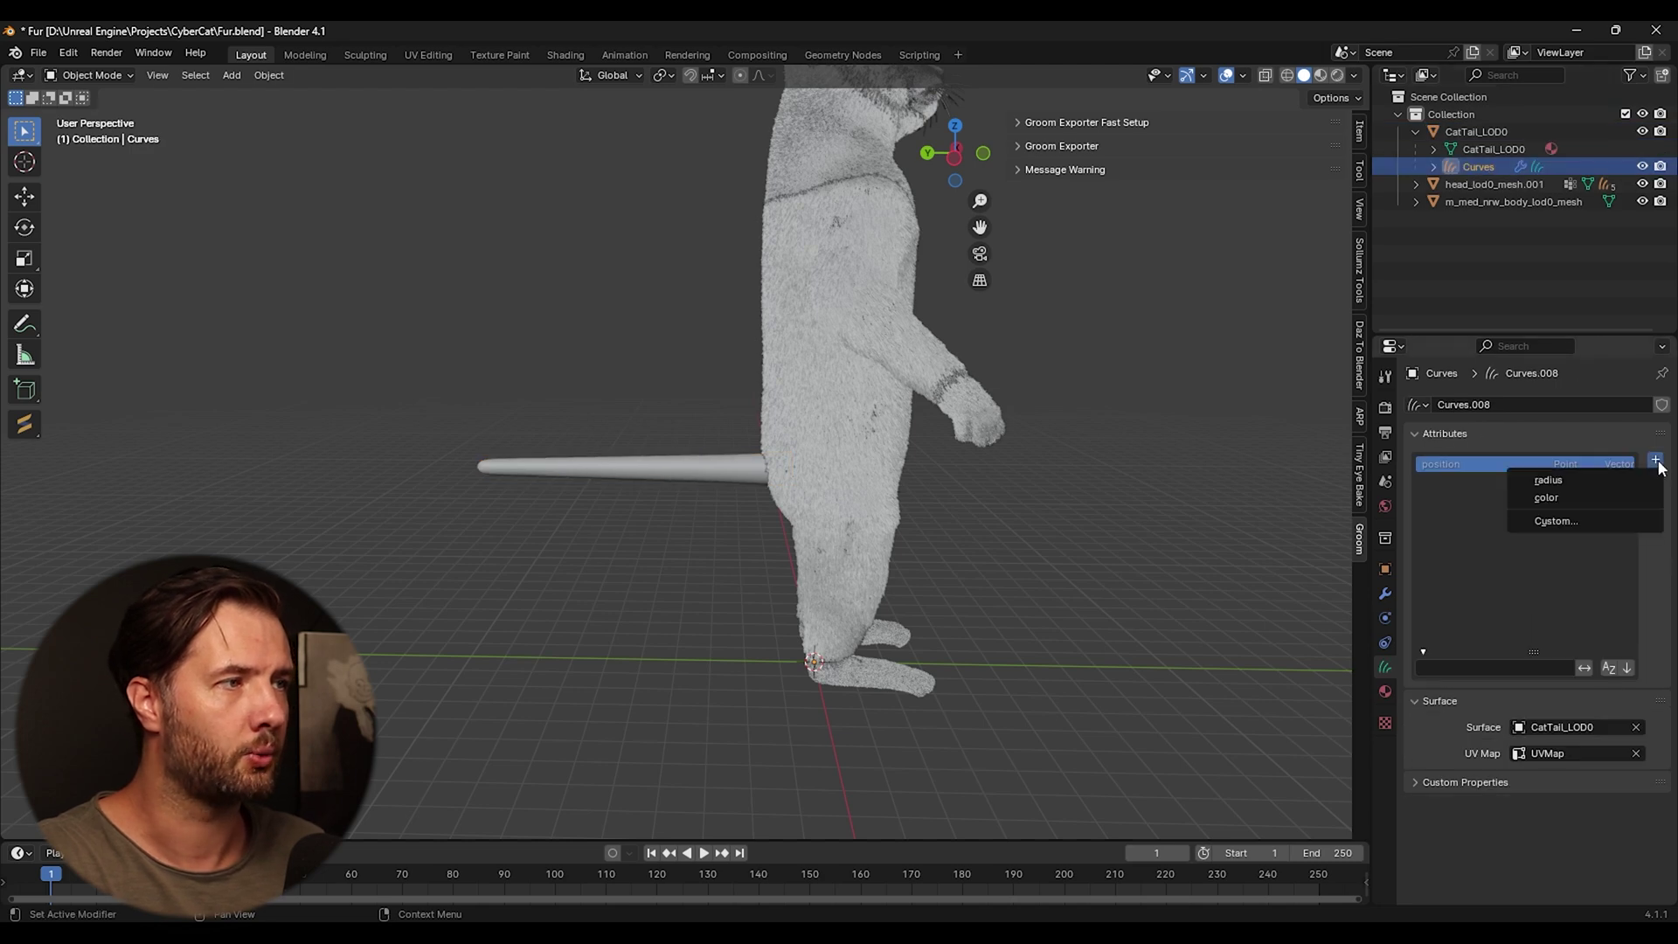
pyautogui.click(1581, 481)
pyautogui.click(1656, 460)
pyautogui.click(1573, 496)
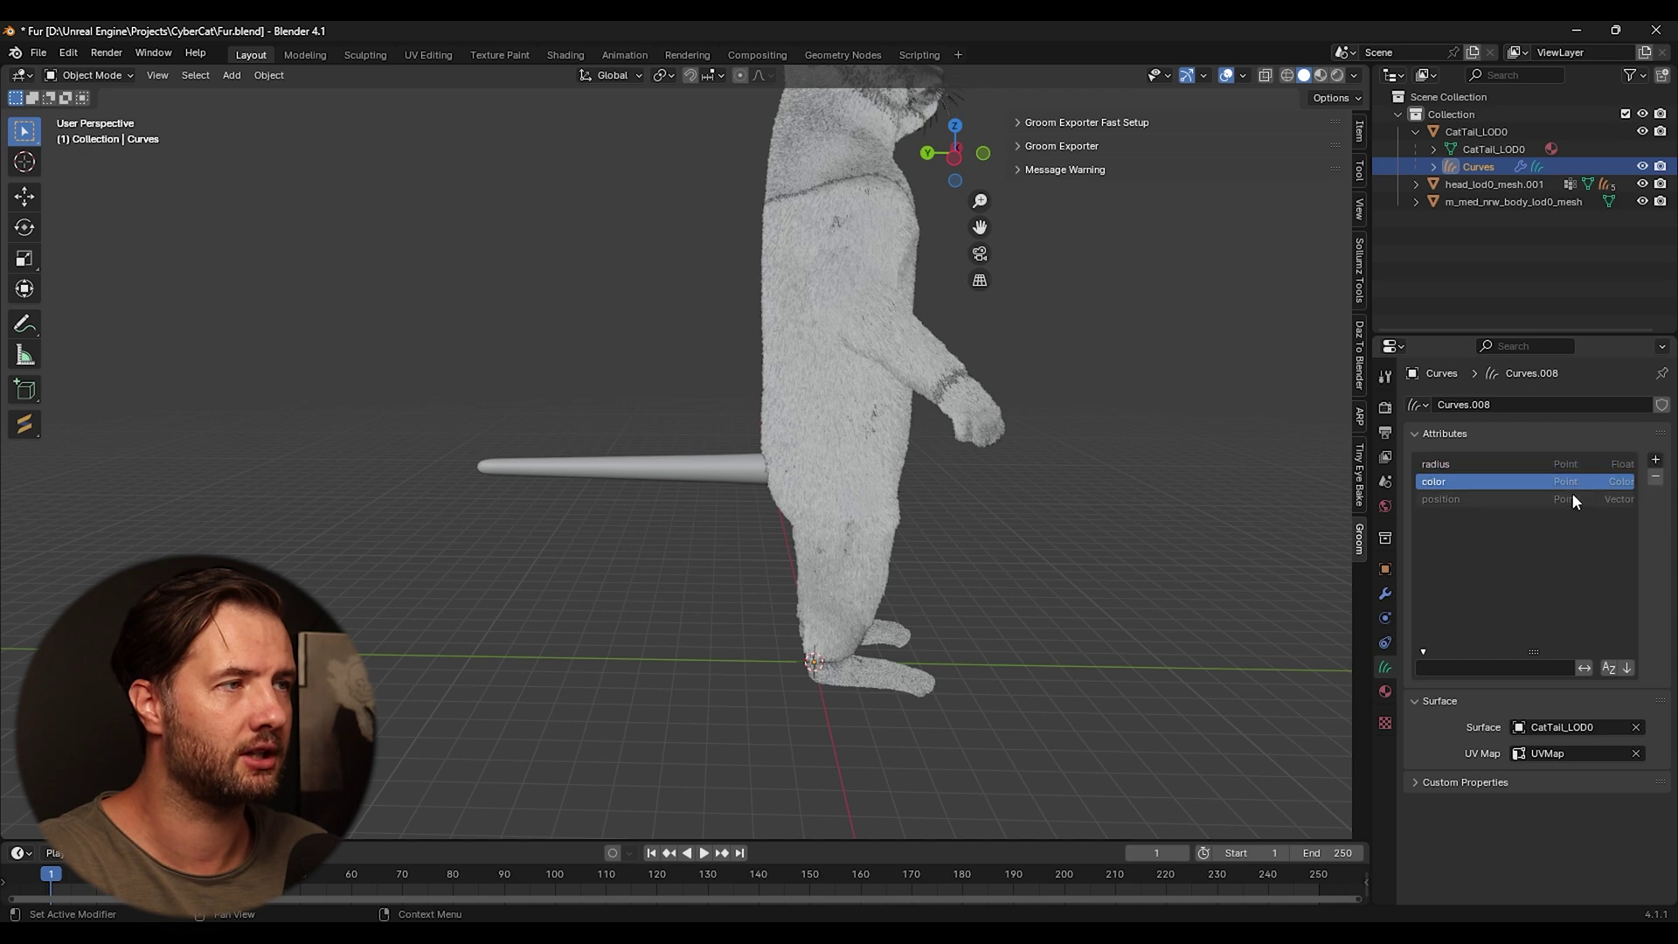
# Step: Add a custom attribute named roughness to the tail's Curves object, with the Point domain and Float data type
pyautogui.click(1656, 460)
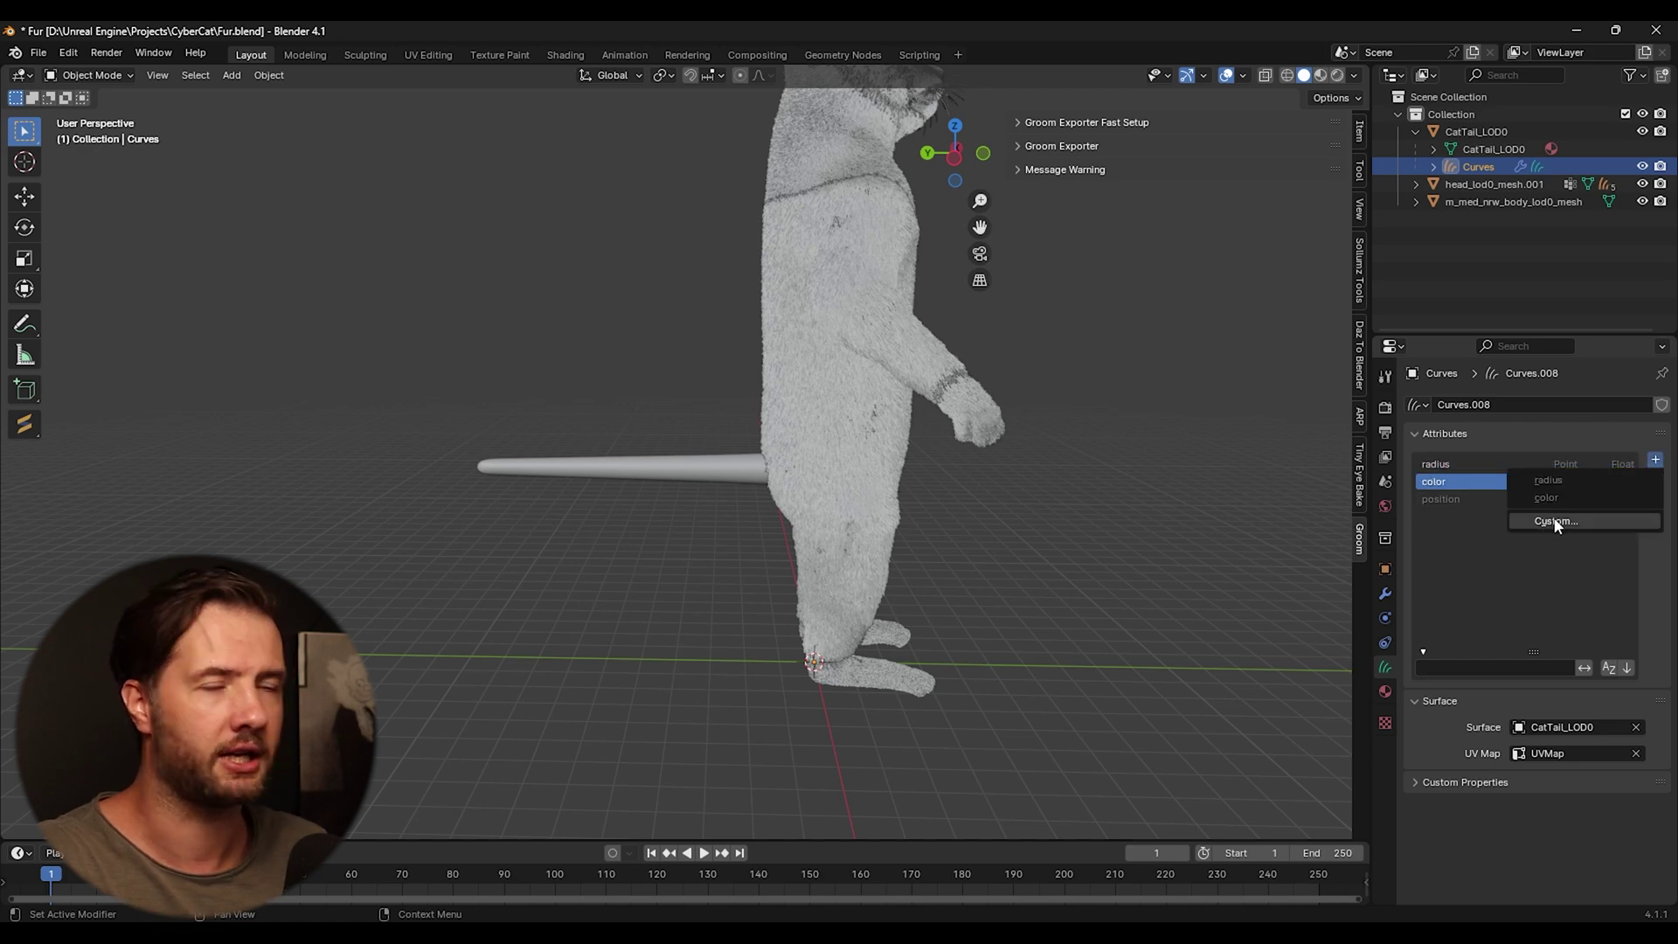
pyautogui.click(1555, 519)
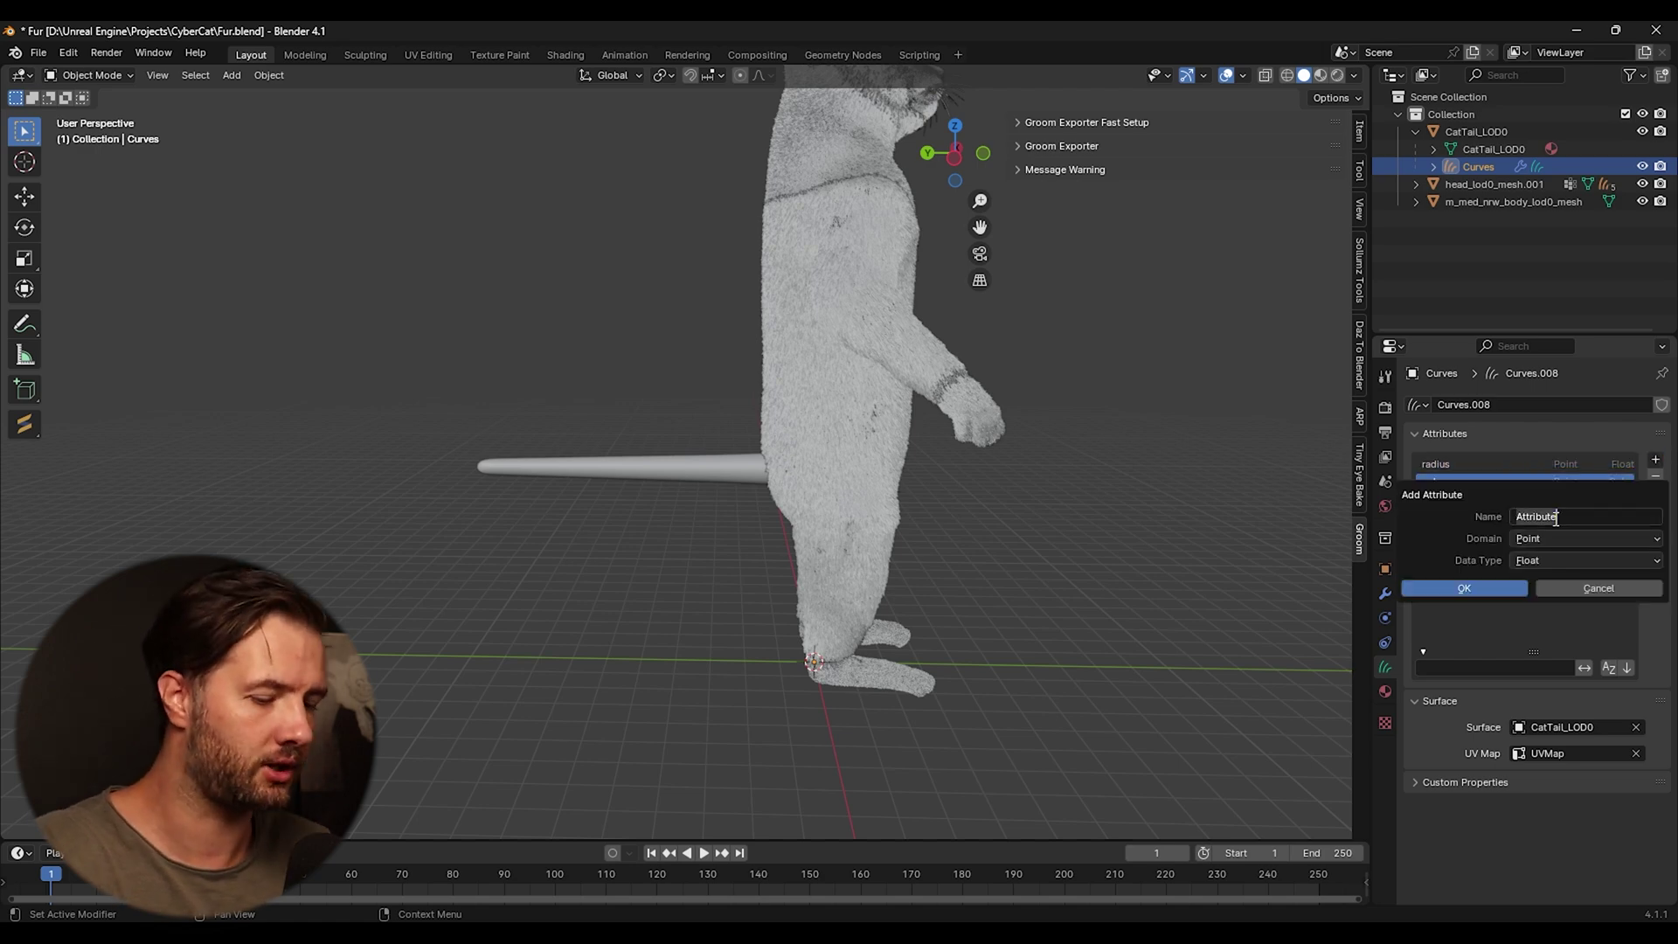
pyautogui.write('rough')
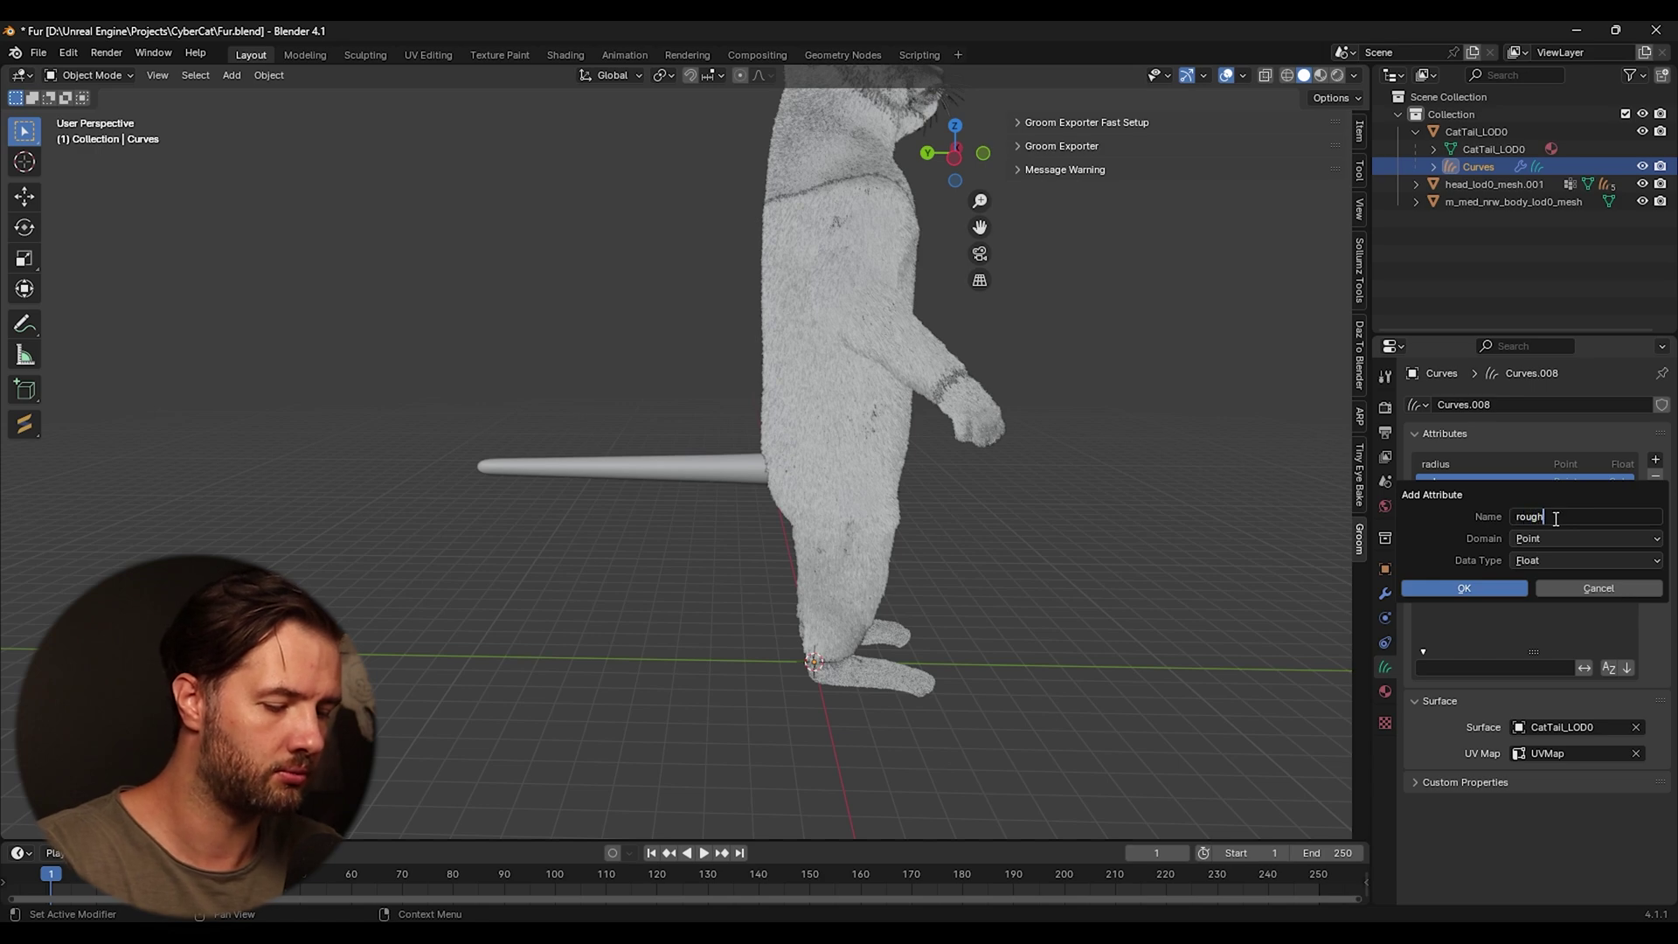
pyautogui.write('ness')
pyautogui.press('Return')
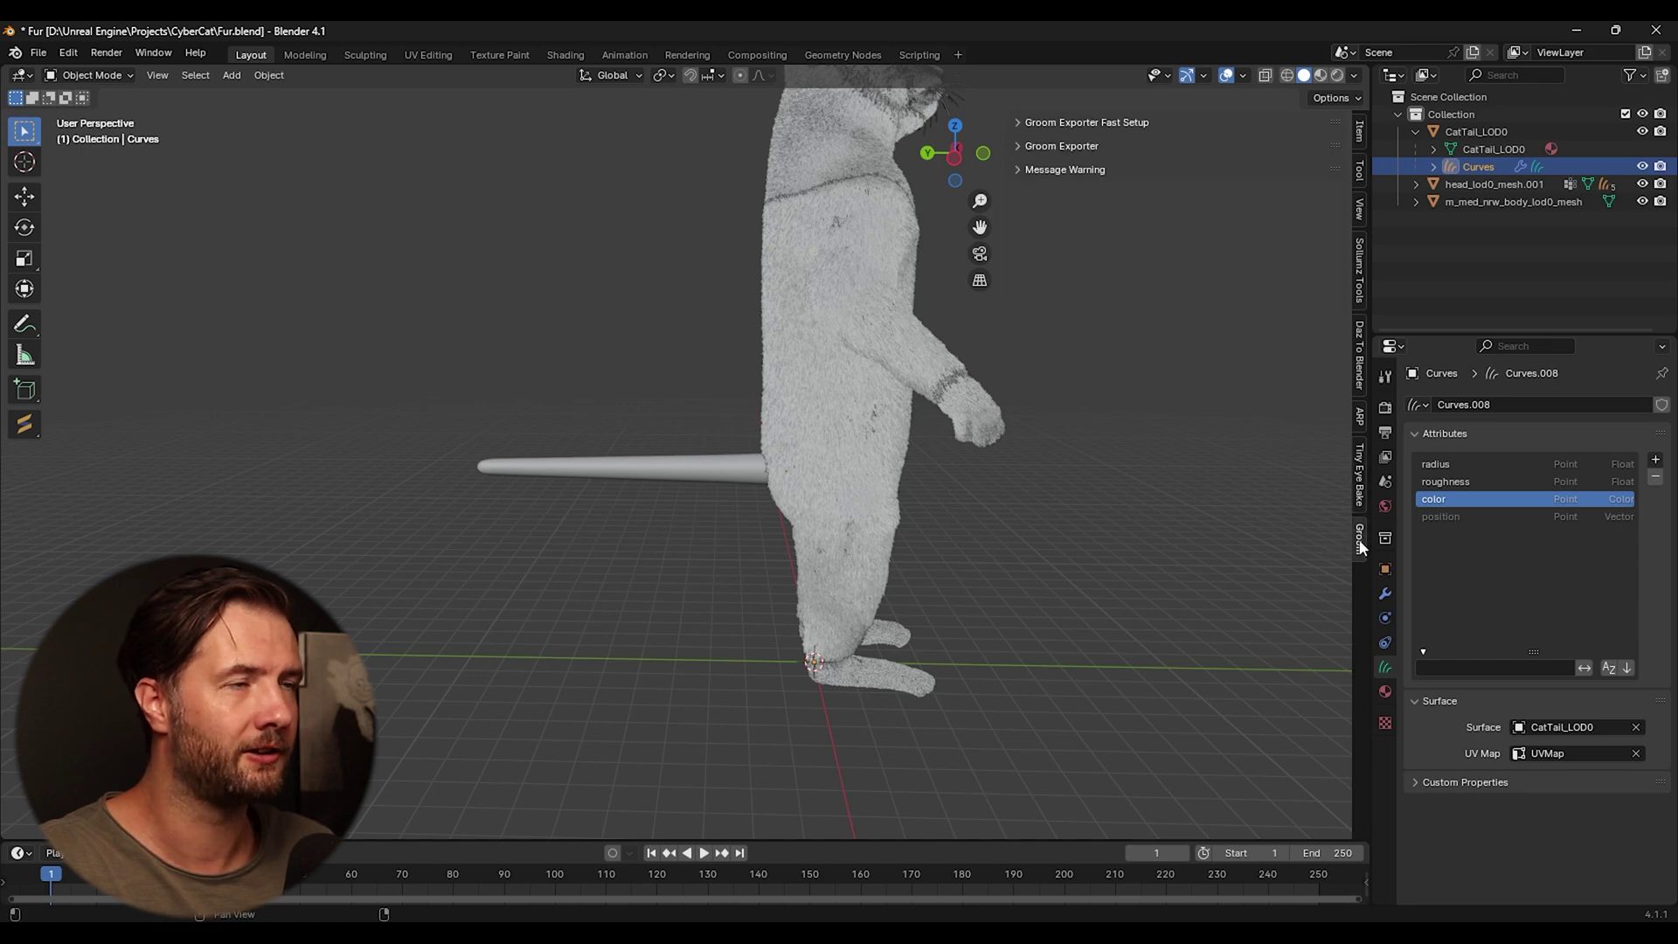
# Step: Expand the Groom Exporter Fast Setup settings and select the Curves object under CatTail_LOD0
pyautogui.click(1022, 123)
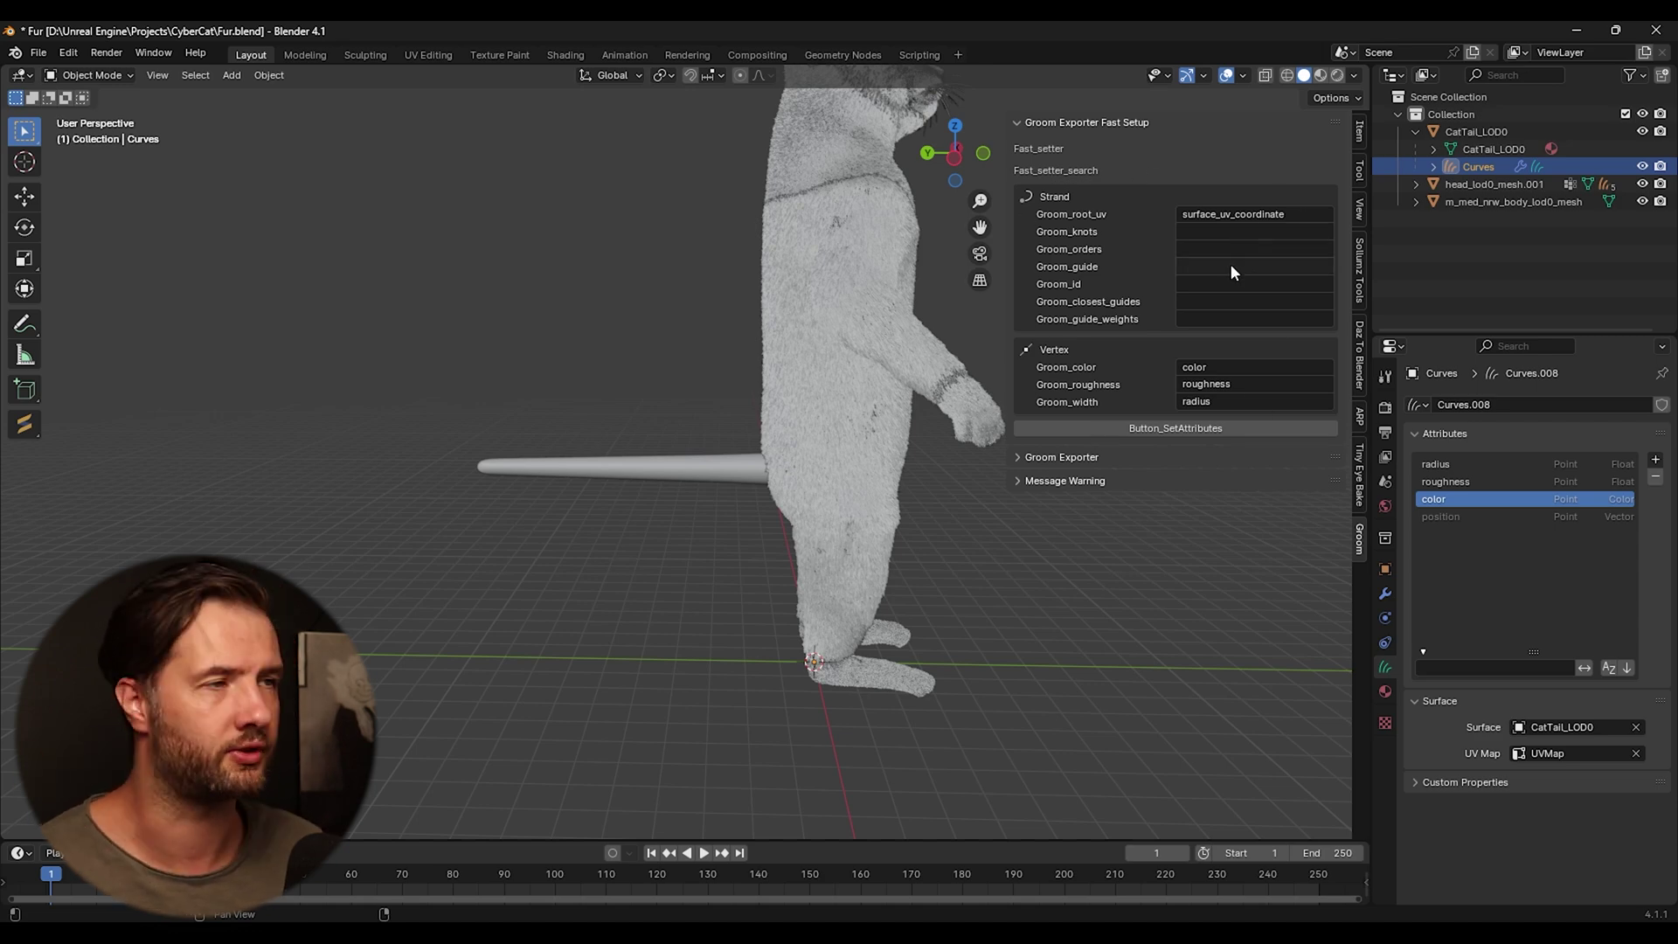
pyautogui.click(673, 473)
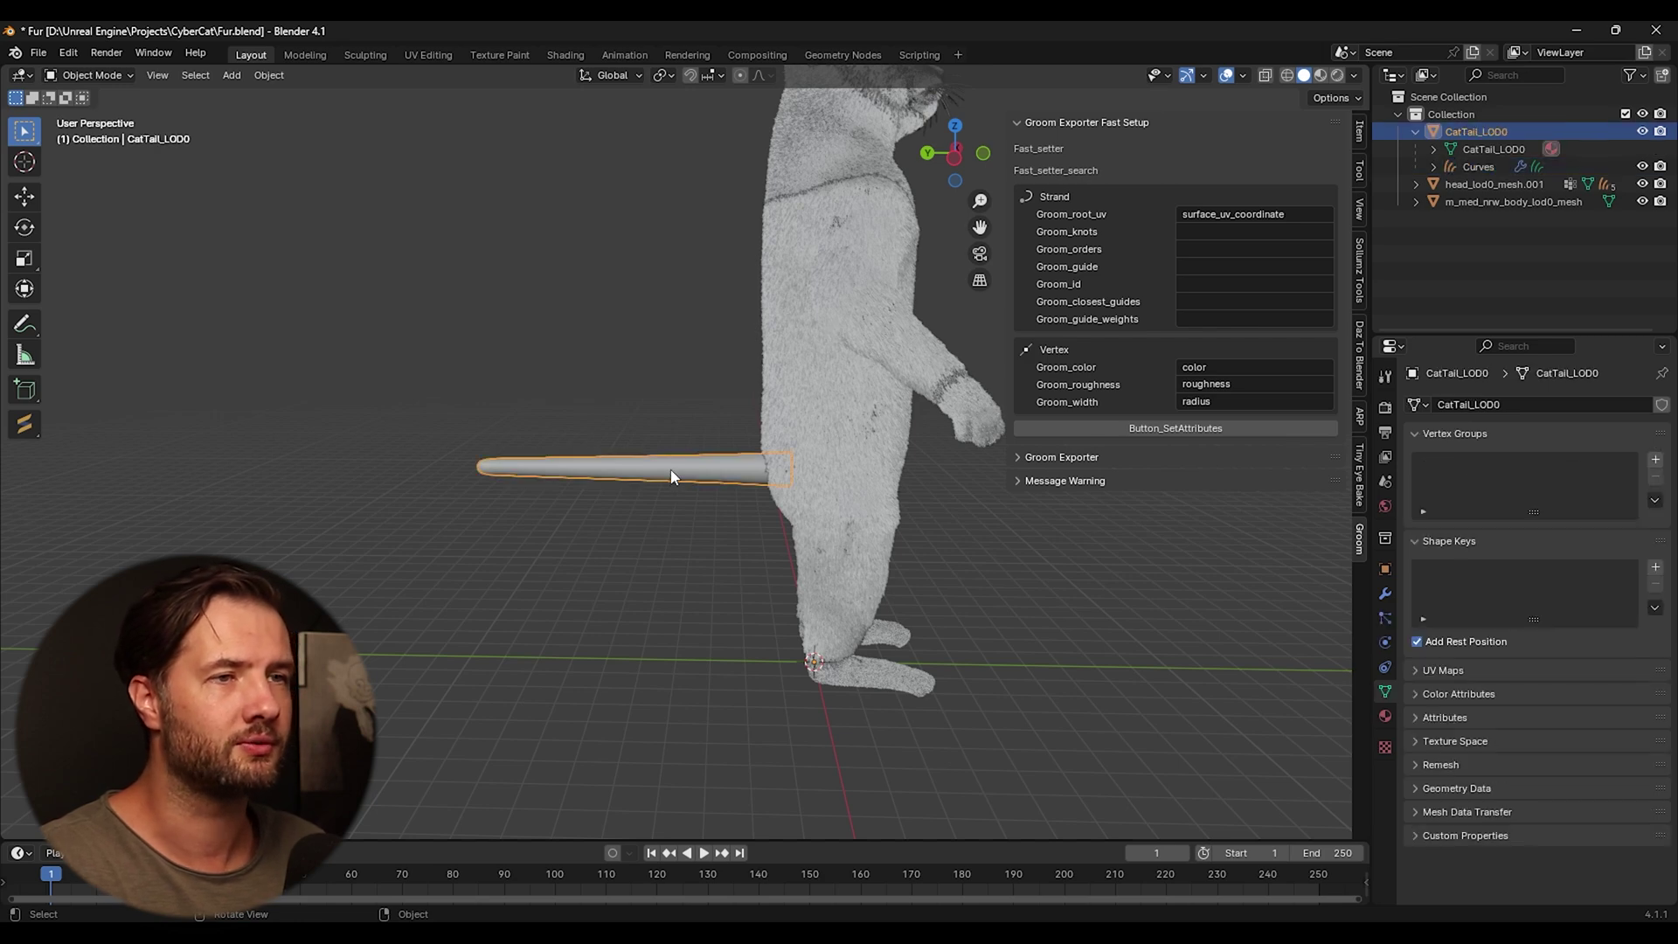
pyautogui.click(1459, 166)
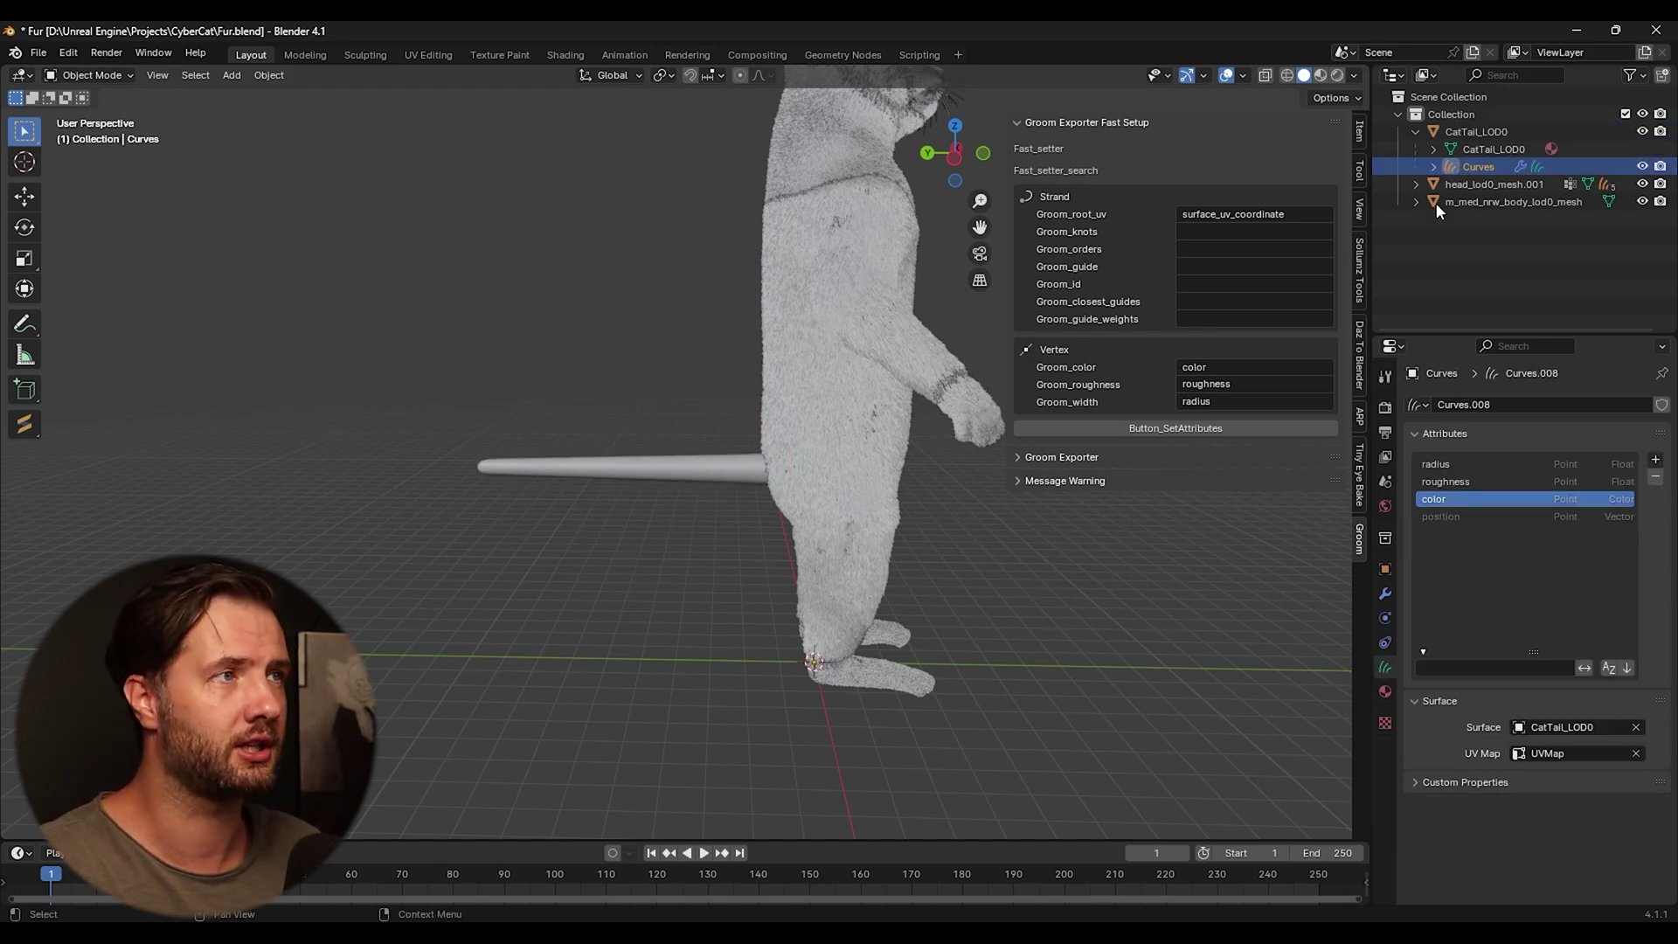
# Step: Switch the tail's Curves object to Sculpt Mode
pyautogui.click(121, 76)
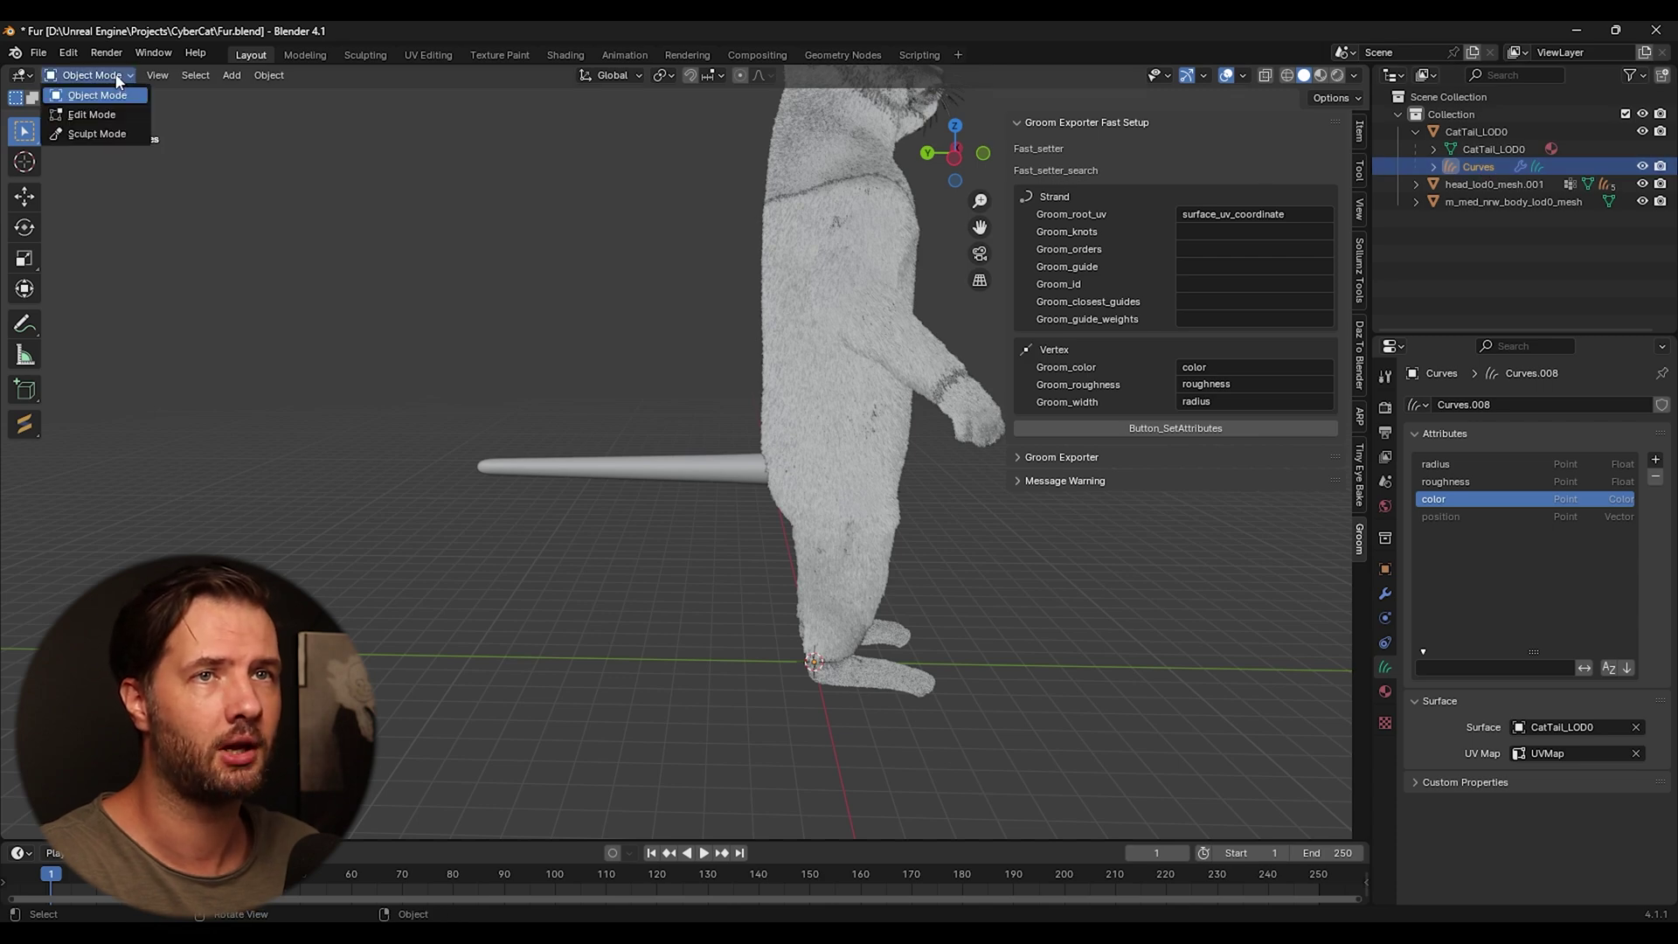
pyautogui.click(96, 133)
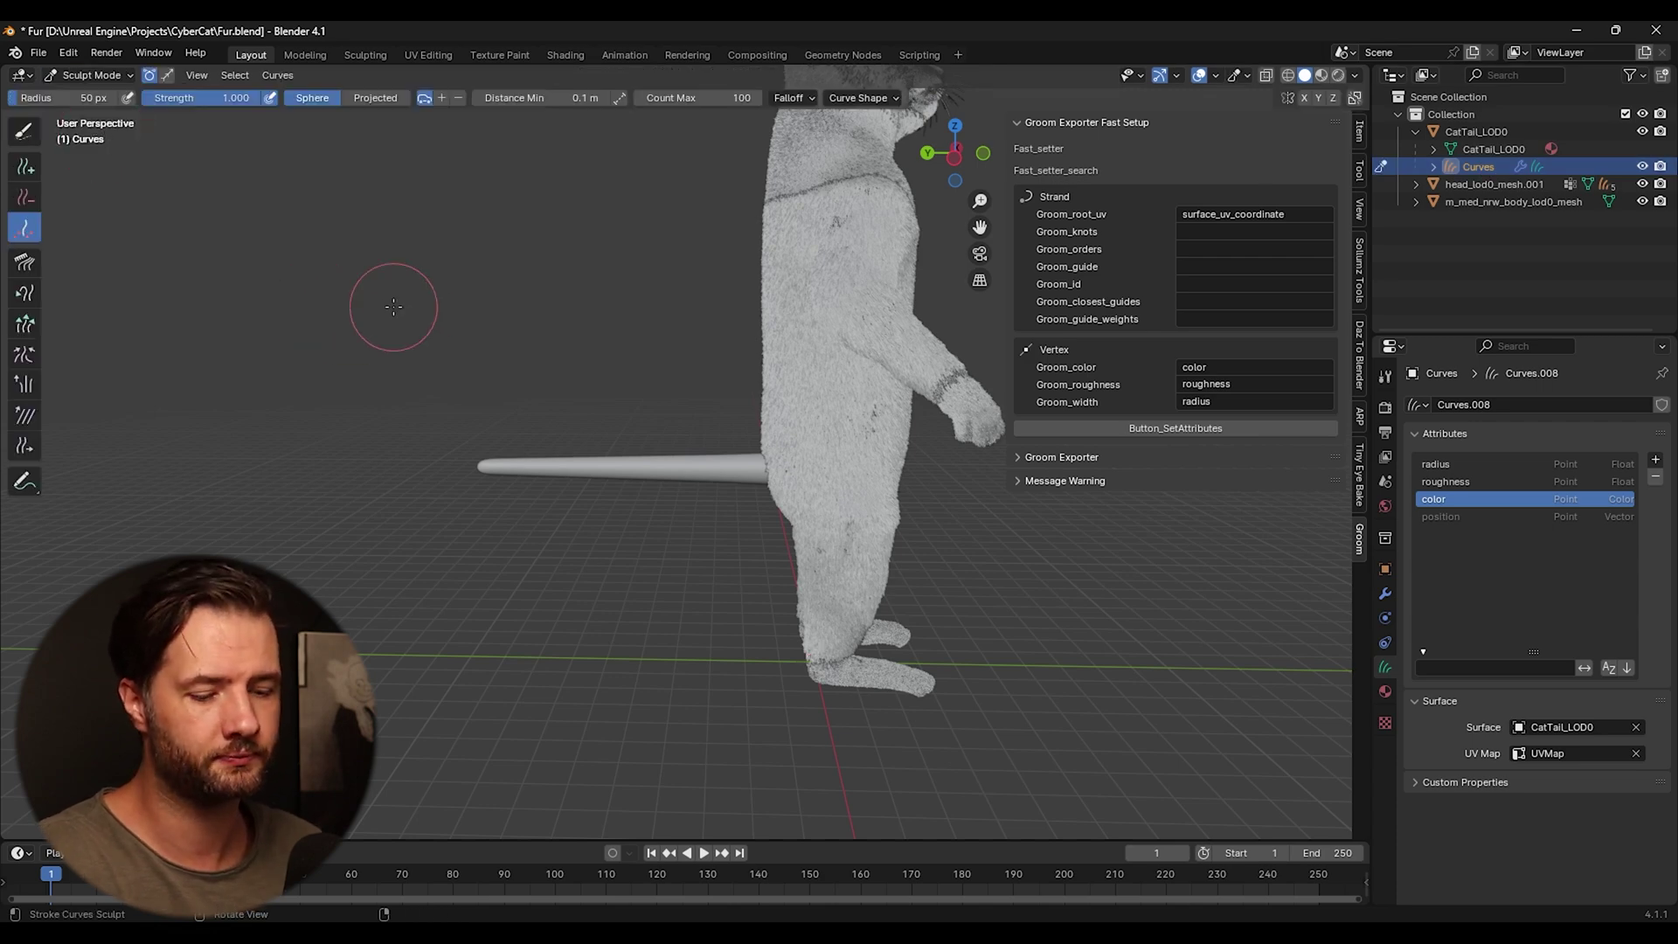
pyautogui.moveTo(393, 307); pyautogui.dragTo(651, 441, button='middle')
pyautogui.scroll(3, 651, 442)
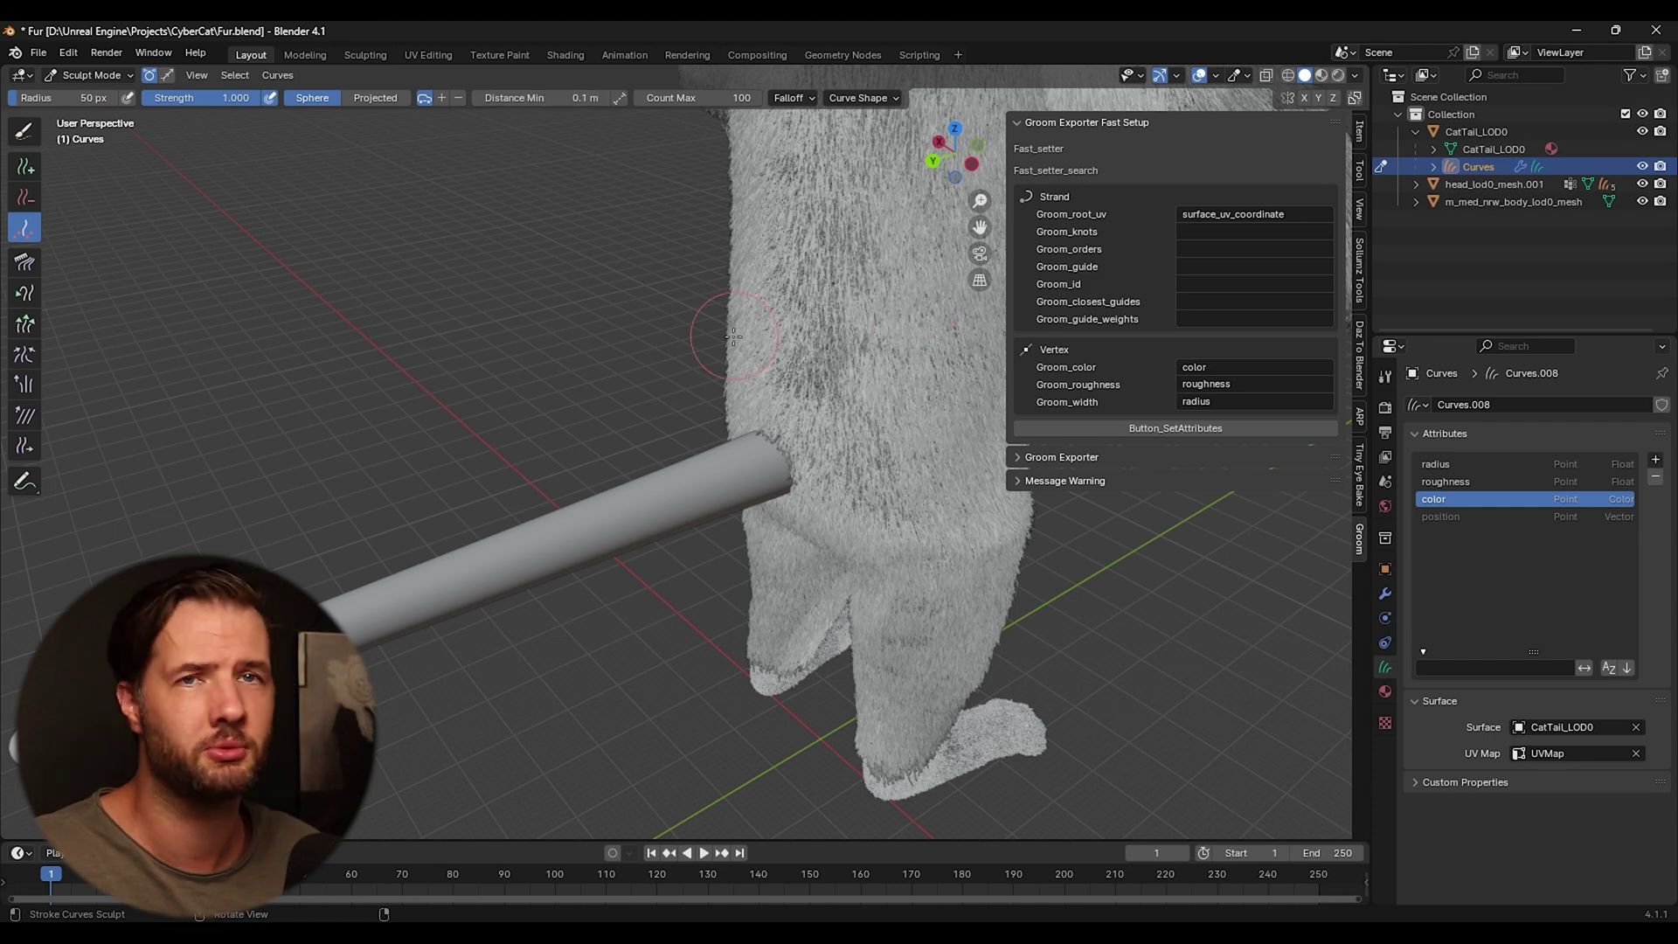
# Step: Set the Density brush's curve shape to interpolate Length and Shape
pyautogui.click(857, 98)
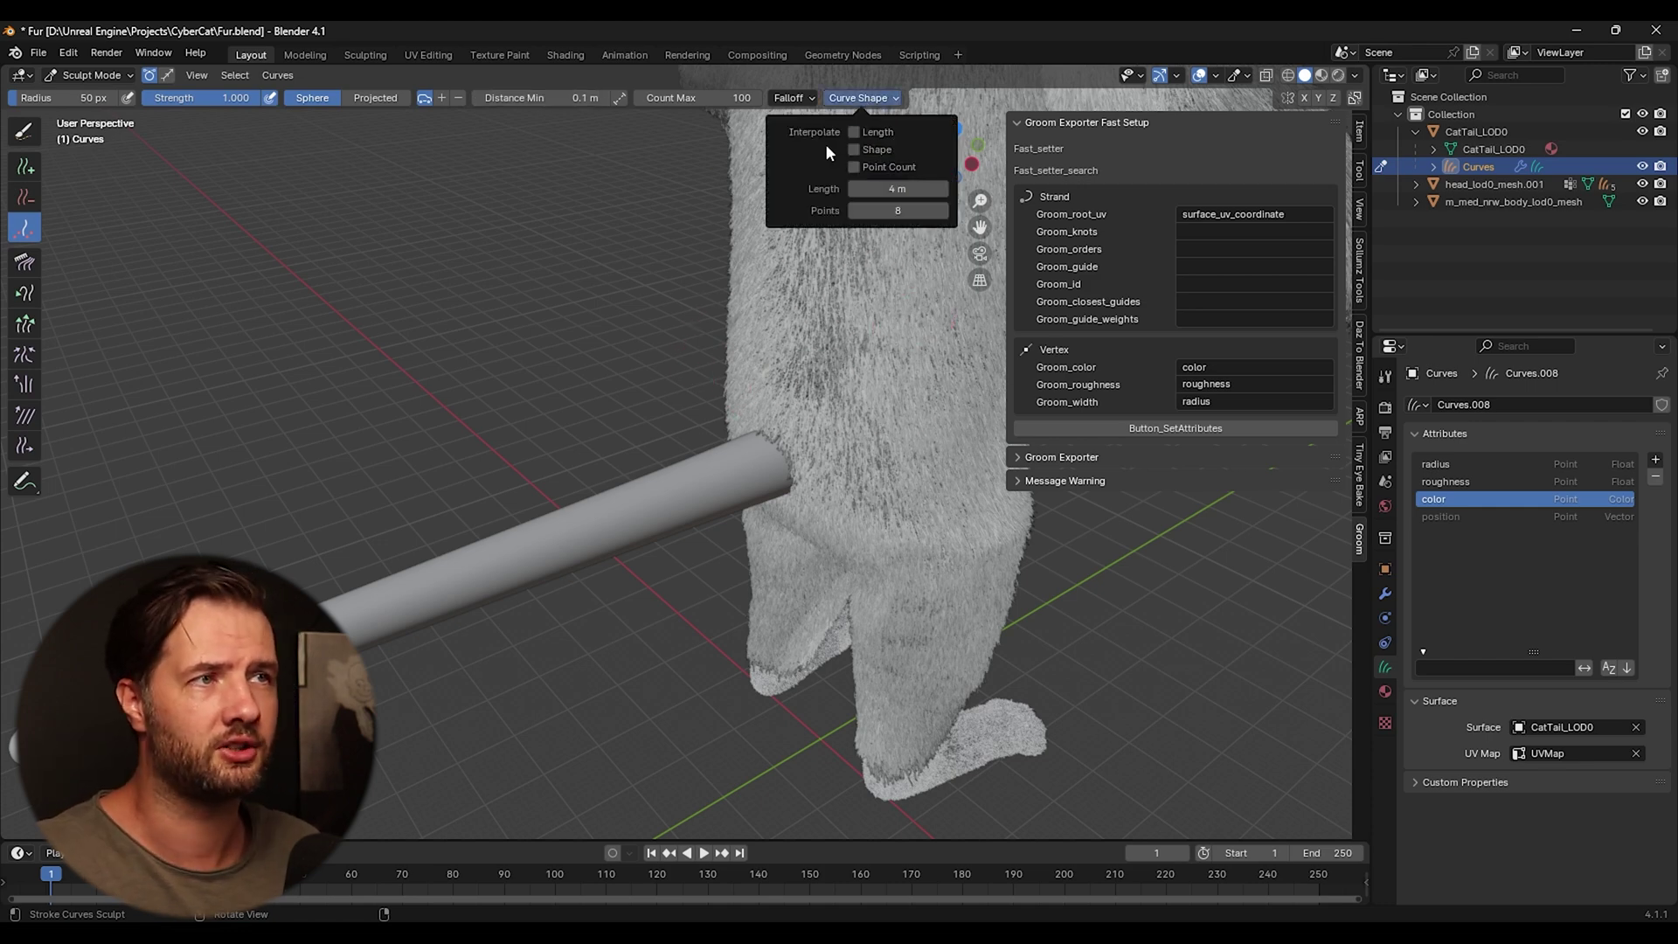
pyautogui.click(854, 100)
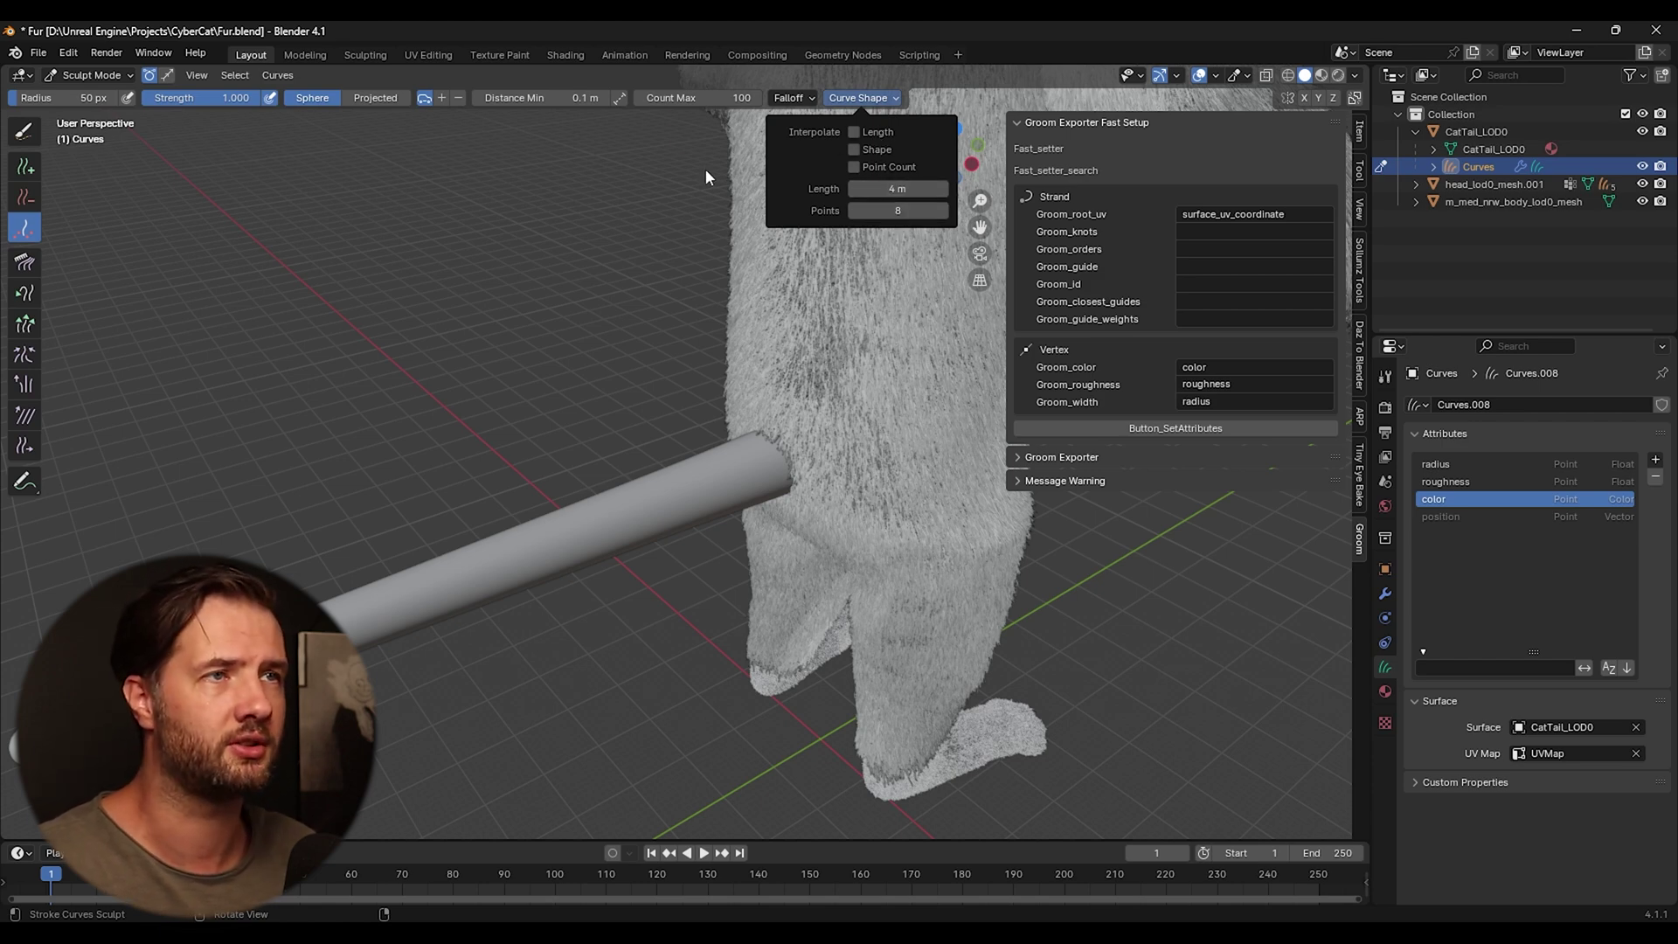
pyautogui.click(856, 98)
pyautogui.click(854, 132)
pyautogui.click(854, 149)
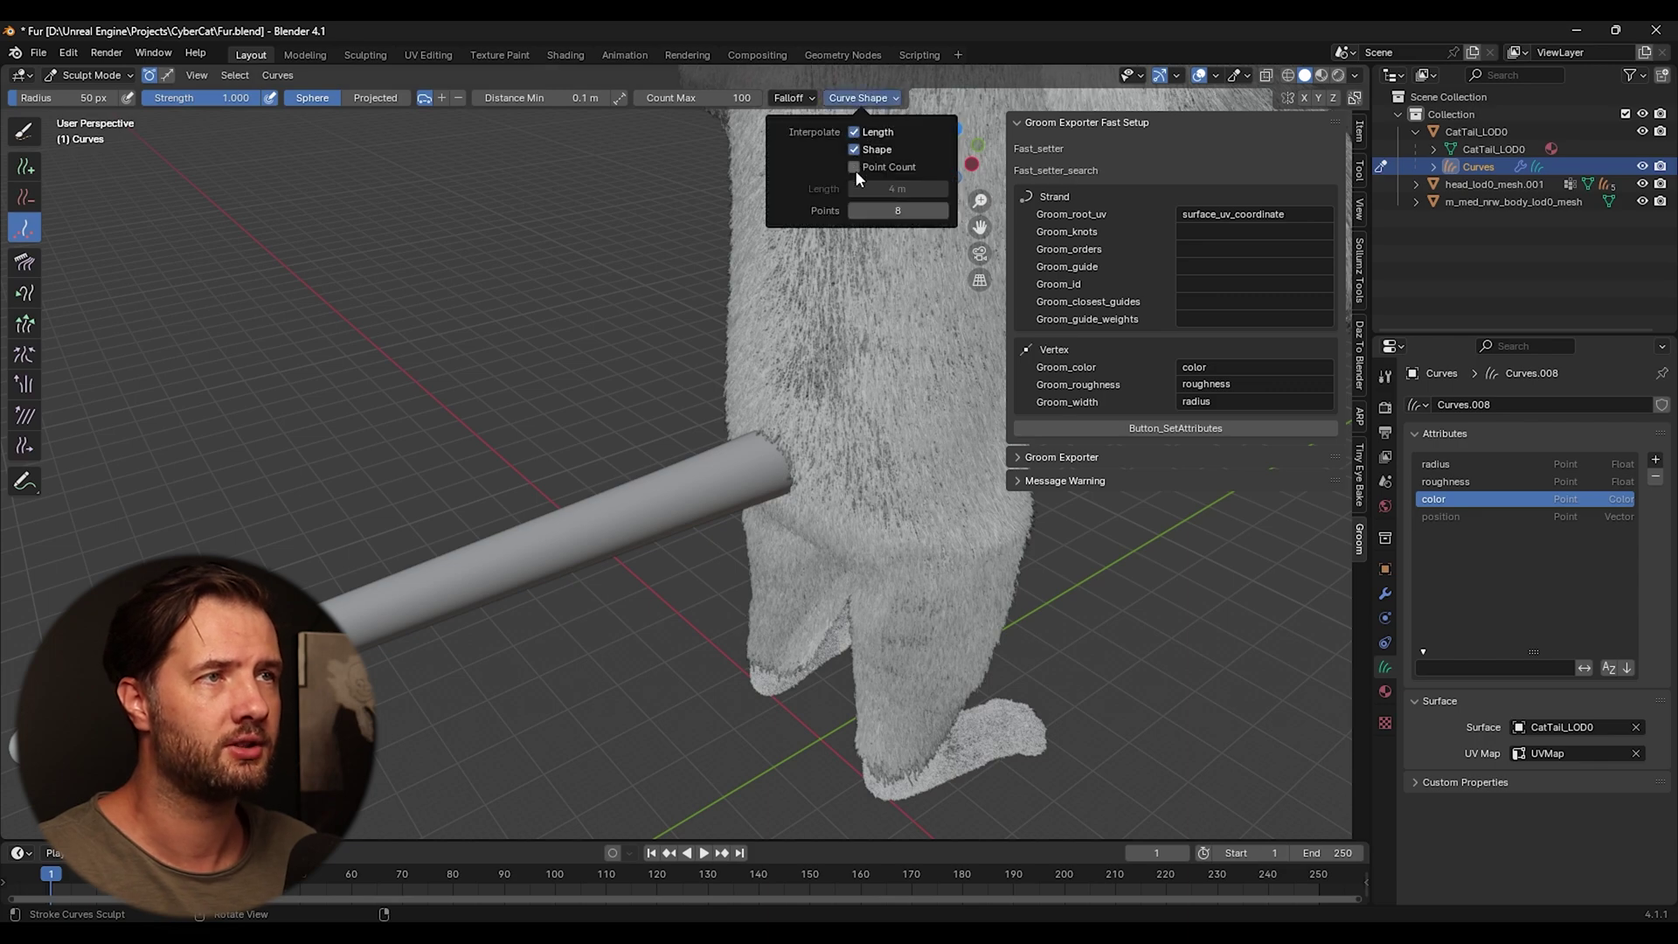
# Step: Paint a first patch of hair on the upper side of the tail's base with the Density brush
pyautogui.moveTo(569, 337); pyautogui.dragTo(669, 411, button='middle')
pyautogui.scroll(5, 660, 437)
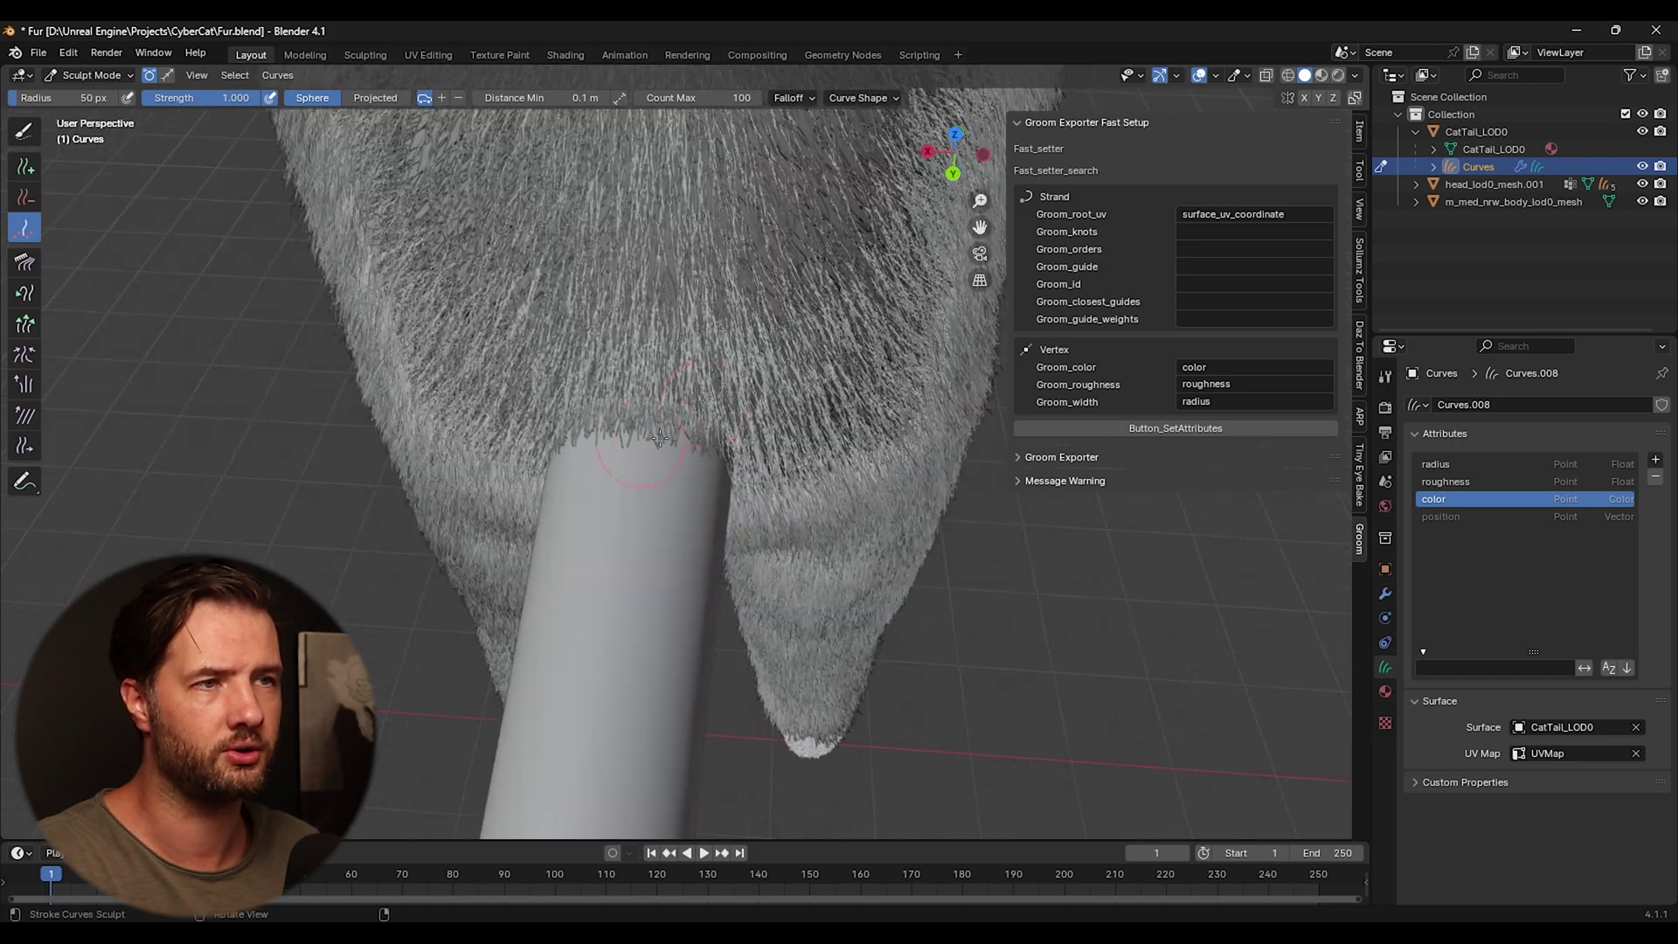
pyautogui.moveTo(562, 416); pyautogui.dragTo(619, 450, button='middle')
pyautogui.moveTo(619, 450)
pyautogui.mouseDown()
pyautogui.moveTo(677, 483)
pyautogui.moveTo(585, 456)
pyautogui.moveTo(682, 509)
pyautogui.moveTo(664, 457)
pyautogui.moveTo(612, 454)
pyautogui.mouseUp()
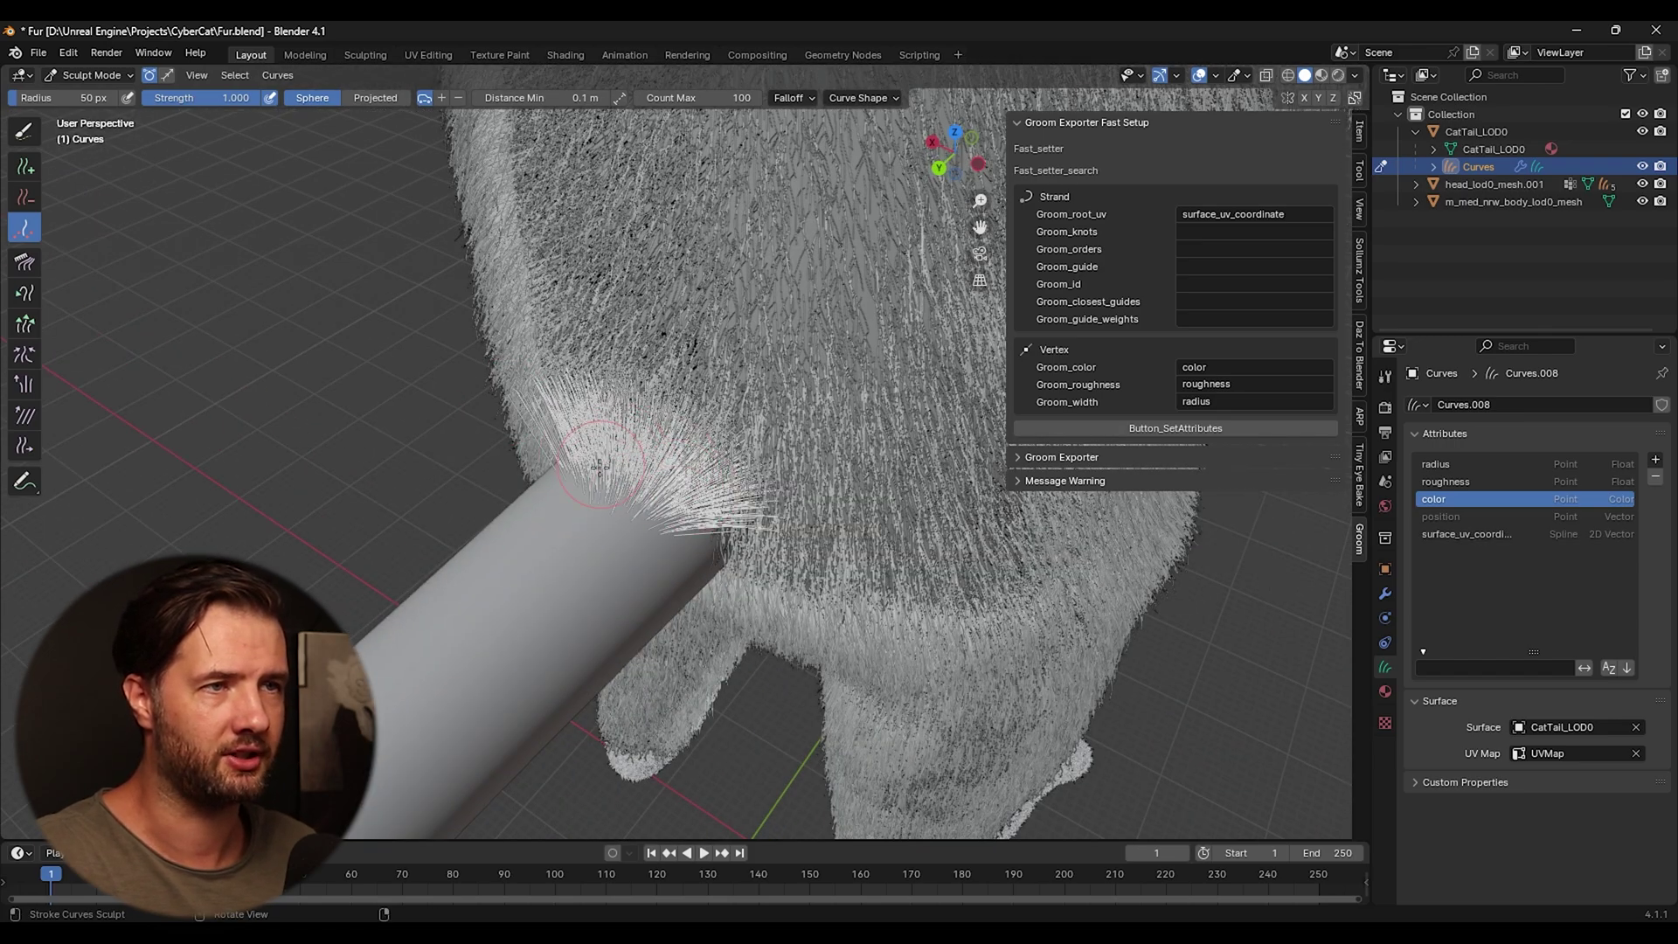
pyautogui.moveTo(612, 454)
pyautogui.mouseDown(button='middle')
pyautogui.moveTo(590, 470)
pyautogui.moveTo(633, 430)
pyautogui.mouseUp(button='middle')
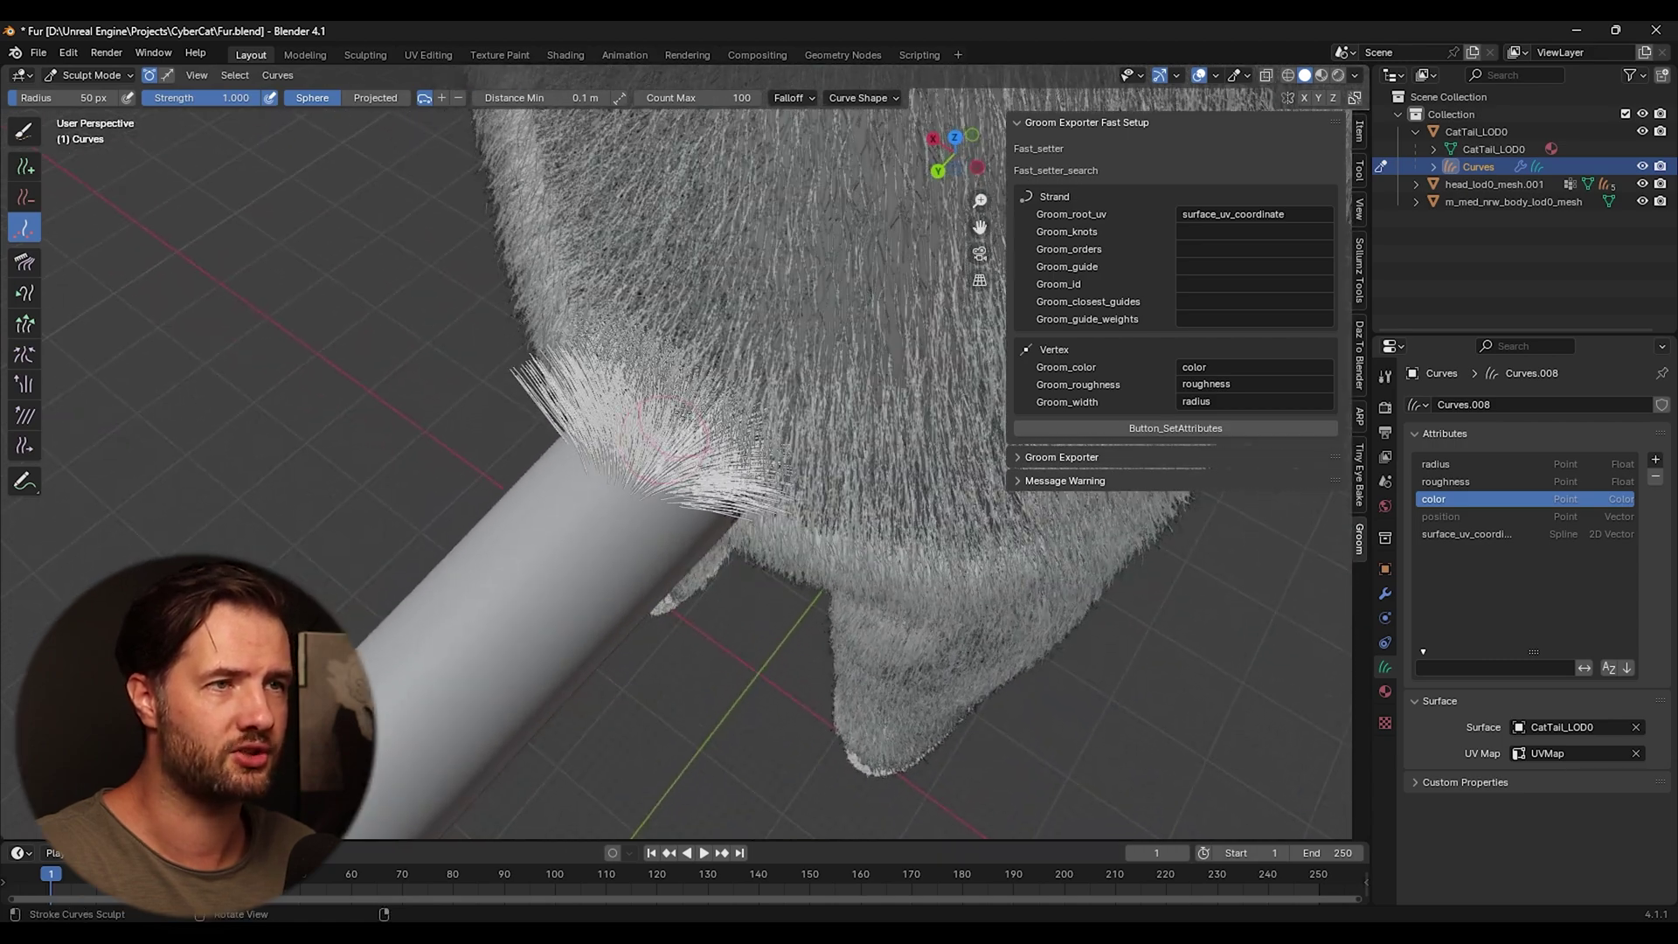
pyautogui.moveTo(633, 431); pyautogui.dragTo(645, 411)
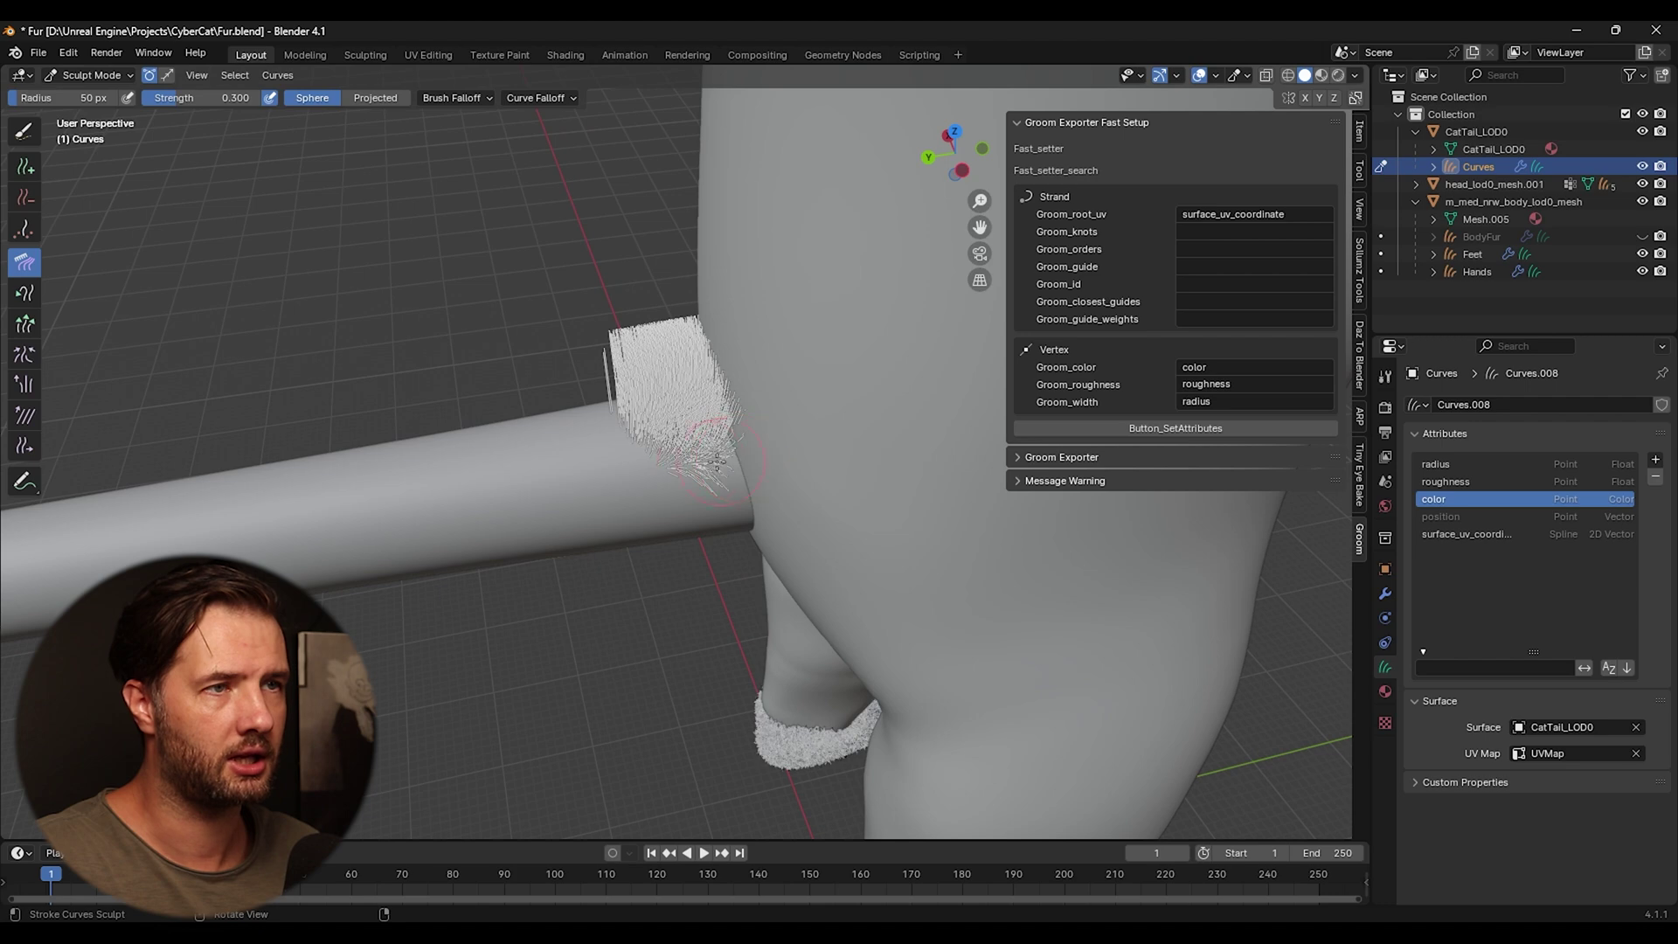
# Step: Comb the new hair at the tail's base toward the tail tip from both sides
pyautogui.moveTo(717, 461)
pyautogui.mouseDown()
pyautogui.moveTo(647, 458)
pyautogui.moveTo(747, 418)
pyautogui.moveTo(634, 421)
pyautogui.moveTo(706, 399)
pyautogui.mouseUp()
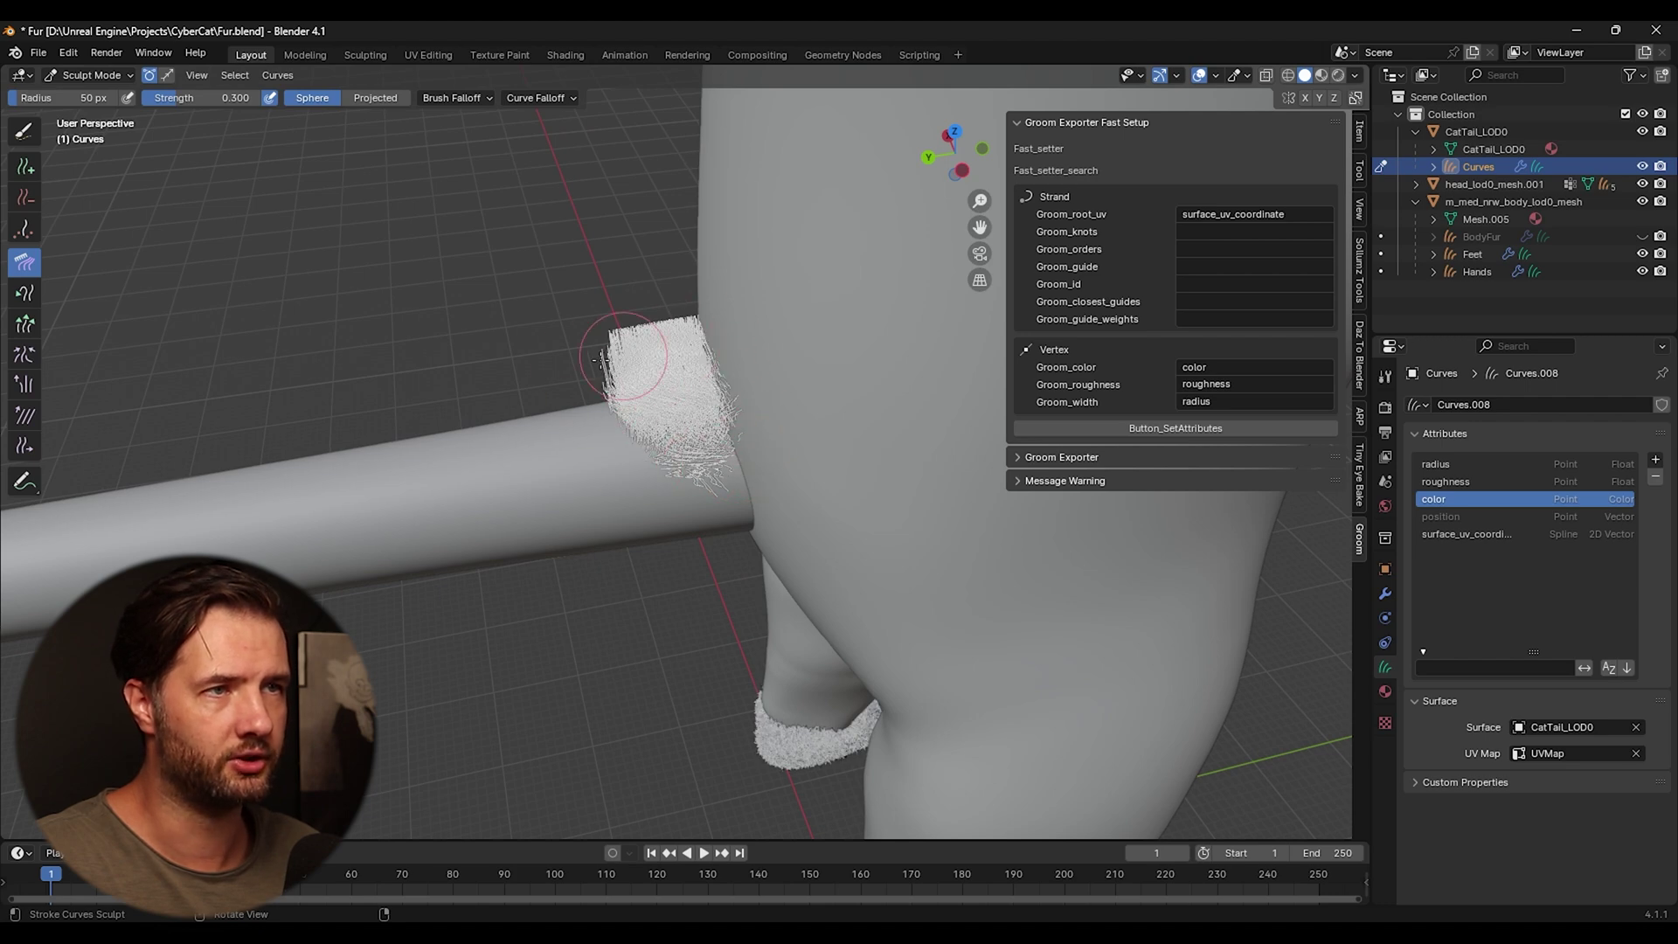
pyautogui.moveTo(607, 357); pyautogui.dragTo(538, 315, button='middle')
pyautogui.moveTo(524, 312)
pyautogui.mouseDown()
pyautogui.moveTo(650, 360)
pyautogui.moveTo(549, 322)
pyautogui.moveTo(644, 373)
pyautogui.moveTo(529, 323)
pyautogui.moveTo(671, 390)
pyautogui.moveTo(521, 299)
pyautogui.moveTo(635, 330)
pyautogui.moveTo(606, 299)
pyautogui.moveTo(562, 281)
pyautogui.mouseUp()
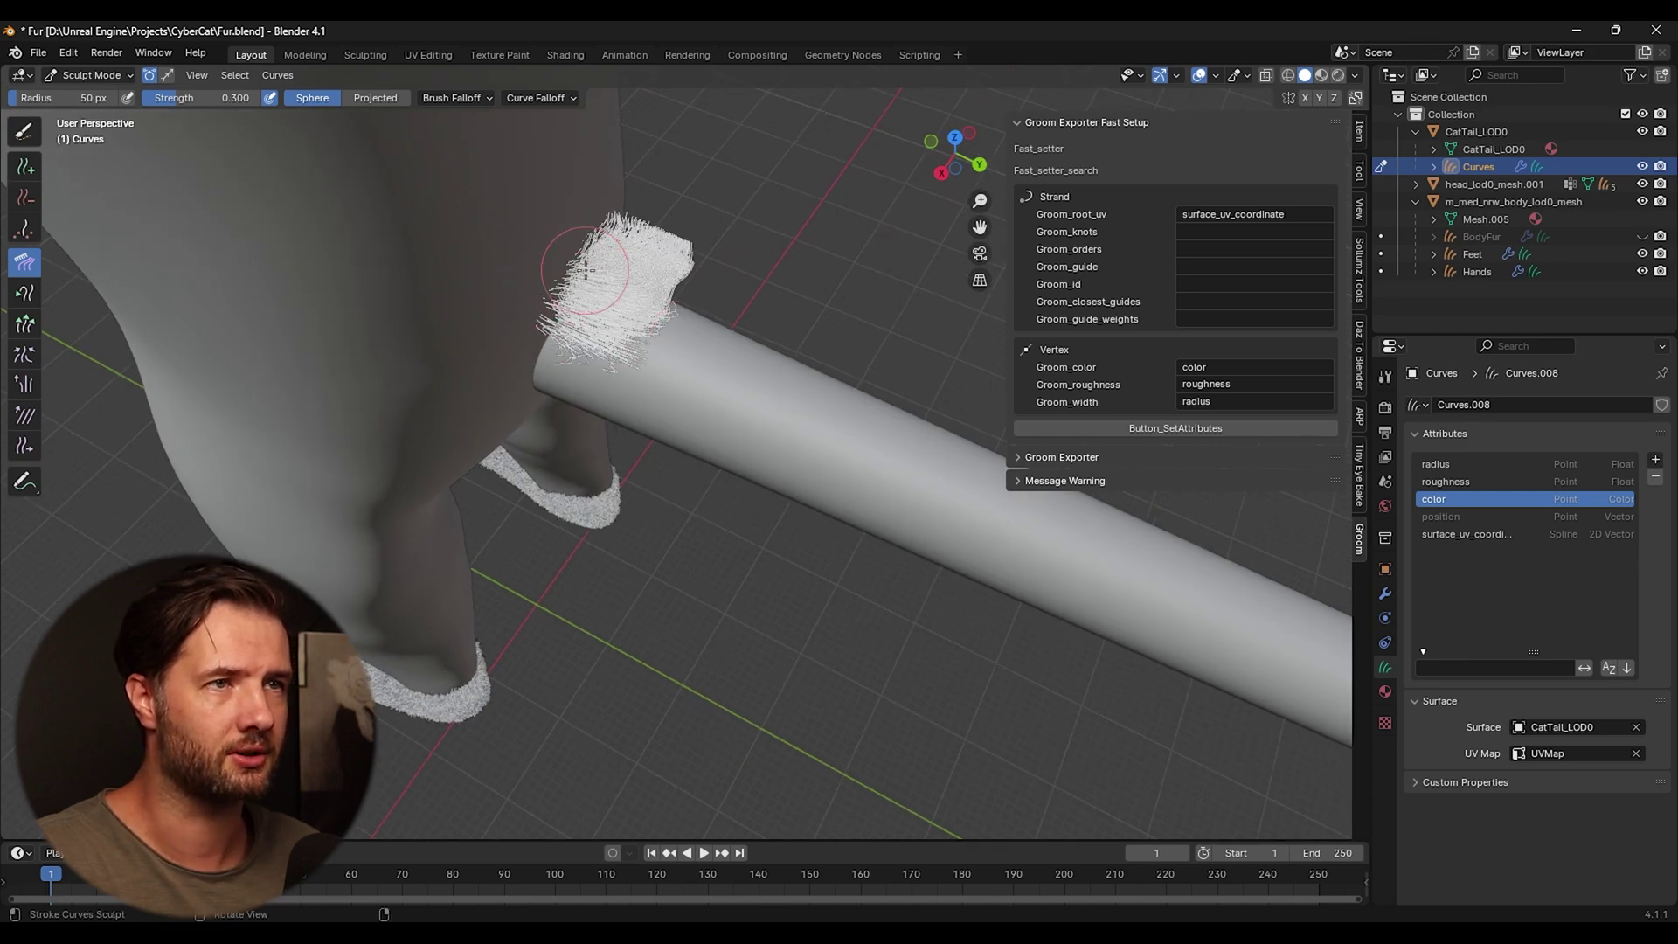
pyautogui.moveTo(562, 281)
pyautogui.mouseDown(button='middle')
pyautogui.moveTo(625, 426)
pyautogui.moveTo(794, 540)
pyautogui.mouseUp(button='middle')
pyautogui.scroll(5, 625, 425)
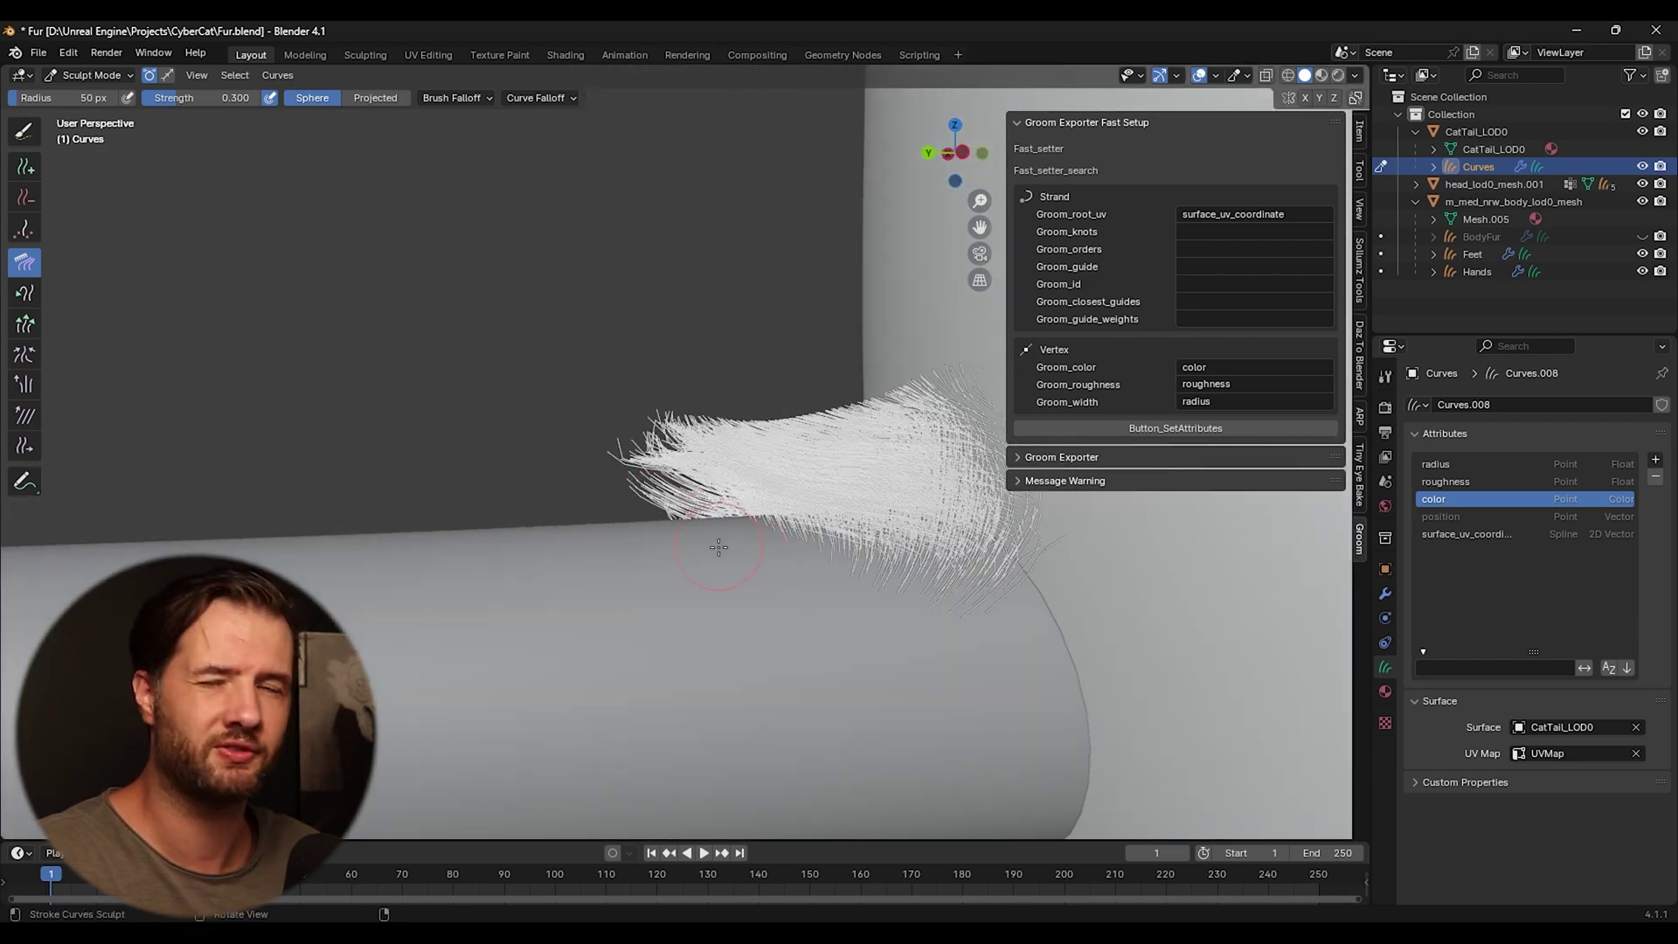
pyautogui.moveTo(718, 547); pyautogui.dragTo(720, 515)
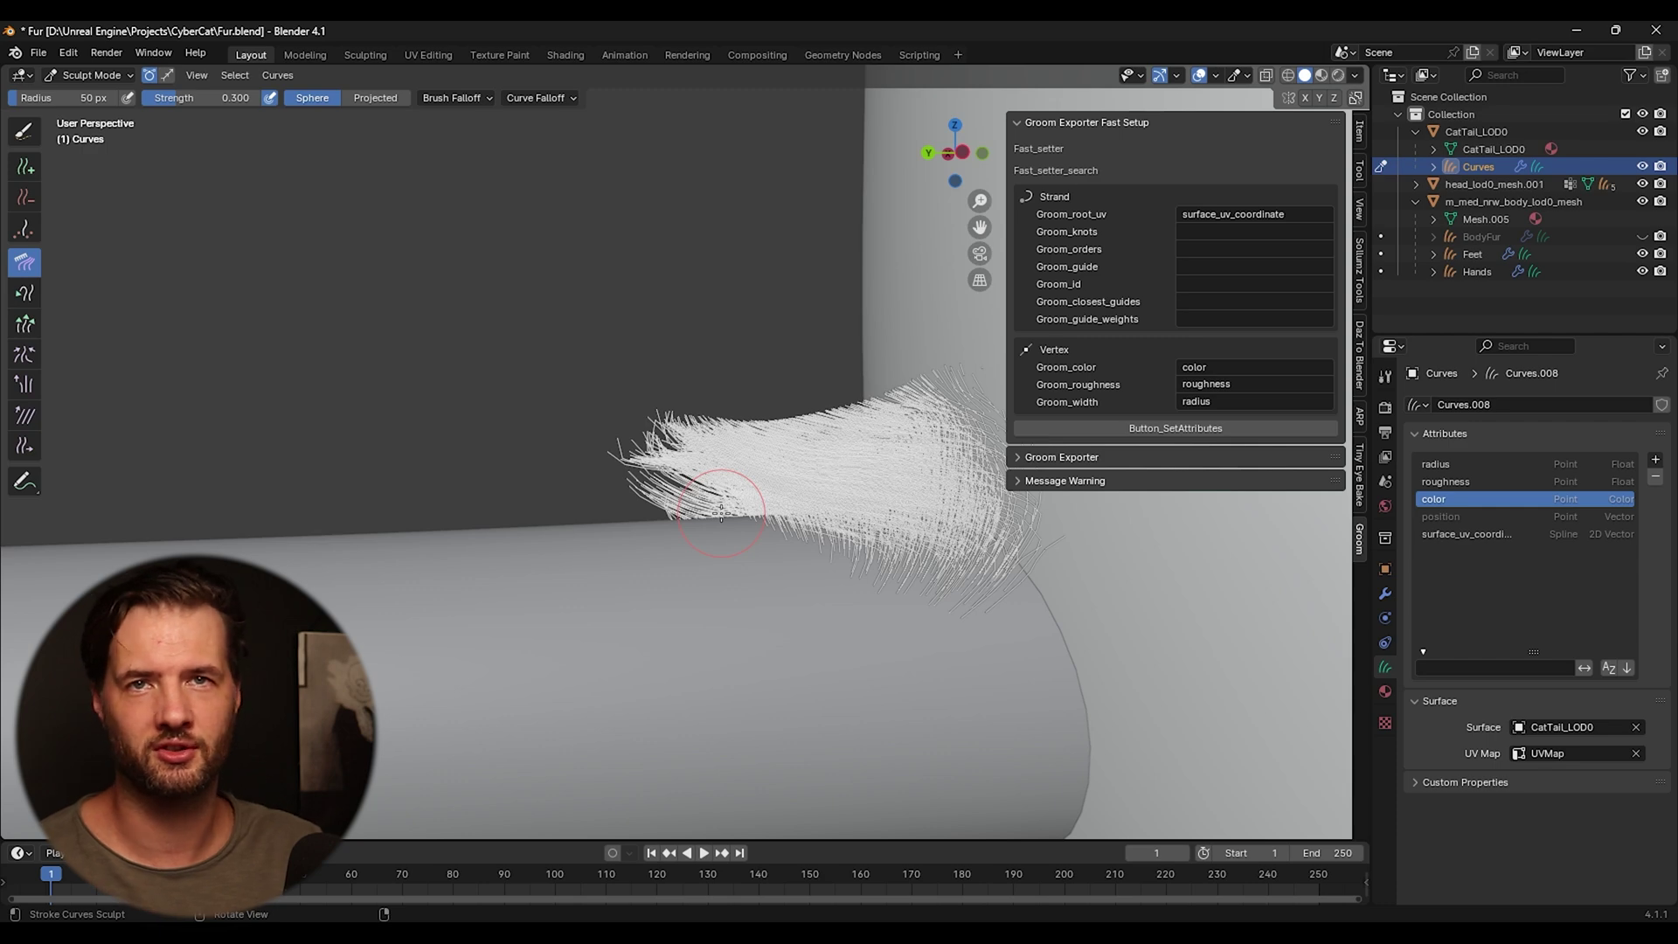
# Step: Puff the hair patch at the tail's base, and comb it with surface collision turned on
pyautogui.scroll(-3, 730, 498)
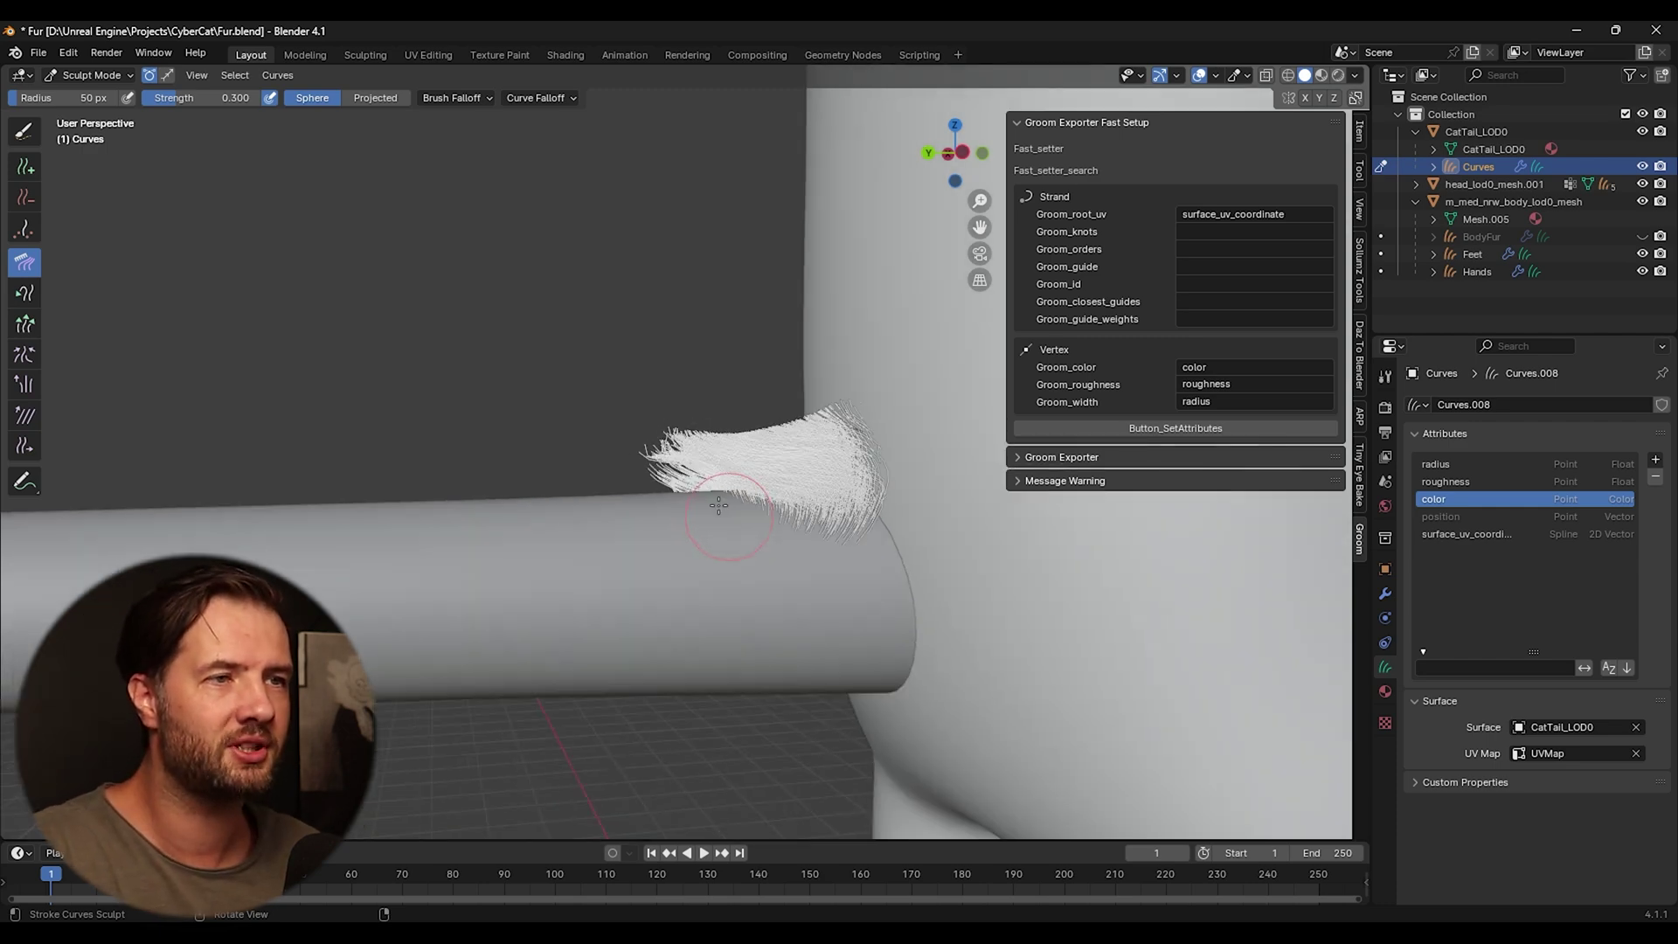
pyautogui.moveTo(746, 480); pyautogui.dragTo(559, 437, button='middle')
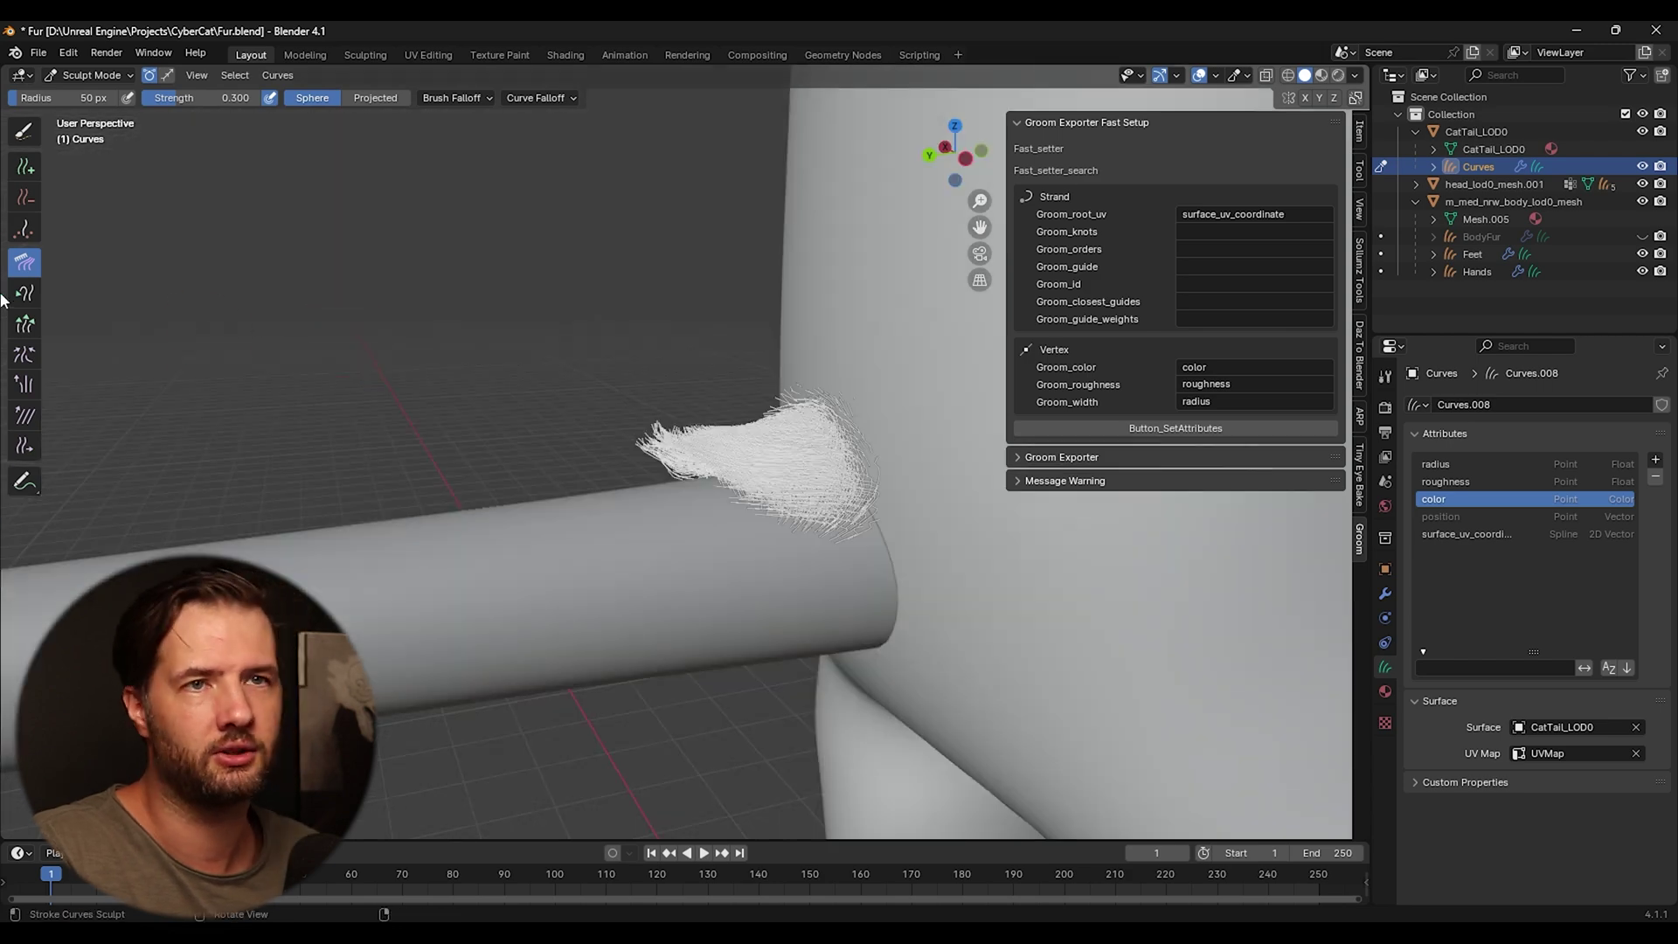
pyautogui.click(24, 384)
pyautogui.moveTo(724, 430)
pyautogui.mouseDown()
pyautogui.moveTo(774, 479)
pyautogui.moveTo(702, 516)
pyautogui.mouseUp()
pyautogui.moveTo(702, 517); pyautogui.dragTo(768, 439, button='middle')
pyautogui.hotkey('shift', 'space')
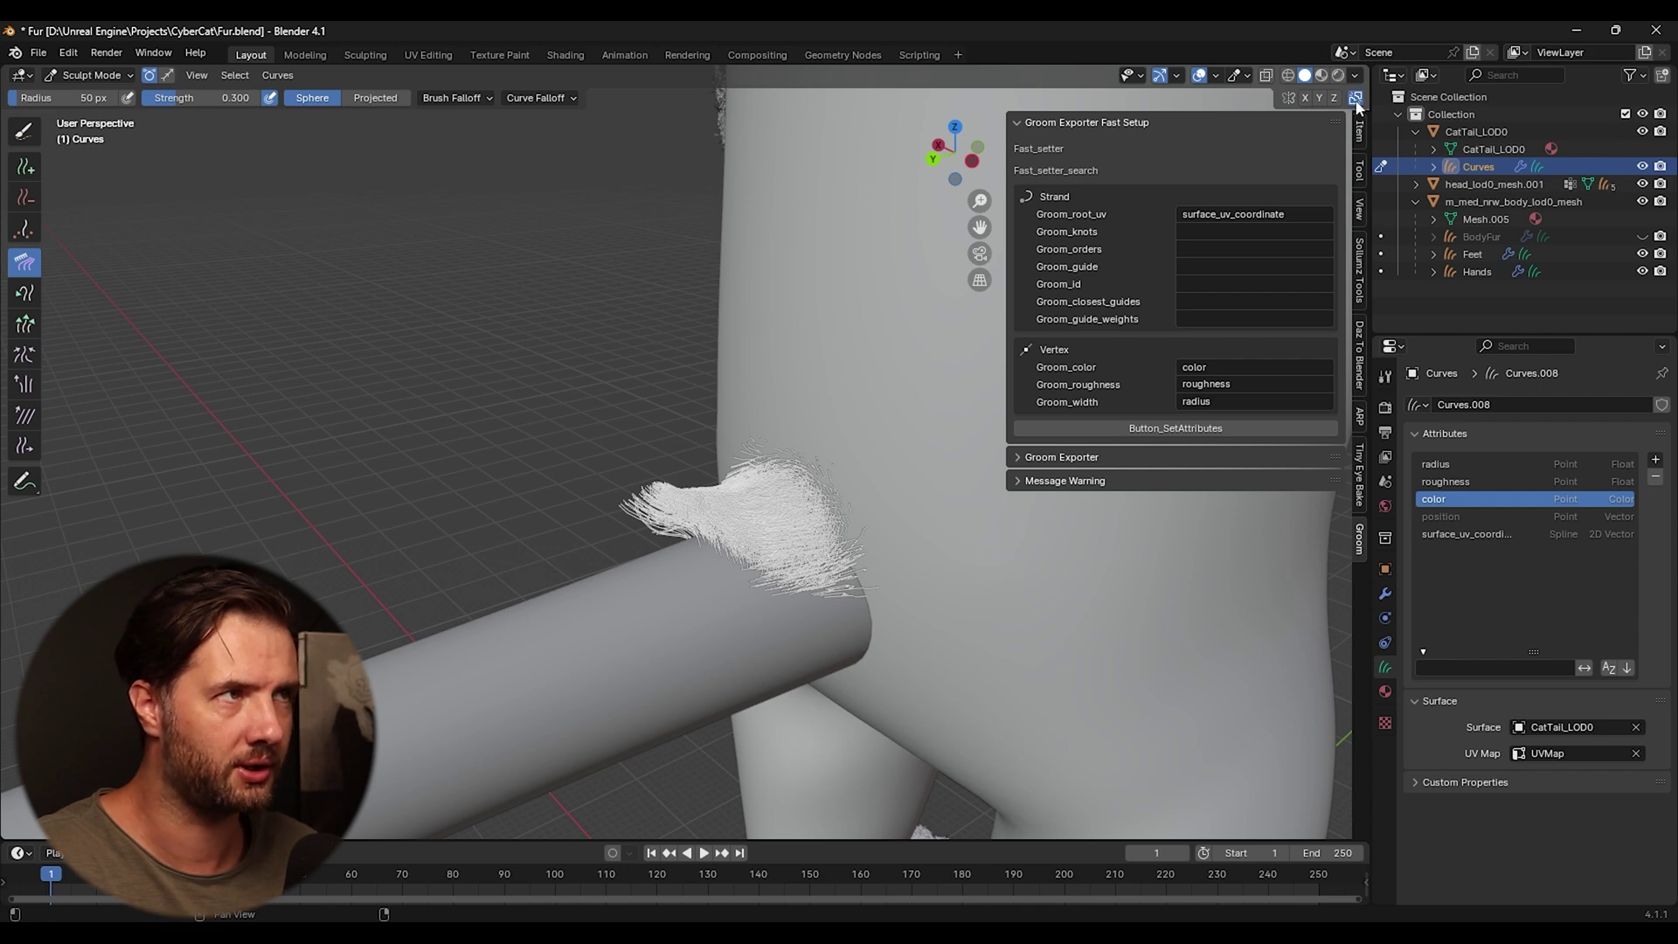
pyautogui.moveTo(742, 530); pyautogui.dragTo(739, 539, button='middle')
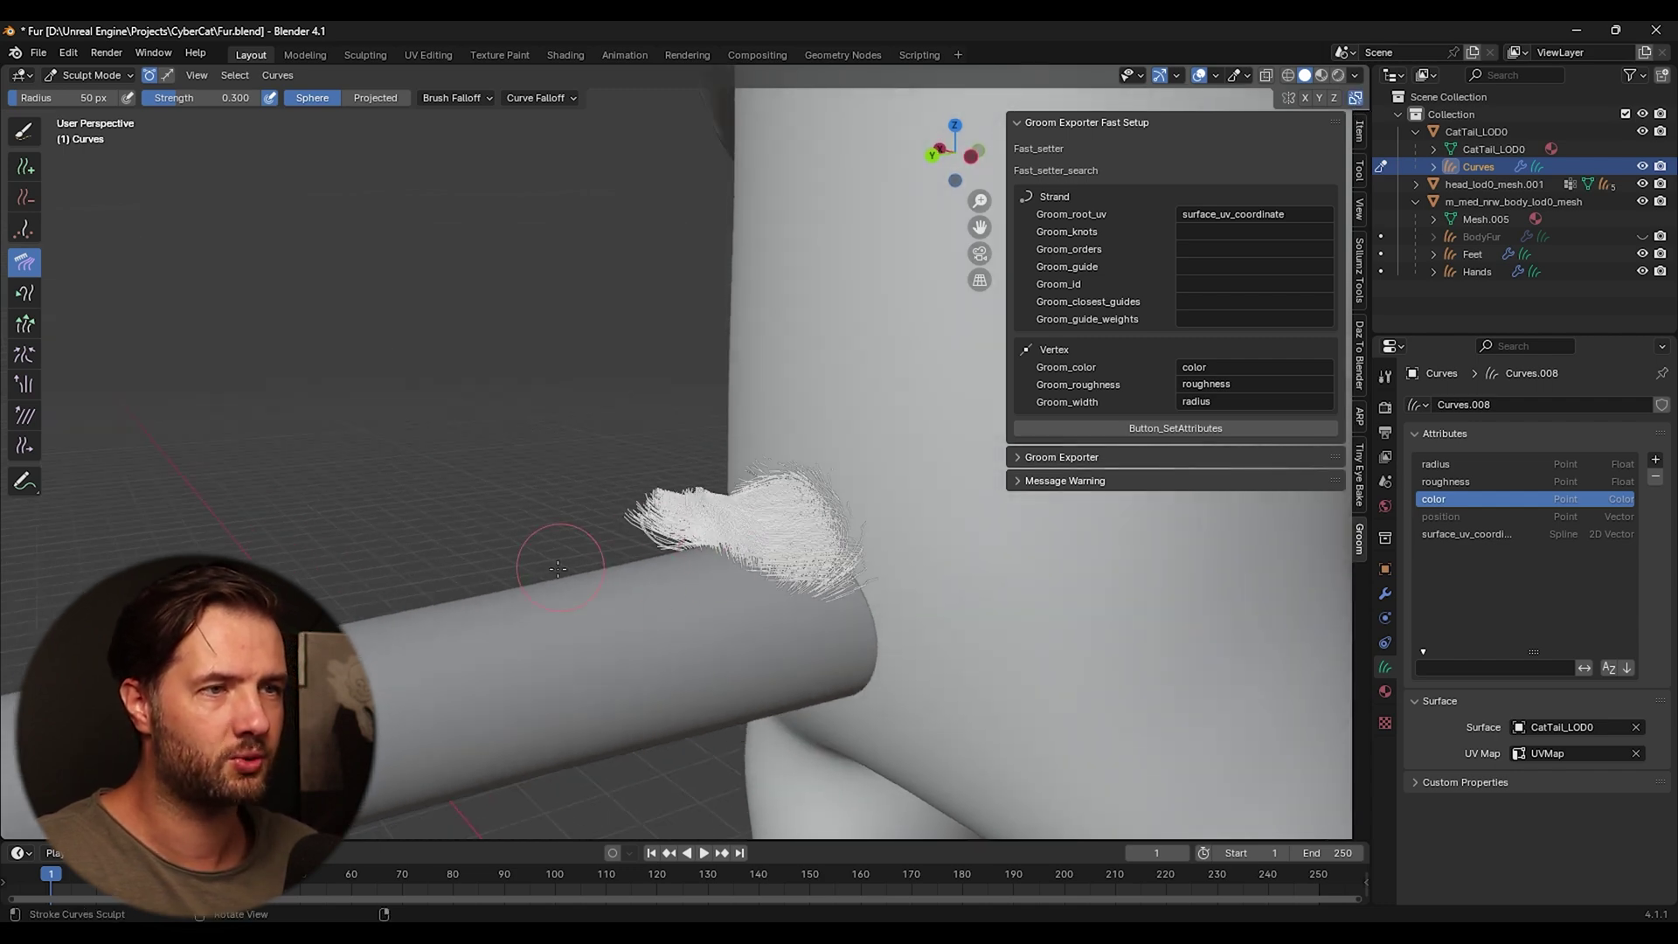
pyautogui.moveTo(705, 537)
pyautogui.mouseDown()
pyautogui.moveTo(725, 506)
pyautogui.moveTo(739, 550)
pyautogui.moveTo(668, 566)
pyautogui.mouseUp()
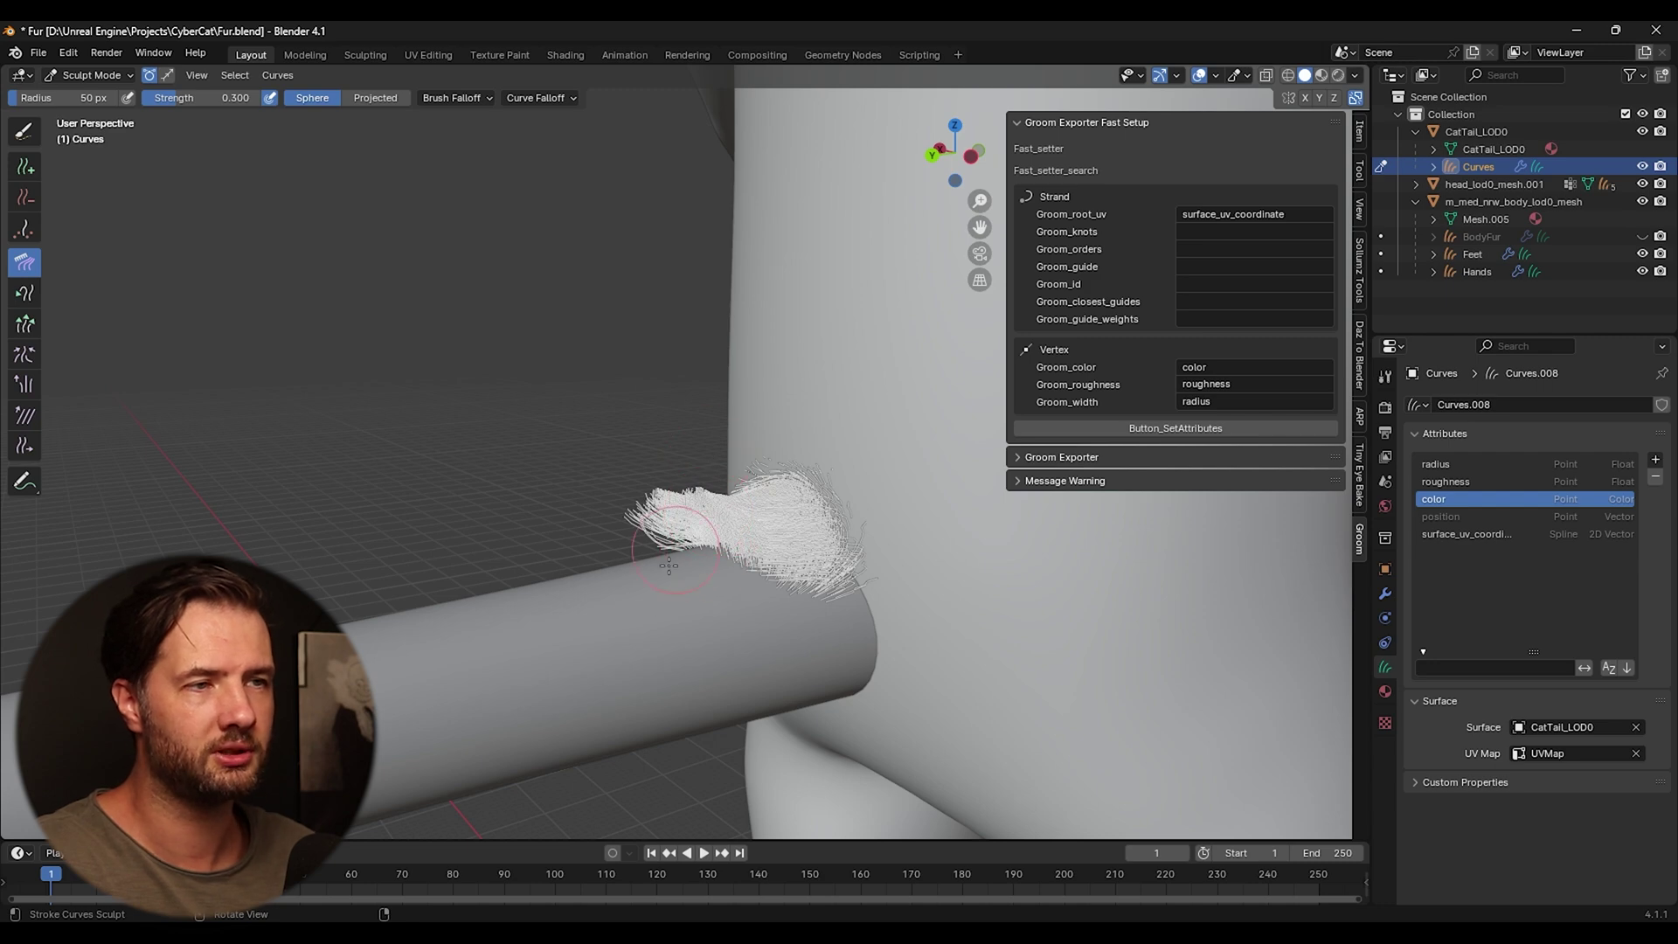
# Step: Turn on X-axis symmetry and extend the hair around the tail's base with the Density brush
pyautogui.click(1305, 98)
pyautogui.moveTo(691, 455)
pyautogui.mouseDown(button='middle')
pyautogui.moveTo(721, 520)
pyautogui.moveTo(612, 490)
pyautogui.mouseUp(button='middle')
pyautogui.click(25, 228)
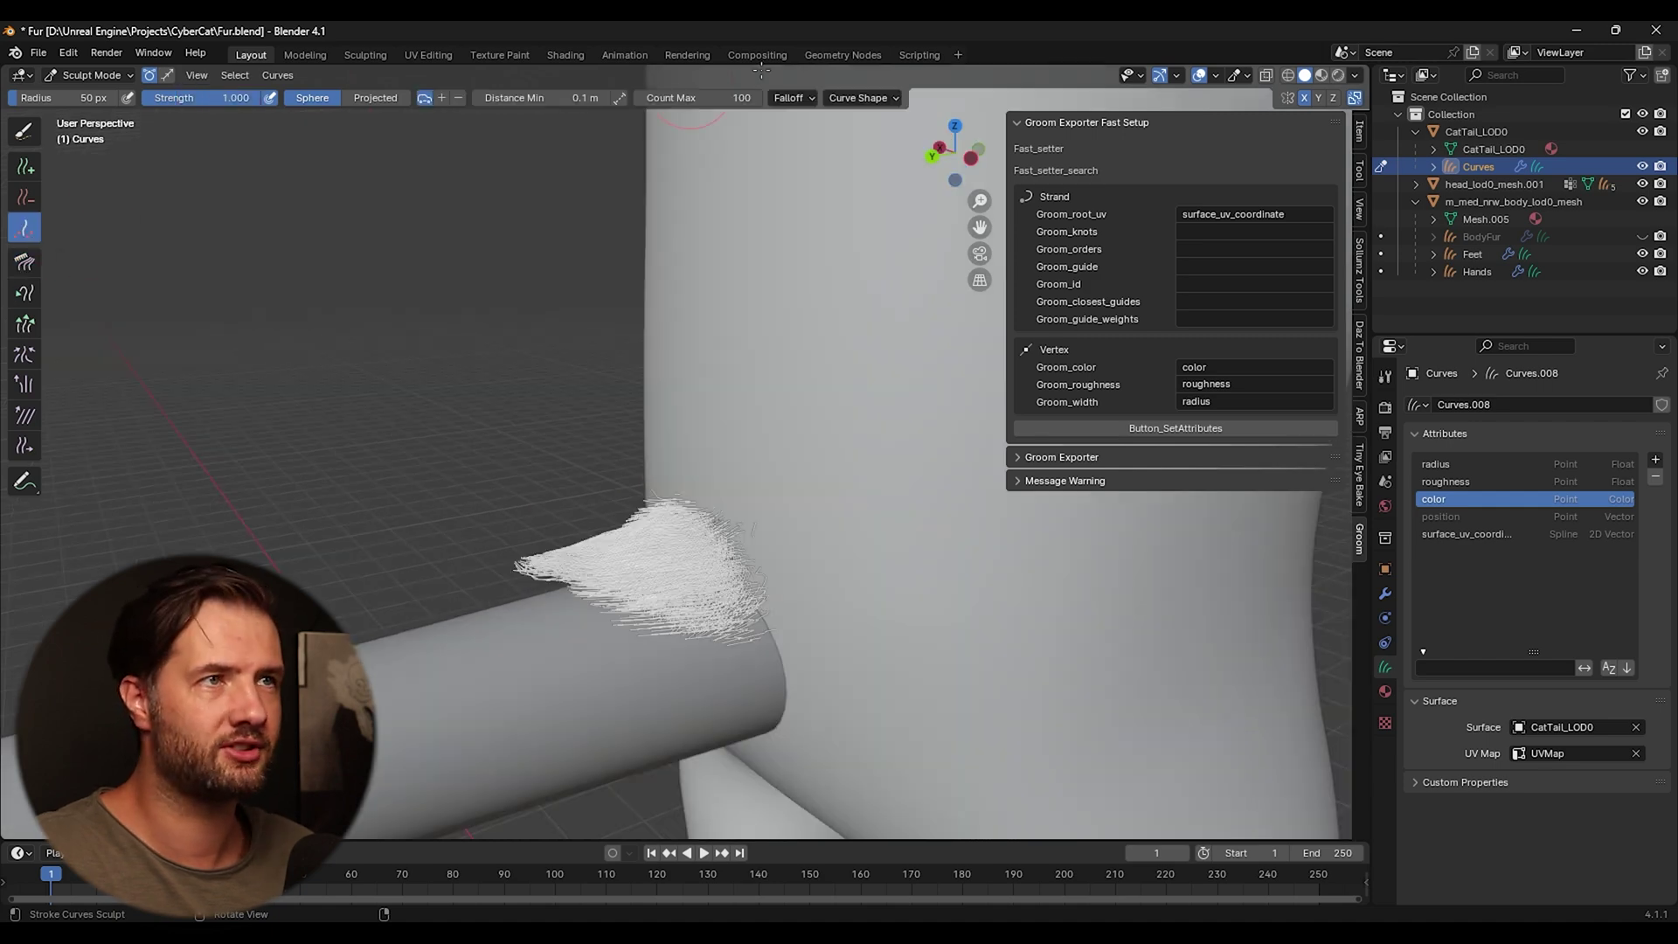
pyautogui.click(860, 98)
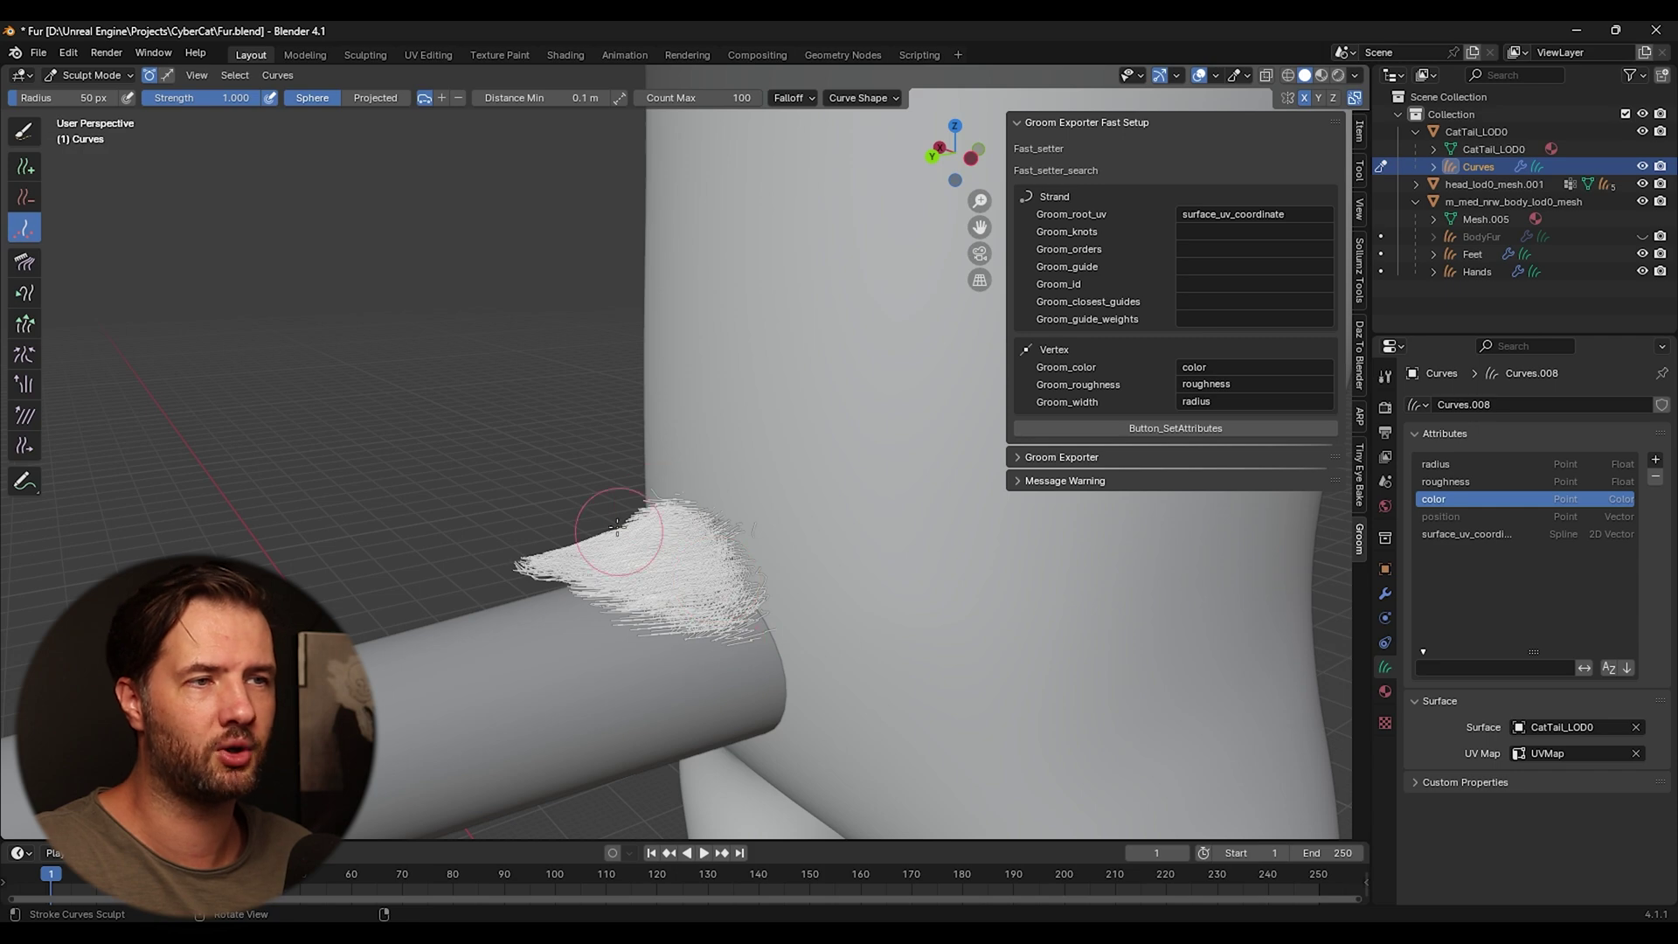
pyautogui.moveTo(617, 527); pyautogui.dragTo(717, 544, button='middle')
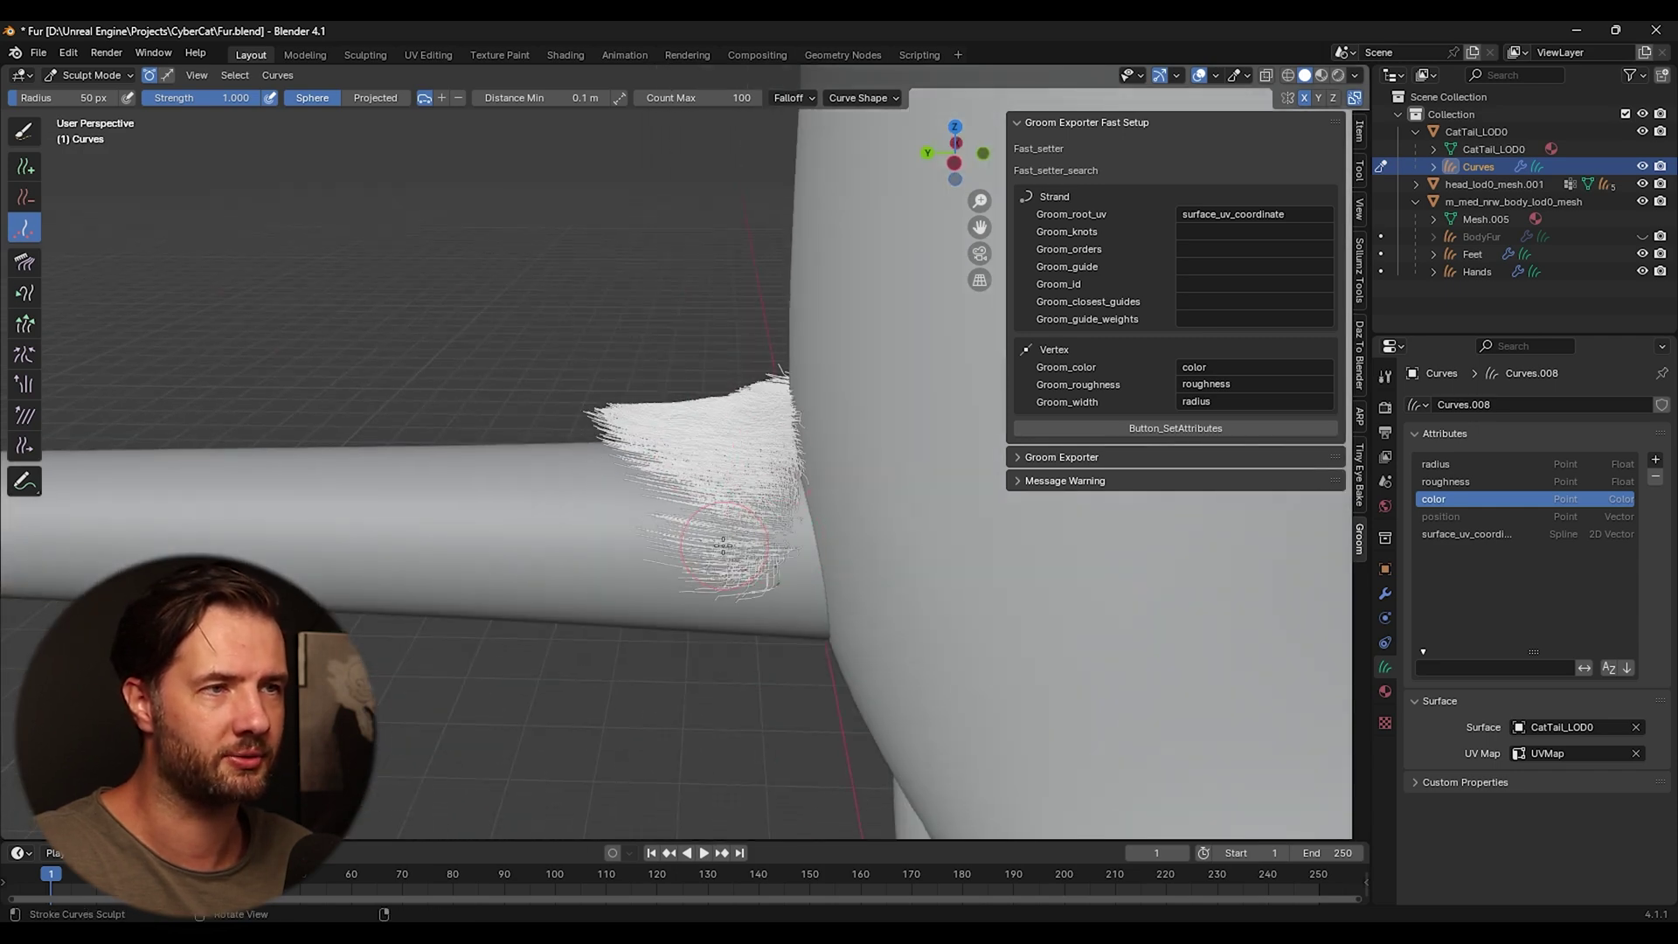
pyautogui.moveTo(724, 546)
pyautogui.mouseDown()
pyautogui.moveTo(765, 487)
pyautogui.moveTo(765, 524)
pyautogui.moveTo(803, 499)
pyautogui.moveTo(747, 497)
pyautogui.moveTo(772, 545)
pyautogui.mouseUp()
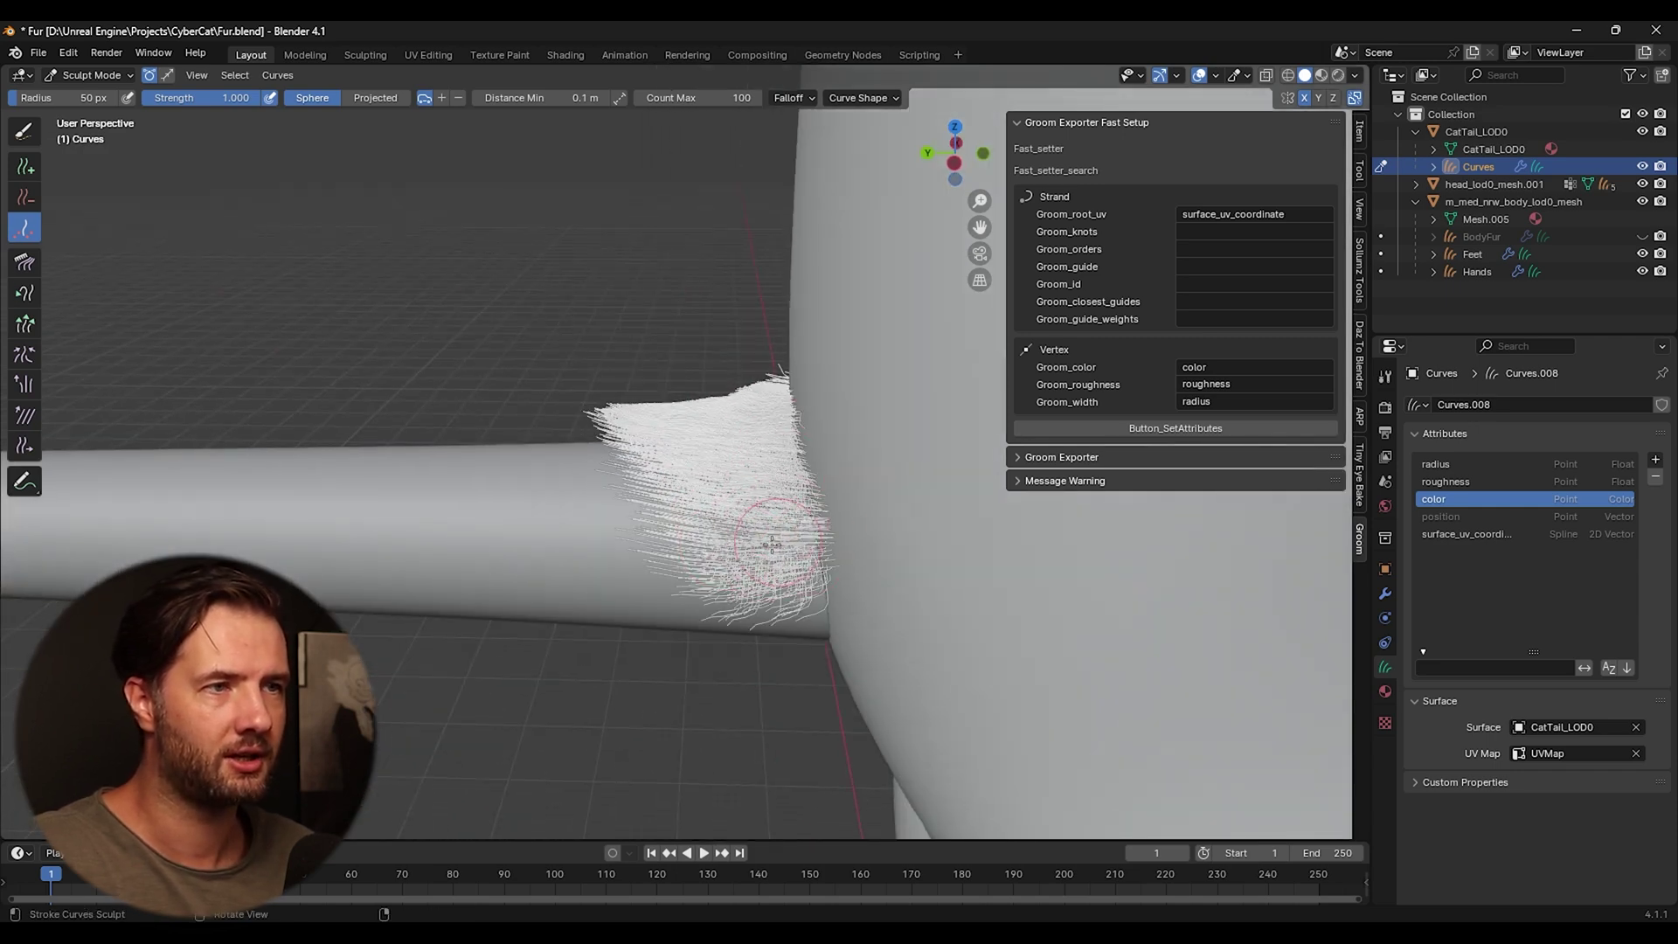
pyautogui.moveTo(772, 545); pyautogui.dragTo(769, 629, button='middle')
pyautogui.moveTo(769, 629)
pyautogui.mouseDown()
pyautogui.moveTo(769, 664)
pyautogui.moveTo(673, 559)
pyautogui.mouseUp()
pyautogui.moveTo(673, 559); pyautogui.dragTo(673, 489, button='middle')
pyautogui.moveTo(673, 489)
pyautogui.mouseDown()
pyautogui.moveTo(699, 541)
pyautogui.moveTo(646, 568)
pyautogui.moveTo(610, 519)
pyautogui.mouseUp()
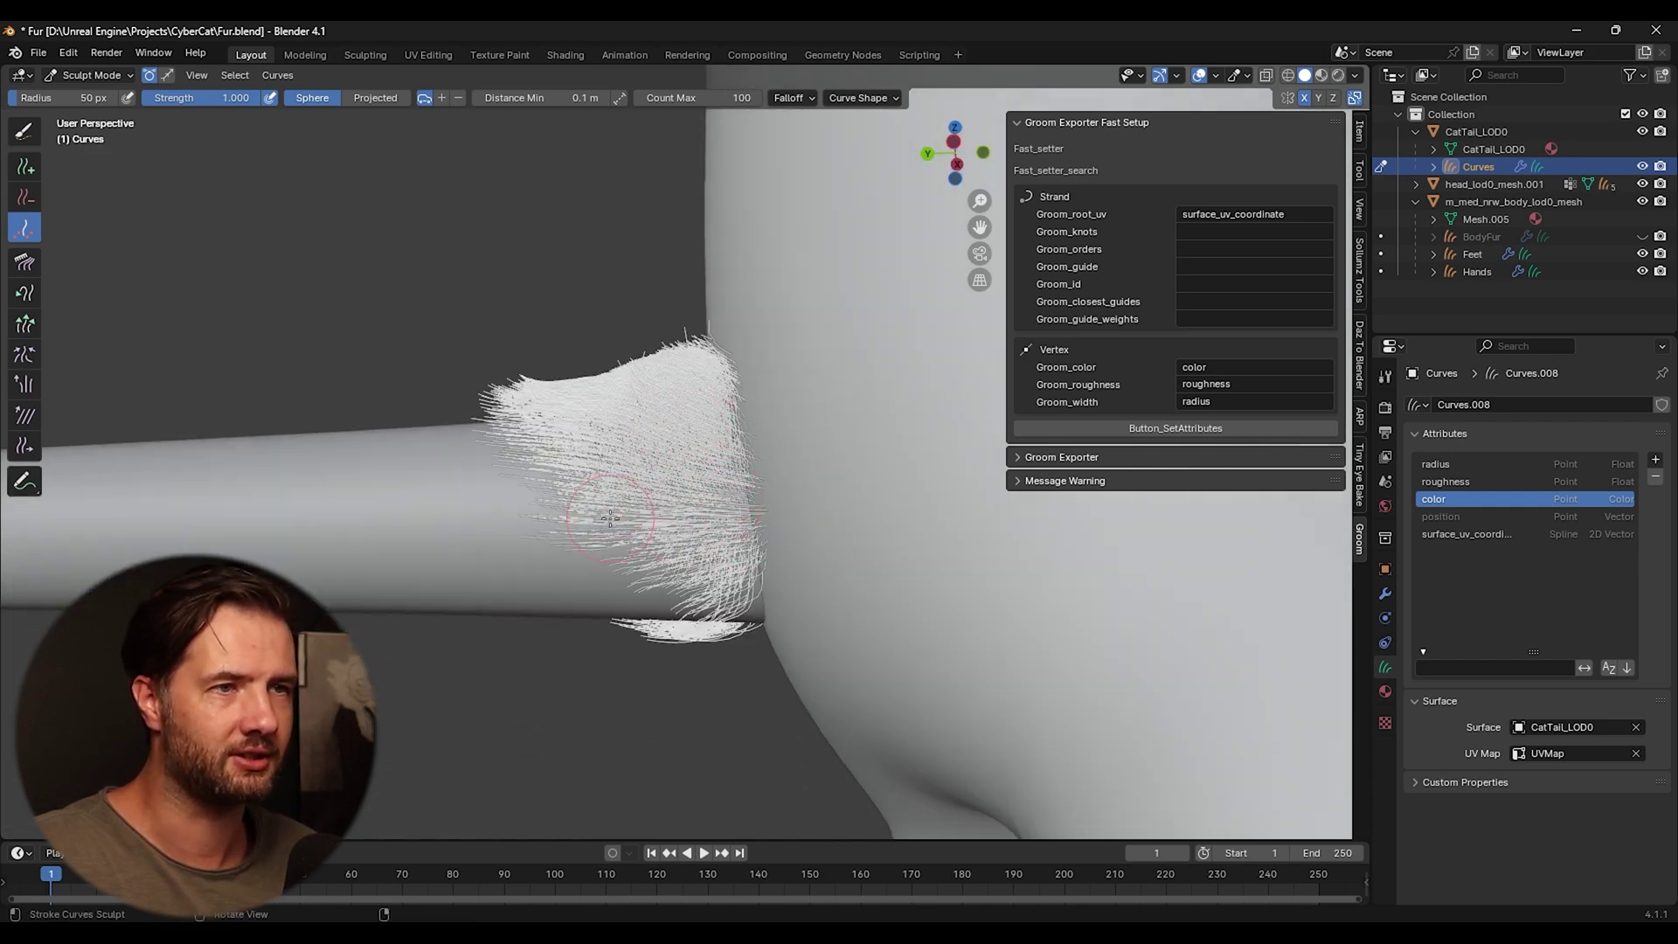
# Step: Cover the rest of the tail with hair down to its tip and return to Object Mode
pyautogui.moveTo(610, 519); pyautogui.dragTo(659, 459, button='middle')
pyautogui.moveTo(621, 356)
pyautogui.mouseDown(button='middle')
pyautogui.moveTo(468, 307)
pyautogui.moveTo(580, 361)
pyautogui.moveTo(644, 344)
pyautogui.mouseUp(button='middle')
pyautogui.moveTo(644, 344)
pyautogui.mouseDown()
pyautogui.moveTo(638, 490)
pyautogui.moveTo(594, 463)
pyautogui.moveTo(734, 546)
pyautogui.moveTo(541, 586)
pyautogui.moveTo(507, 533)
pyautogui.mouseUp()
pyautogui.moveTo(752, 602); pyautogui.dragTo(658, 675, button='middle')
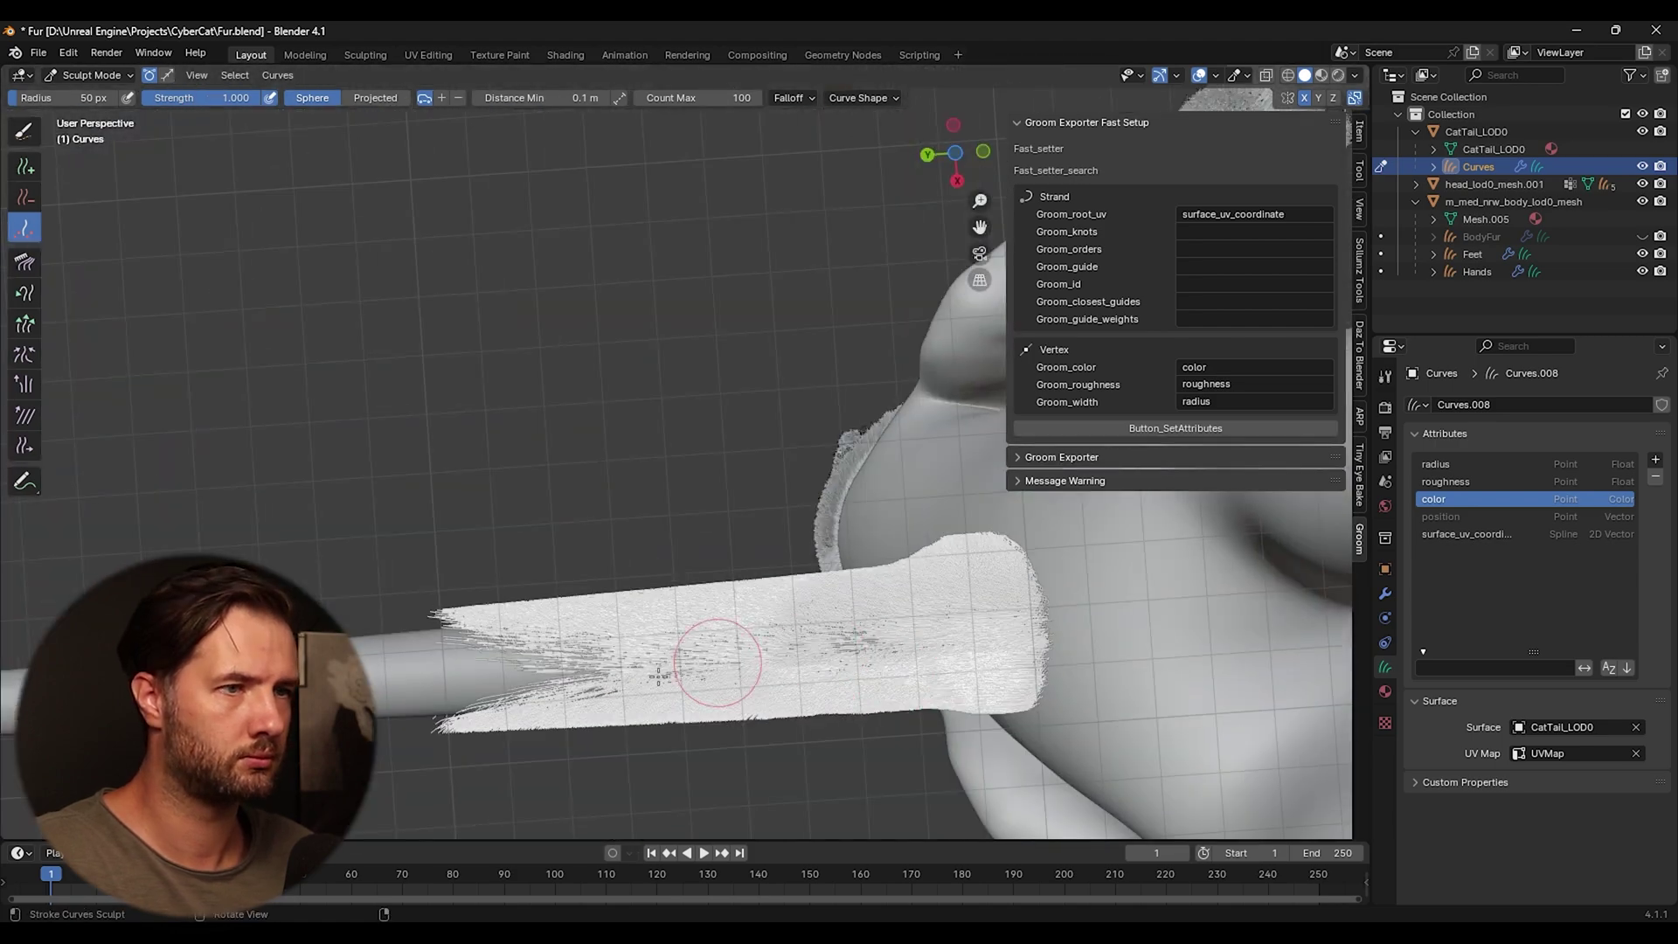
pyautogui.moveTo(816, 633); pyautogui.dragTo(627, 454, button='middle')
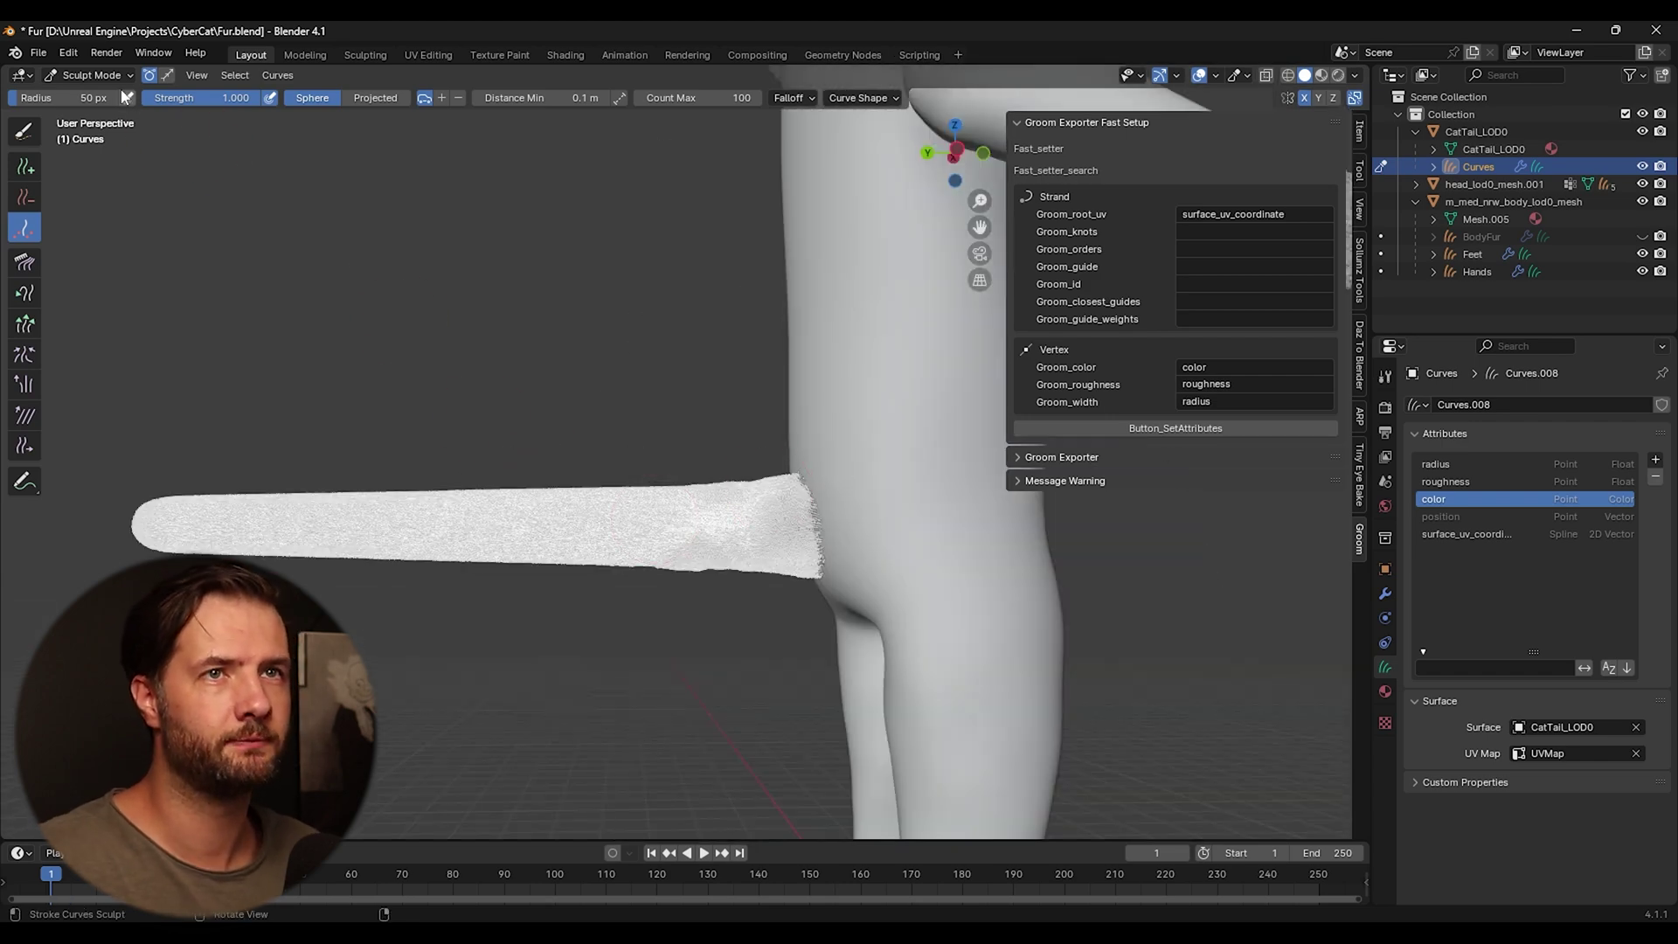
pyautogui.hotkey('ctrl', 'Tab')
pyautogui.scroll(-5, 708, 373)
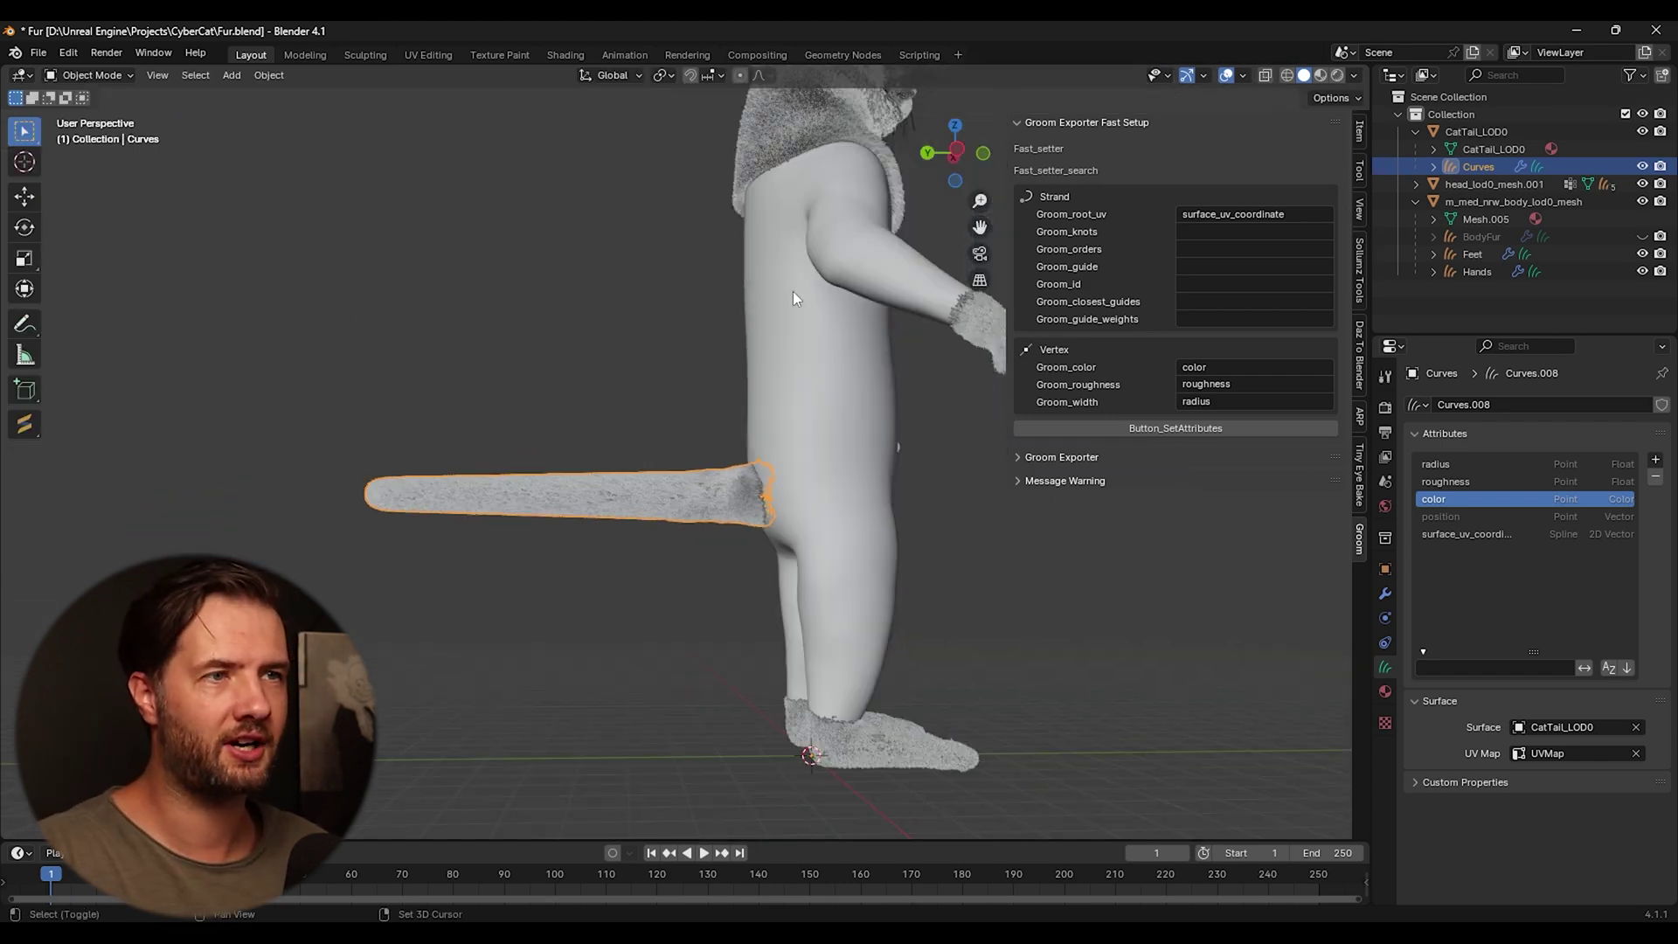
# Step: Examine how the head's fur is divided into separate FaceHair, HeadHair, EarHair and Whiskers curve objects
pyautogui.moveTo(794, 291); pyautogui.dragTo(554, 515, button='middle')
pyautogui.scroll(8, 501, 468)
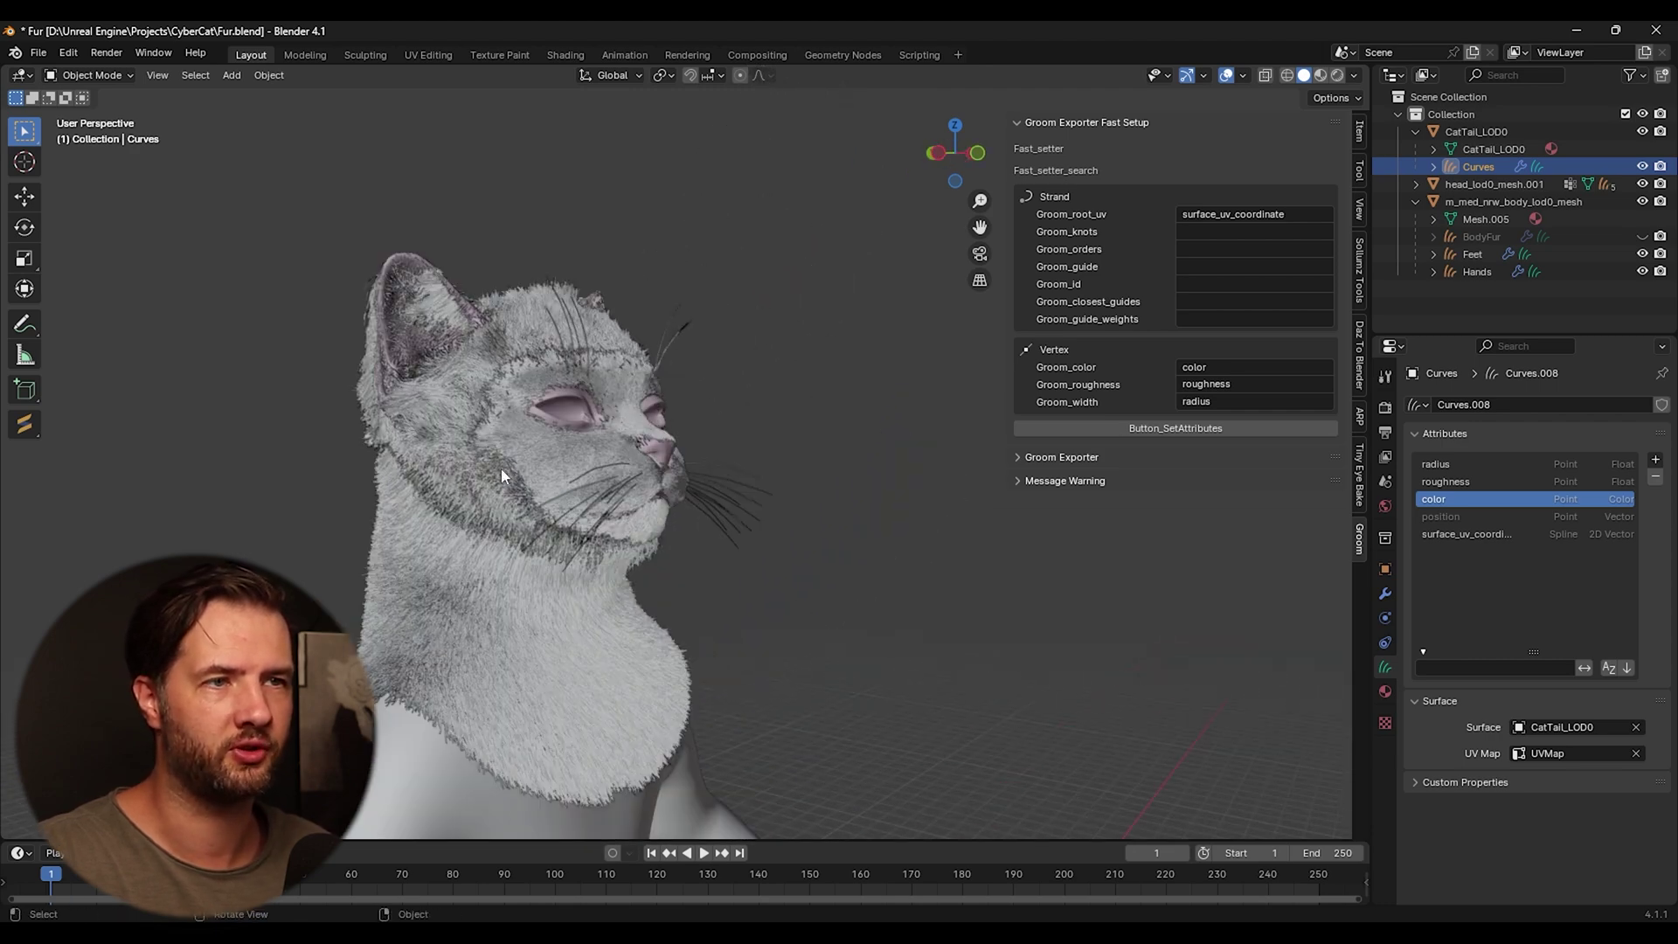
pyautogui.click(743, 417)
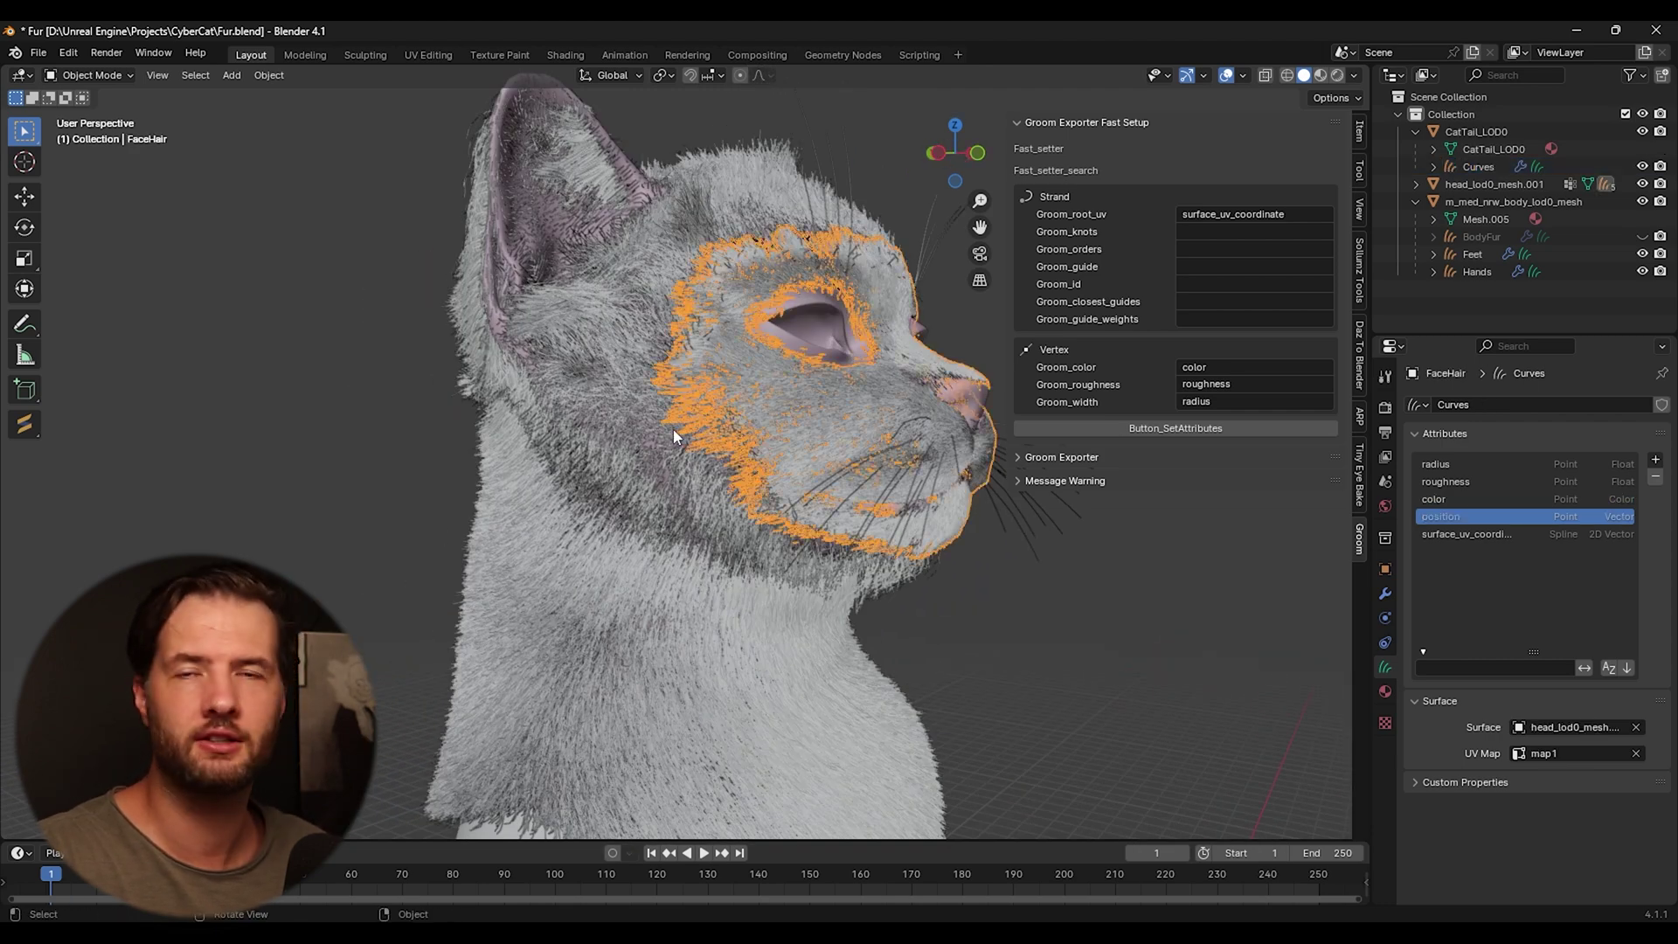
pyautogui.click(605, 428)
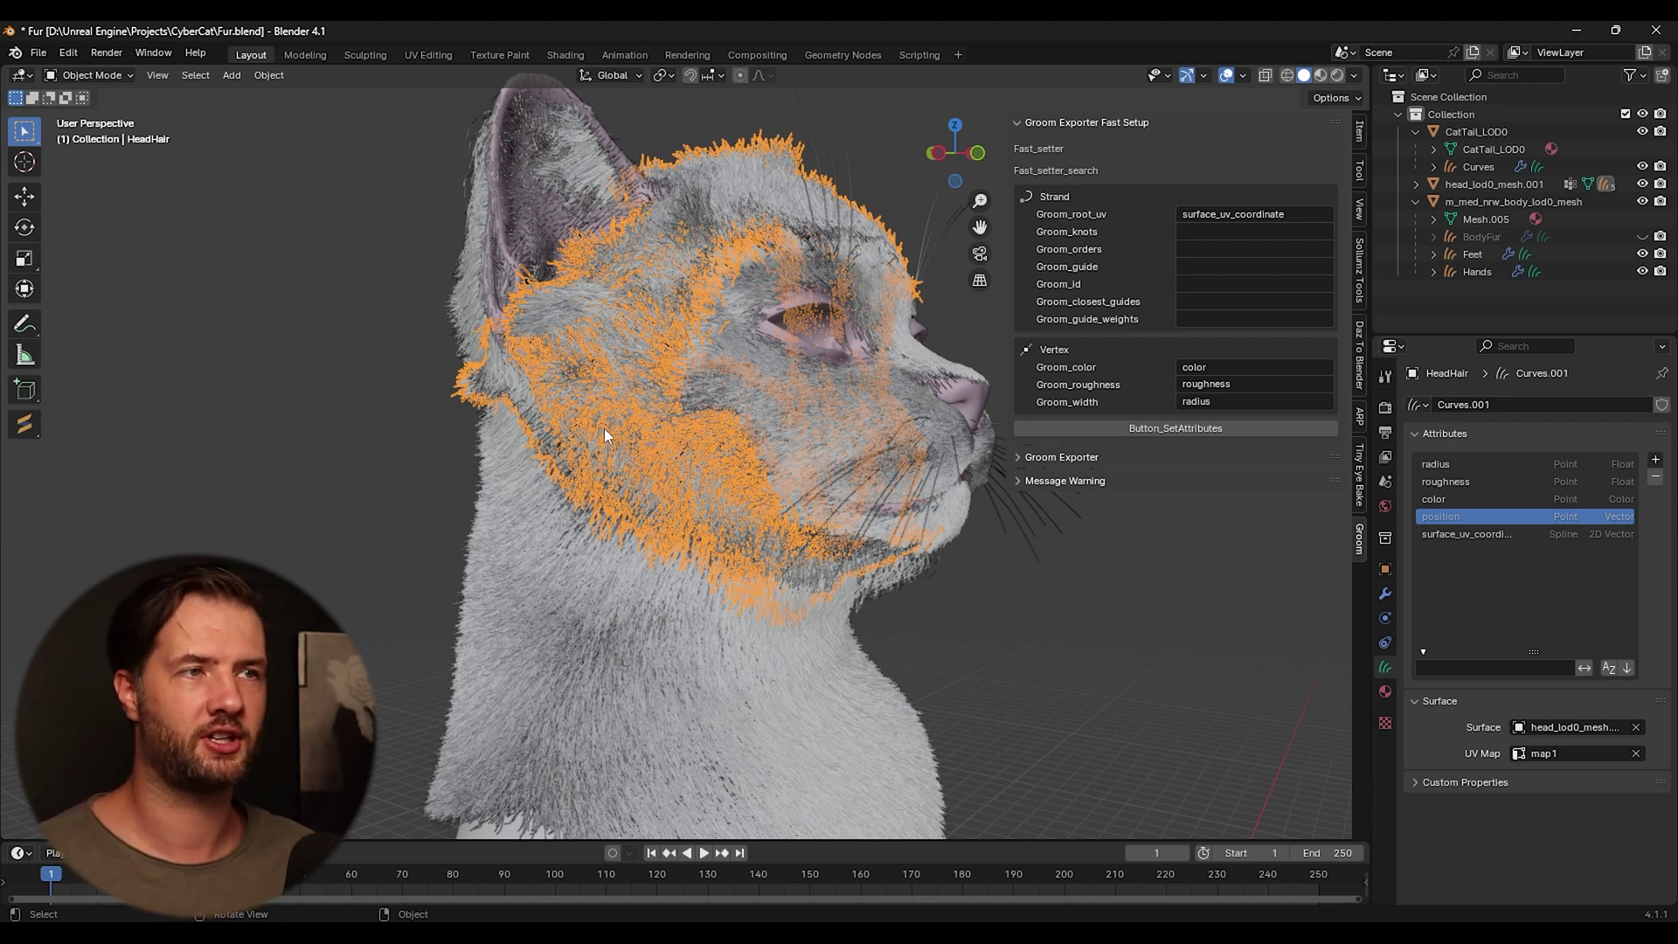
pyautogui.click(1000, 643)
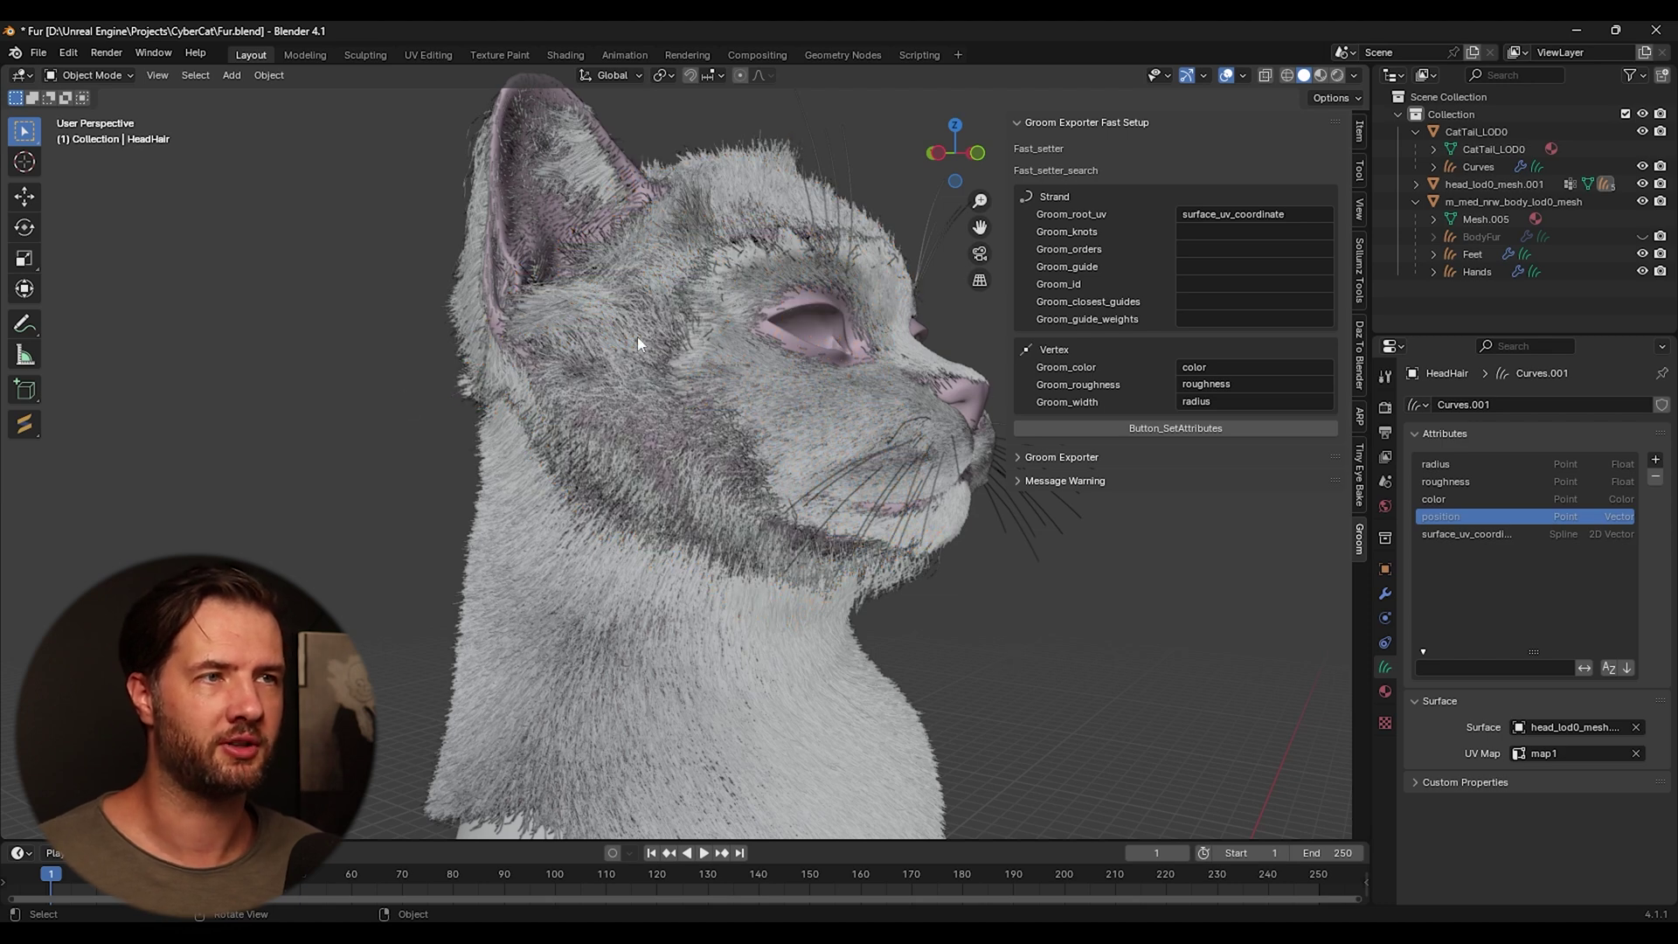
pyautogui.click(823, 421)
pyautogui.click(598, 385)
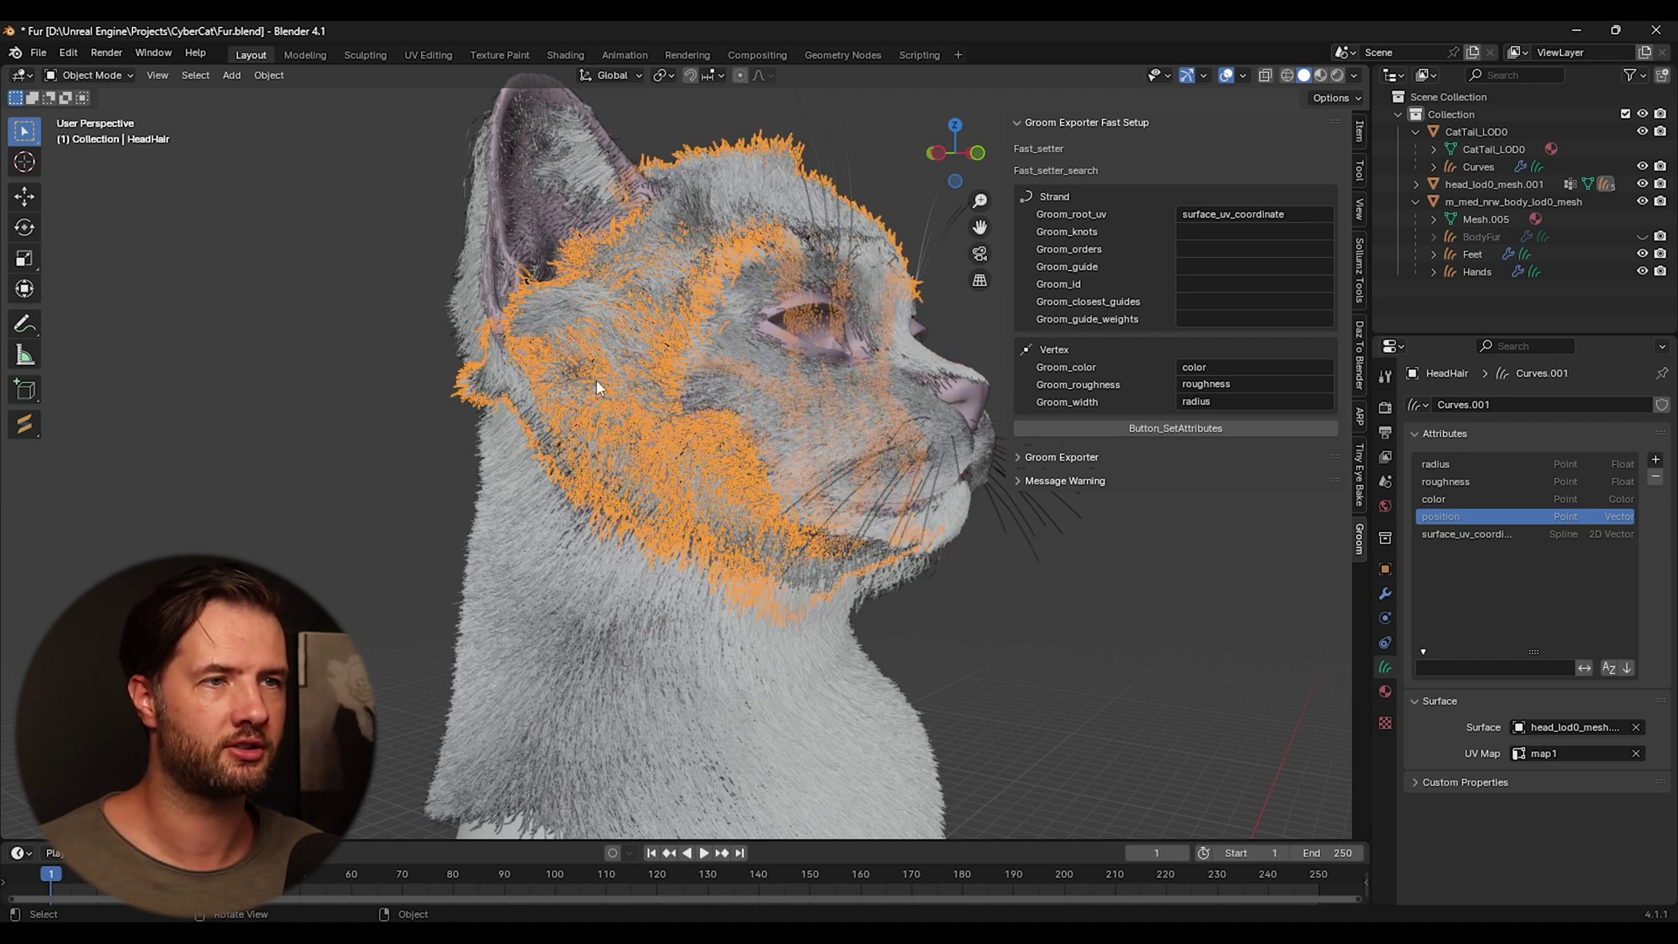
pyautogui.click(564, 578)
pyautogui.click(527, 206)
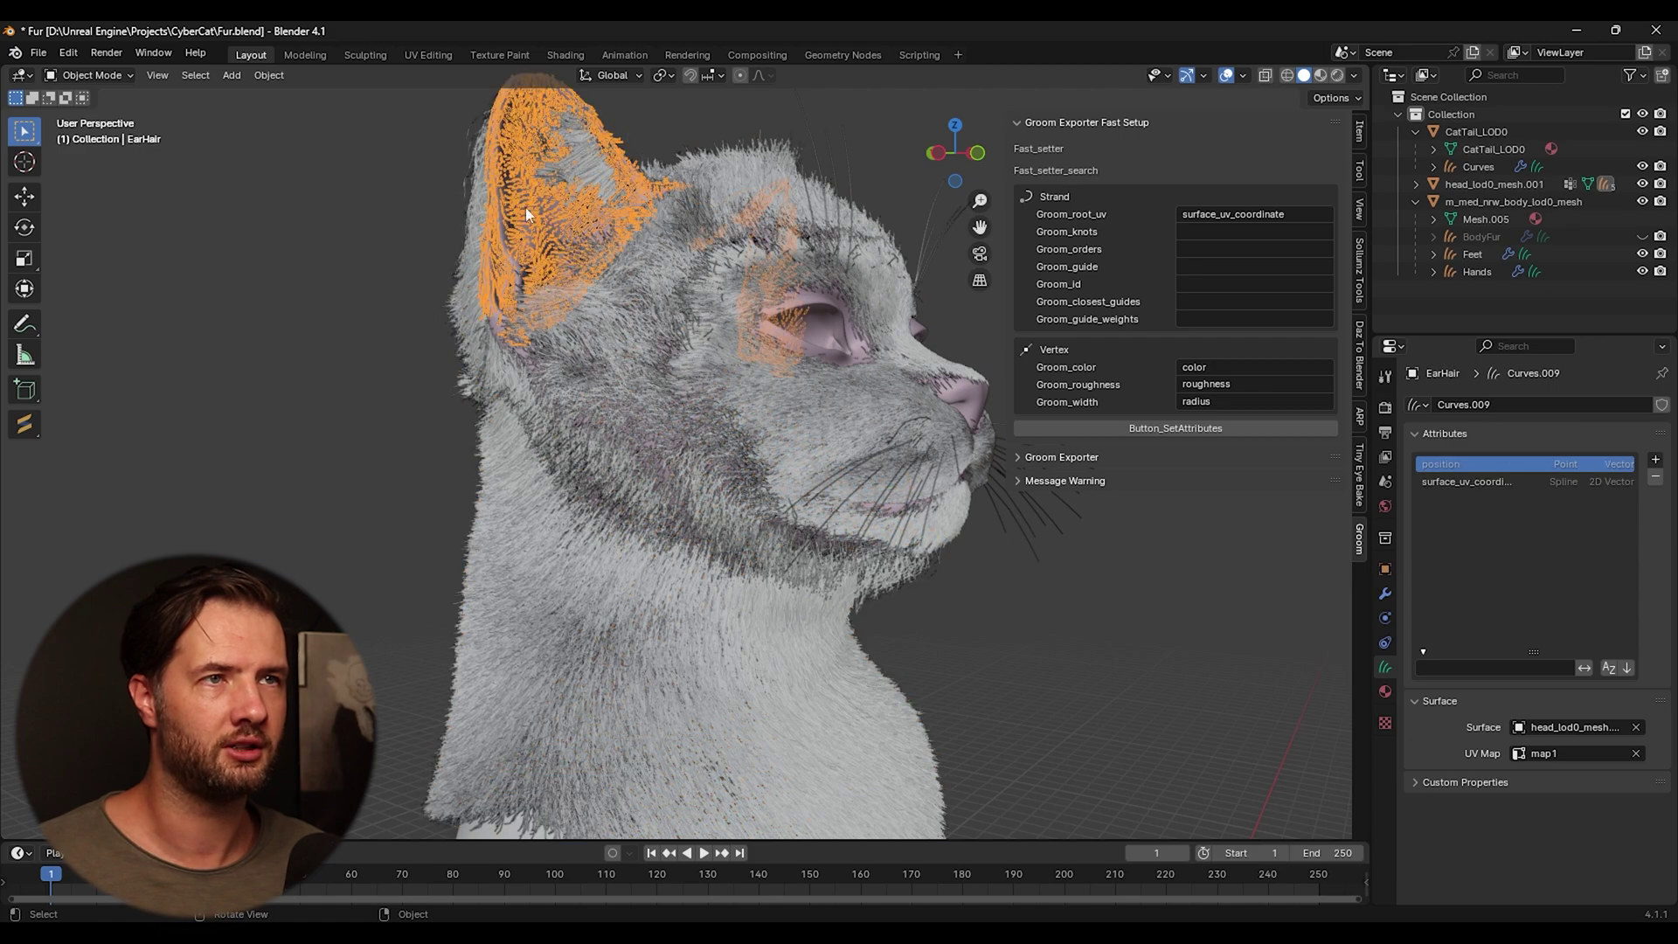
pyautogui.click(926, 511)
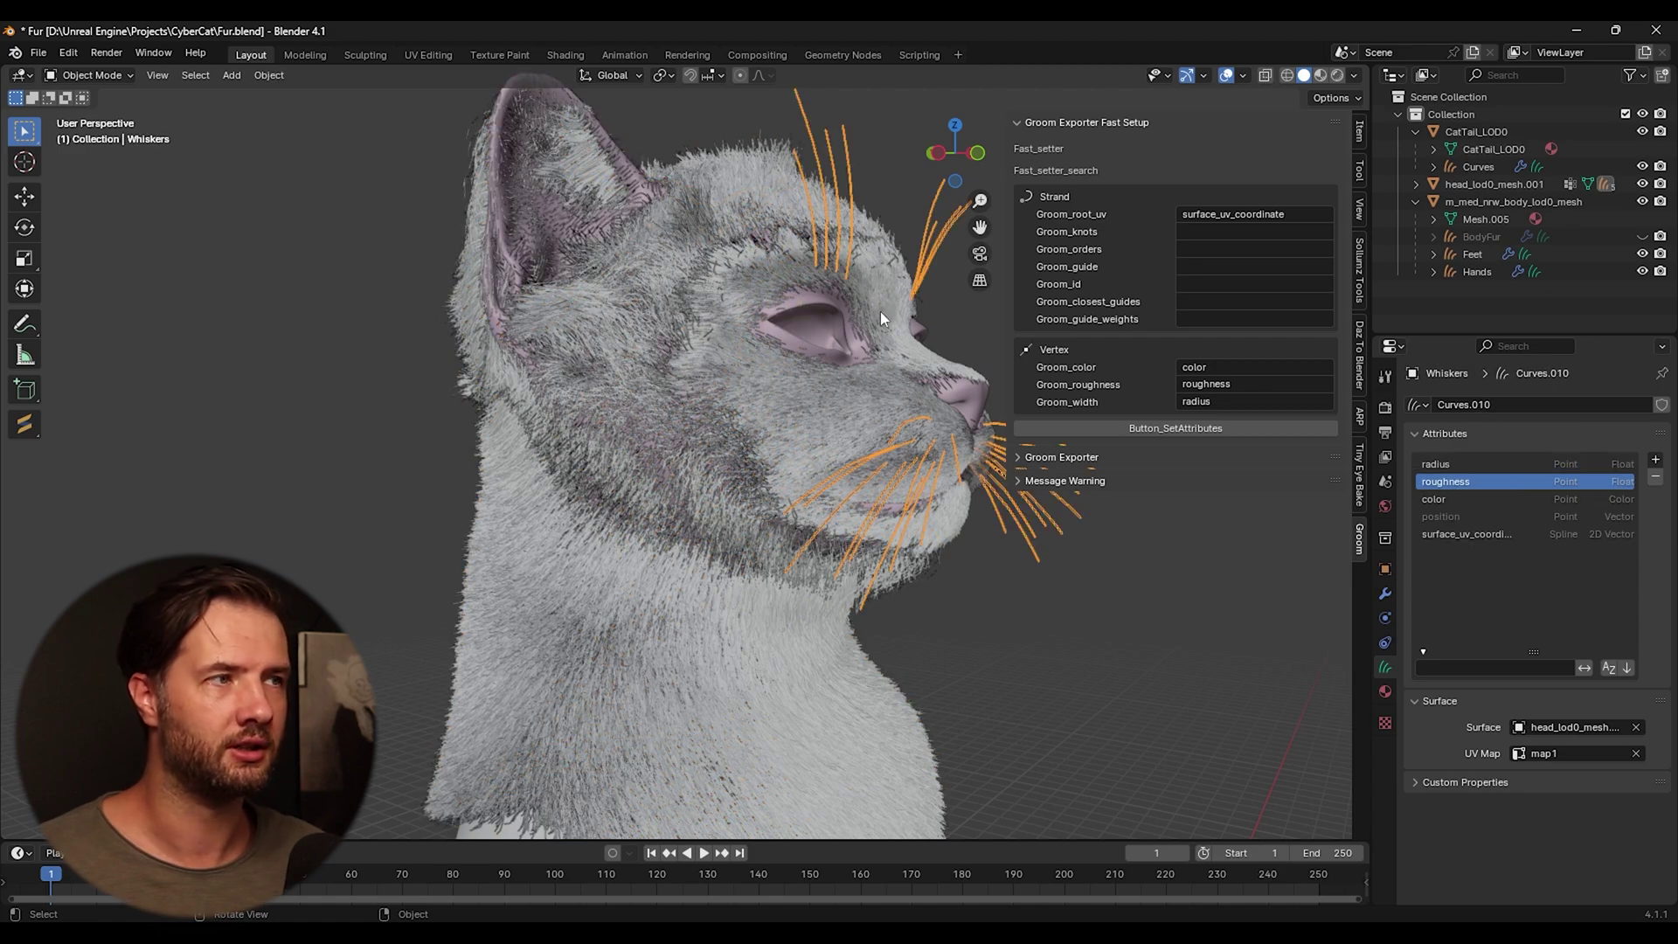
pyautogui.scroll(-5, 641, 247)
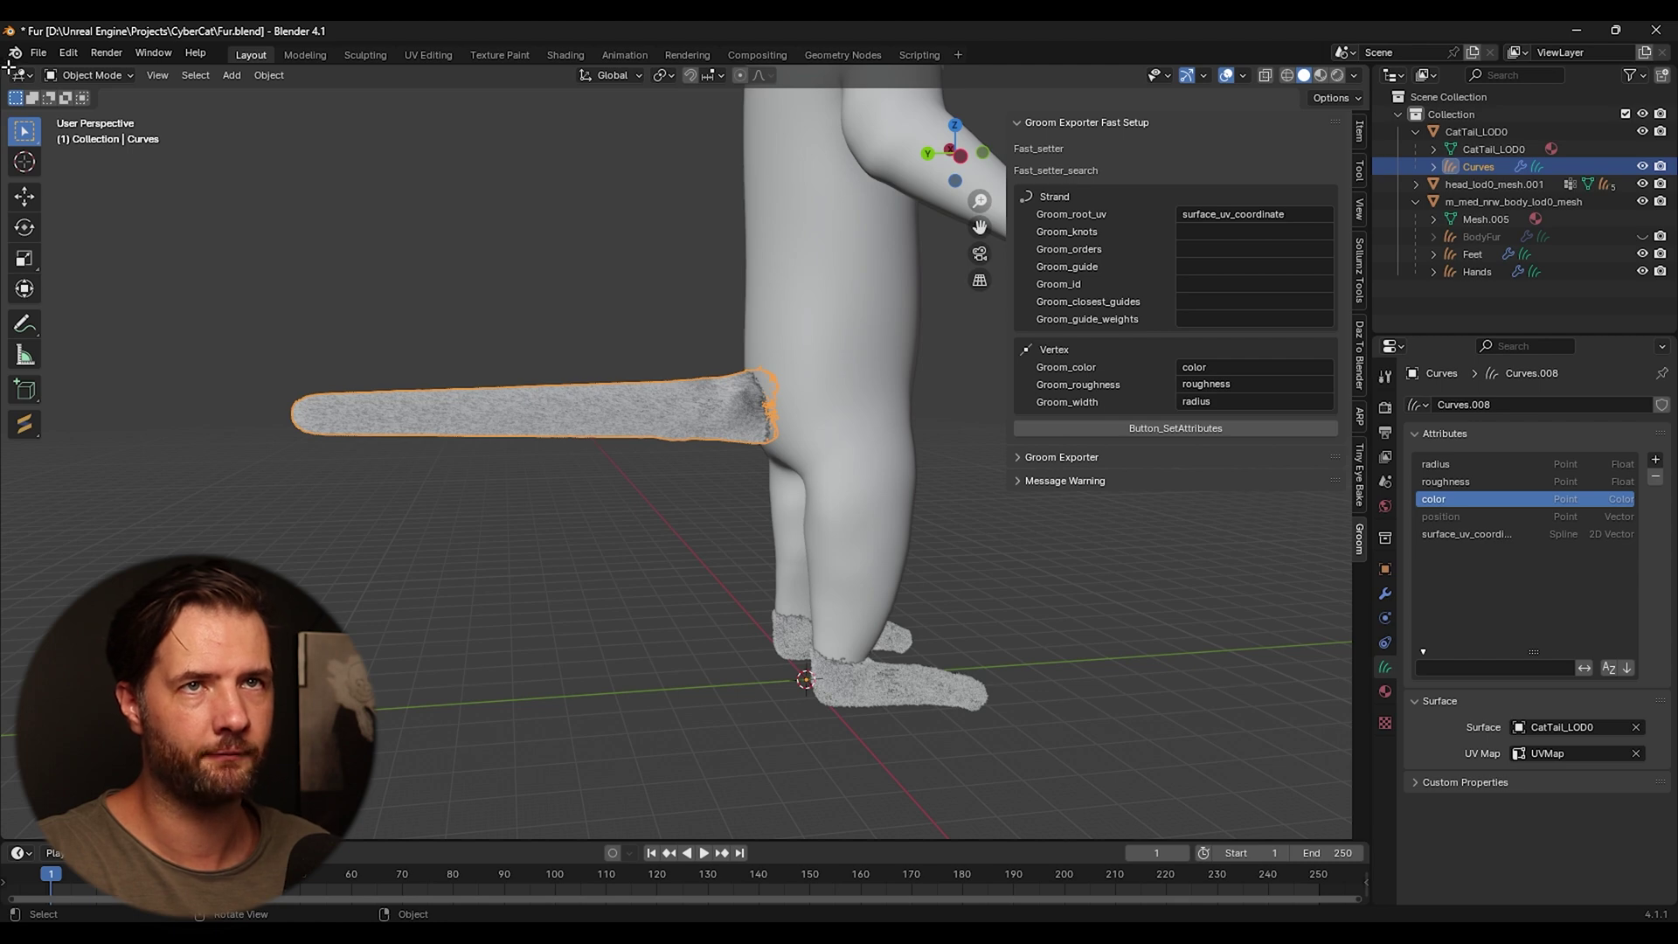
# Step: Split off a second area beside the viewport as an Asset Browser and show its Hair catalog
pyautogui.moveTo(8, 66); pyautogui.dragTo(435, 96)
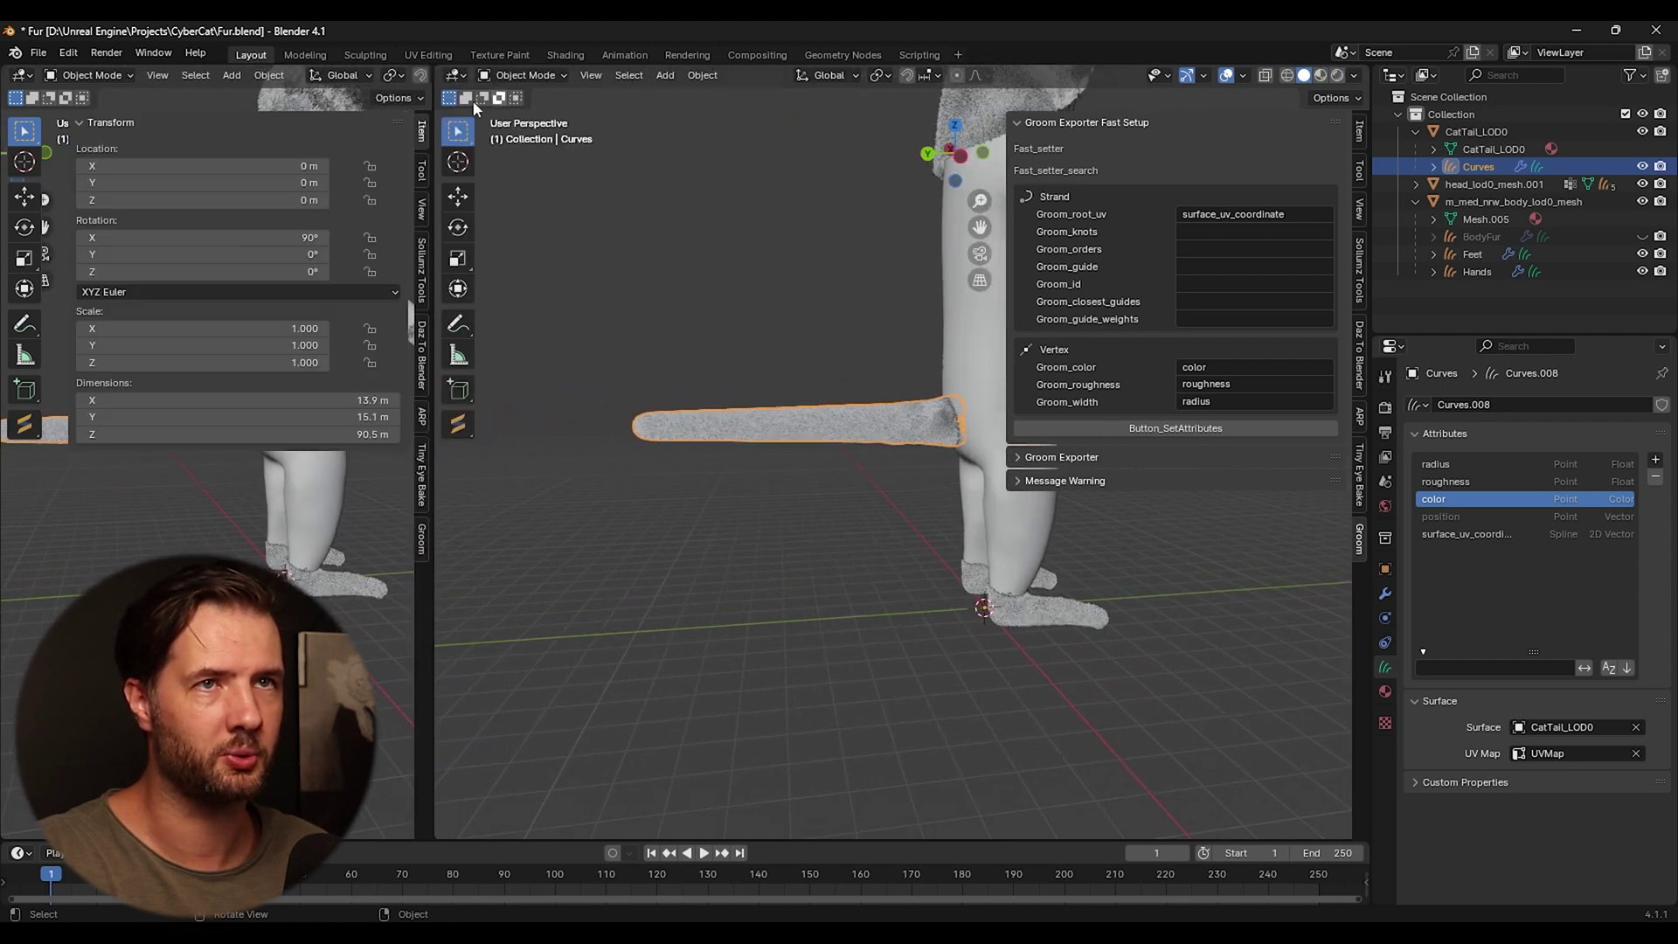
pyautogui.click(21, 76)
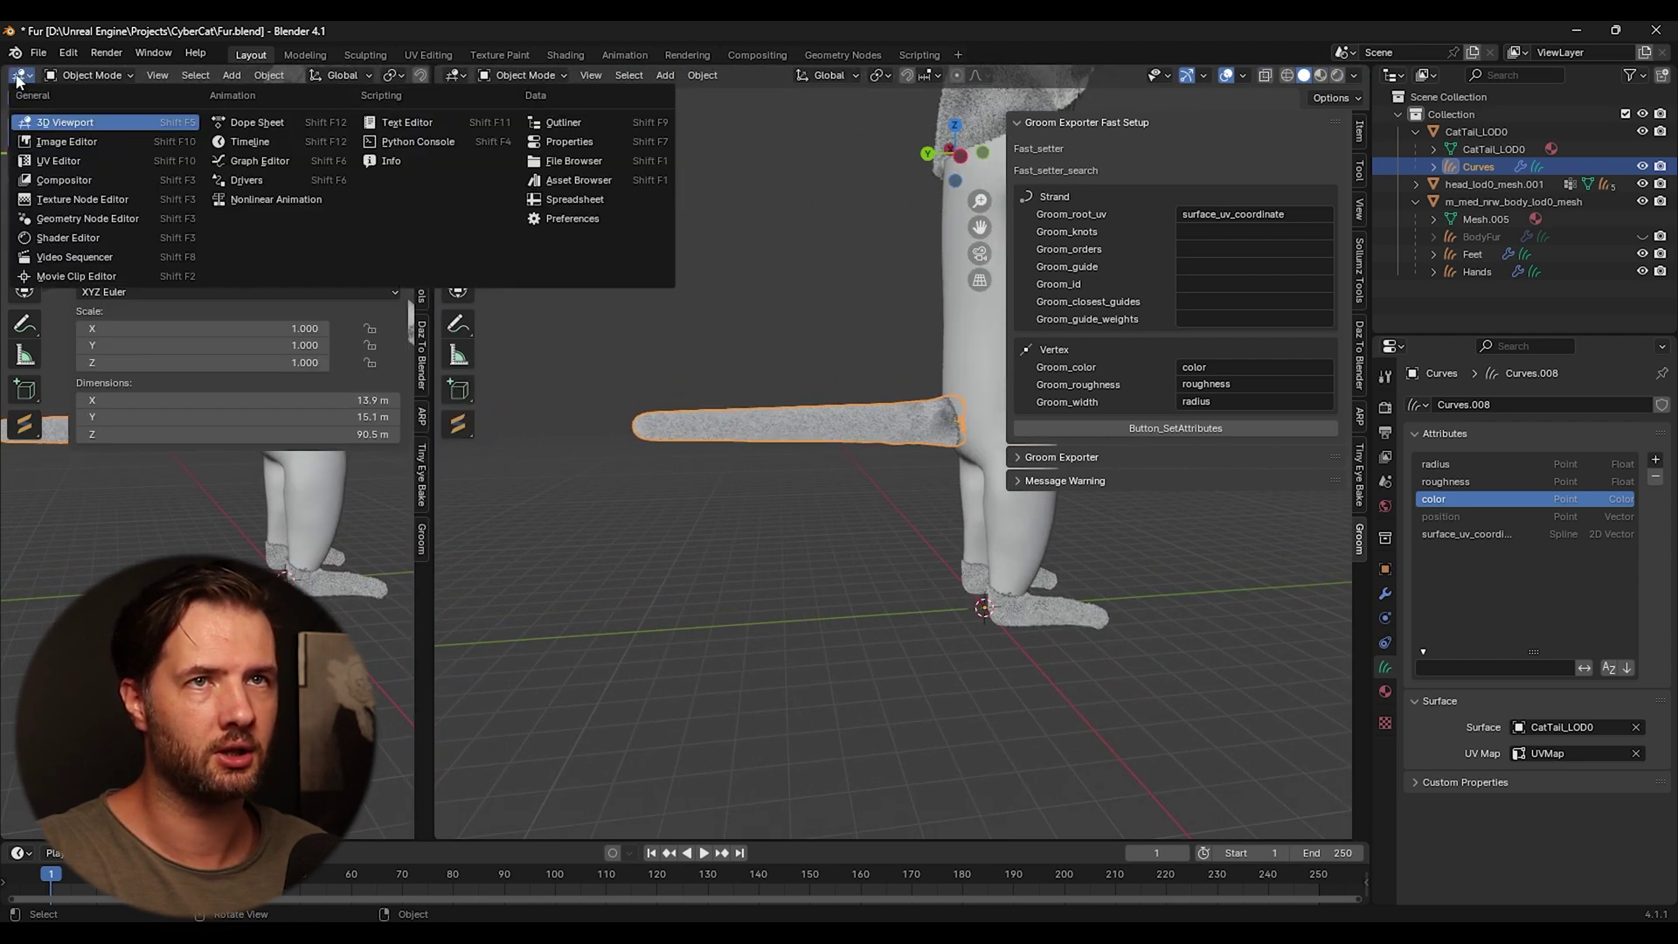
pyautogui.click(579, 180)
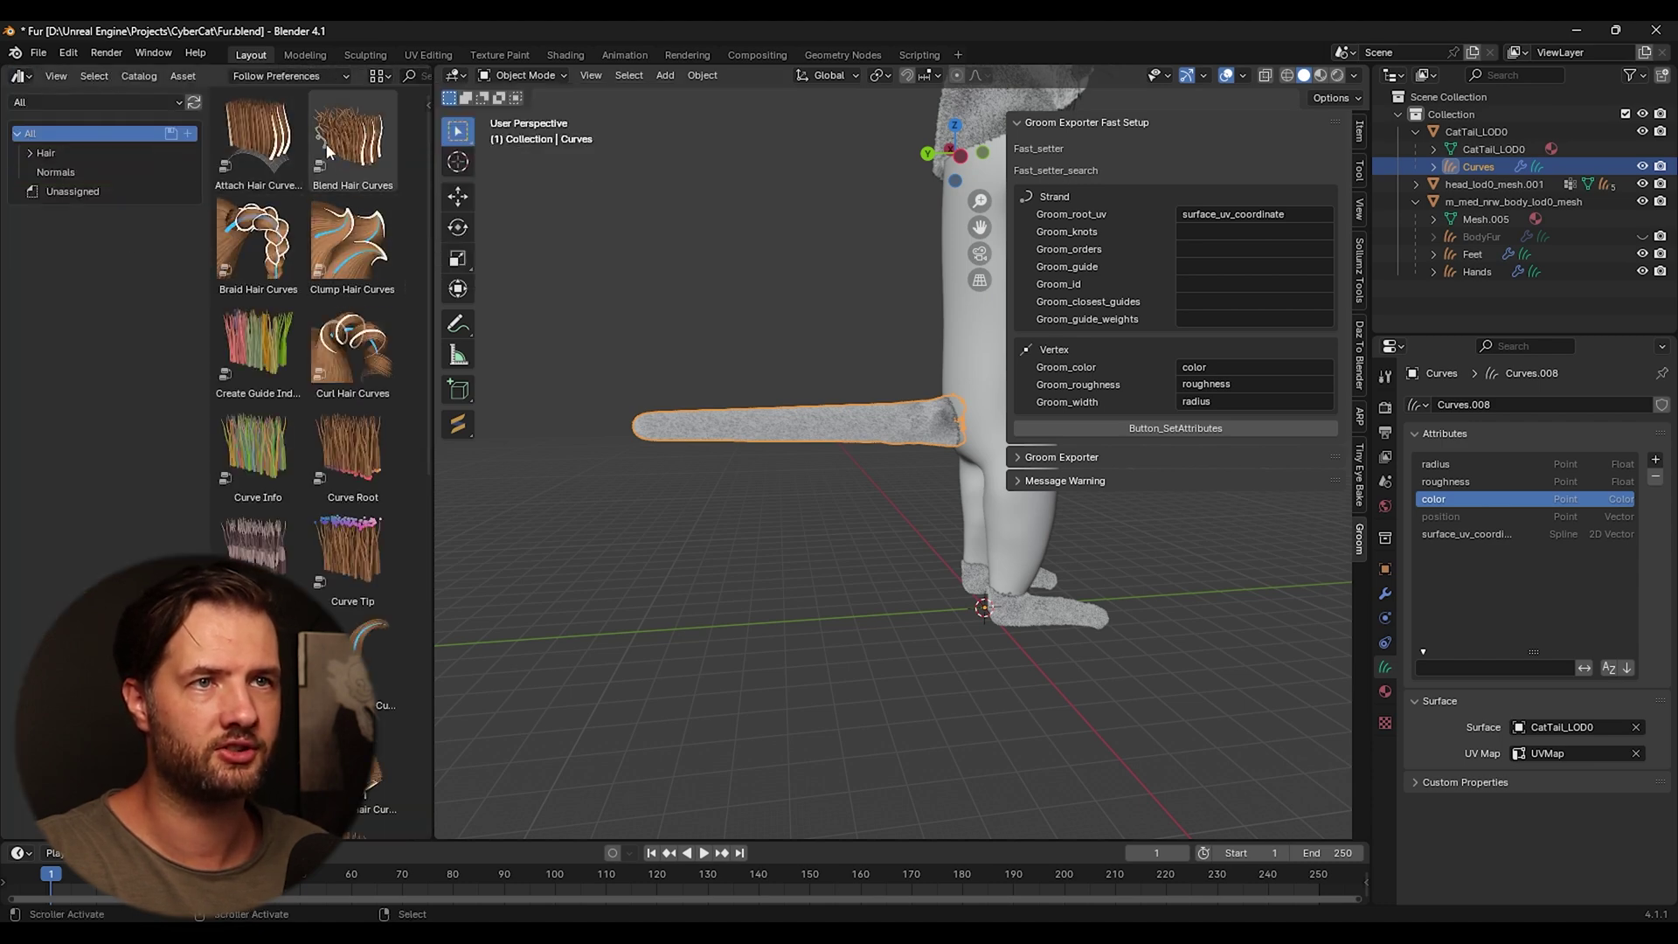
pyautogui.click(48, 154)
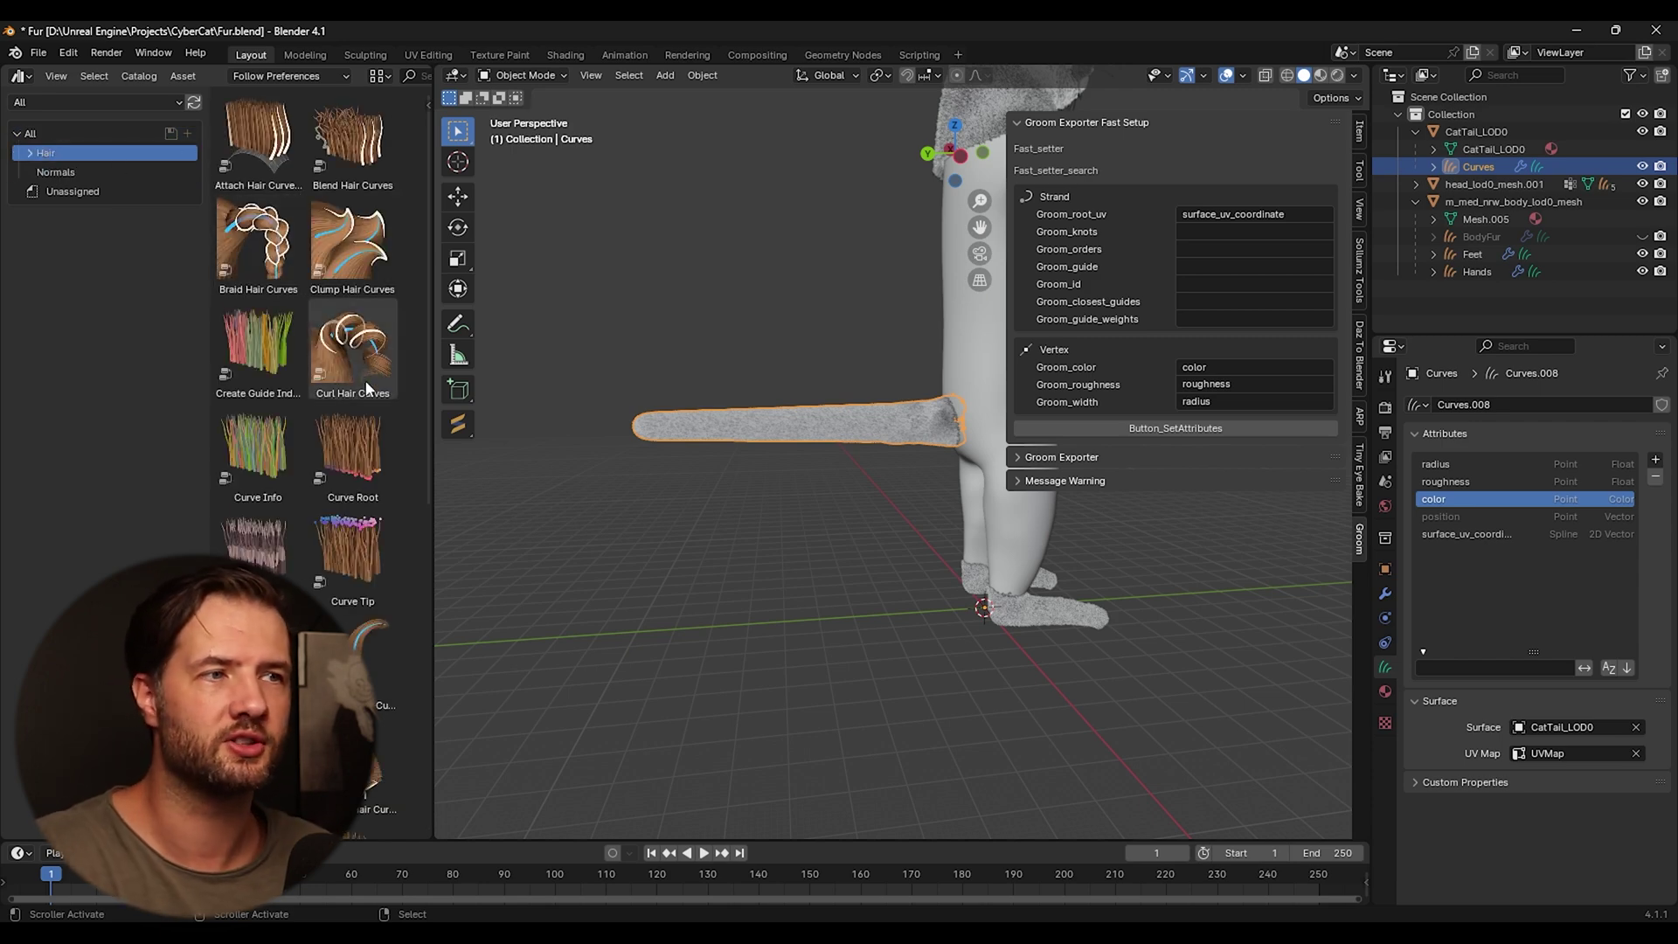
# Step: Add the Set Hair Curve Profile asset to the tail's hair curves as a modifier
pyautogui.scroll(5, 755, 425)
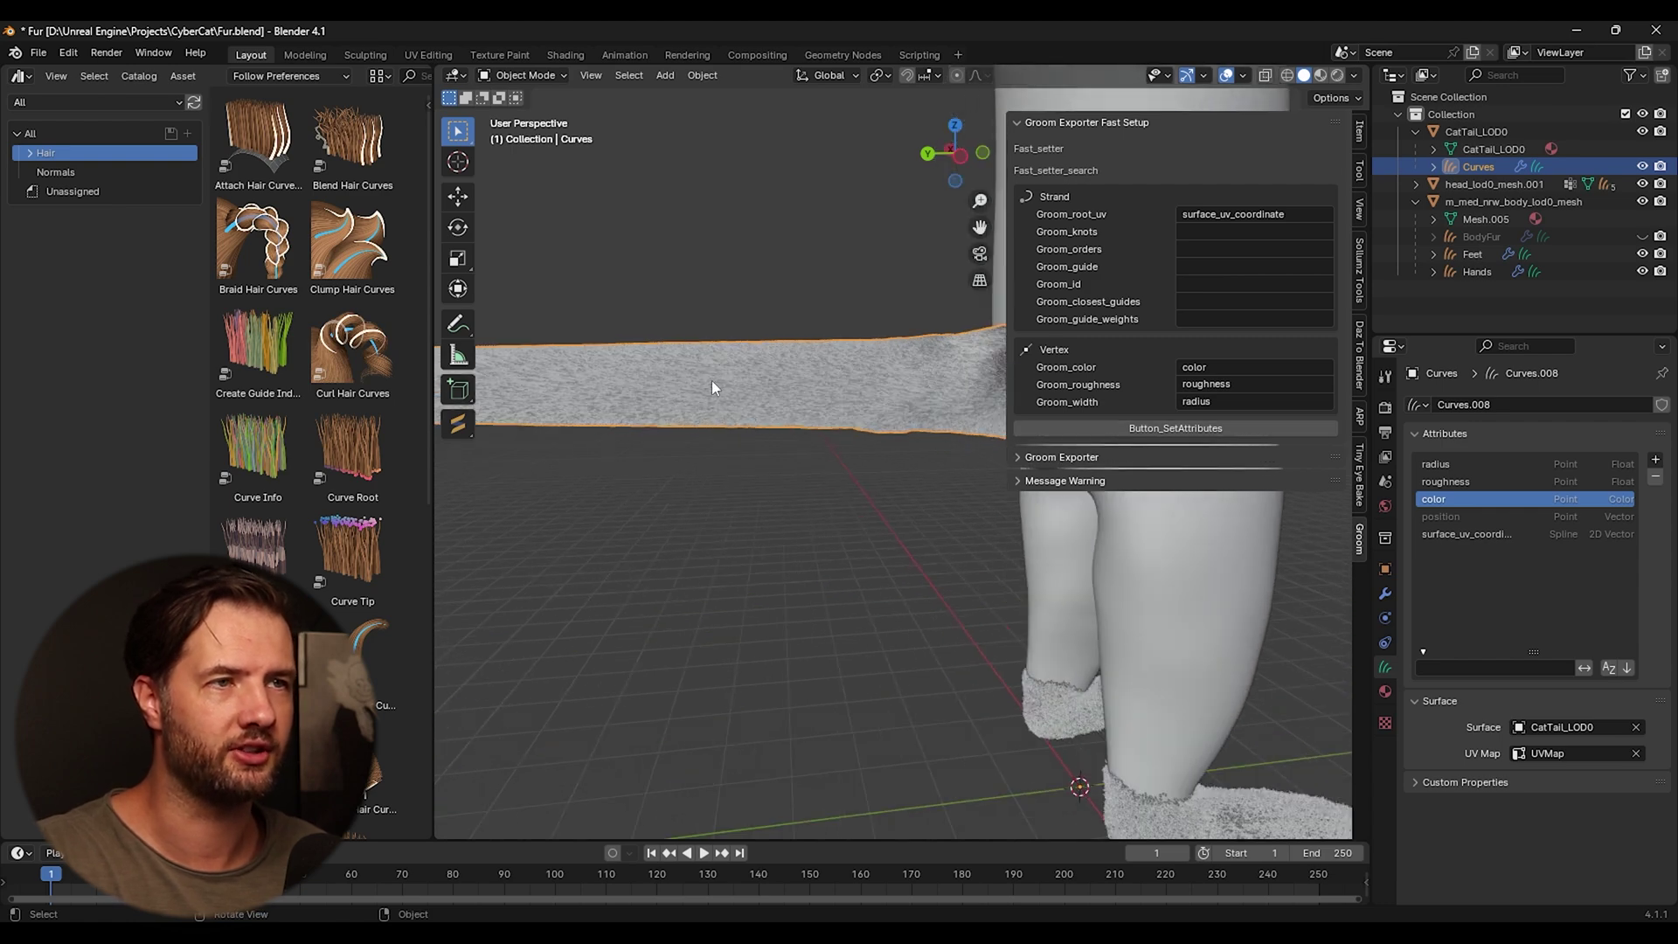
pyautogui.keyDown('shift'); pyautogui.moveTo(711, 380); pyautogui.dragTo(825, 401, button='middle'); pyautogui.keyUp('shift')
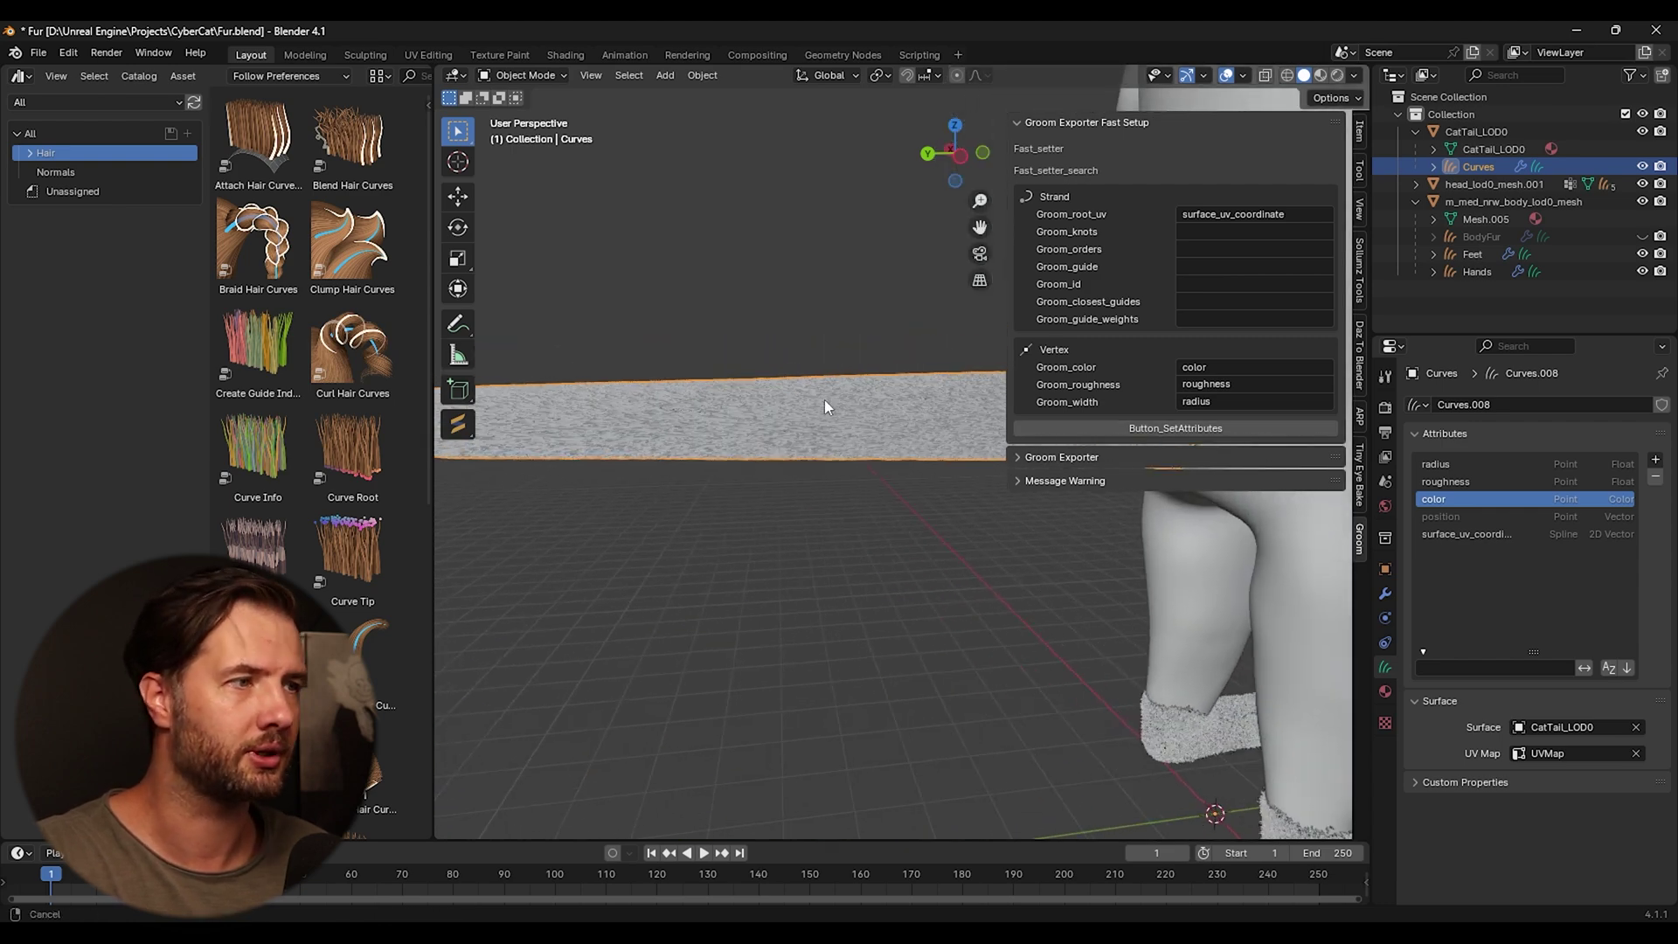
pyautogui.click(1384, 596)
pyautogui.click(1415, 435)
pyautogui.scroll(-10, 365, 543)
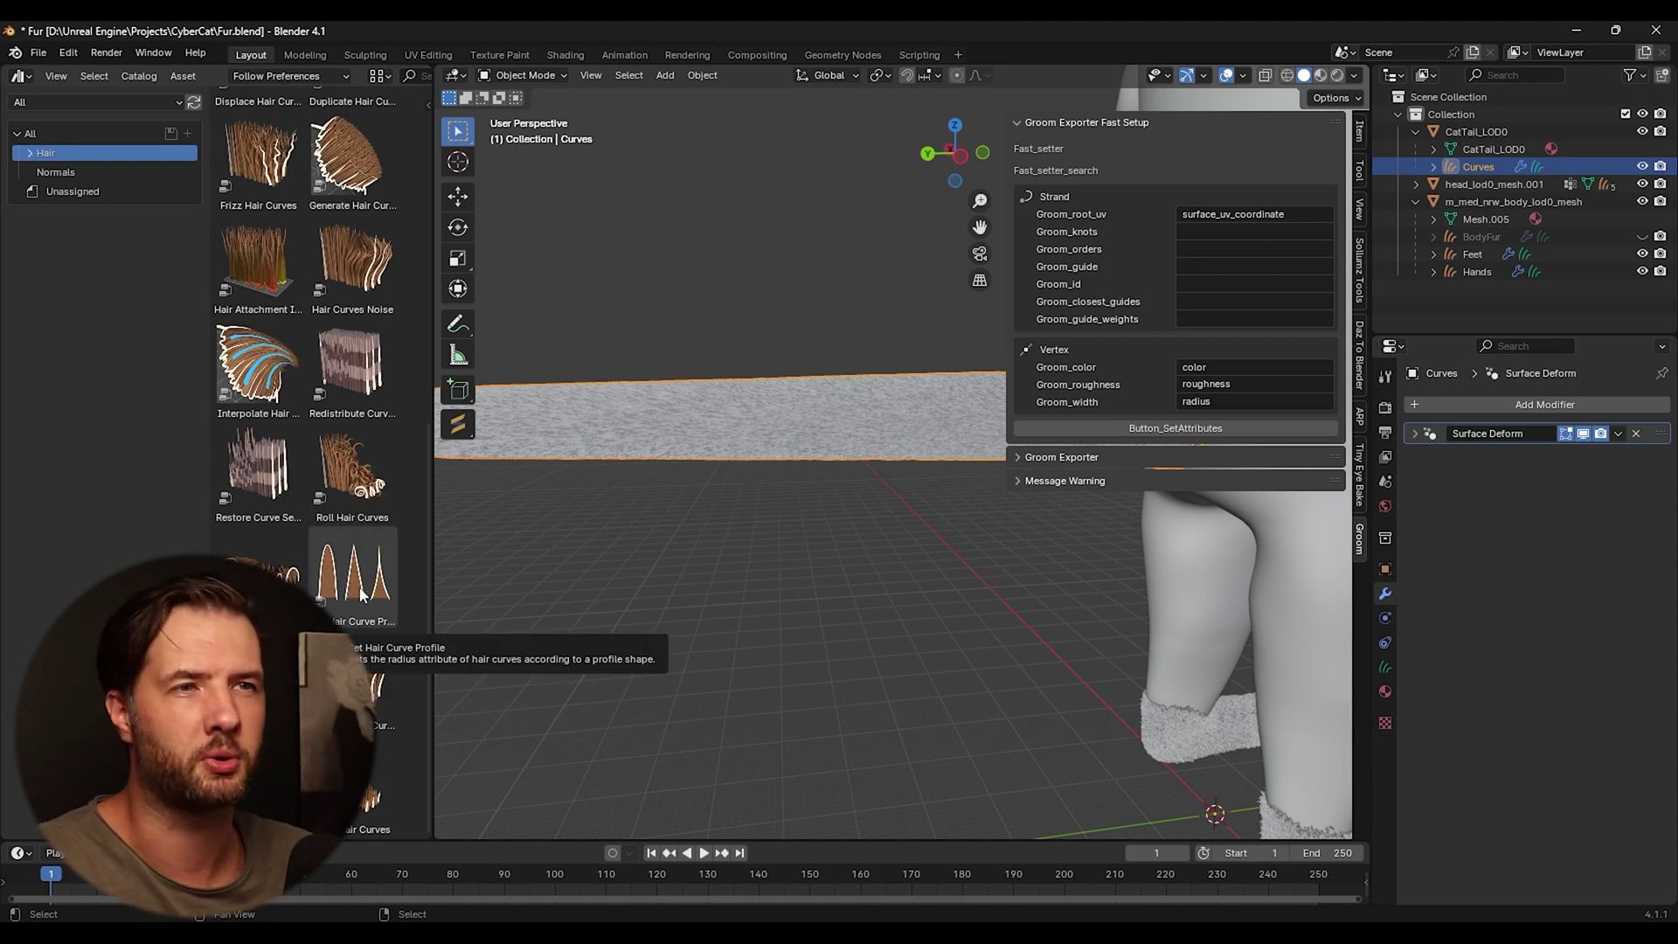
pyautogui.moveTo(361, 594); pyautogui.dragTo(636, 424)
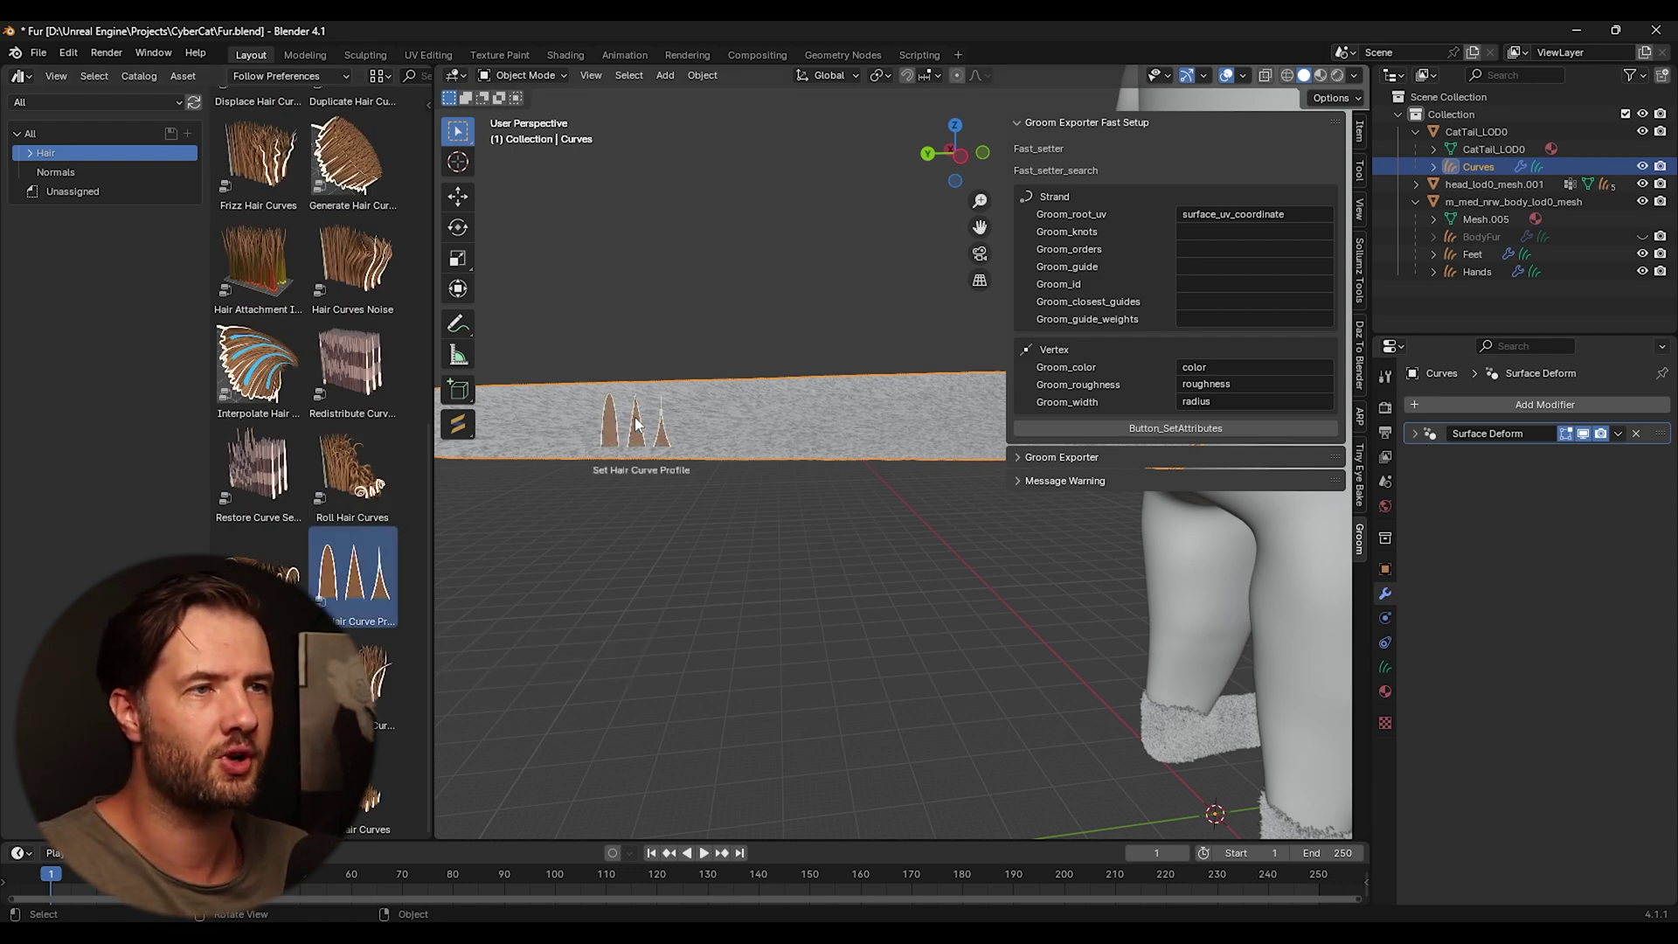
pyautogui.moveTo(635, 424); pyautogui.dragTo(636, 426)
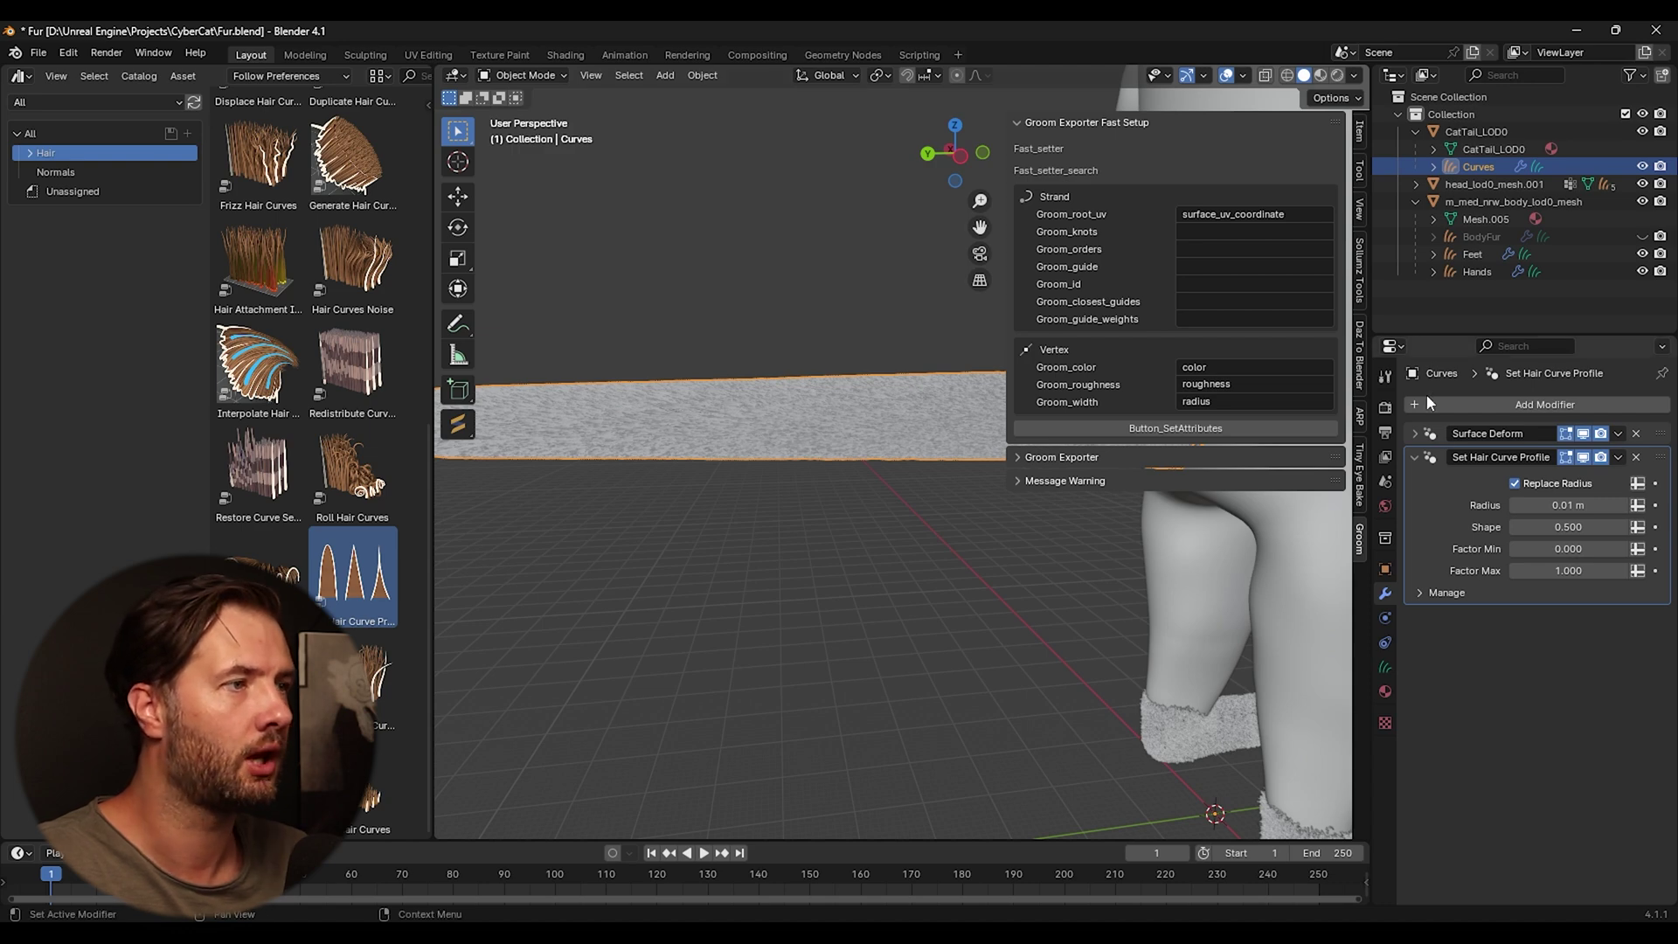
# Step: Set the tail hair profile's radius to 0.001 m and collapse that modifier's settings
pyautogui.click(1576, 507)
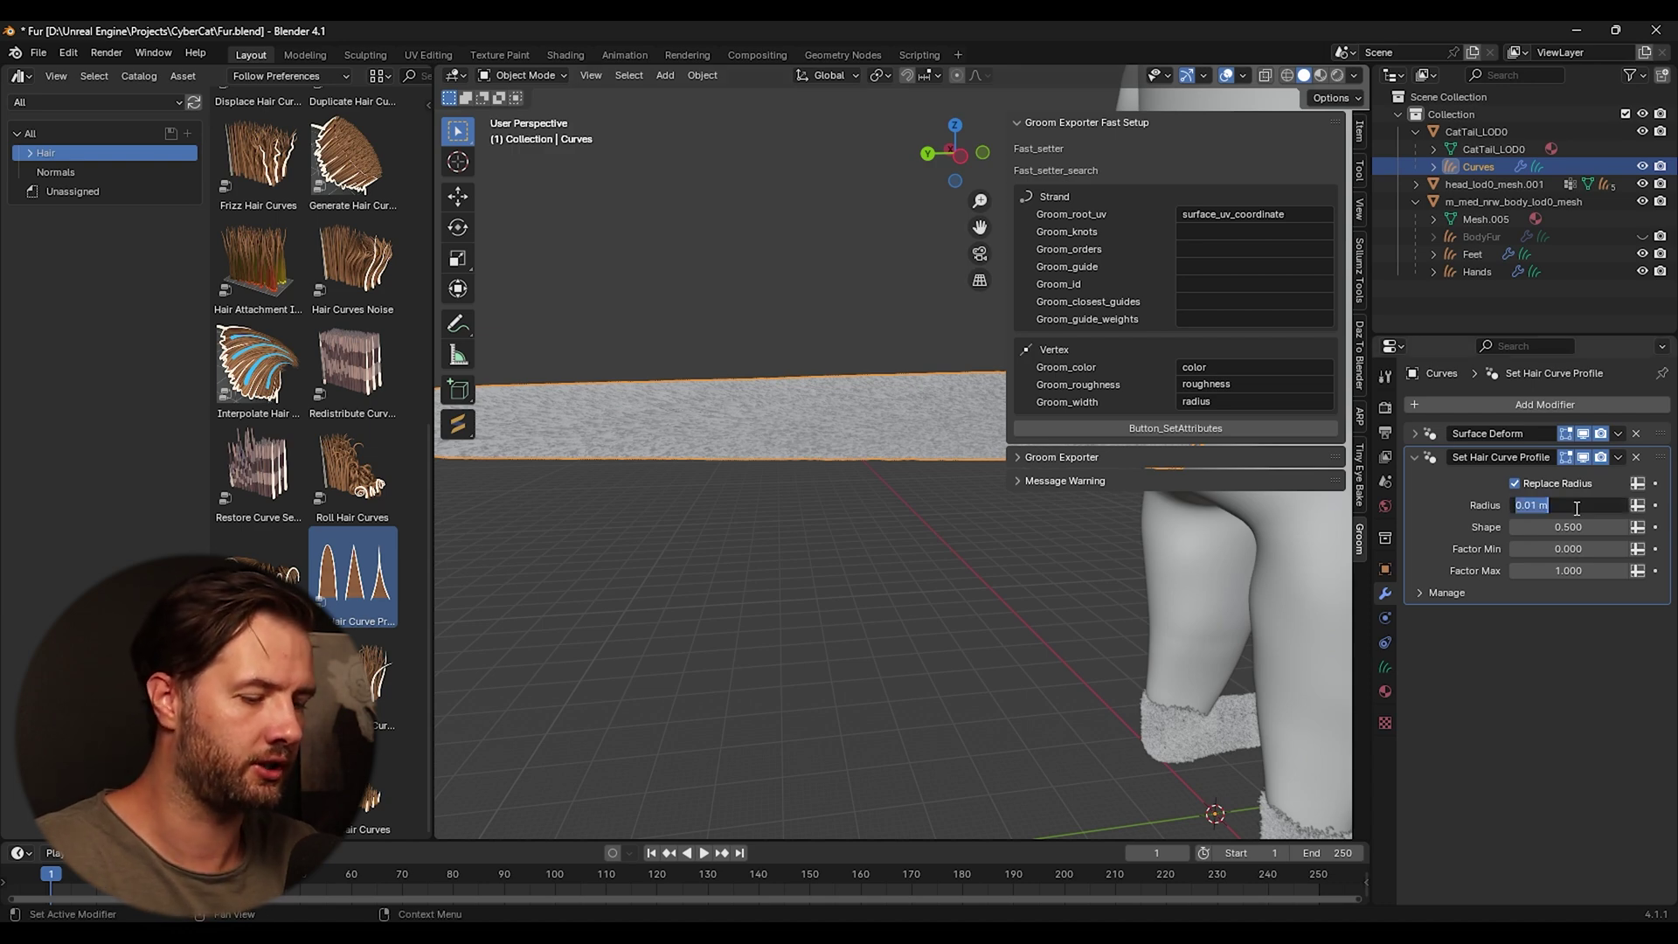
pyautogui.write('0.001')
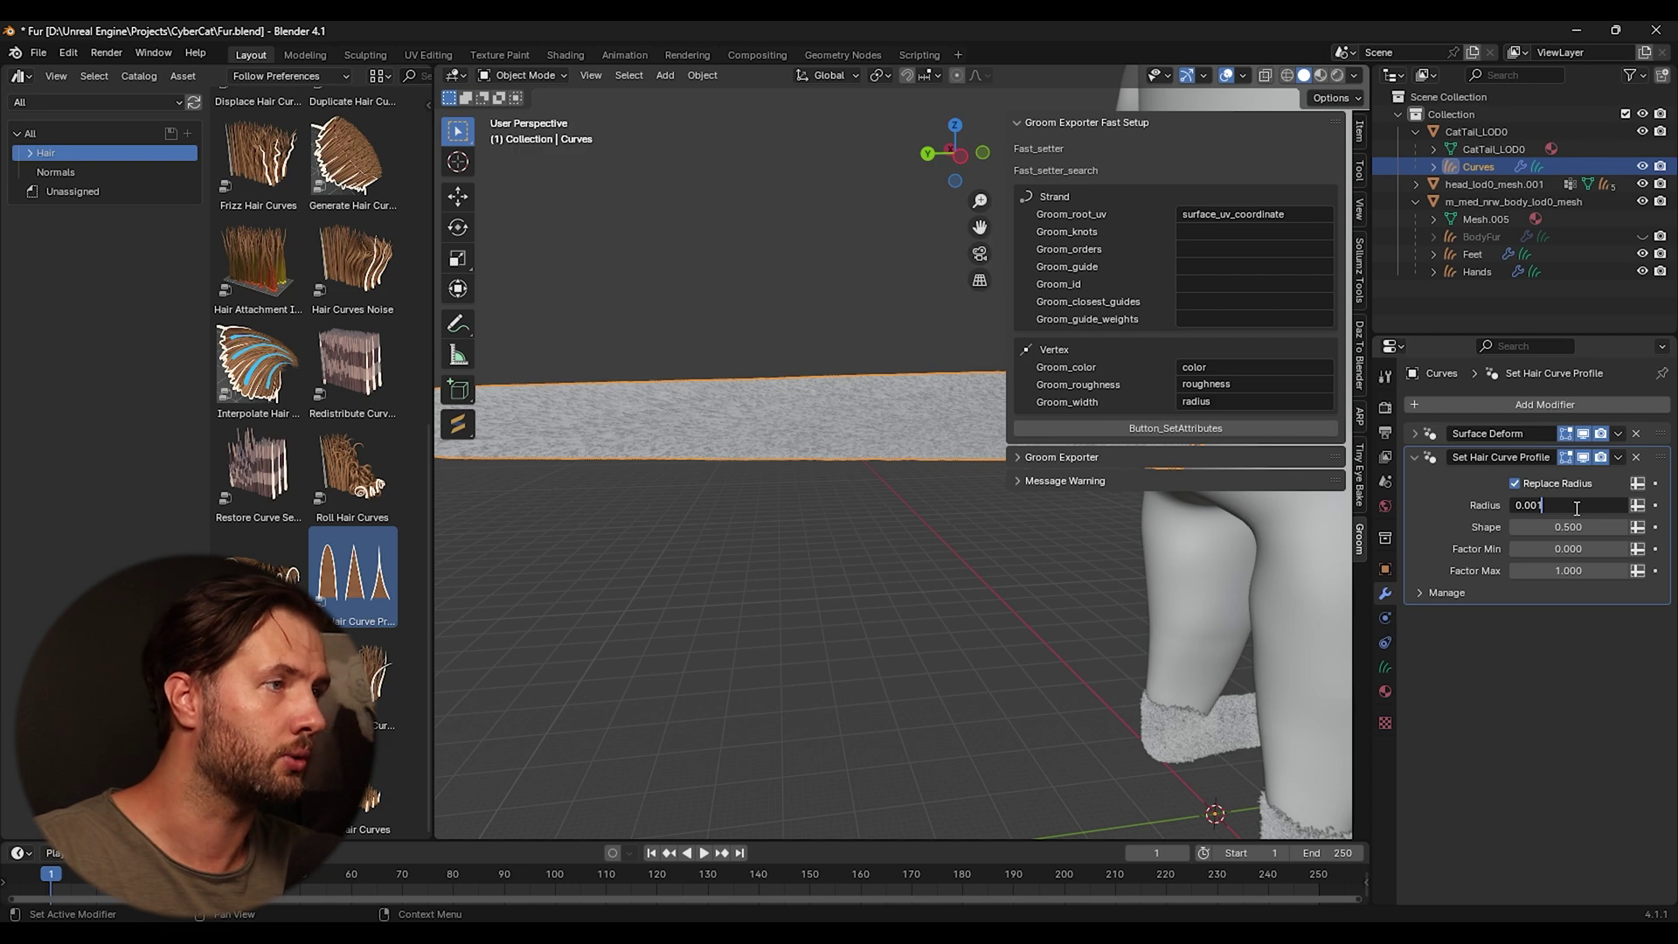
pyautogui.press('Return')
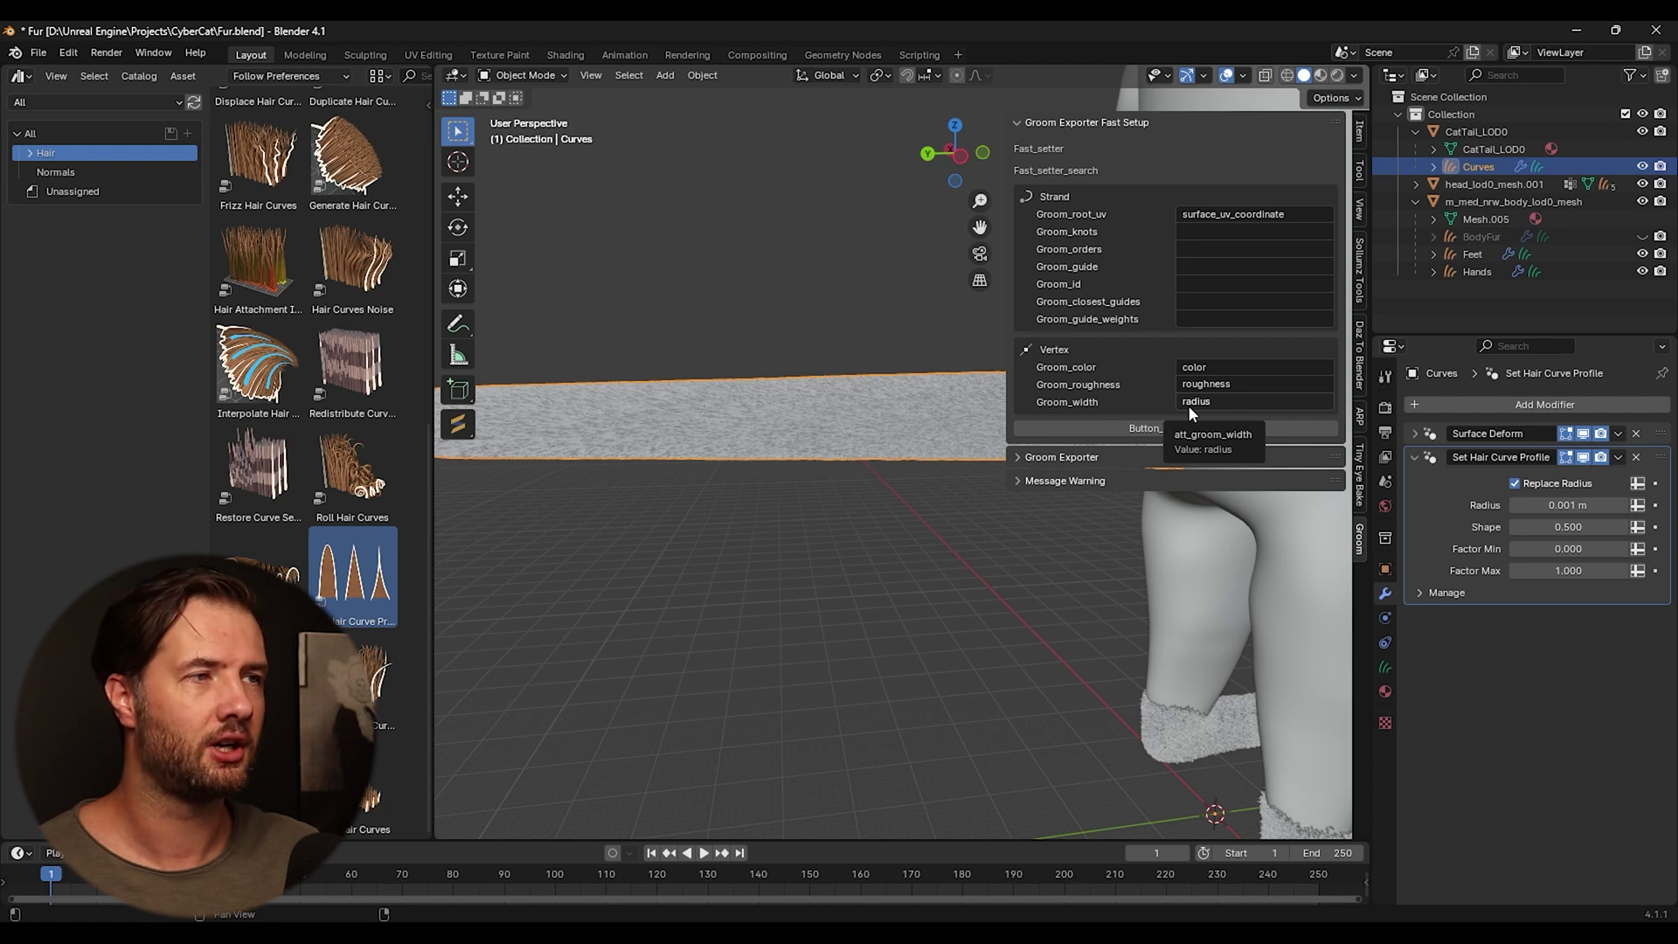
pyautogui.moveTo(664, 472); pyautogui.dragTo(578, 463, button='middle')
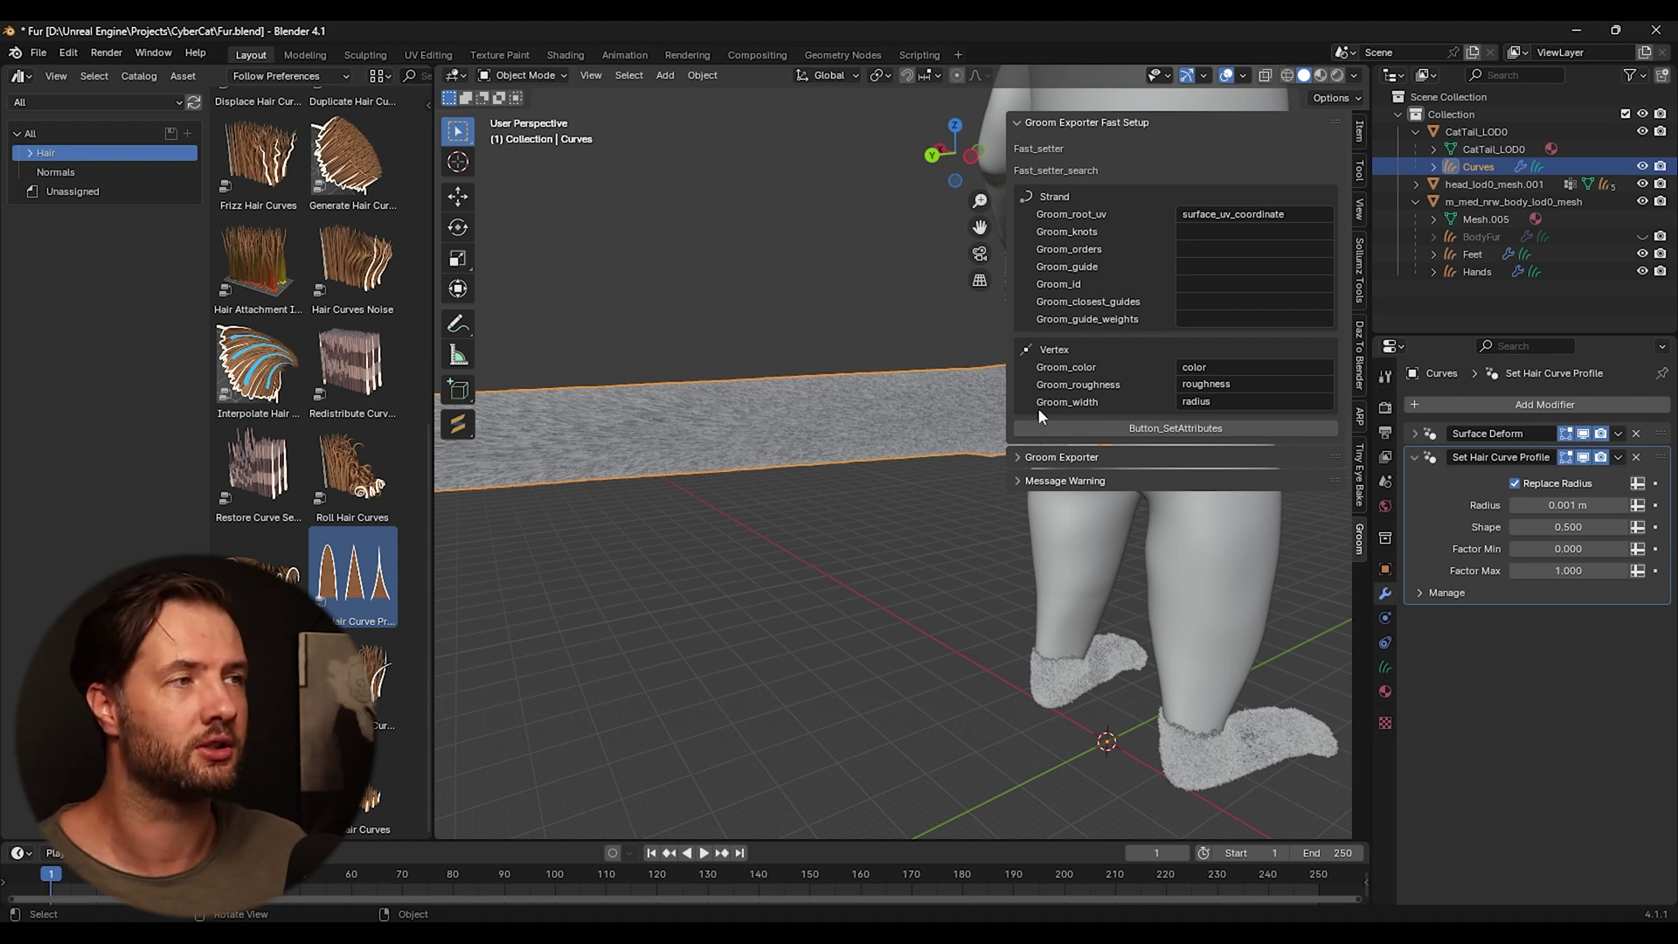
pyautogui.click(1414, 457)
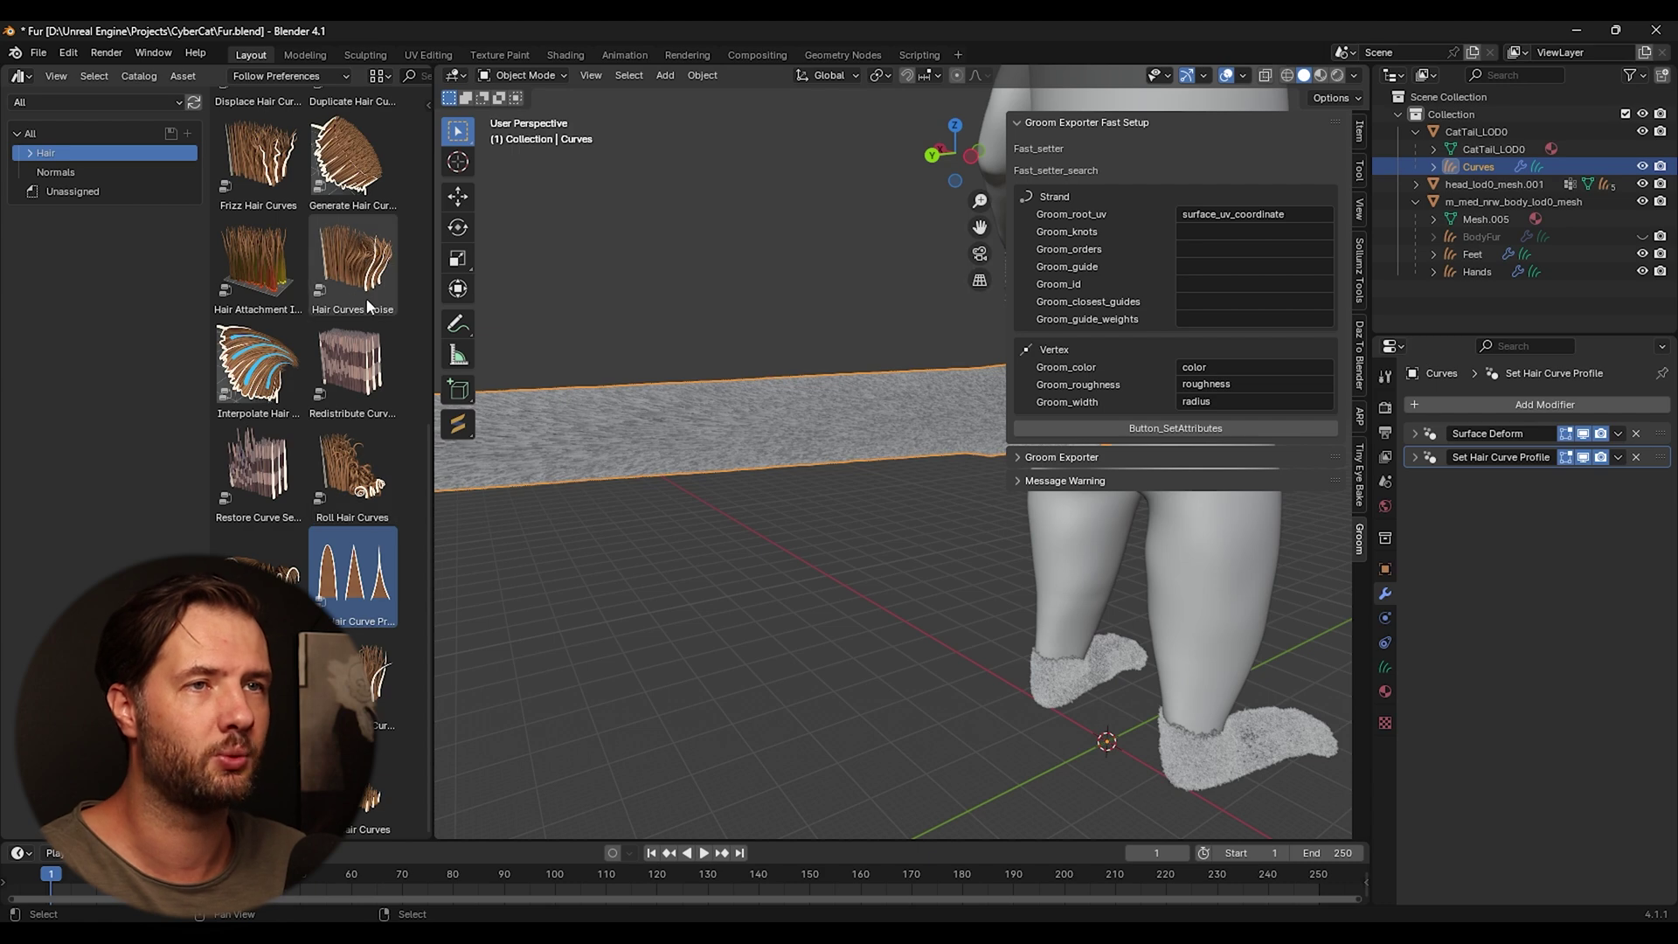
# Step: Add the Hair Curves Noise asset to the tail's hair and set its distance to 0.15 m
pyautogui.moveTo(354, 269); pyautogui.dragTo(669, 426)
pyautogui.moveTo(1540, 550); pyautogui.dragTo(1553, 550)
pyautogui.click(1577, 550)
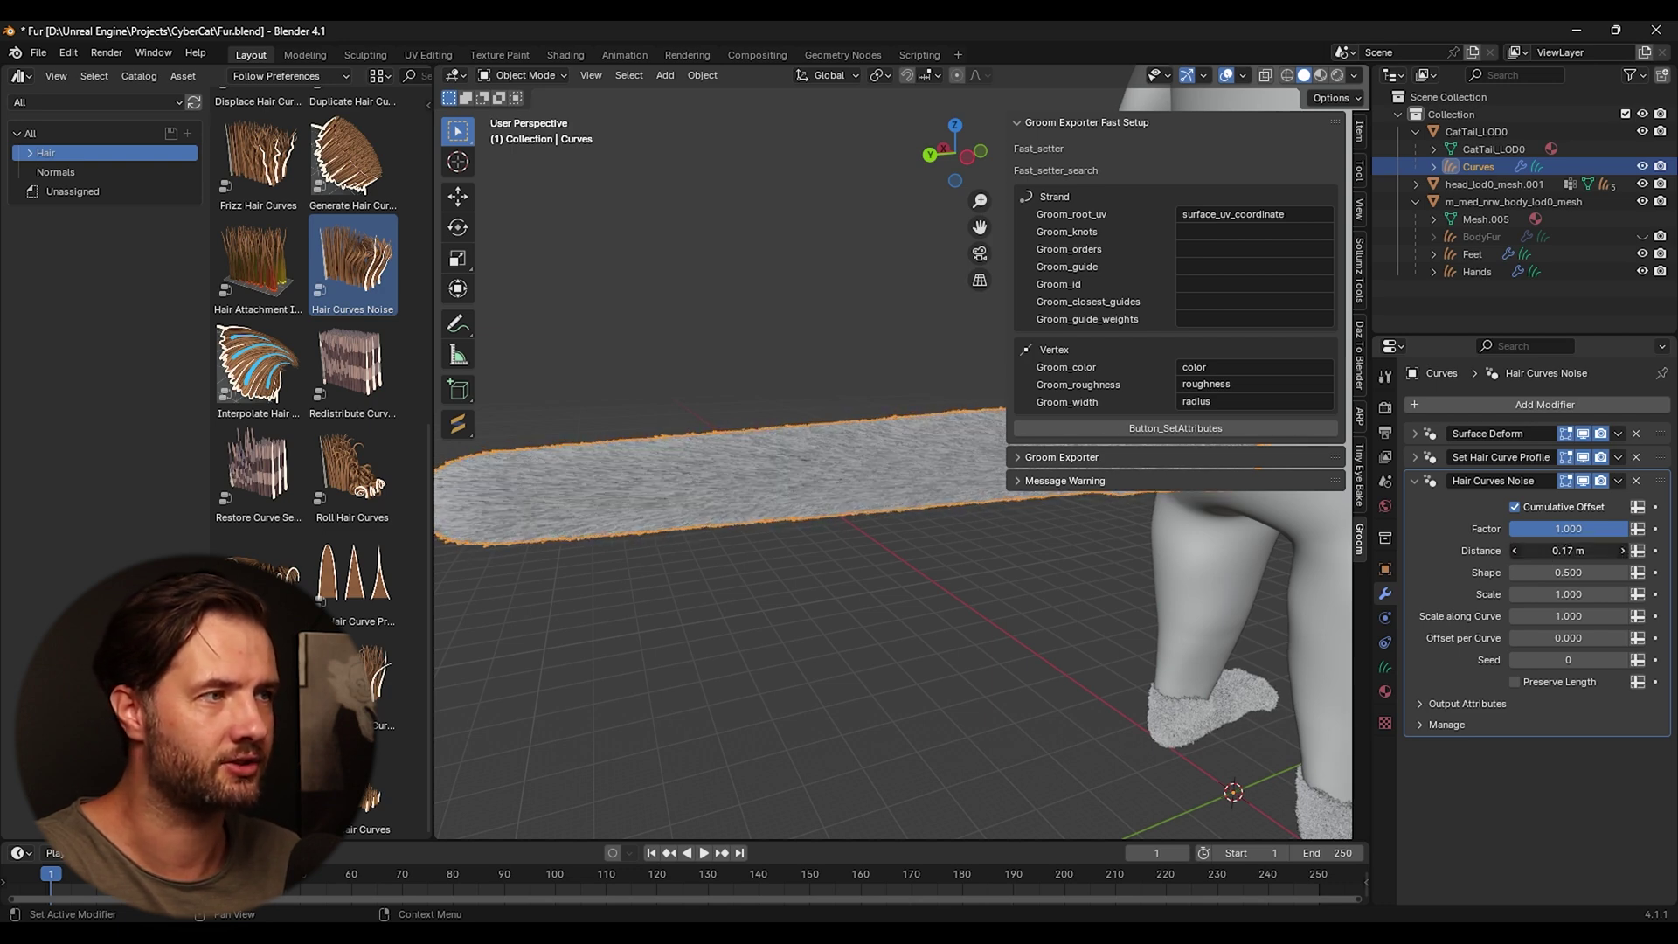
pyautogui.write('0')
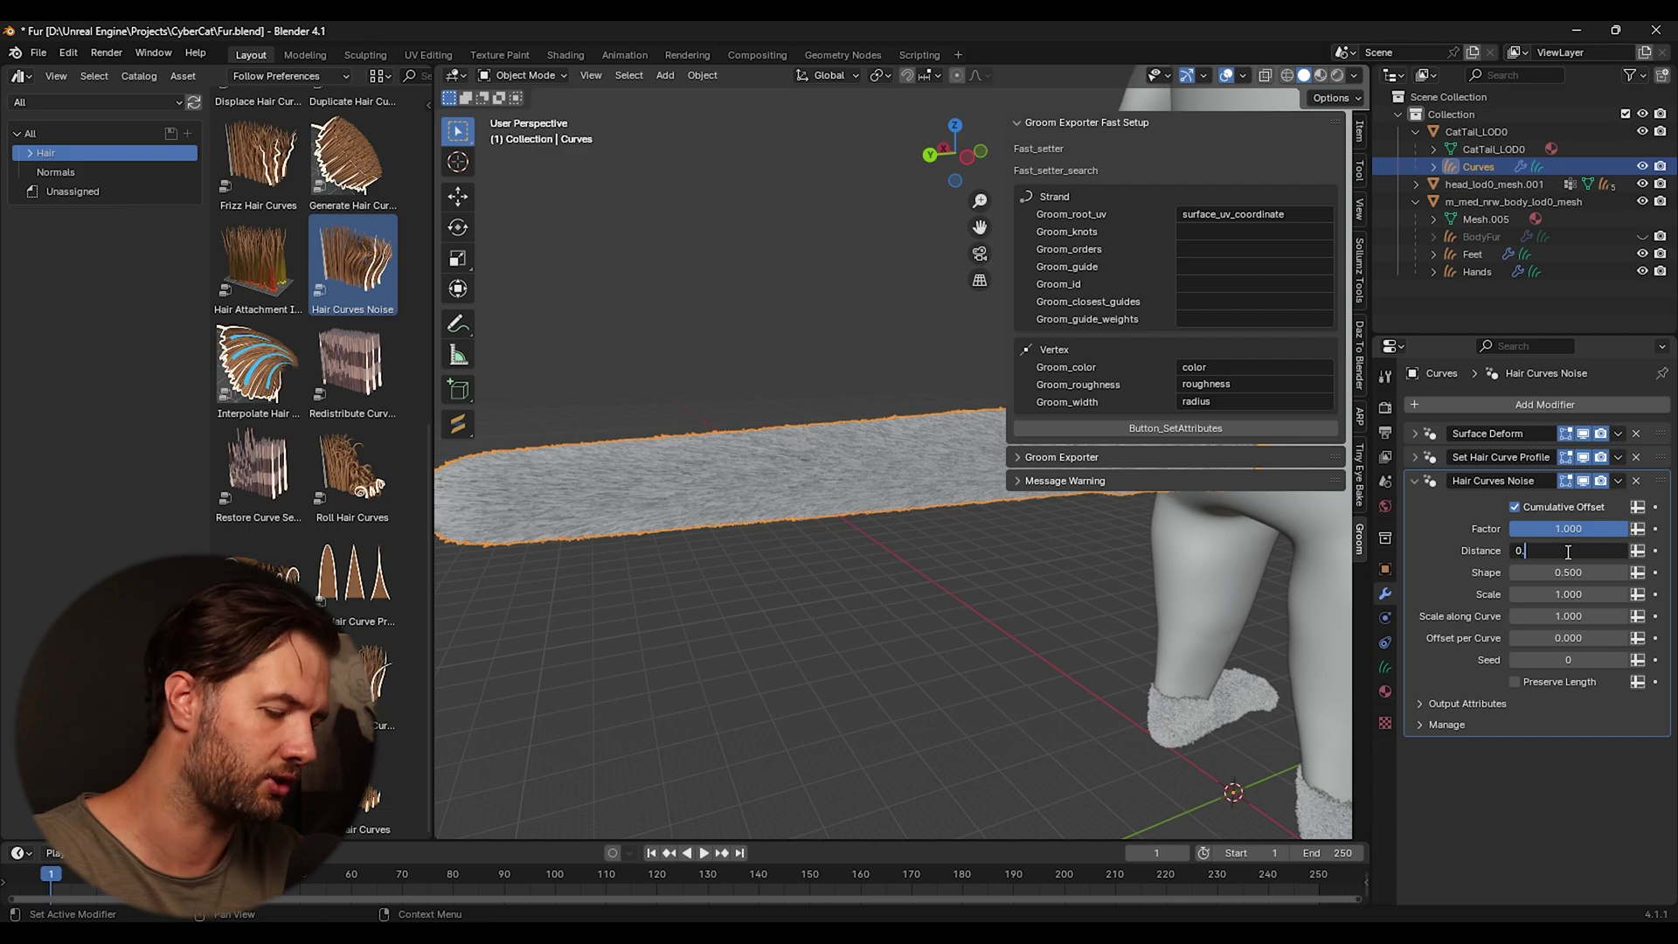
pyautogui.write('.15')
pyautogui.press('Return')
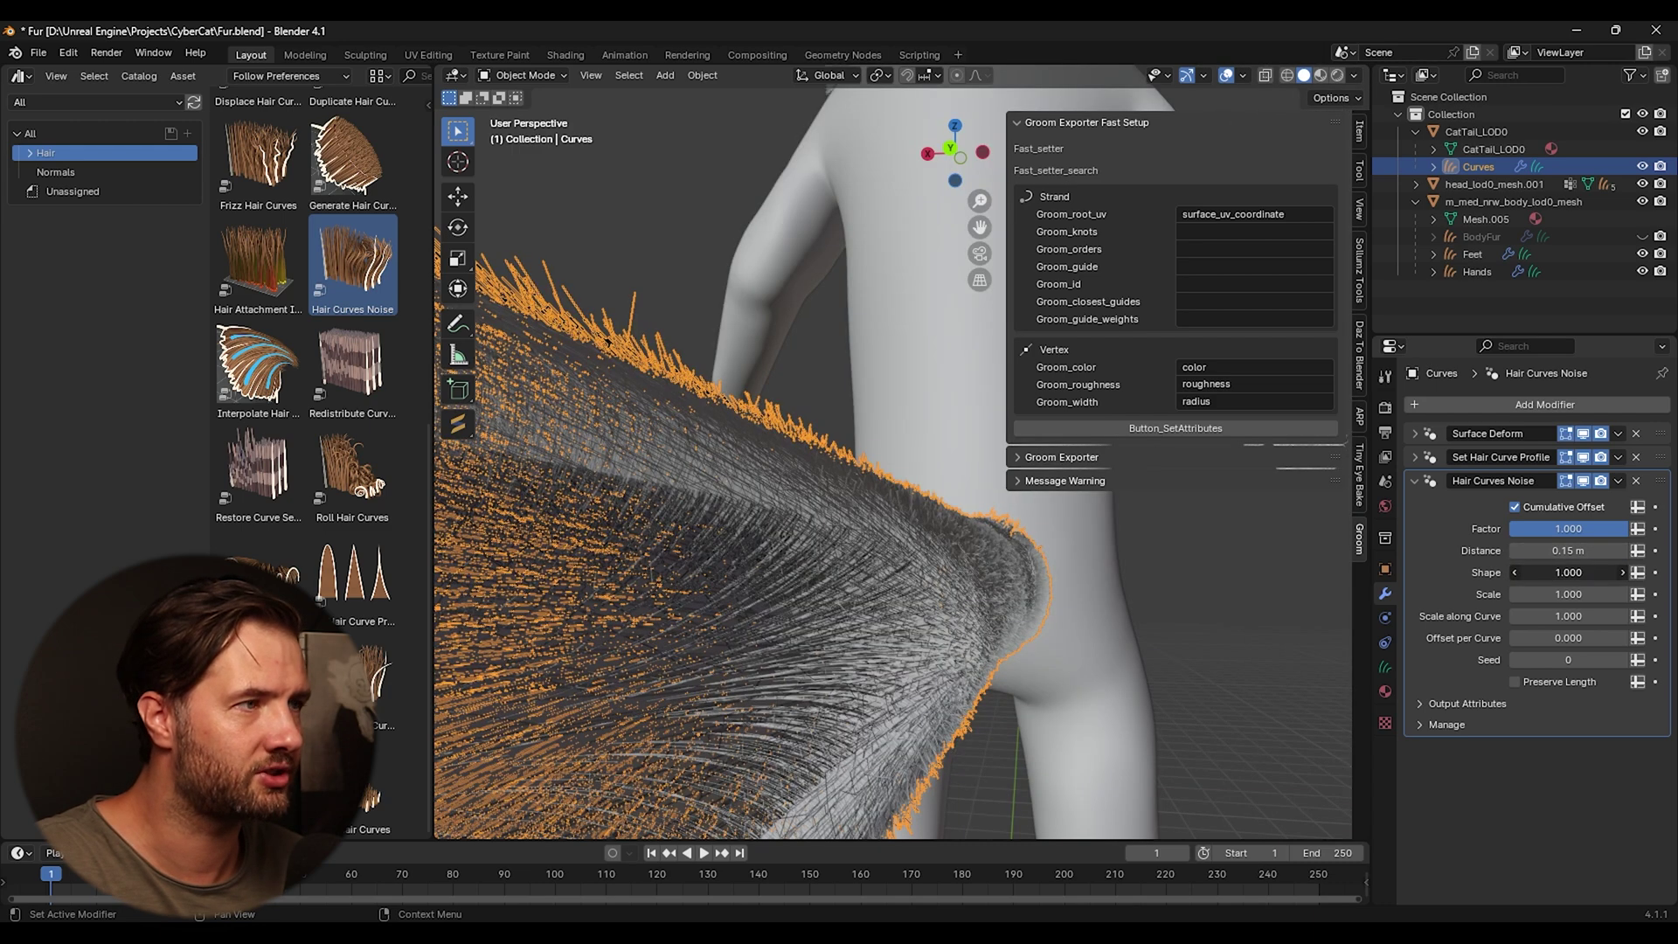
# Step: Set the Hair Curves Noise shape to 1.000 and its scale to 5
pyautogui.moveTo(1568, 572); pyautogui.dragTo(1570, 570)
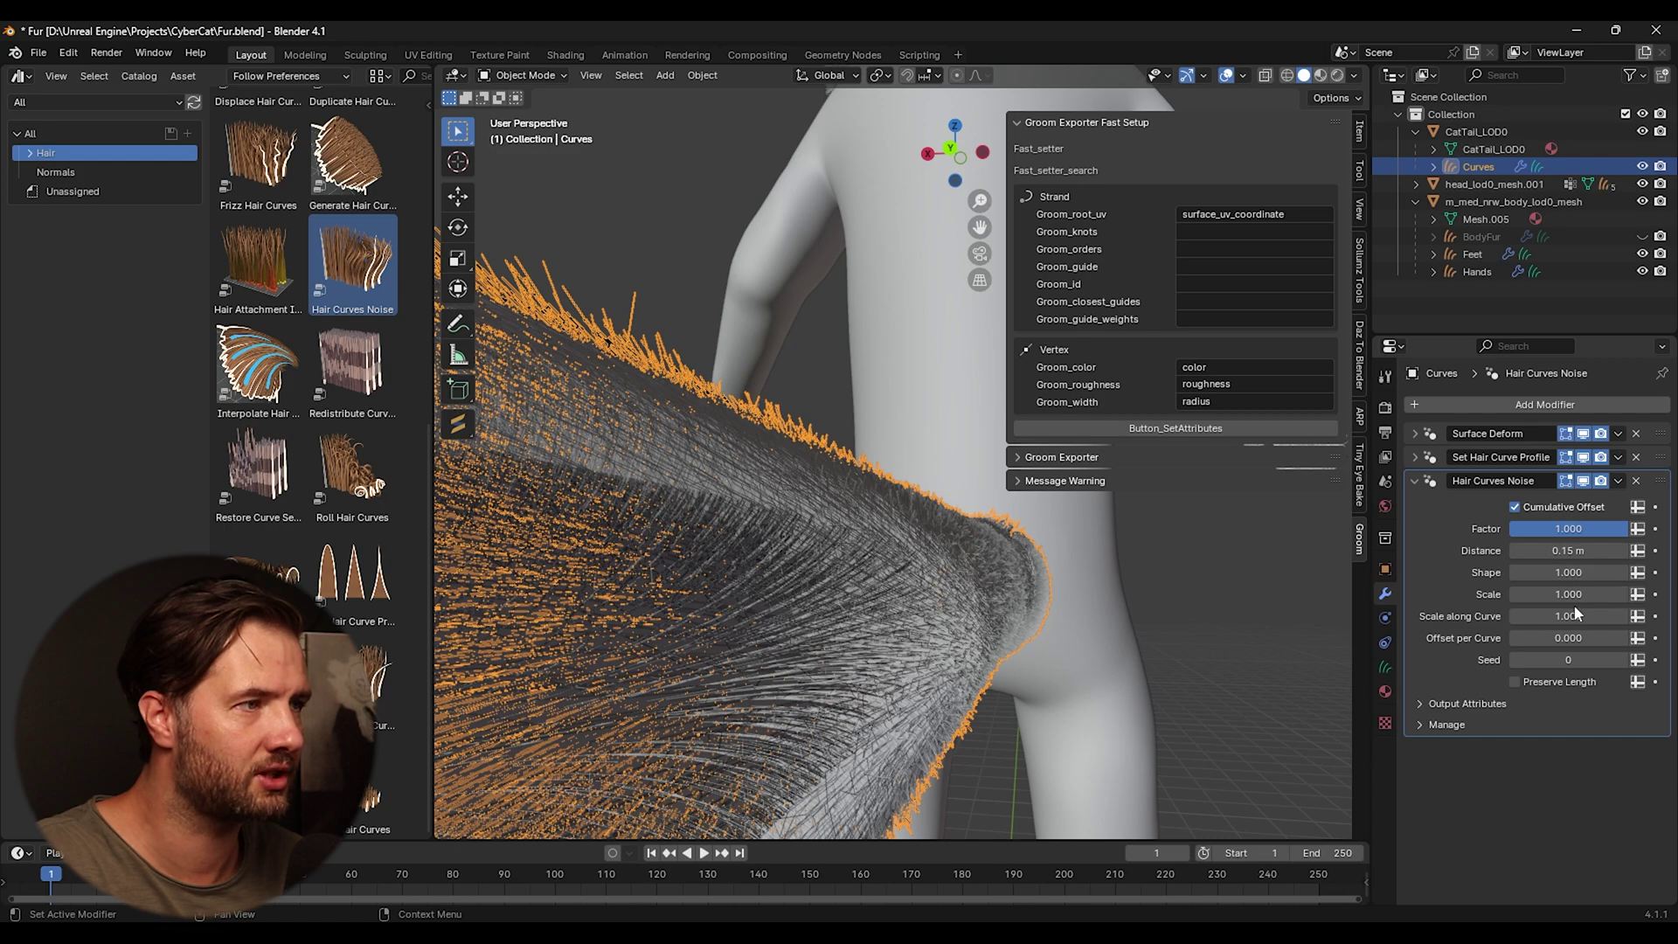
pyautogui.moveTo(1544, 594); pyautogui.dragTo(1630, 594)
pyautogui.click(1550, 596)
pyautogui.write('5')
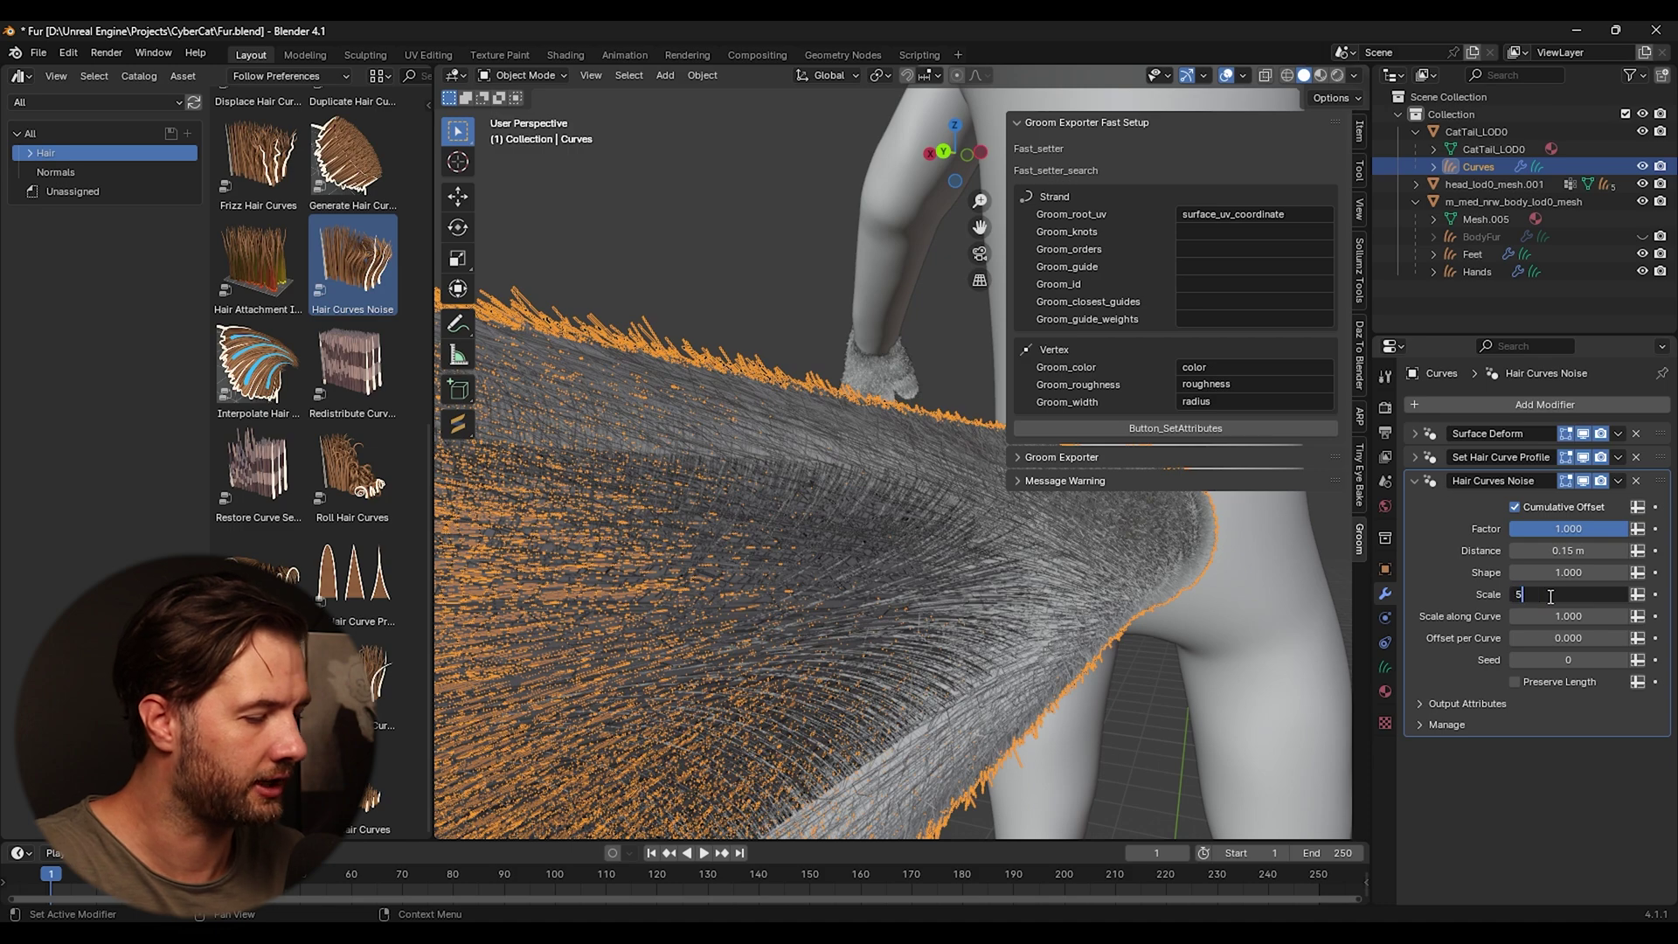
pyautogui.press('Return')
pyautogui.moveTo(873, 612); pyautogui.dragTo(919, 594, button='middle')
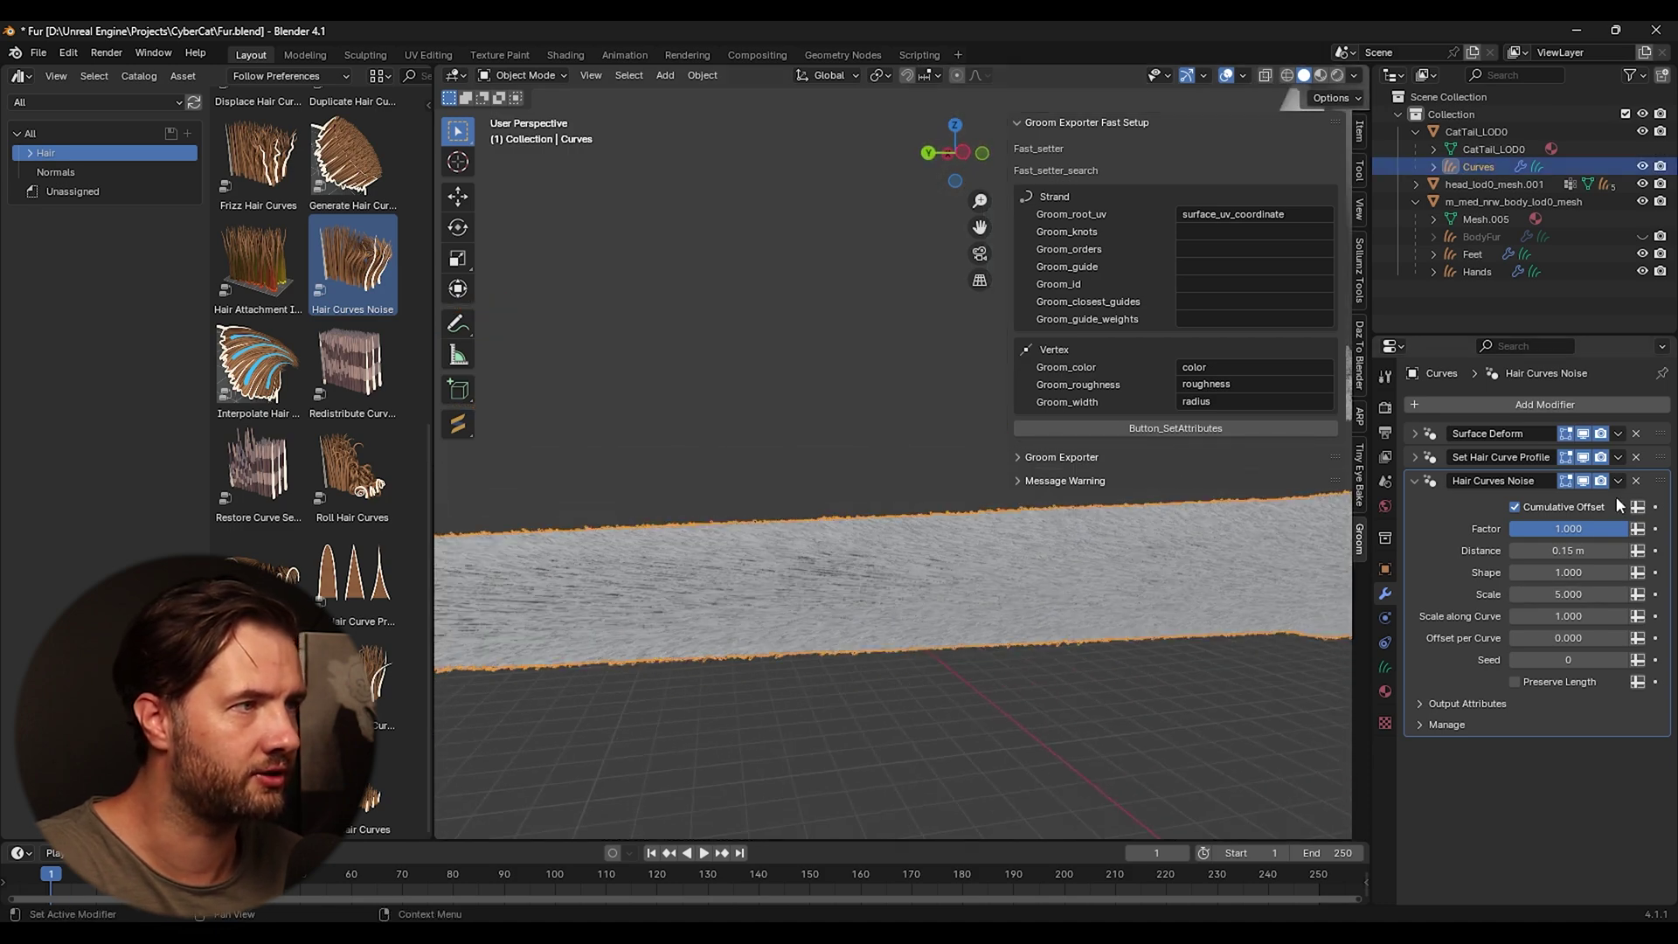
# Step: Compare the tail fur with and without the Hair Curves Noise effect in the viewport, then collapse its settings
pyautogui.click(1583, 482)
pyautogui.click(1583, 481)
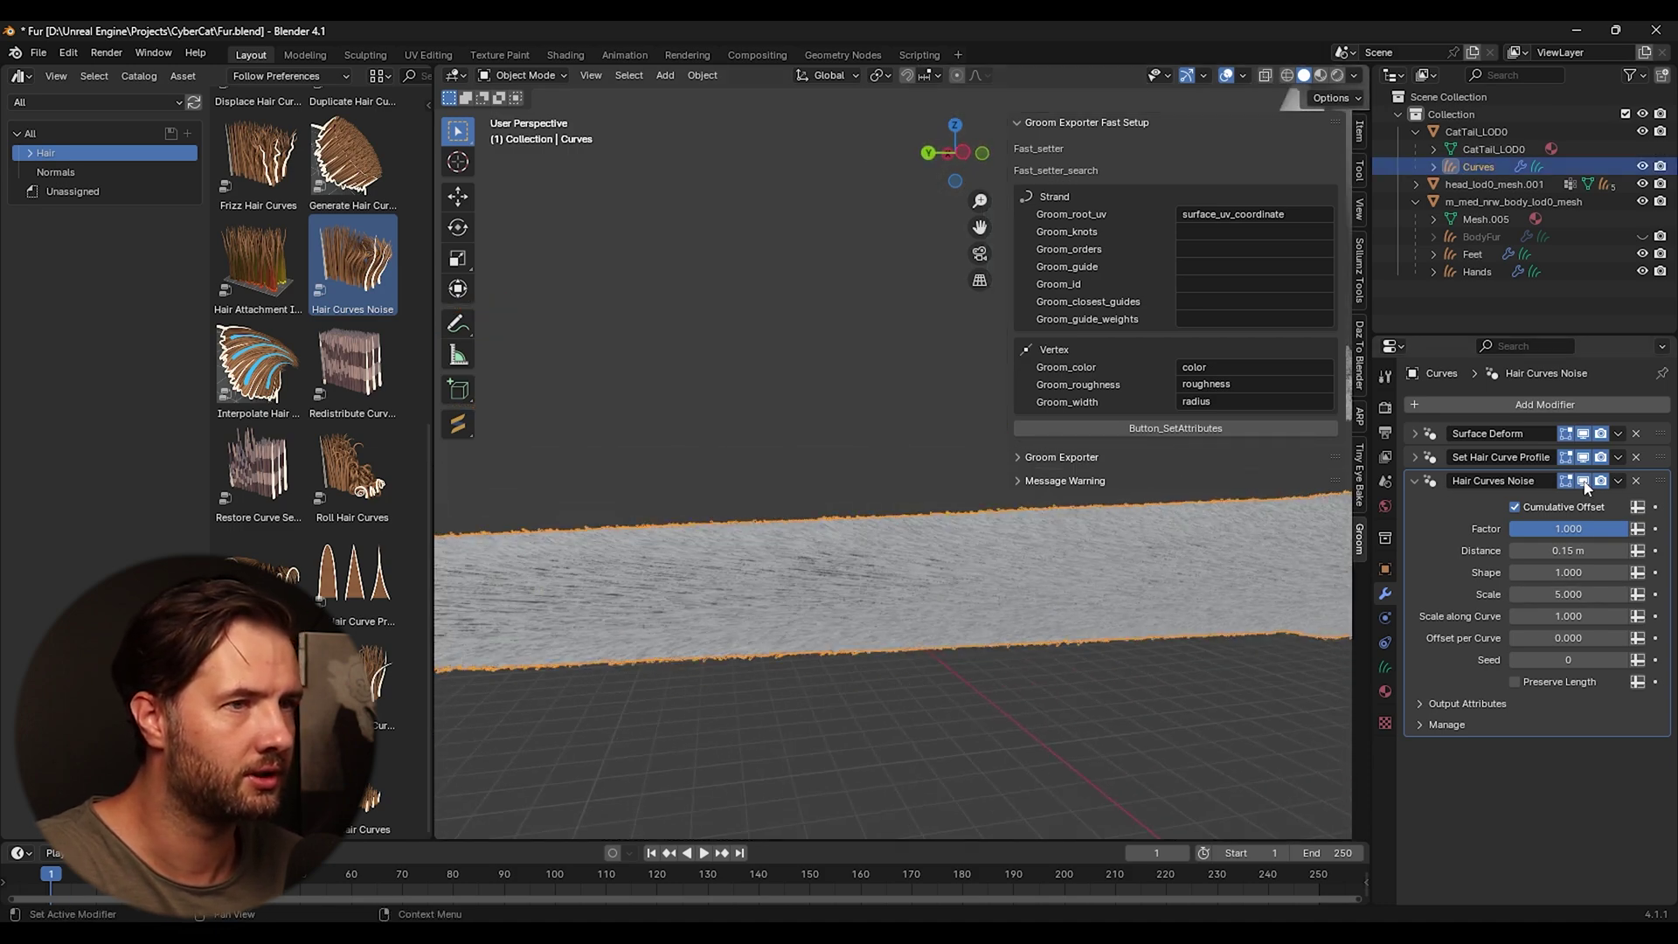
pyautogui.click(1583, 481)
pyautogui.click(1583, 482)
pyautogui.click(1583, 482)
pyautogui.click(1583, 481)
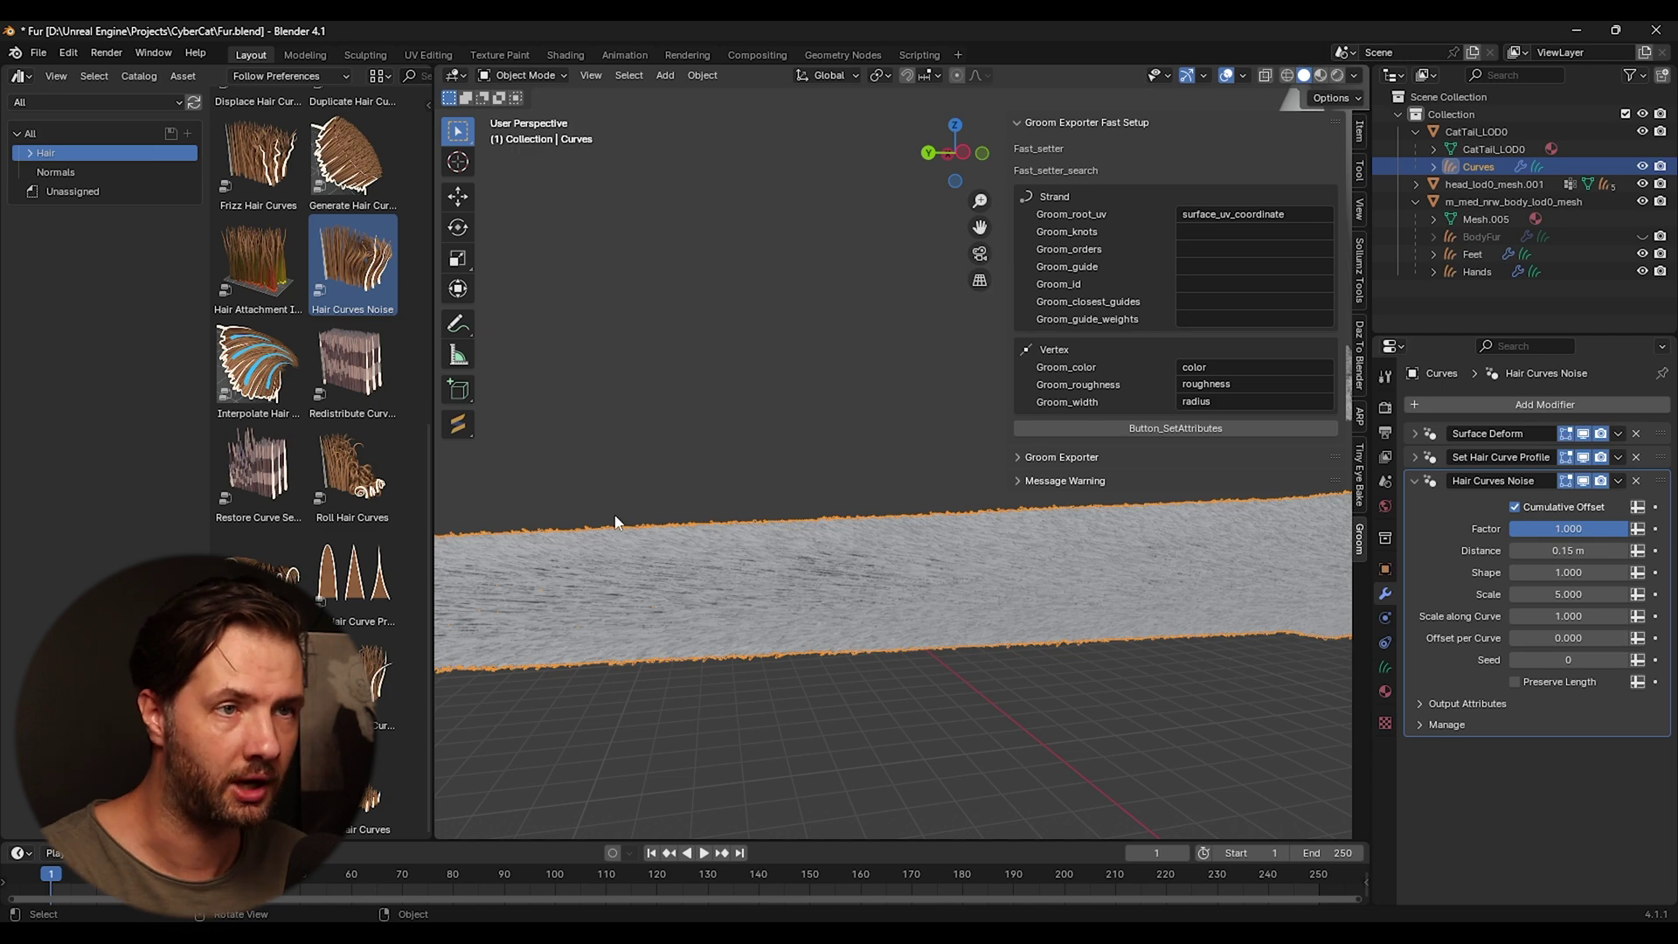
pyautogui.click(1416, 481)
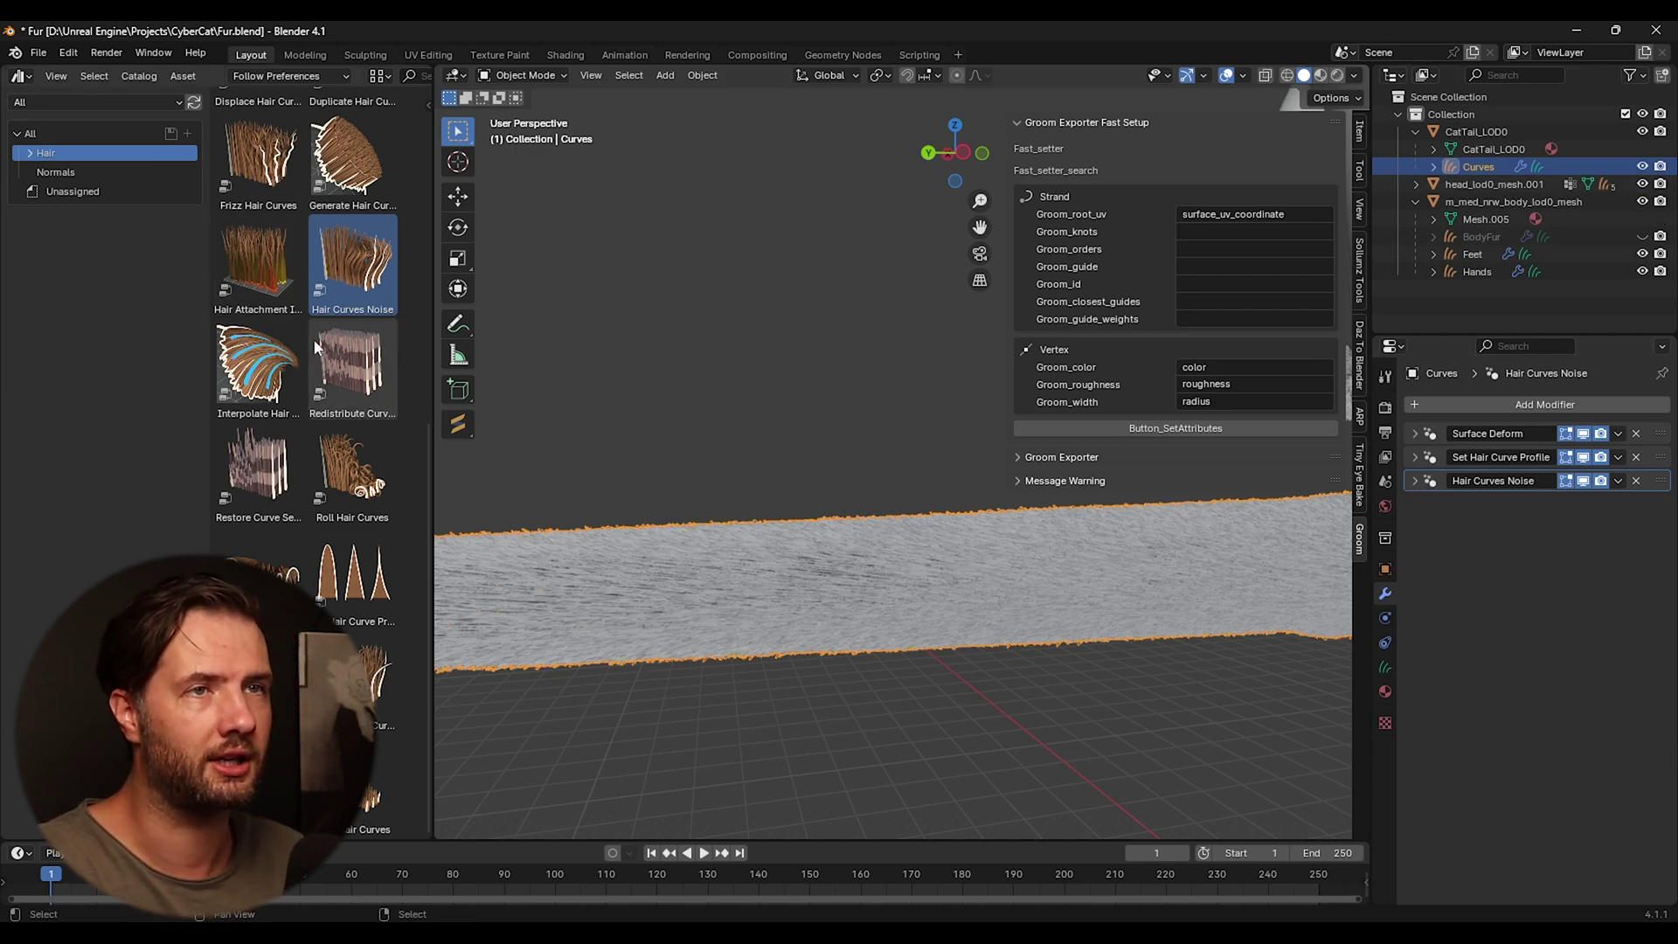
# Step: Add the Frizz Hair Curves asset to the tail's hair and set its distance to 0.2 m
pyautogui.scroll(6, 335, 217)
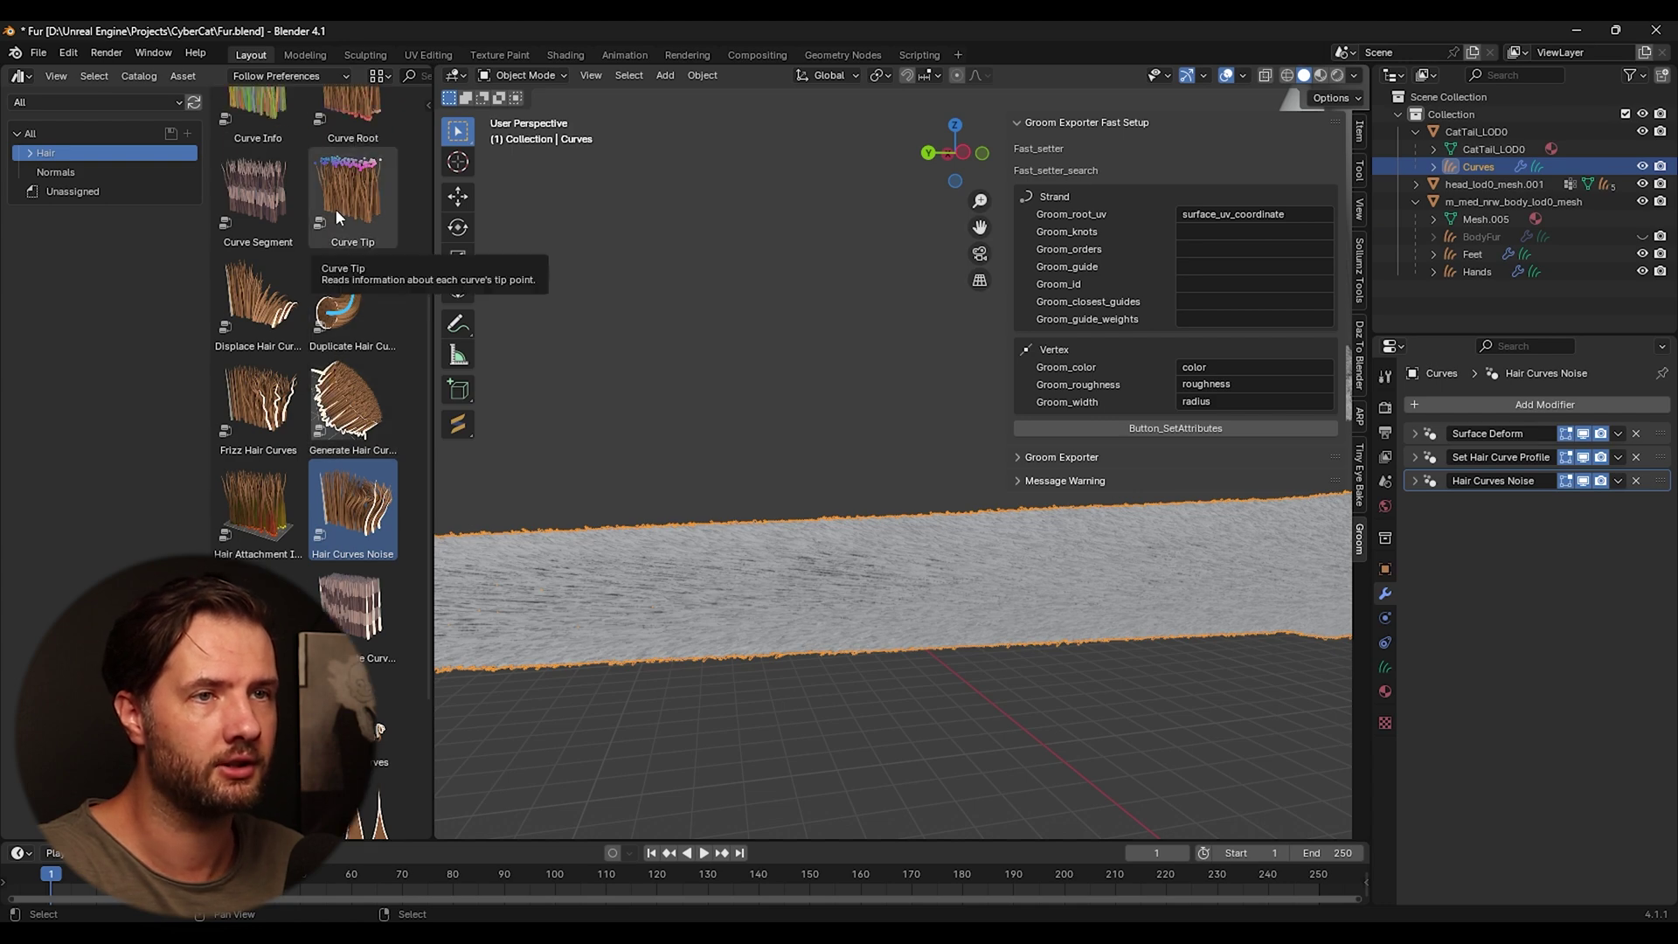
pyautogui.click(247, 397)
pyautogui.moveTo(247, 398); pyautogui.dragTo(757, 566)
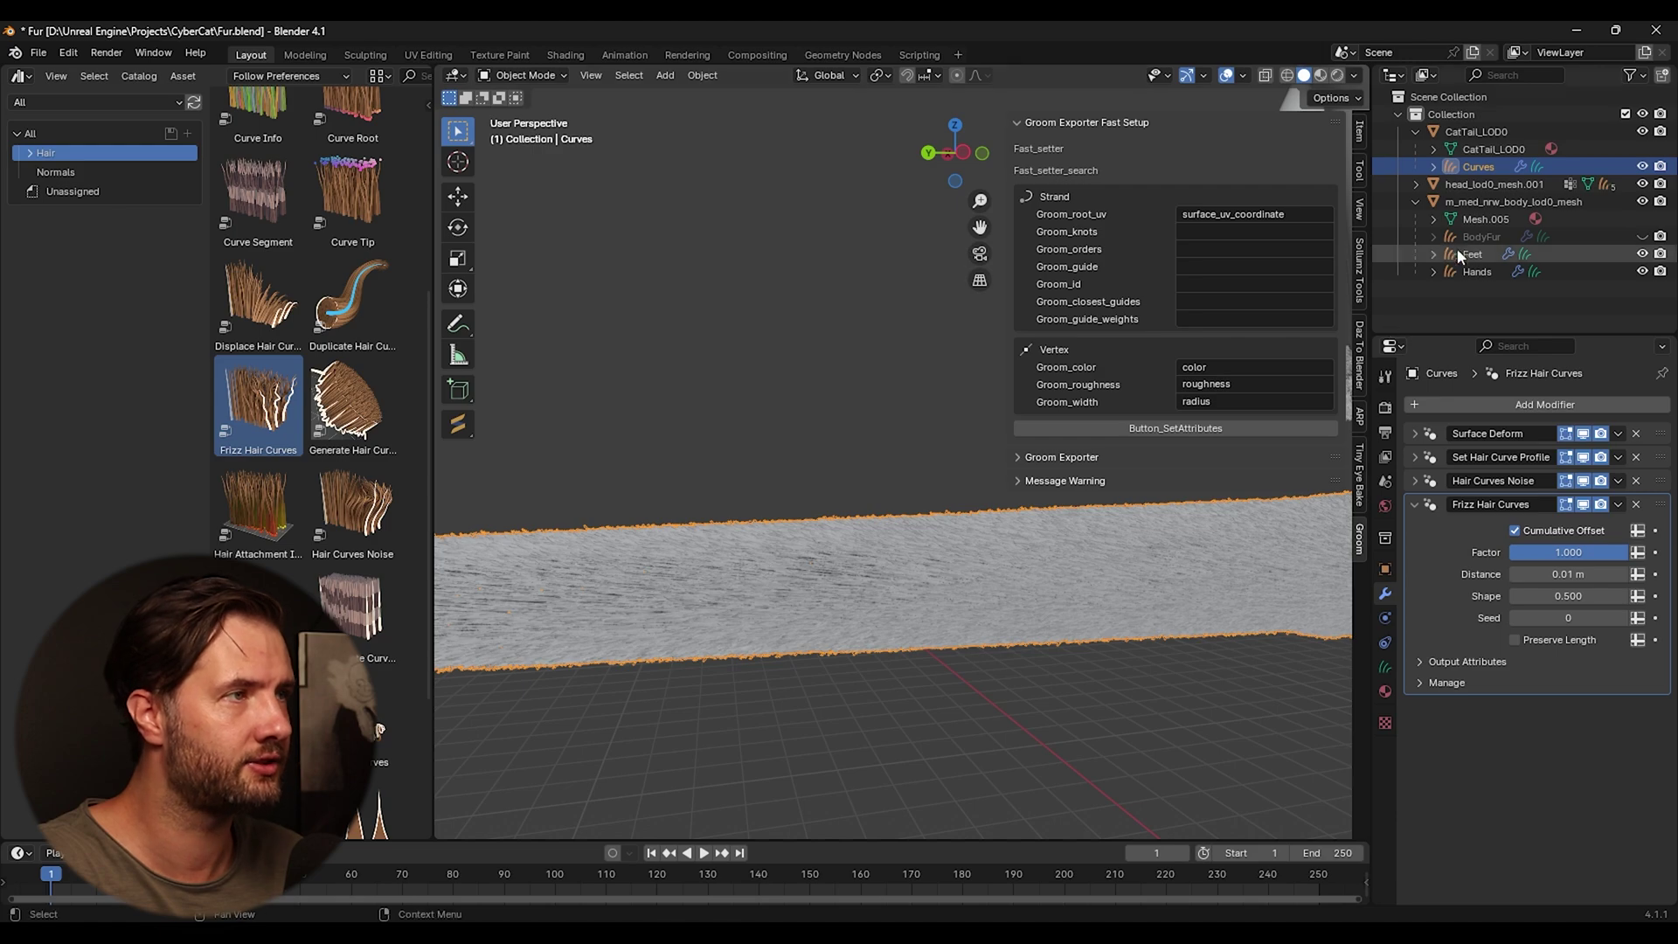
pyautogui.moveTo(1563, 574); pyautogui.dragTo(1663, 574)
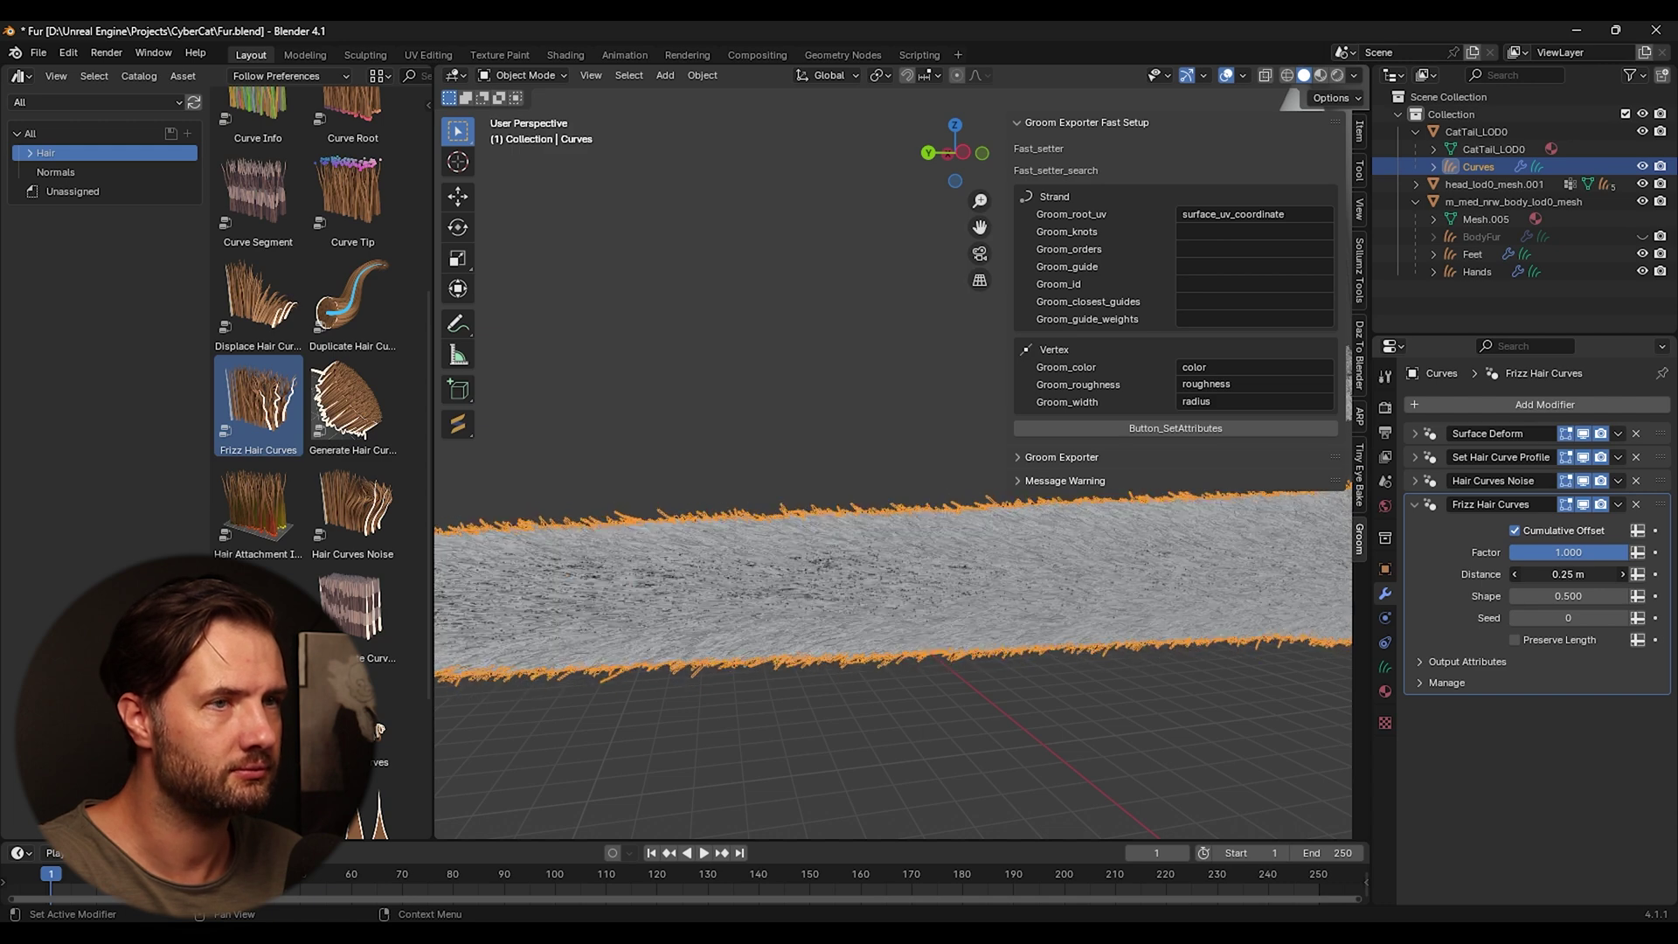
pyautogui.click(1556, 574)
pyautogui.write('0.2')
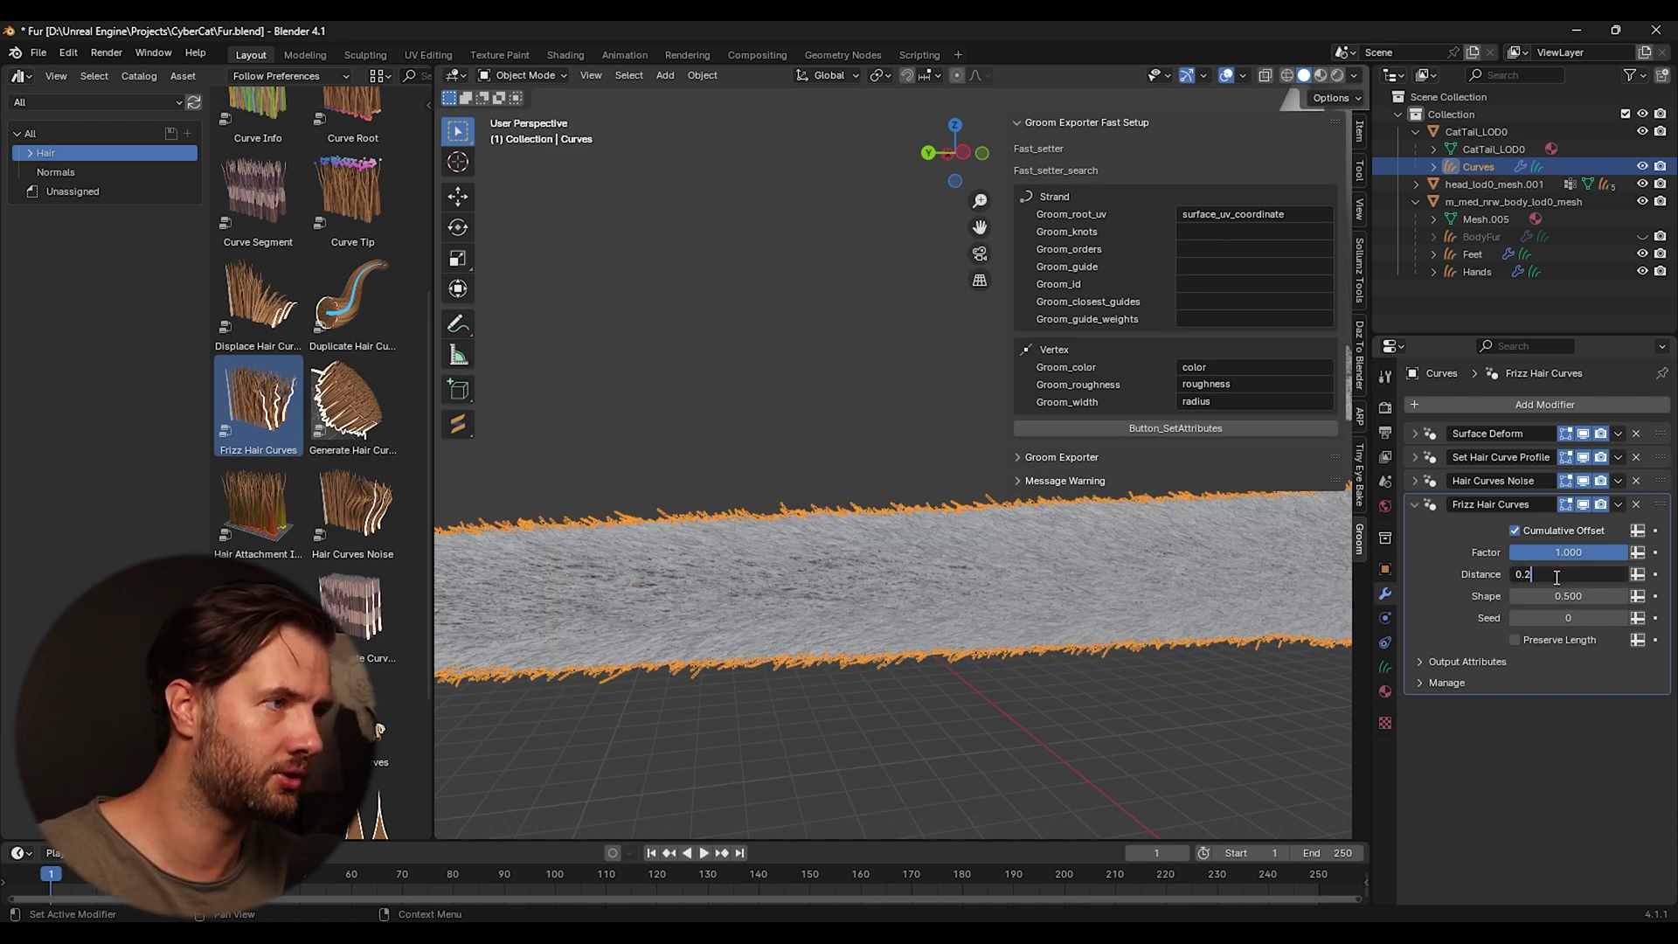
pyautogui.press('Return')
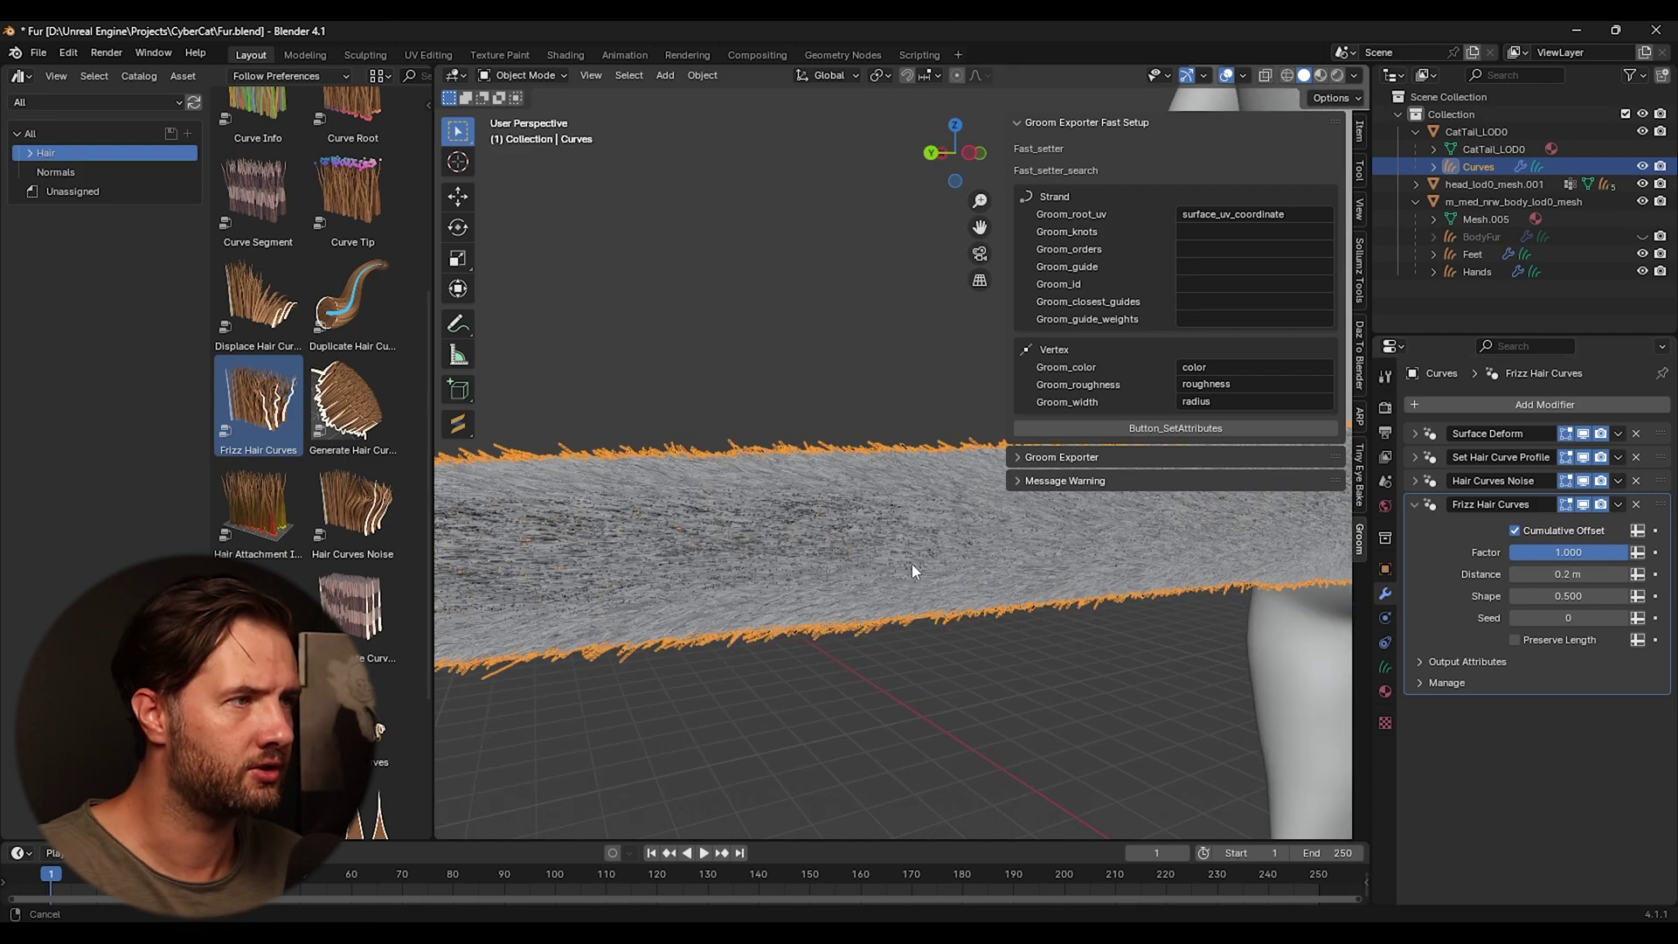
# Step: Set the Frizz Hair Curves shape to 0.02
pyautogui.moveTo(1567, 596); pyautogui.dragTo(1603, 597)
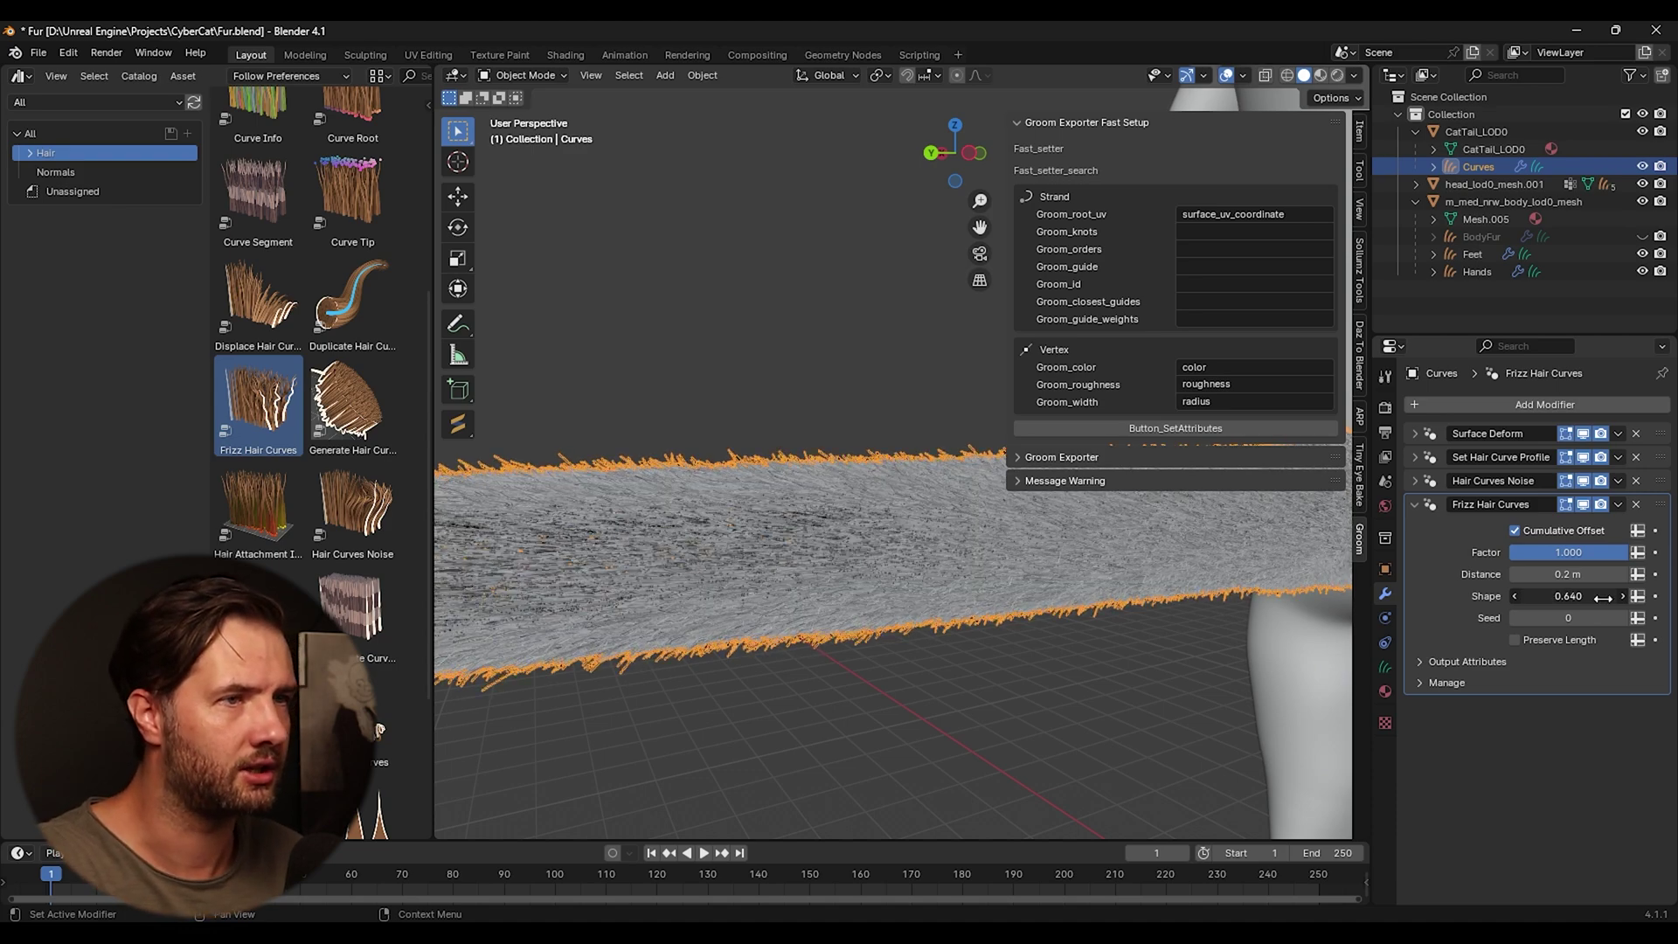
pyautogui.click(1598, 598)
pyautogui.write('0')
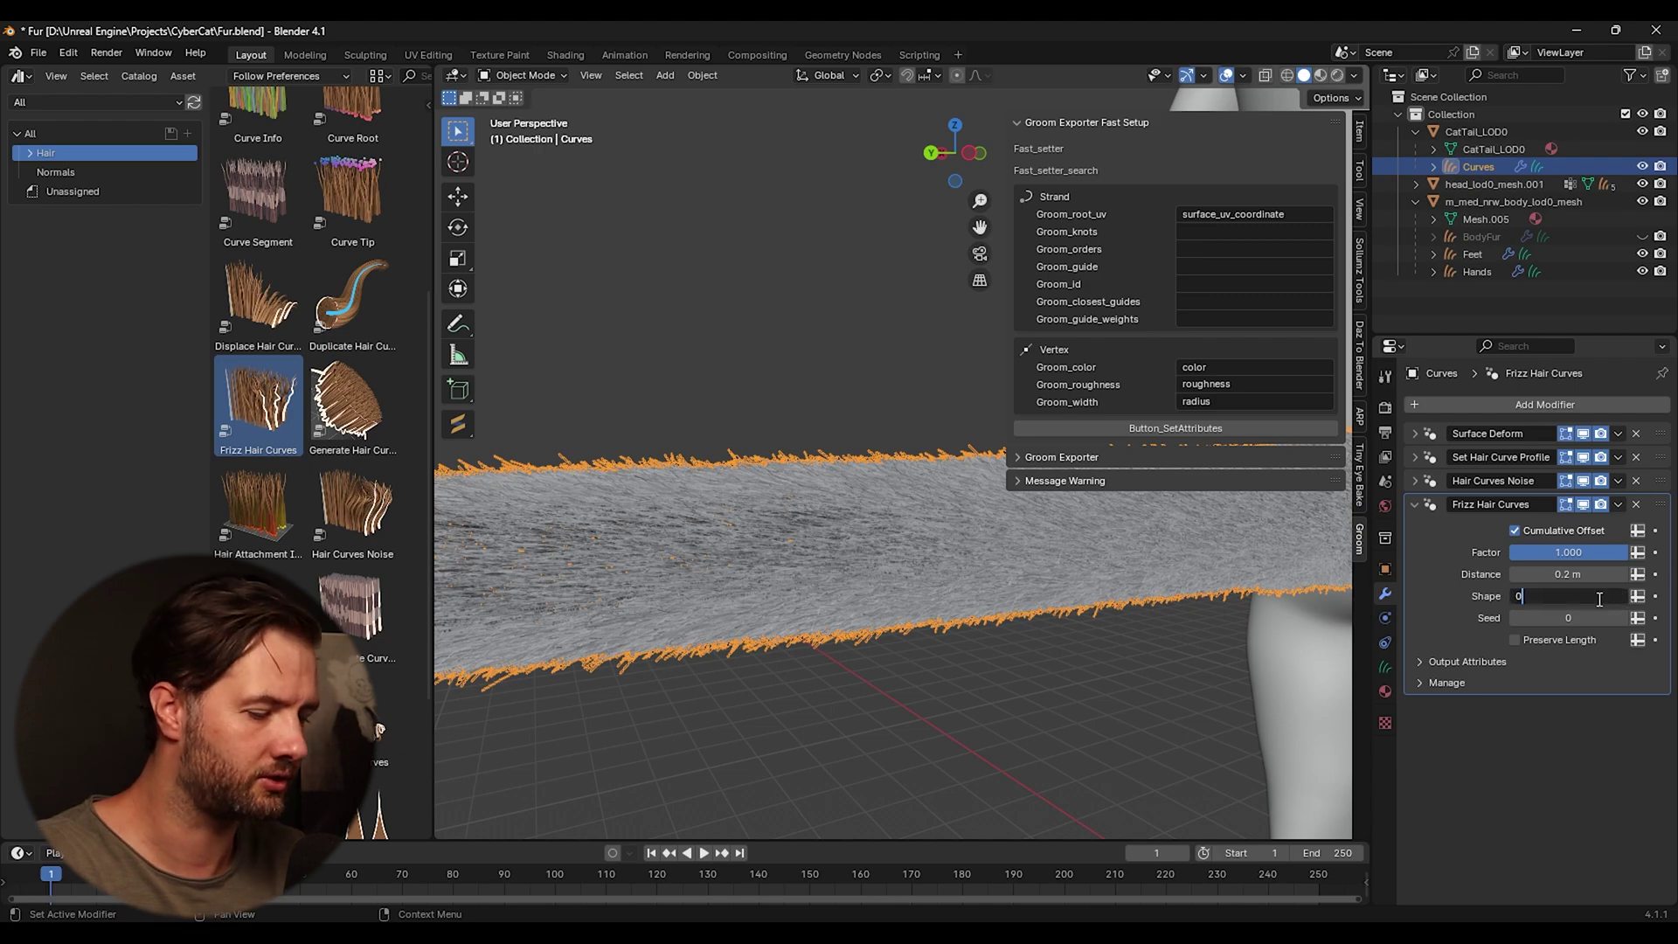
pyautogui.write('.02')
pyautogui.press('Return')
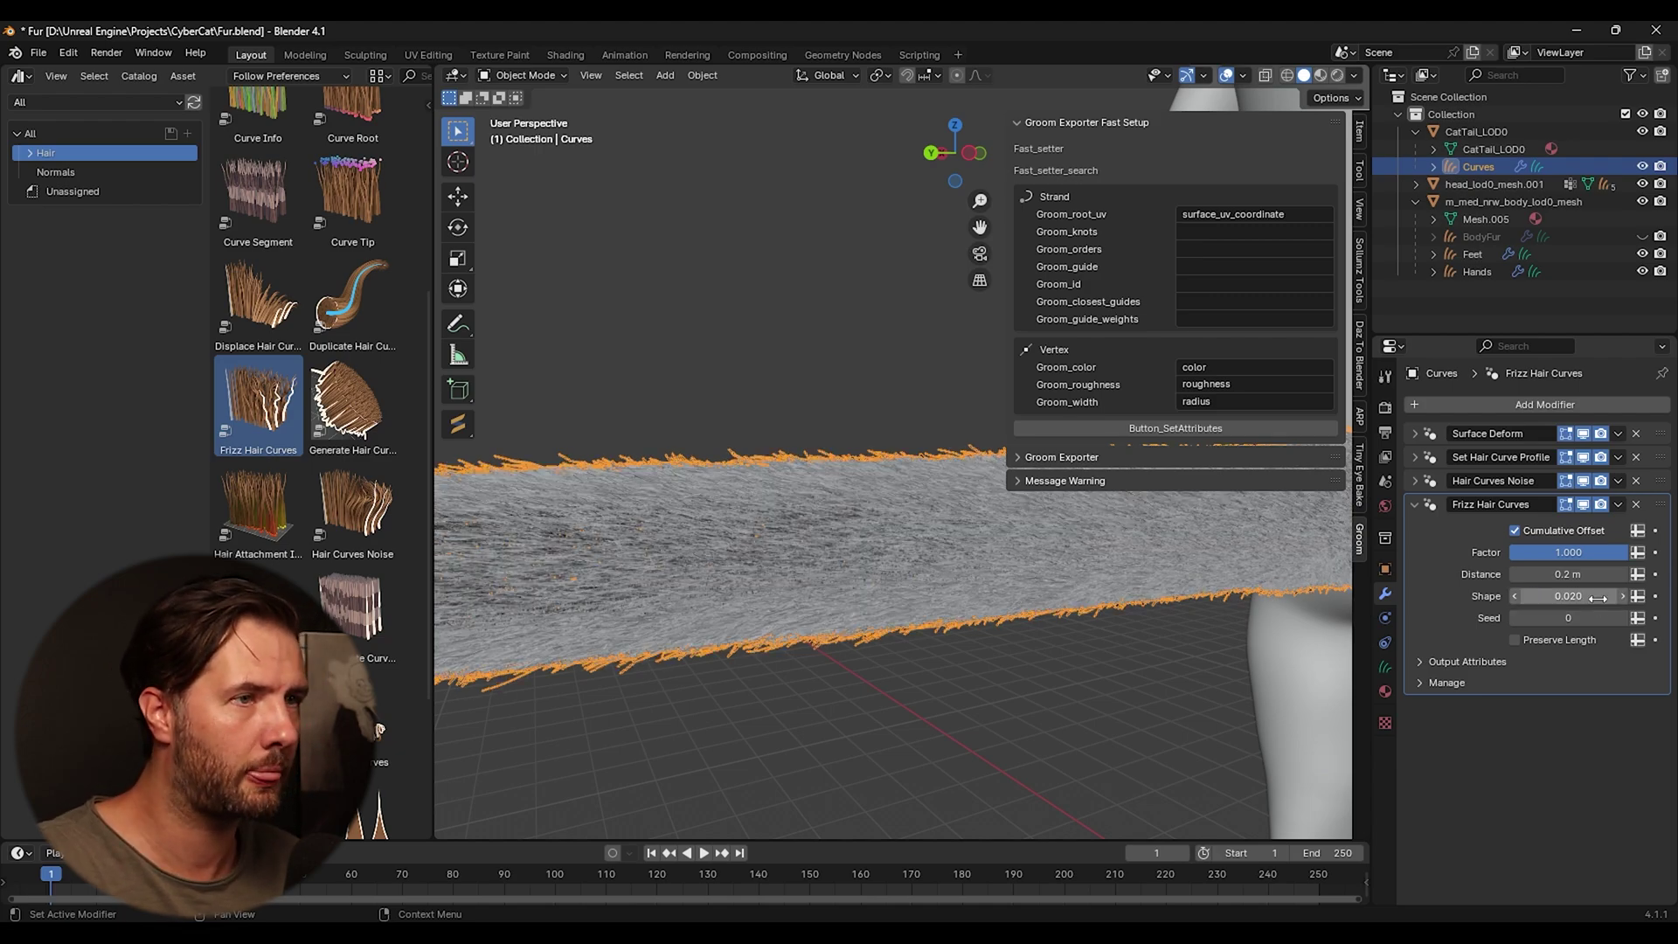
# Step: Compare the tail fur with the Frizz Hair Curves modifier disabled and enabled in the viewport
pyautogui.moveTo(856, 695); pyautogui.dragTo(1008, 699, button='middle')
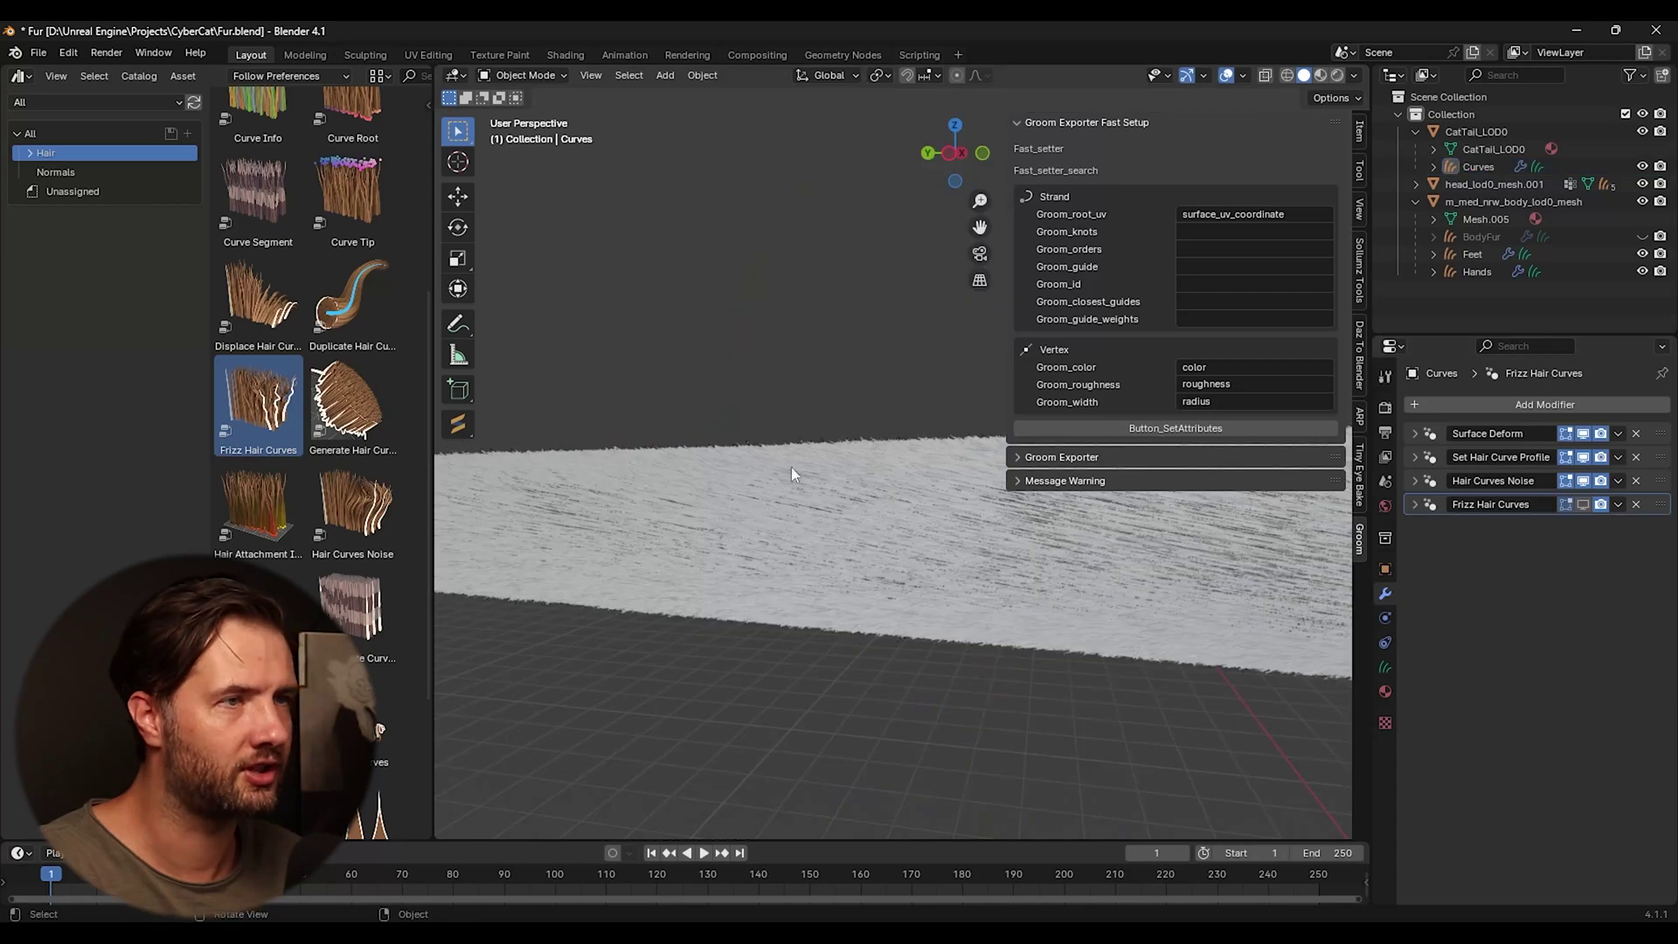
pyautogui.click(1582, 504)
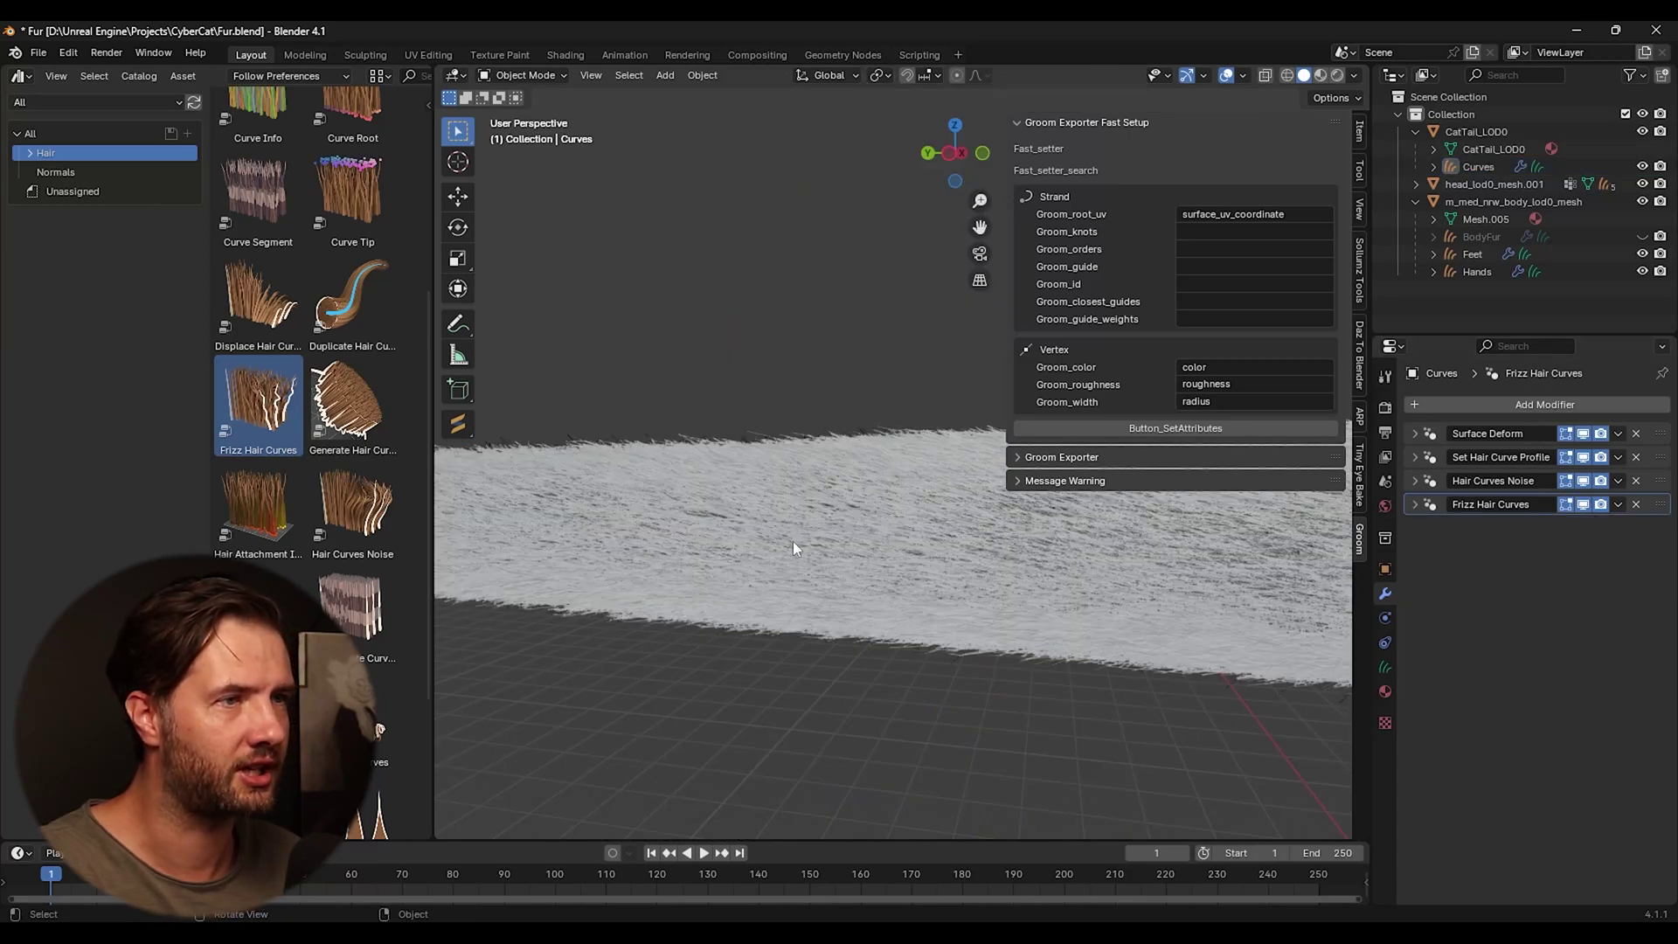
pyautogui.moveTo(793, 551); pyautogui.dragTo(874, 567, button='middle')
# Step: Unhide the BodyFur curves and select them to view their modifier stack with its settings collapsed
pyautogui.click(1642, 236)
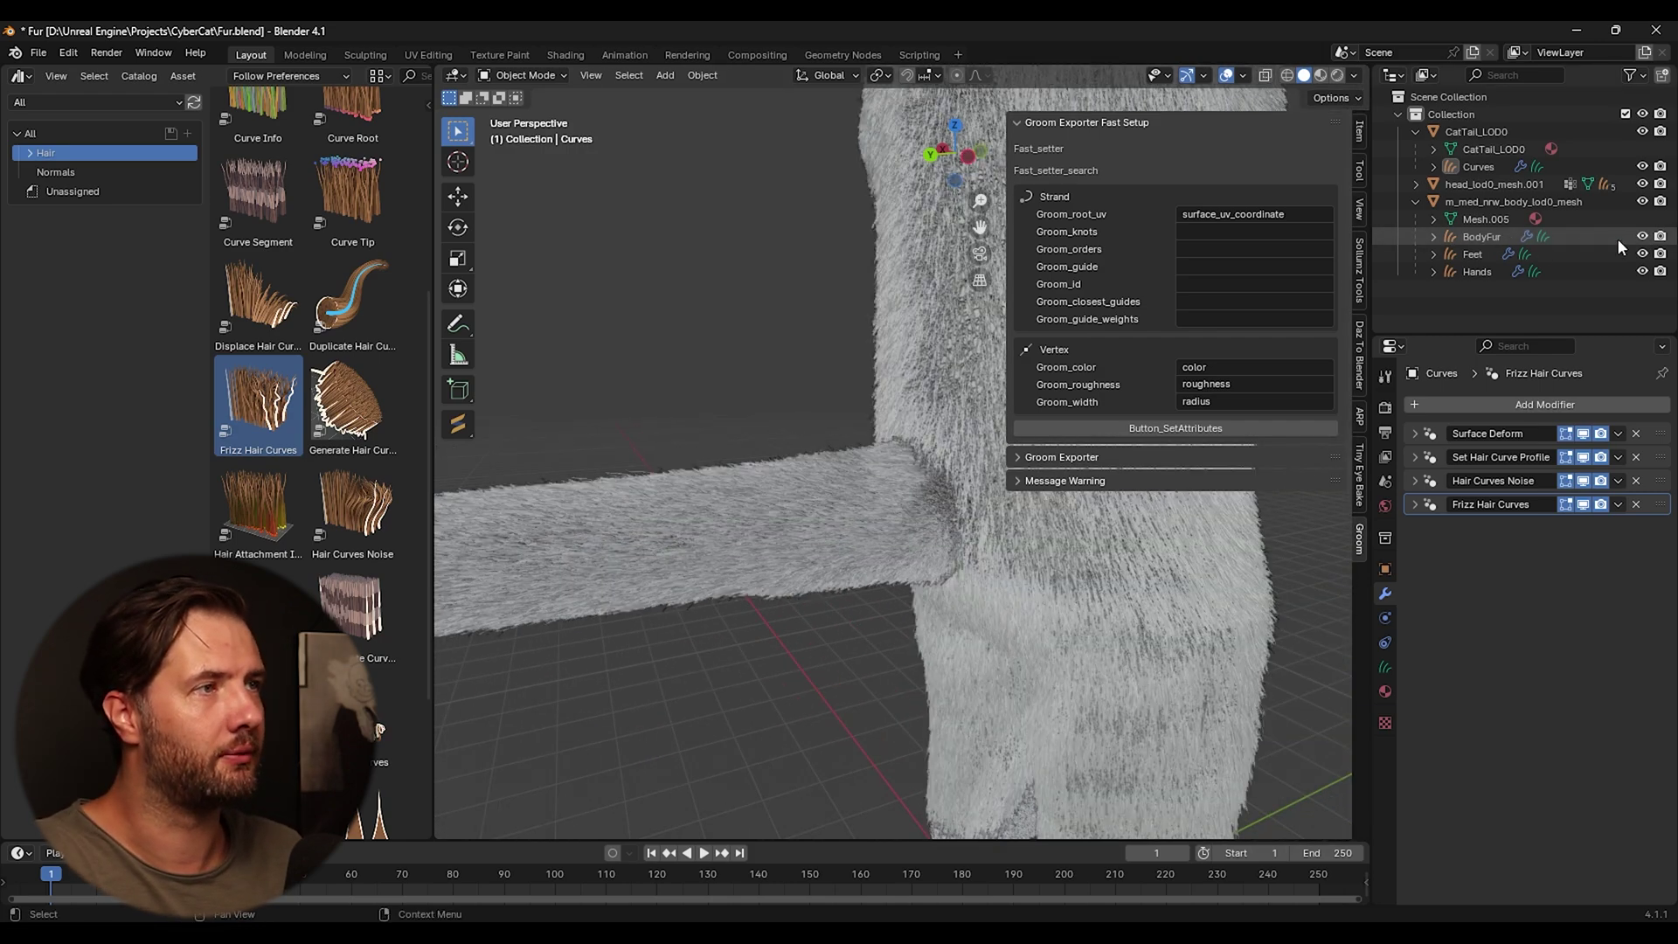
pyautogui.click(1476, 236)
pyautogui.moveTo(952, 525); pyautogui.dragTo(756, 621, button='middle')
pyautogui.click(1414, 504)
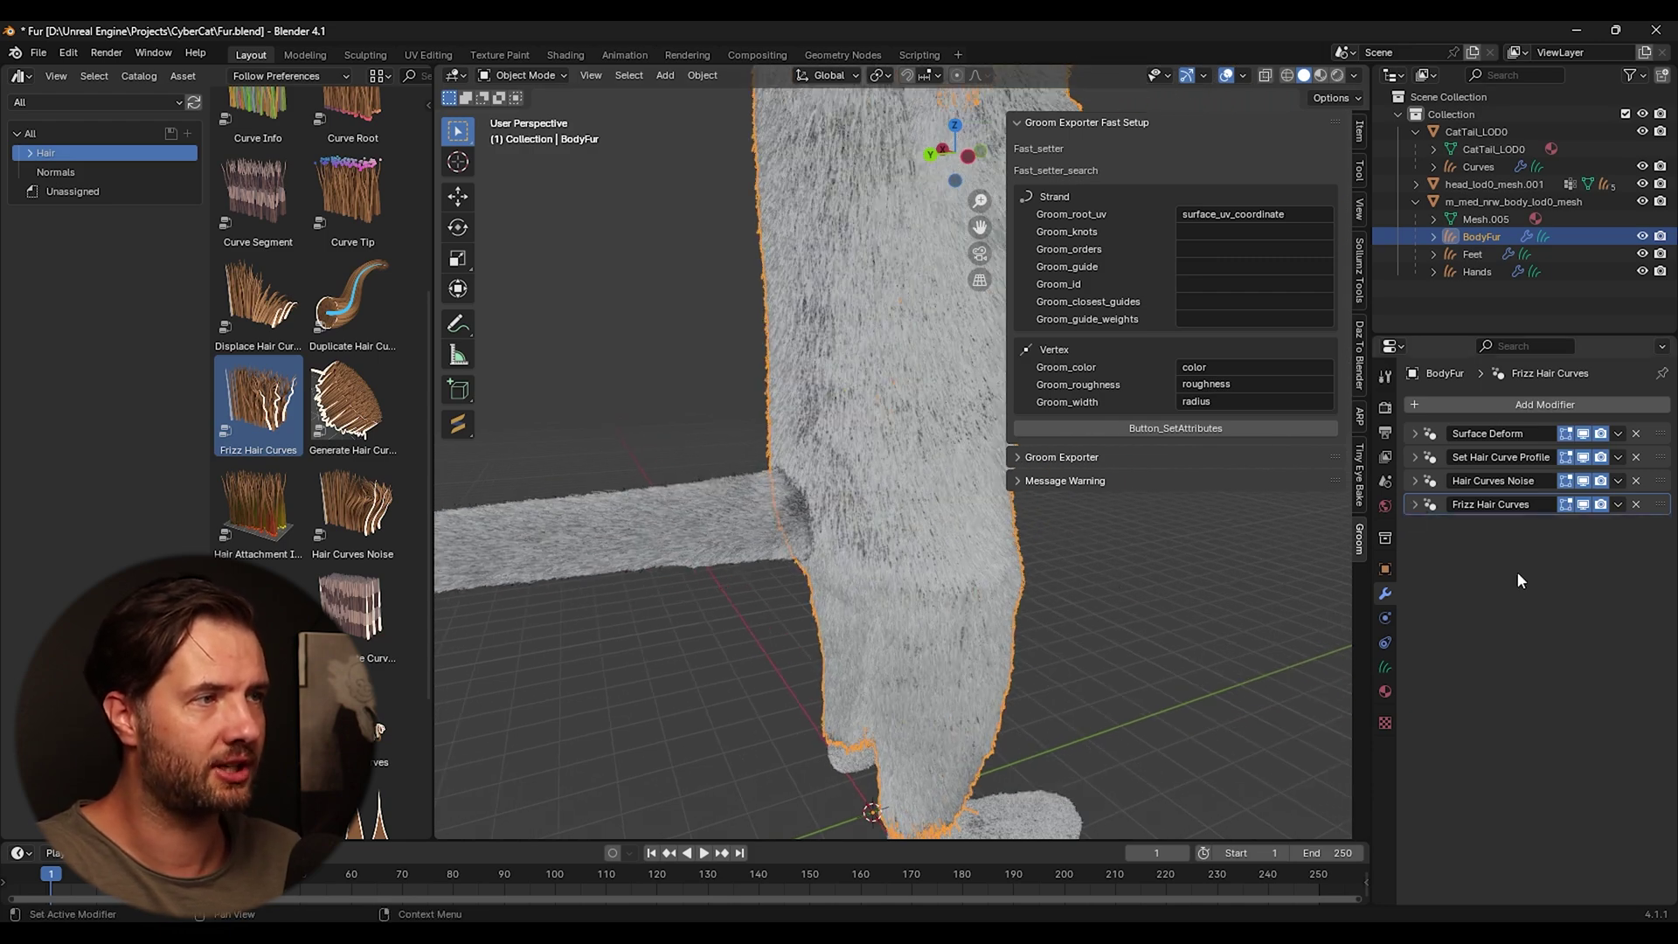
# Step: Examine the fur across the whole cat from the back, side and front, including the head, neck and body
pyautogui.moveTo(970, 525); pyautogui.dragTo(804, 354, button='middle')
pyautogui.click(805, 364)
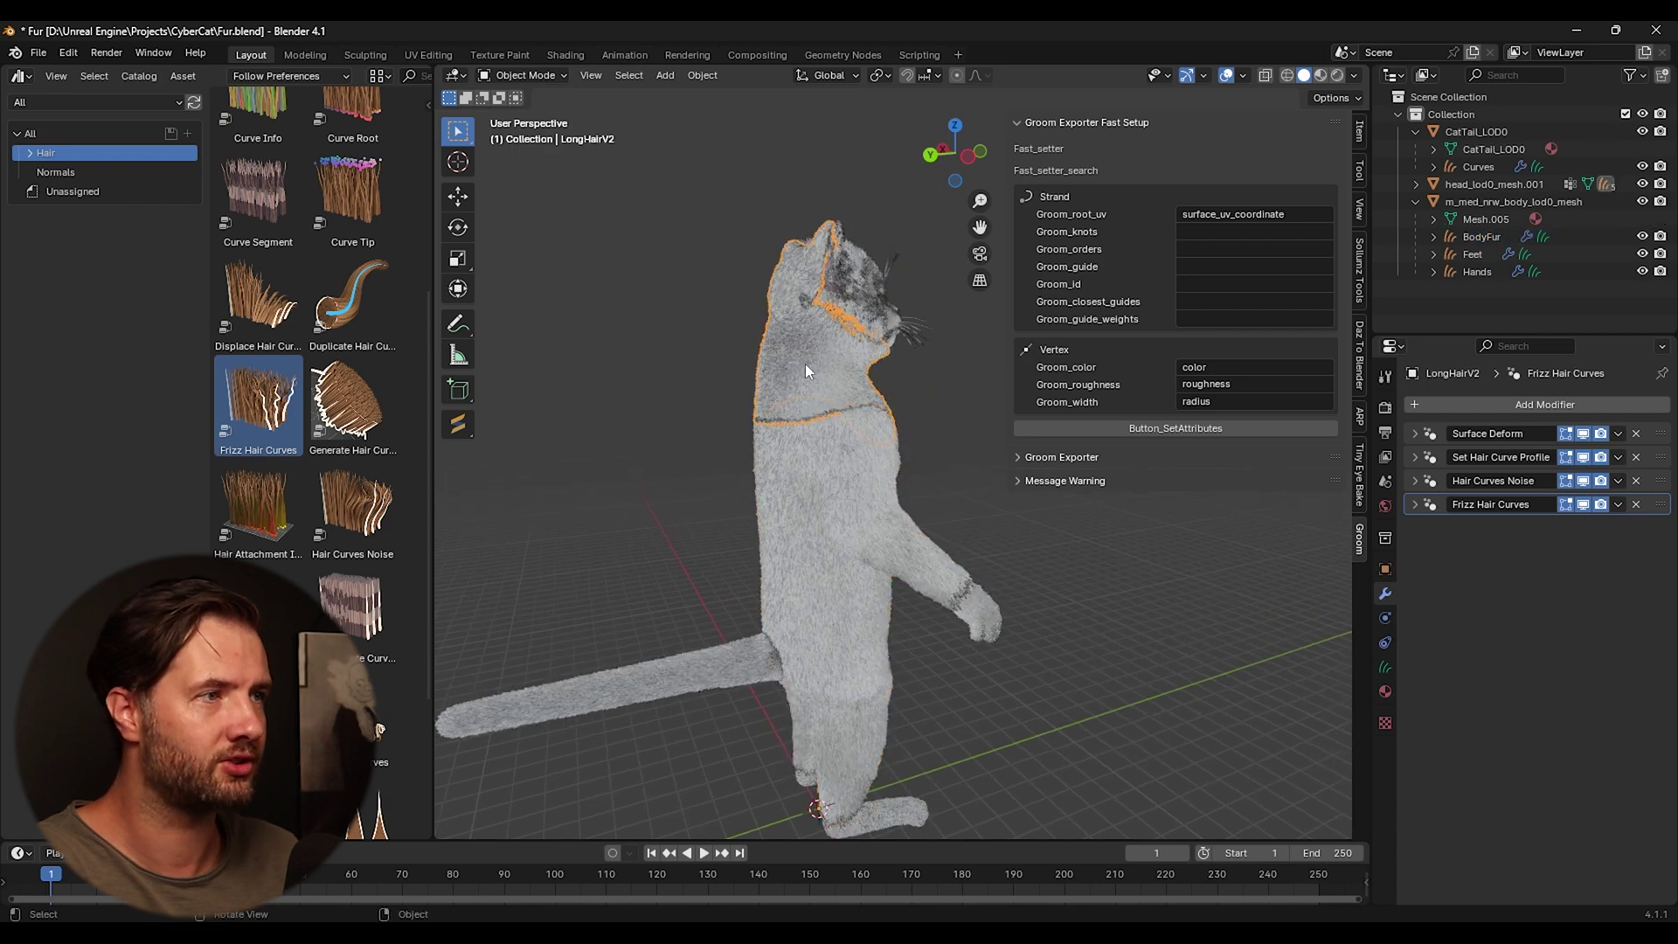
pyautogui.click(840, 289)
pyautogui.click(872, 327)
pyautogui.press('KP_Decimal')
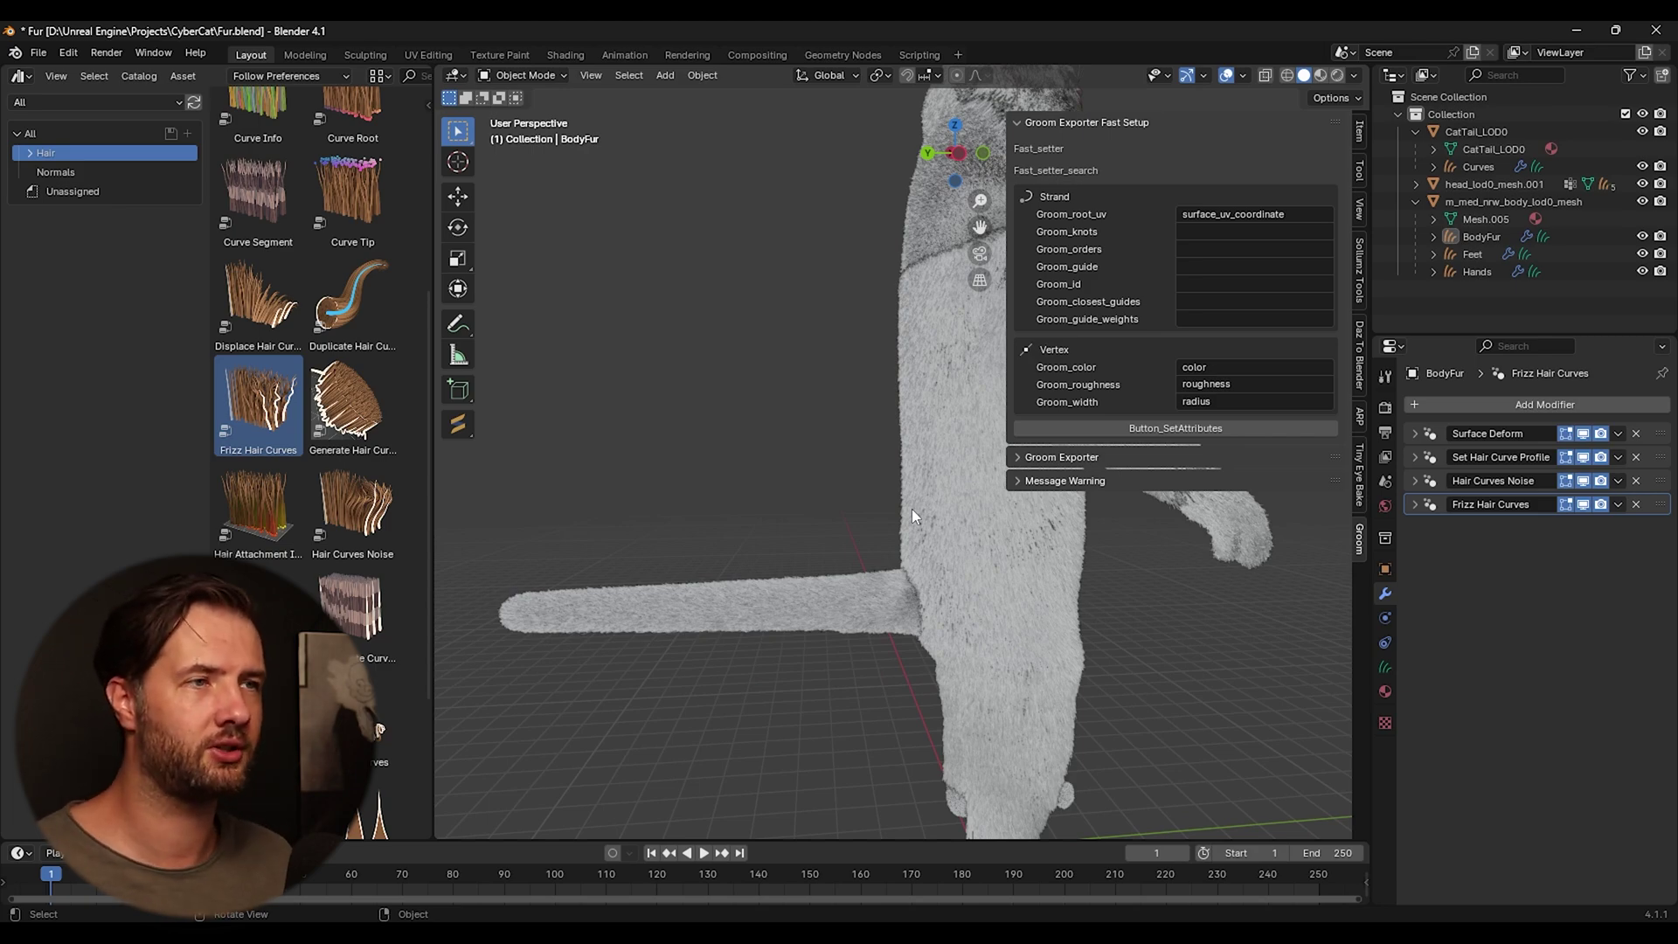
pyautogui.scroll(-3, 914, 500)
pyautogui.moveTo(914, 501); pyautogui.dragTo(722, 401, button='middle')
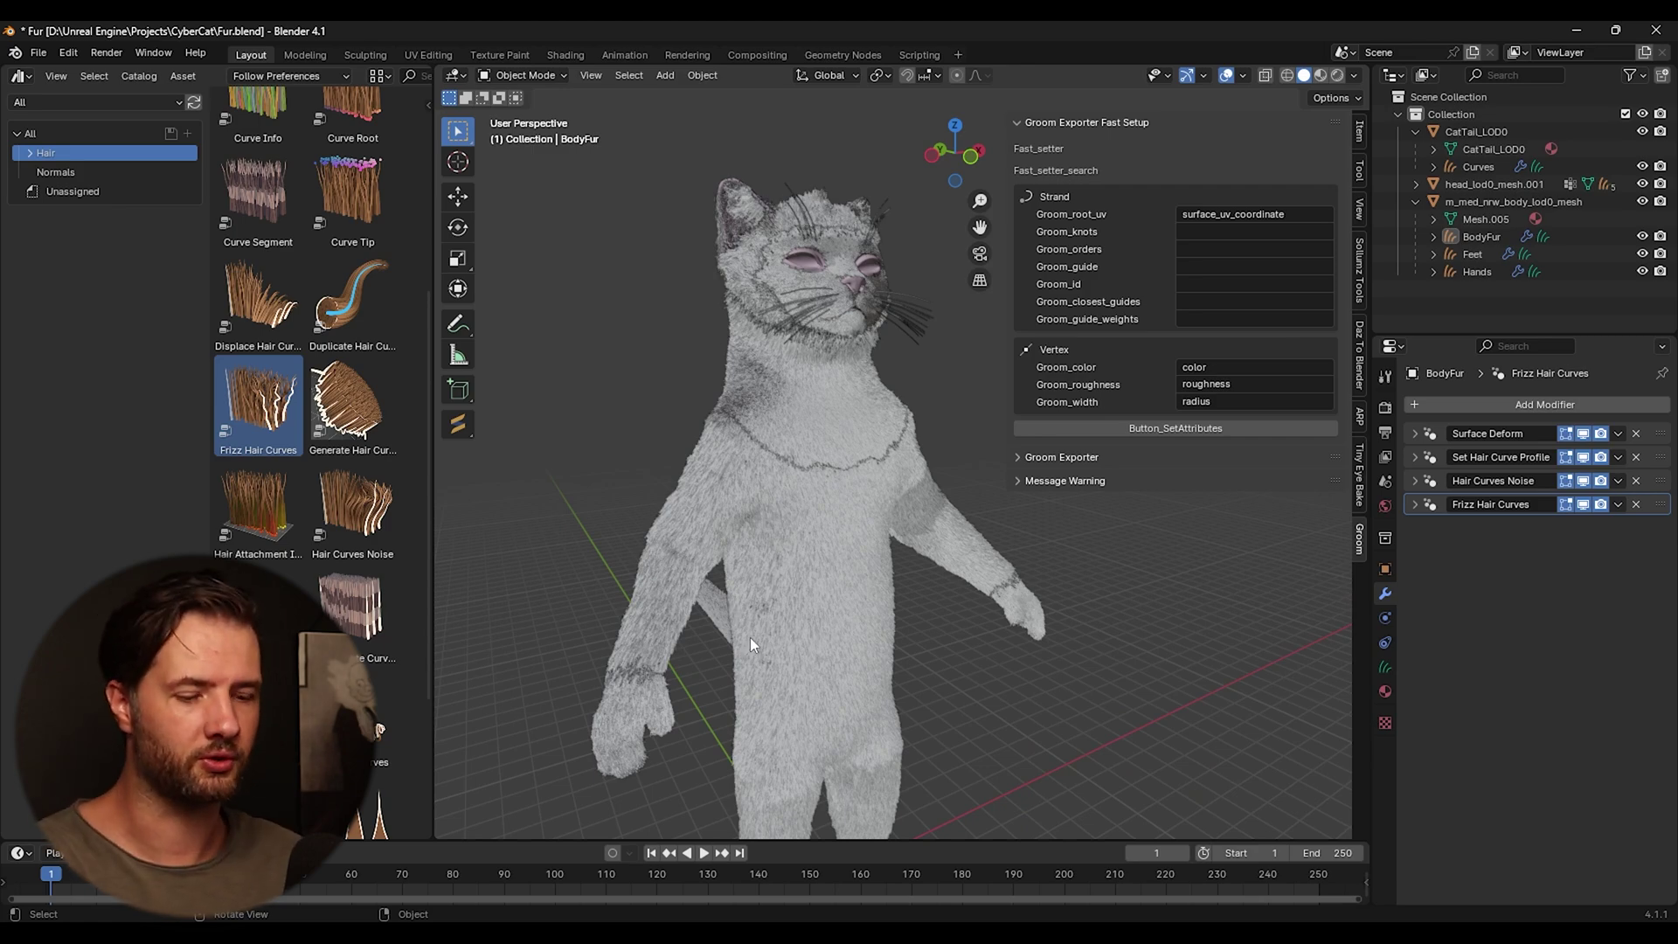
pyautogui.moveTo(750, 637); pyautogui.dragTo(809, 655, button='middle')
pyautogui.scroll(4, 1066, 507)
# Step: Select the tail's fur curves and examine up close where the tail meets the body
pyautogui.click(1015, 565)
pyautogui.click(983, 543)
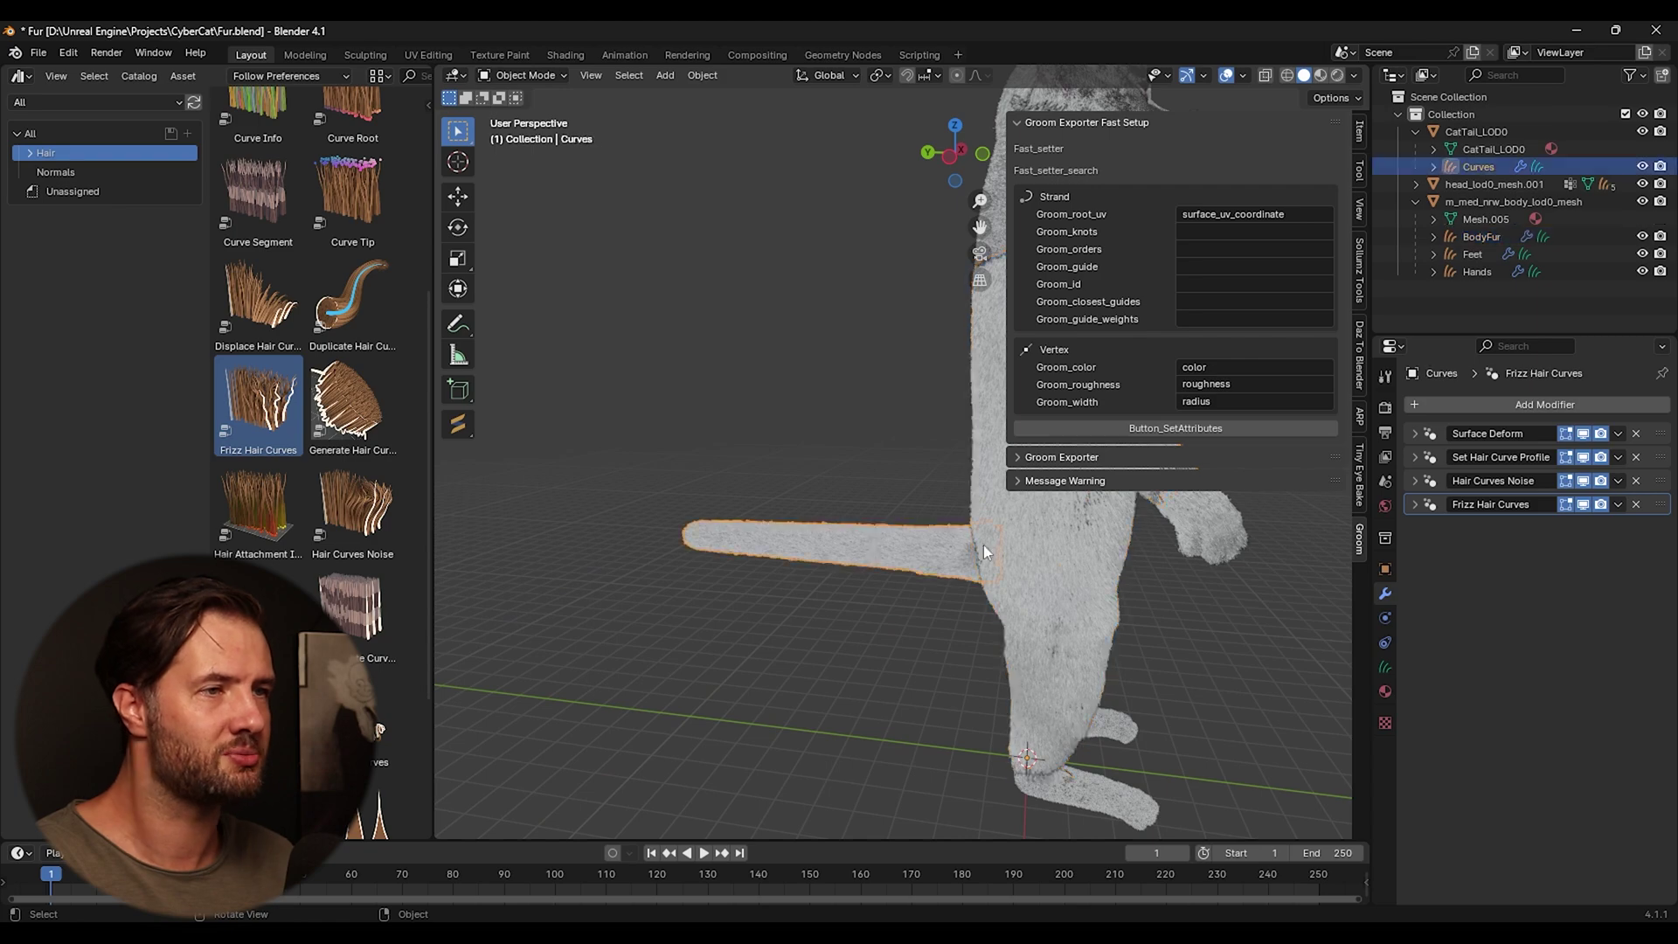
pyautogui.click(983, 544)
pyautogui.click(1001, 555)
pyautogui.scroll(5, 763, 558)
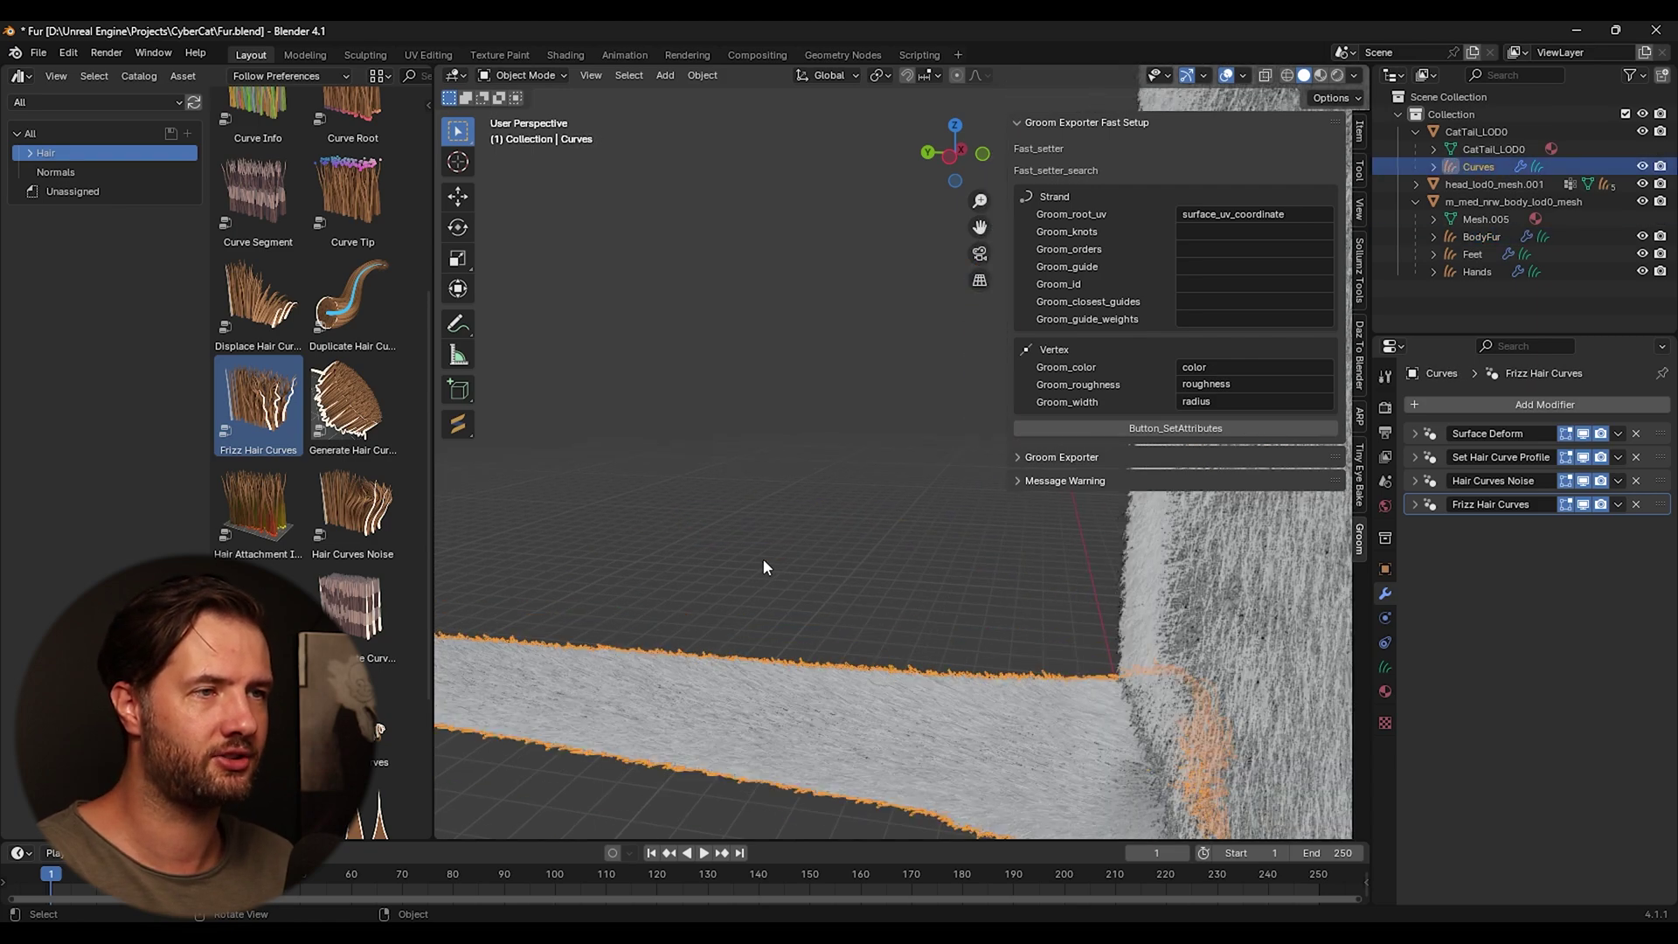
pyautogui.scroll(-4, 928, 566)
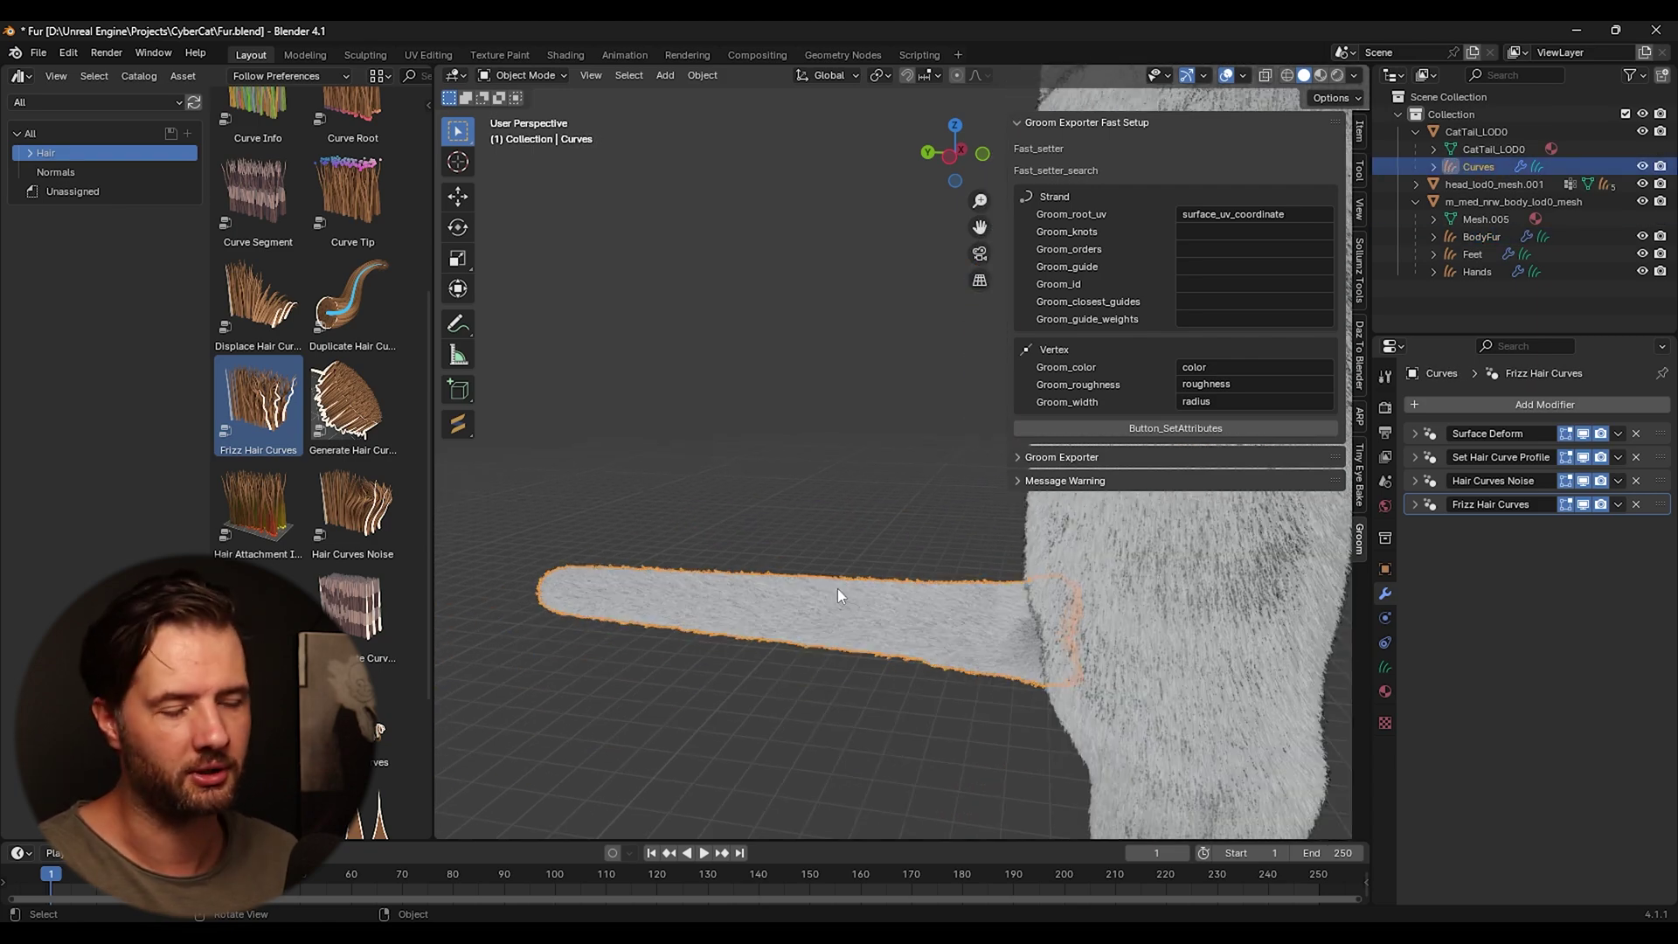
pyautogui.keyDown('shift'); pyautogui.moveTo(837, 589); pyautogui.dragTo(721, 484, button='middle'); pyautogui.keyUp('shift')
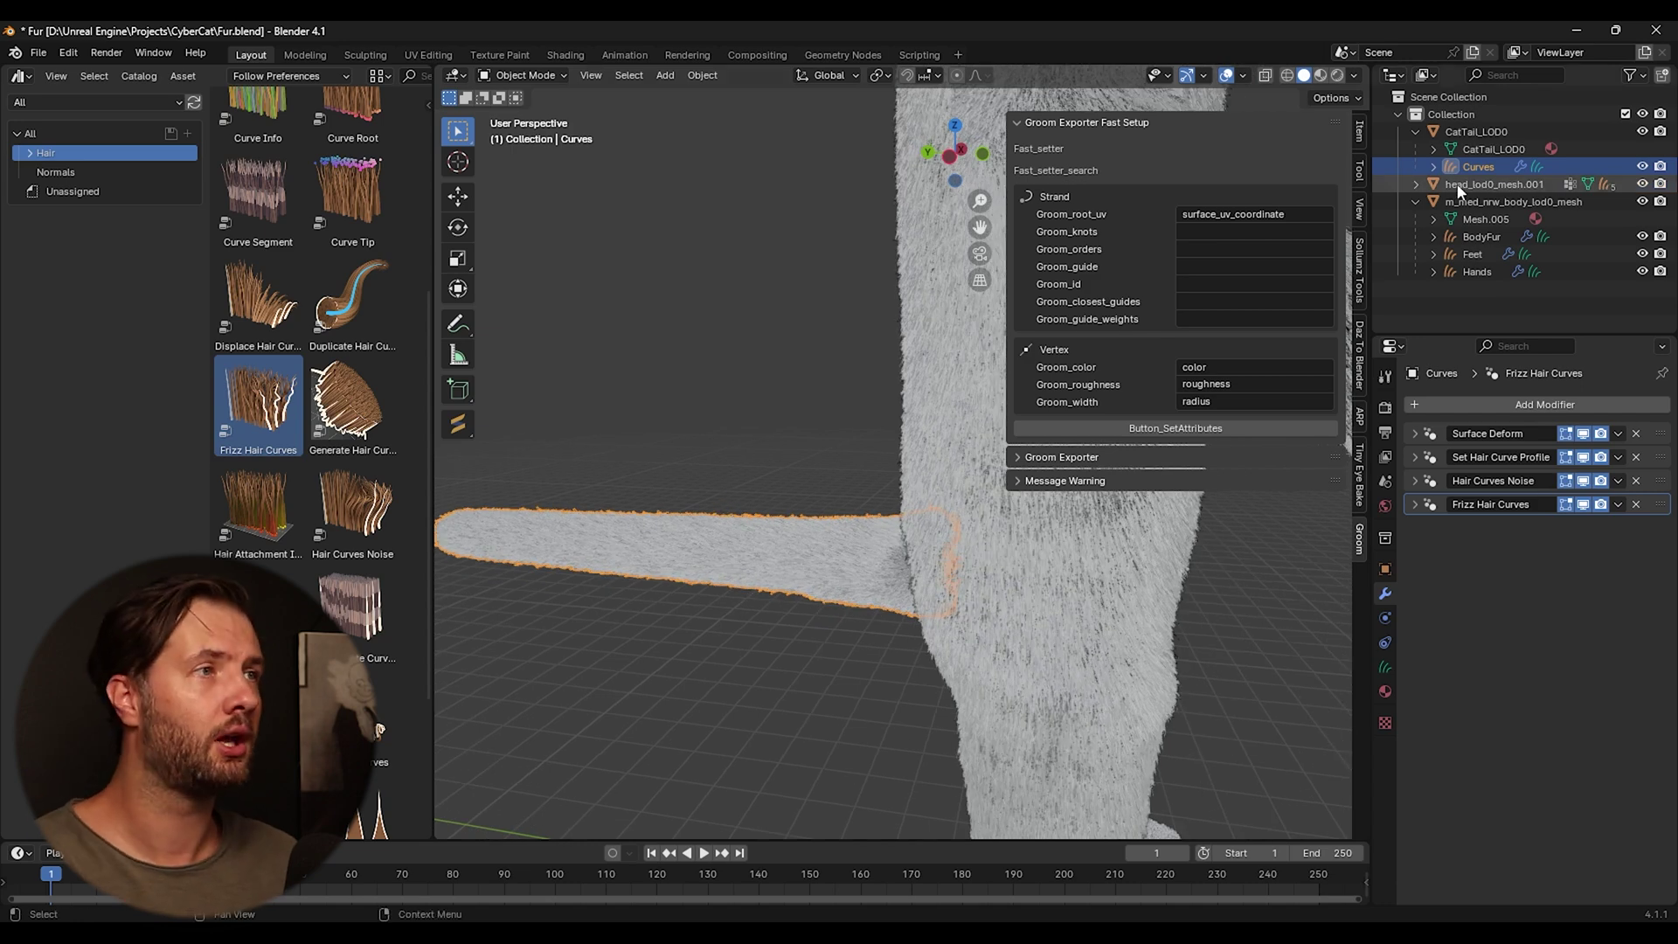
# Step: View the tail's Curves object, and select the BodyFur, Feet and Hands curves together to see the areas they cover
pyautogui.click(1481, 150)
pyautogui.click(1488, 167)
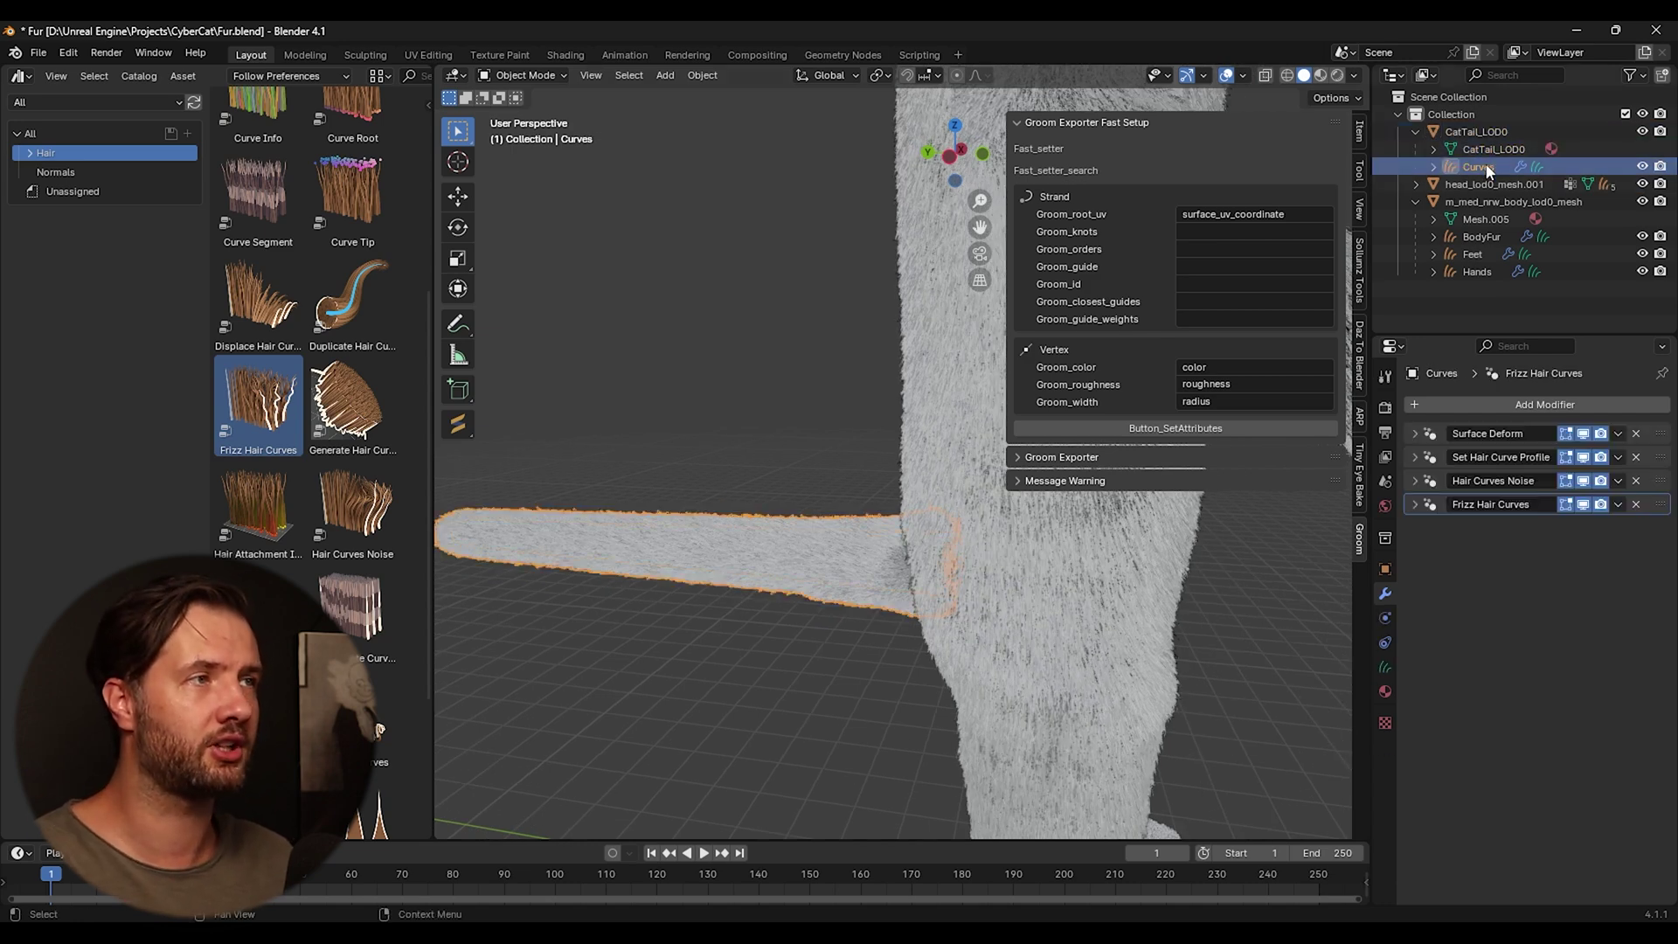
pyautogui.moveTo(970, 341); pyautogui.dragTo(1177, 304, button='middle')
pyautogui.click(1484, 239)
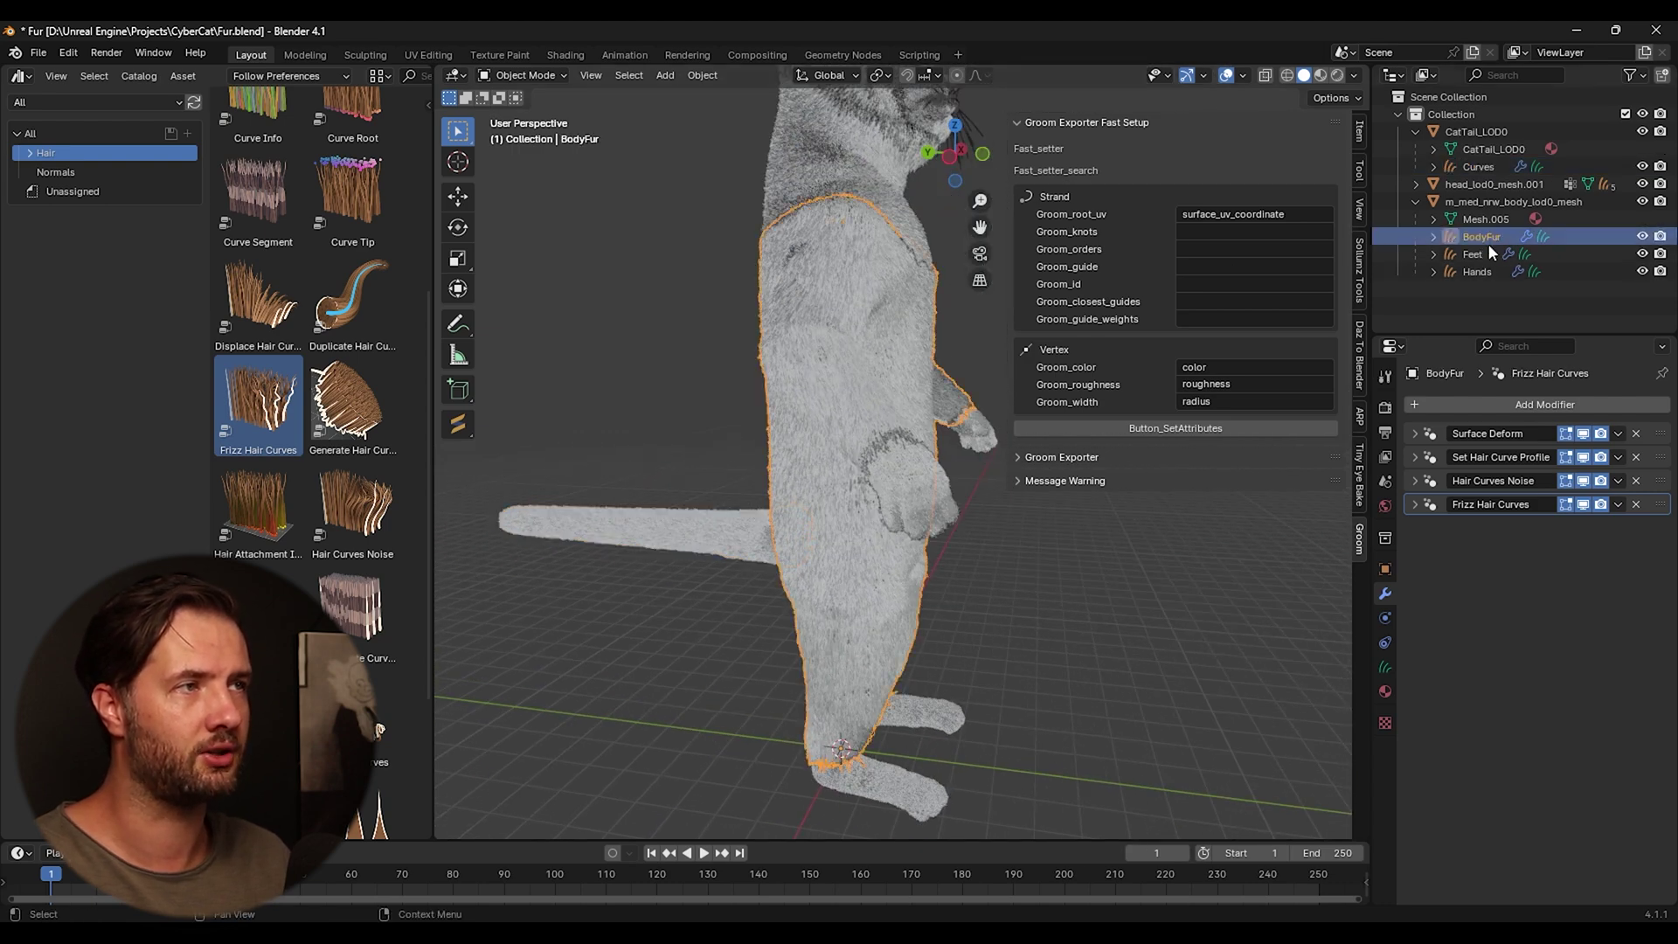
pyautogui.keyDown('shift'); pyautogui.click(1485, 269); pyautogui.keyUp('shift')
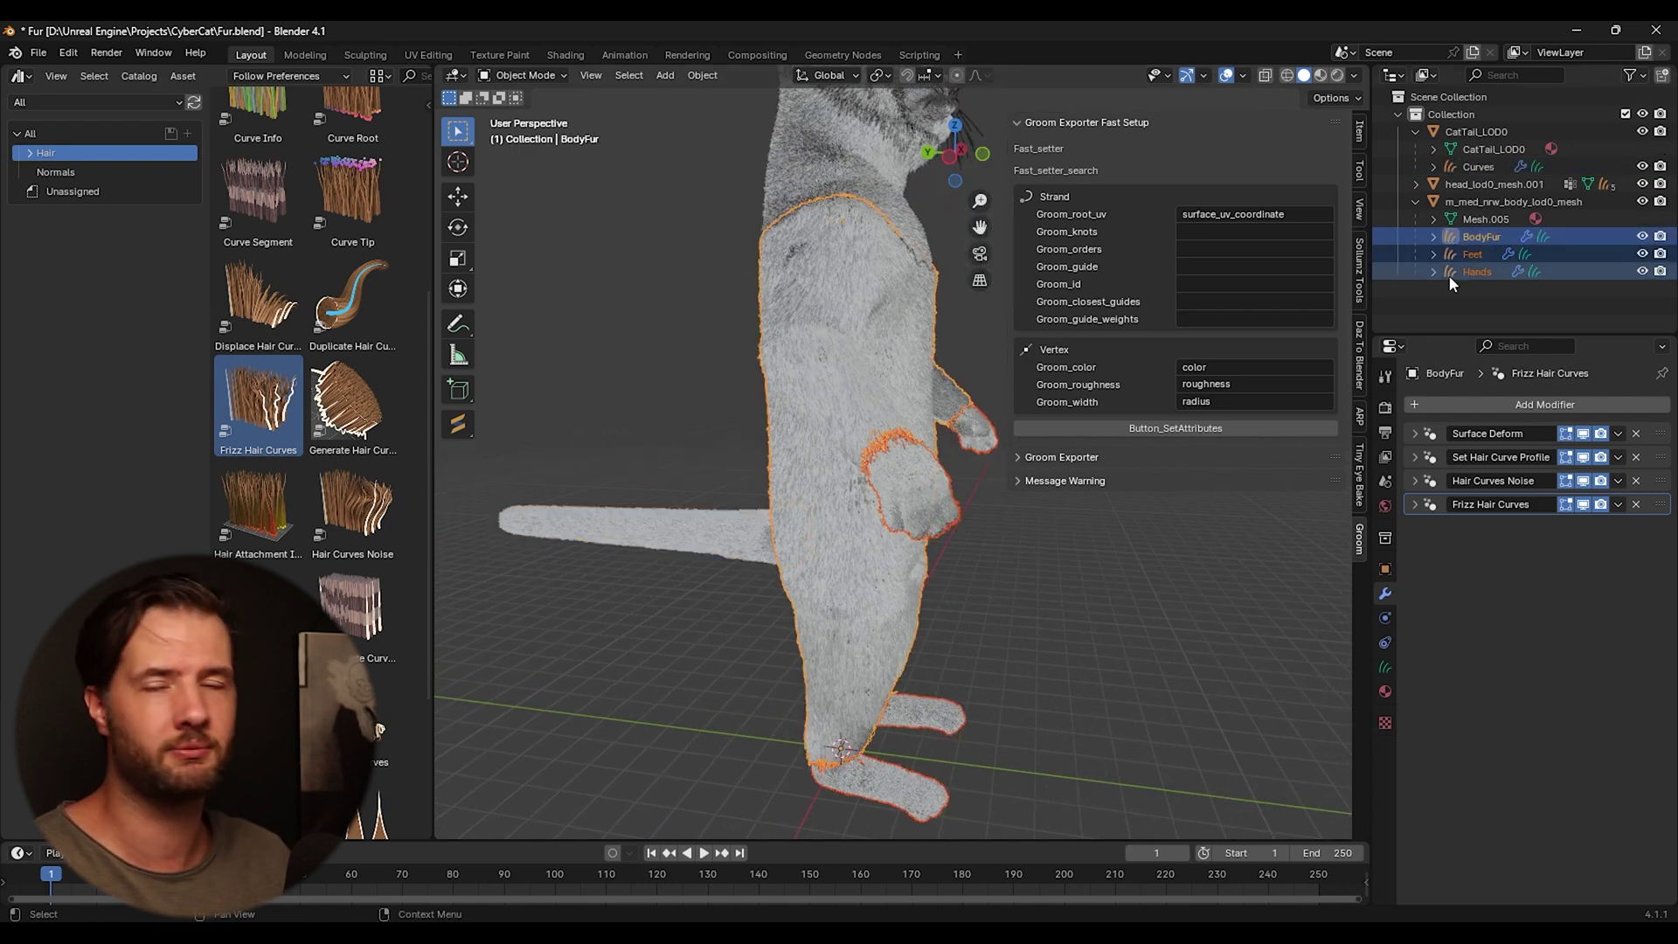
# Step: Rename the tail's Curves object to TailFur
pyautogui.click(1481, 168)
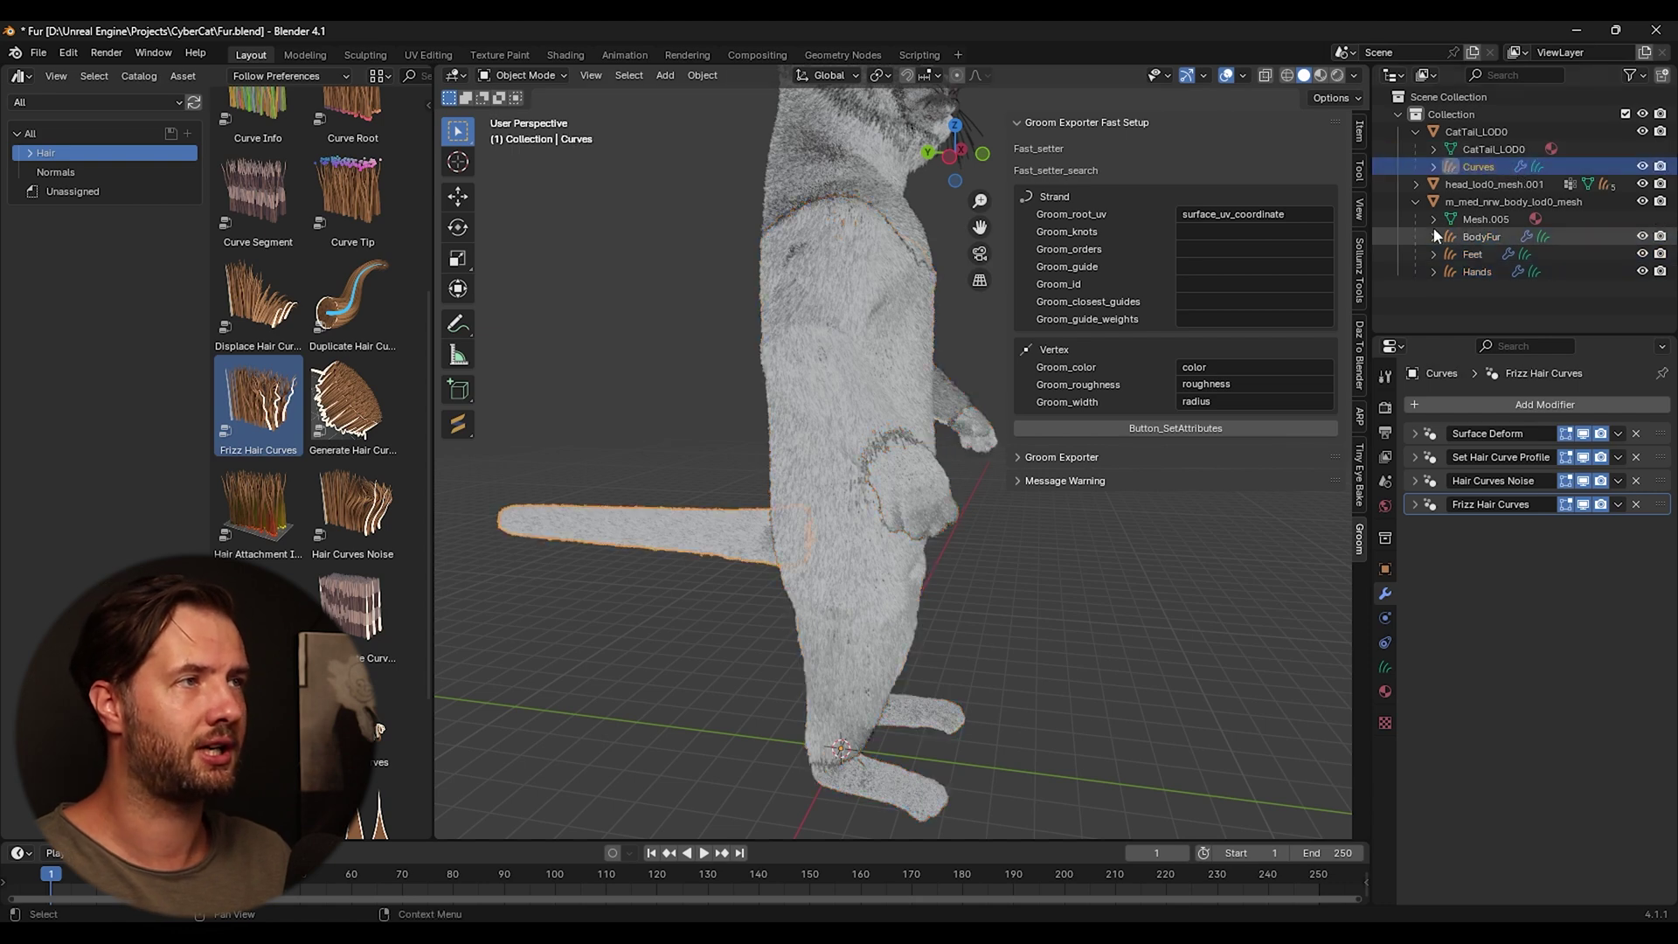
pyautogui.doubleClick(1477, 165)
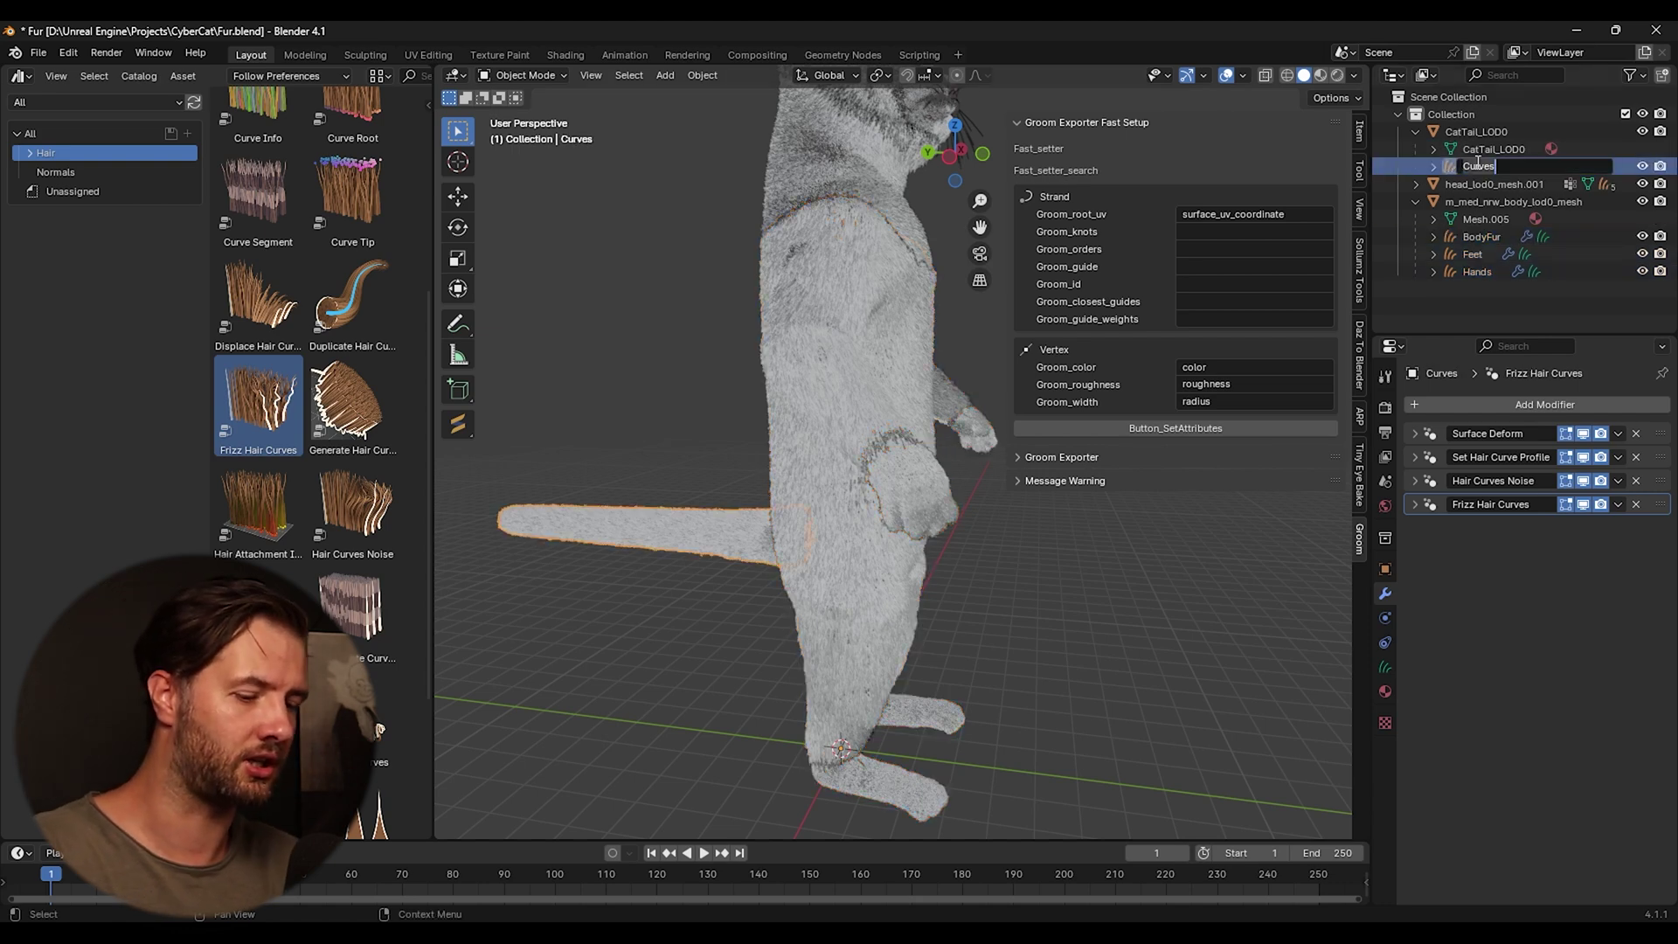
pyautogui.write('TailFur')
pyautogui.press('Return')
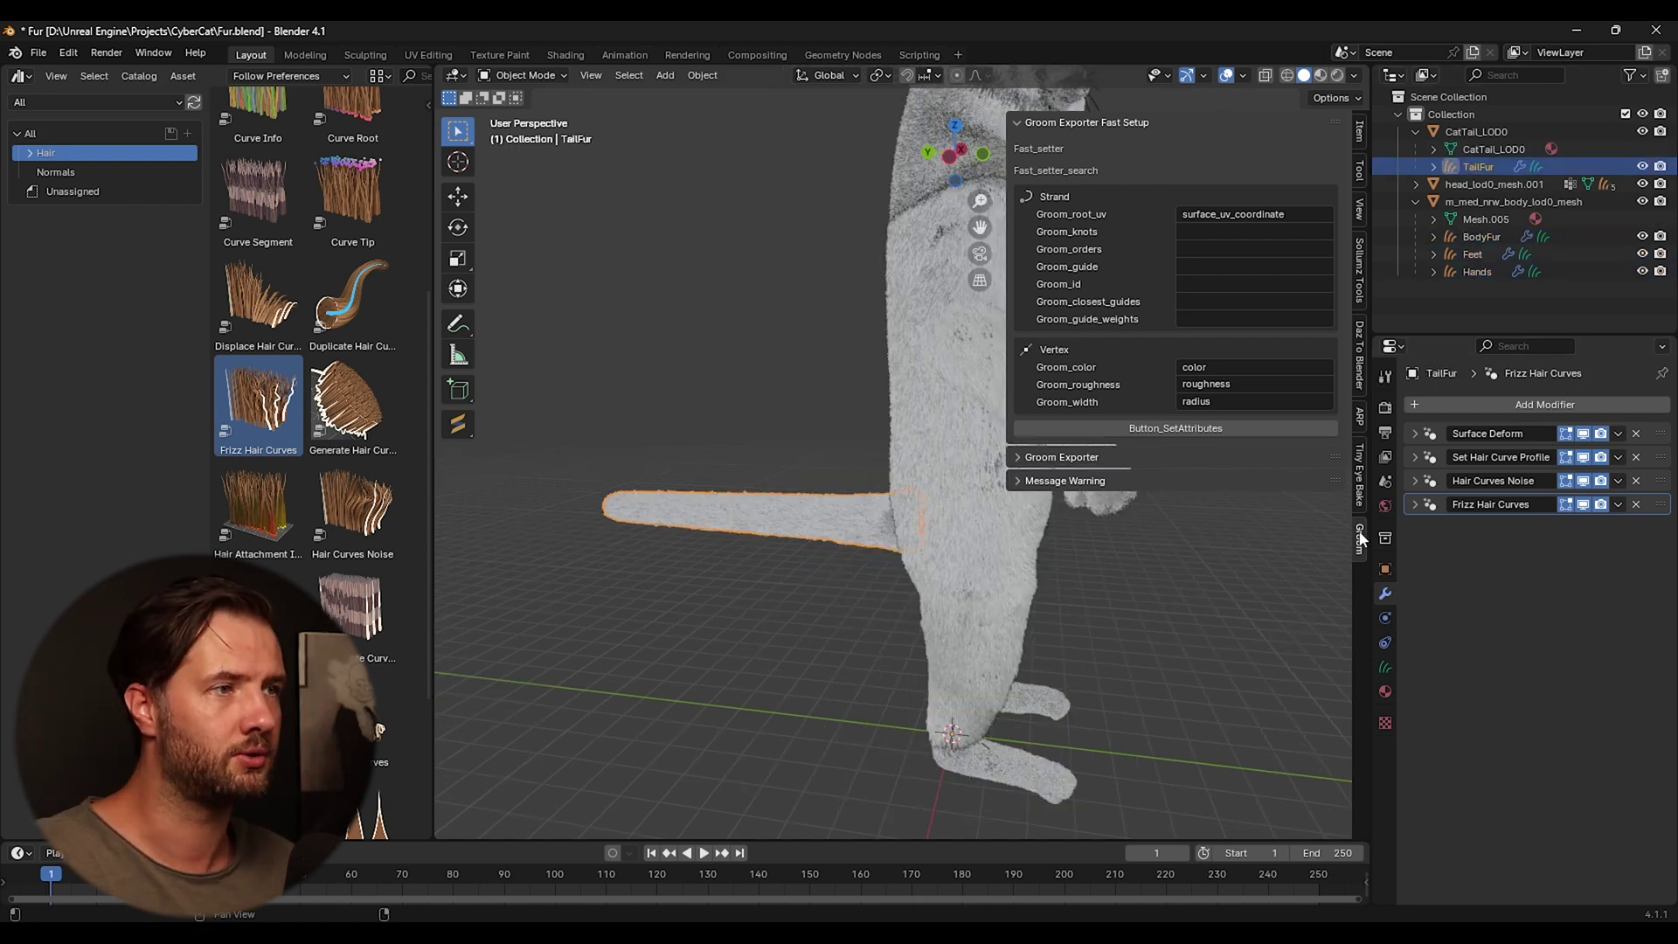
# Step: Set the groom attributes on TailFur with Groom Exporter Fast Setup and expand its Groom Exporter entry to check them
pyautogui.click(1354, 499)
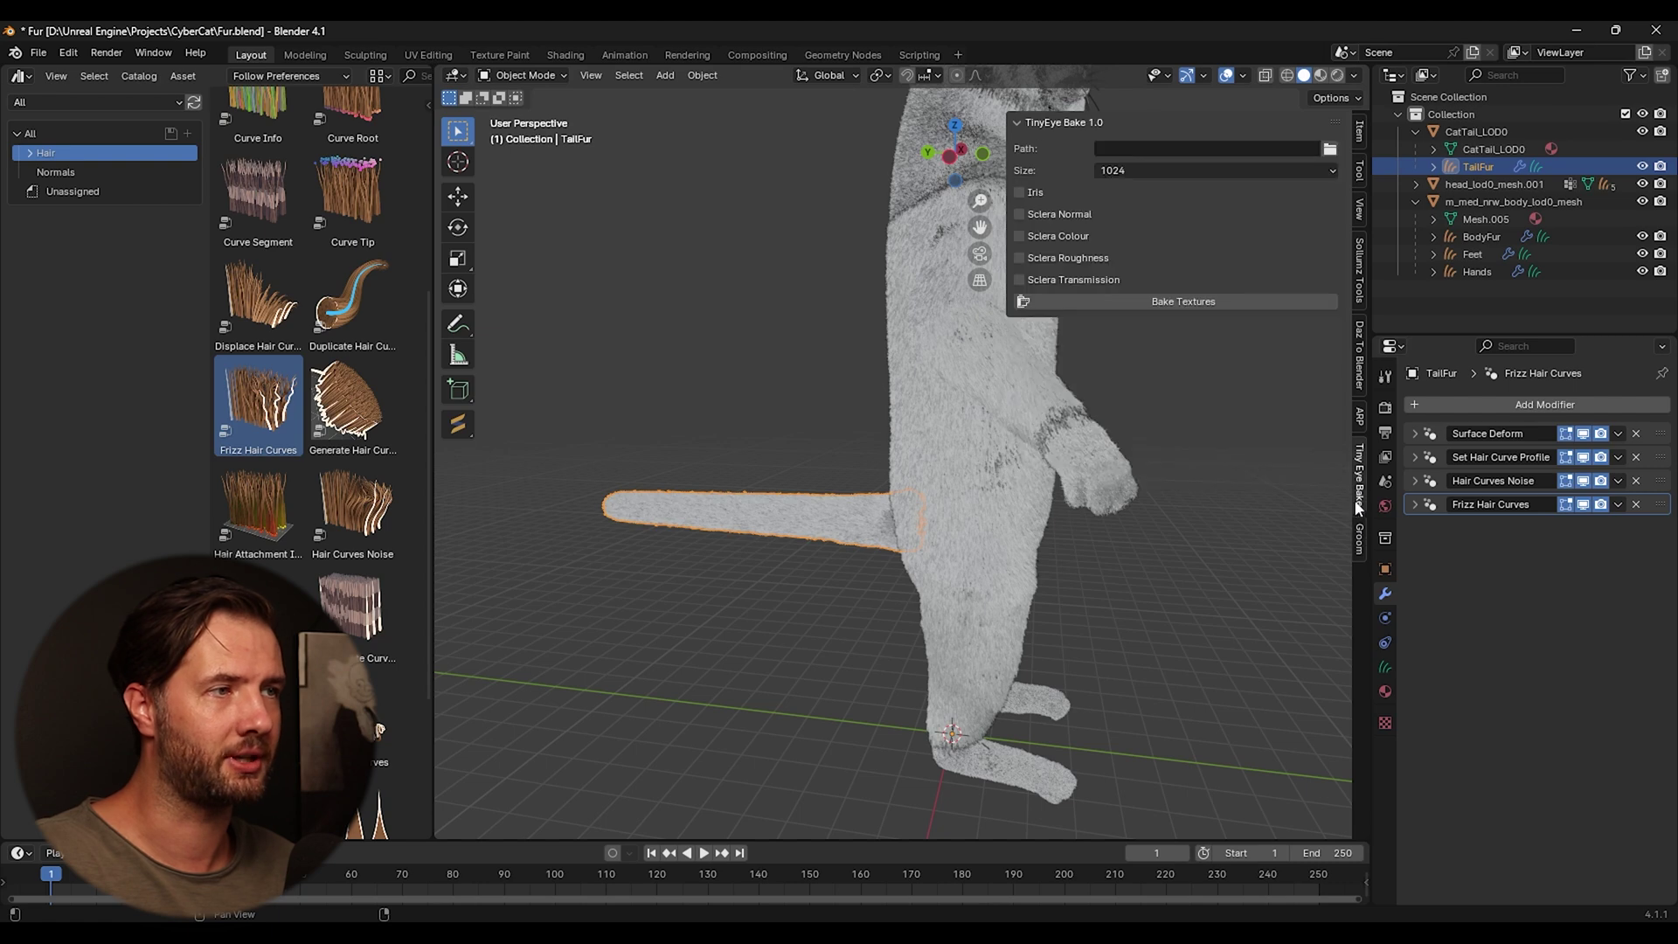
pyautogui.click(1359, 538)
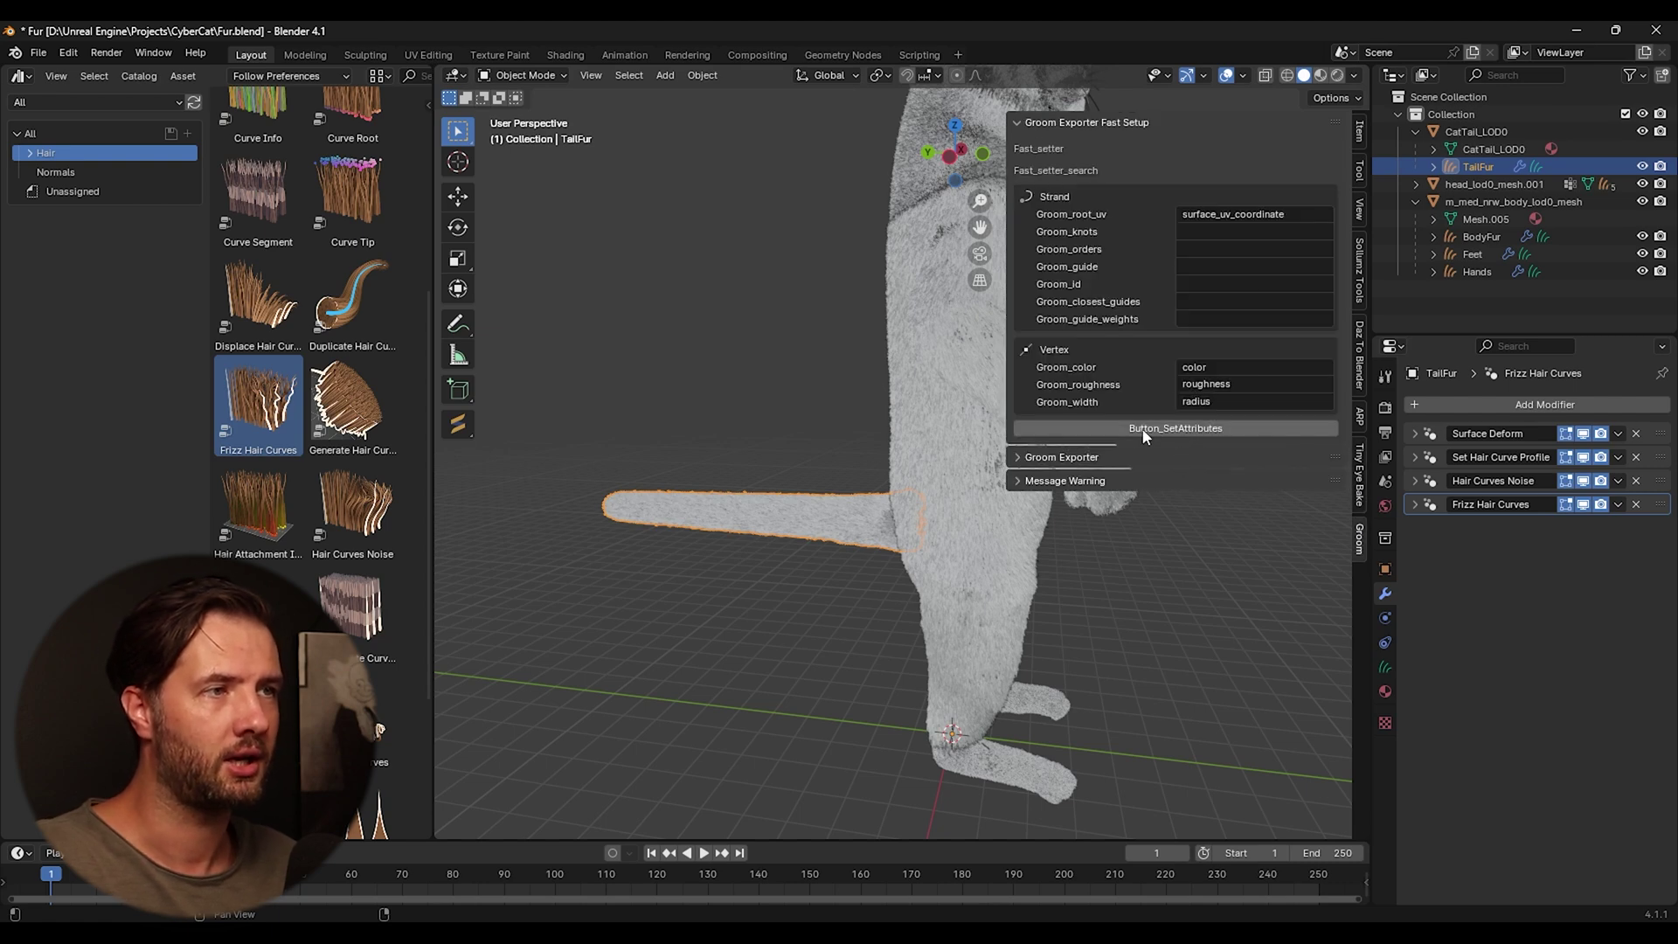
pyautogui.click(1173, 434)
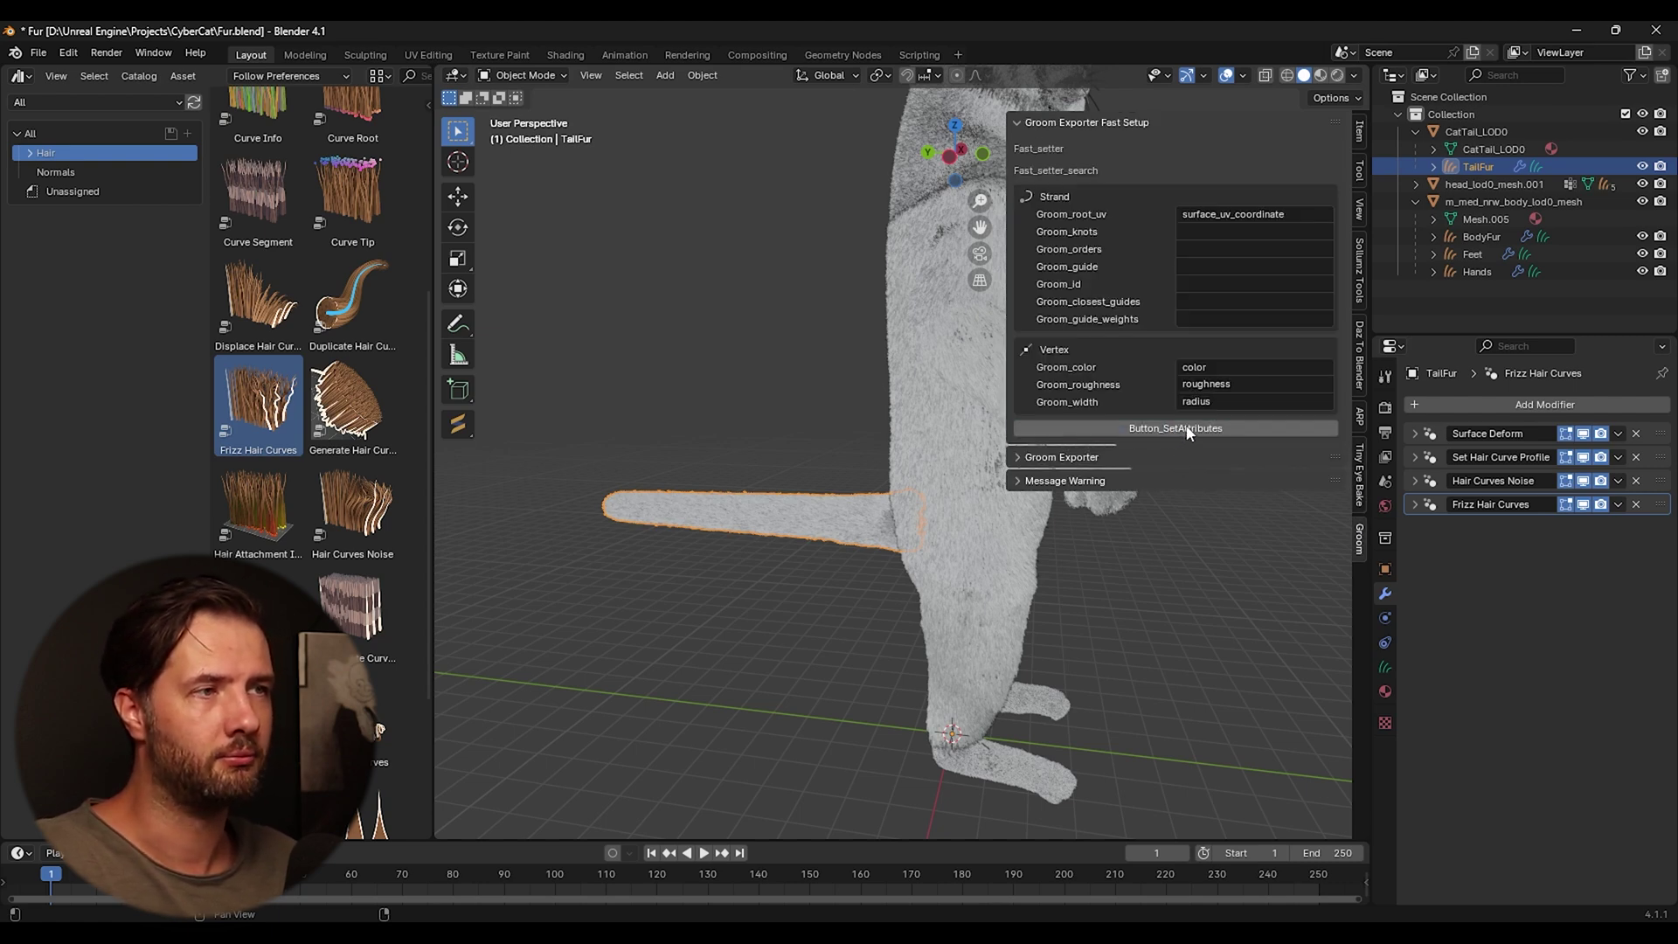
pyautogui.click(1017, 458)
pyautogui.click(1026, 580)
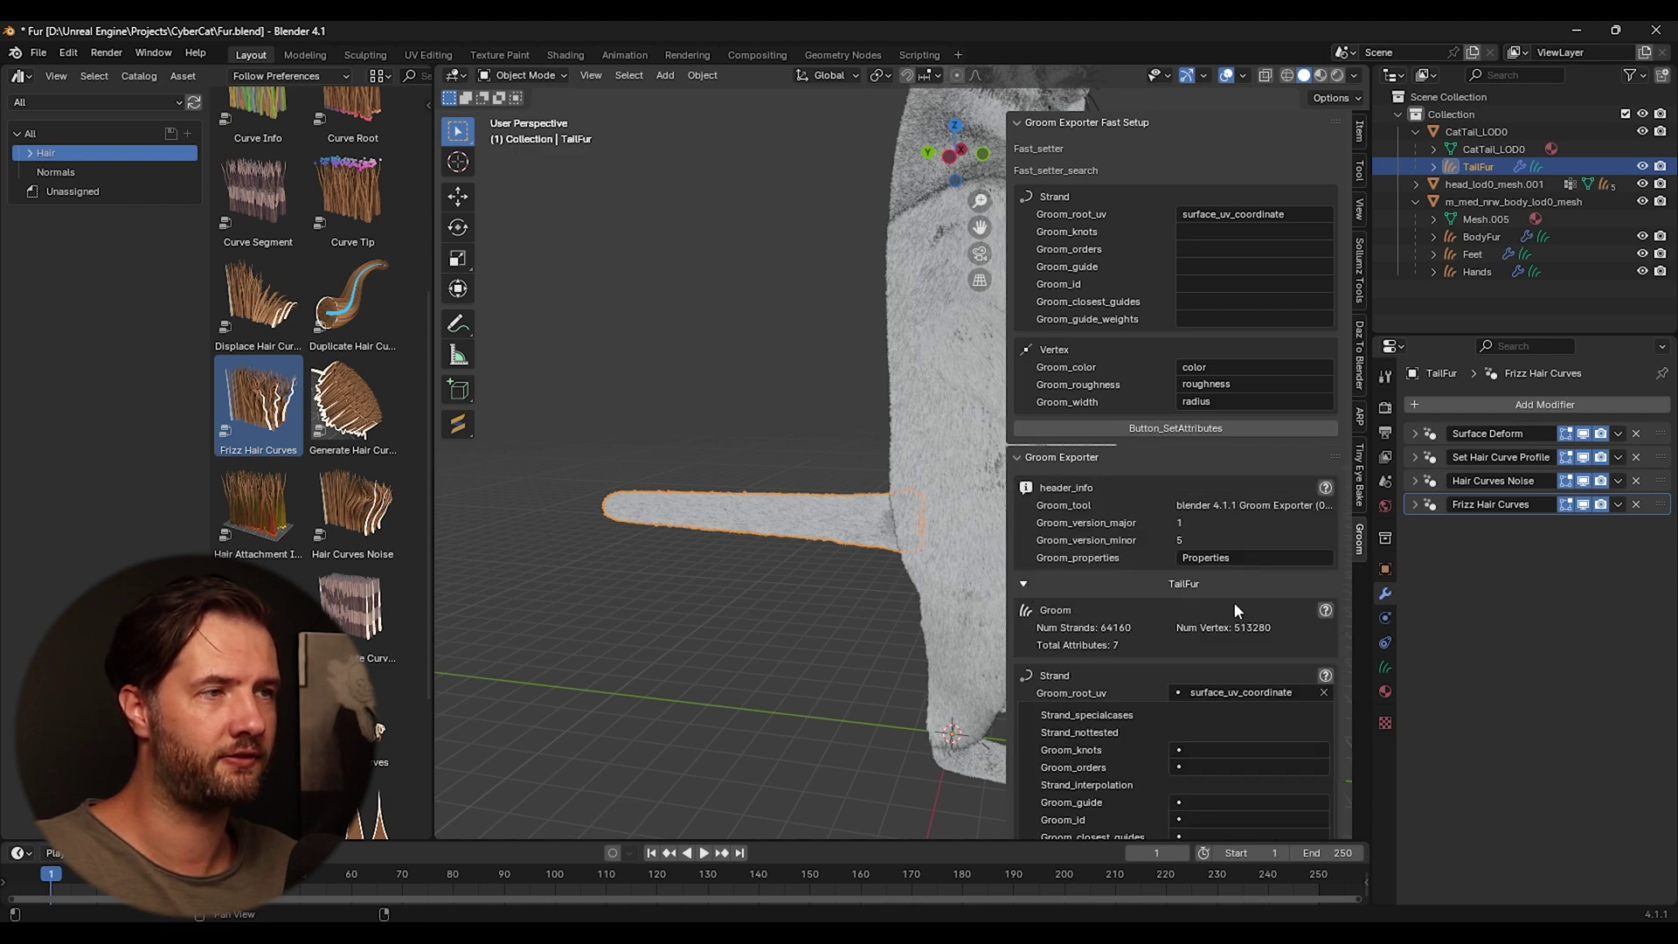
pyautogui.scroll(-5, 1233, 602)
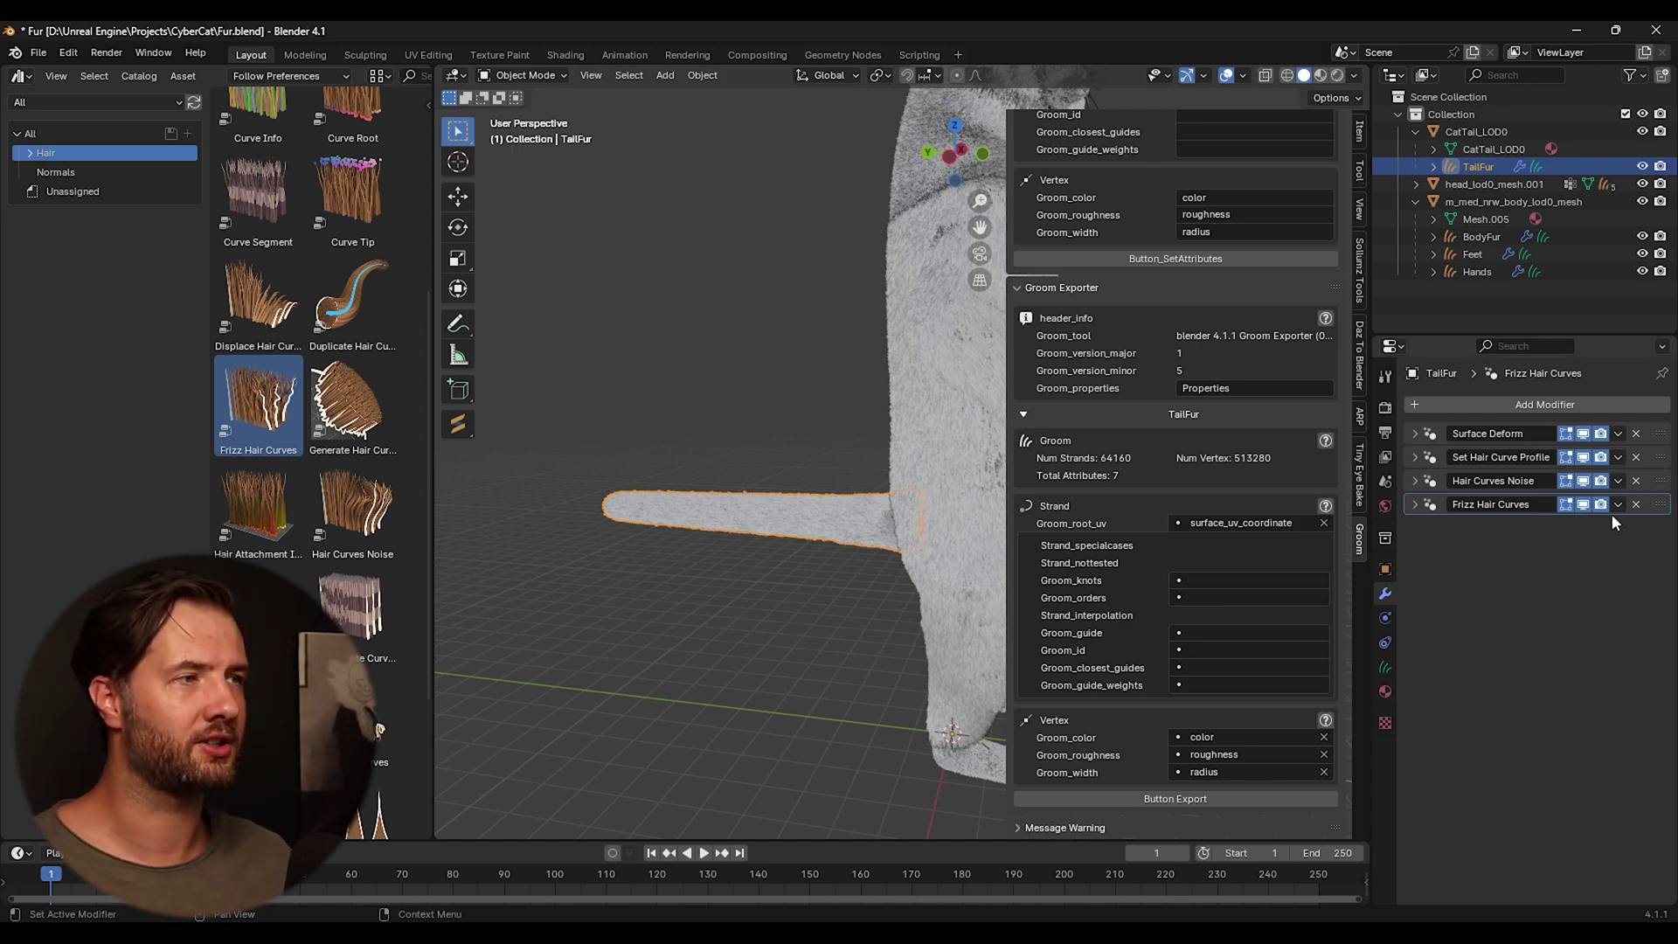
# Step: Lower TailFur's Frizz Hair Curves factor to 0.841 and reassign its groom attributes in the exporter
pyautogui.click(1416, 504)
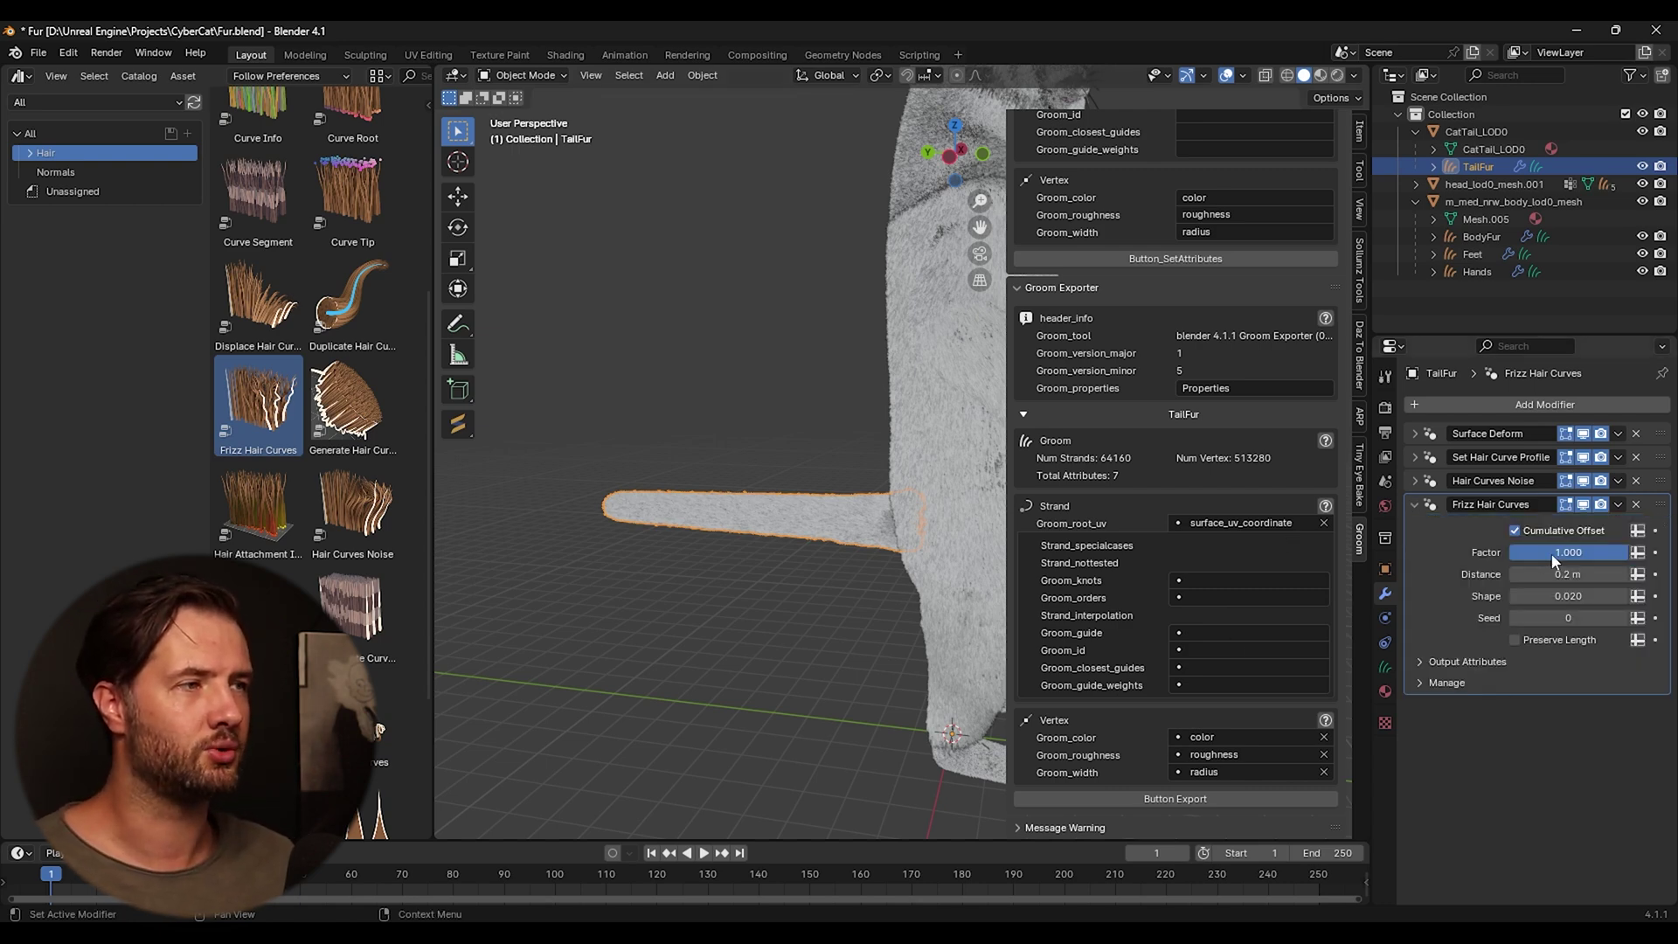
pyautogui.moveTo(1591, 552); pyautogui.dragTo(1572, 552)
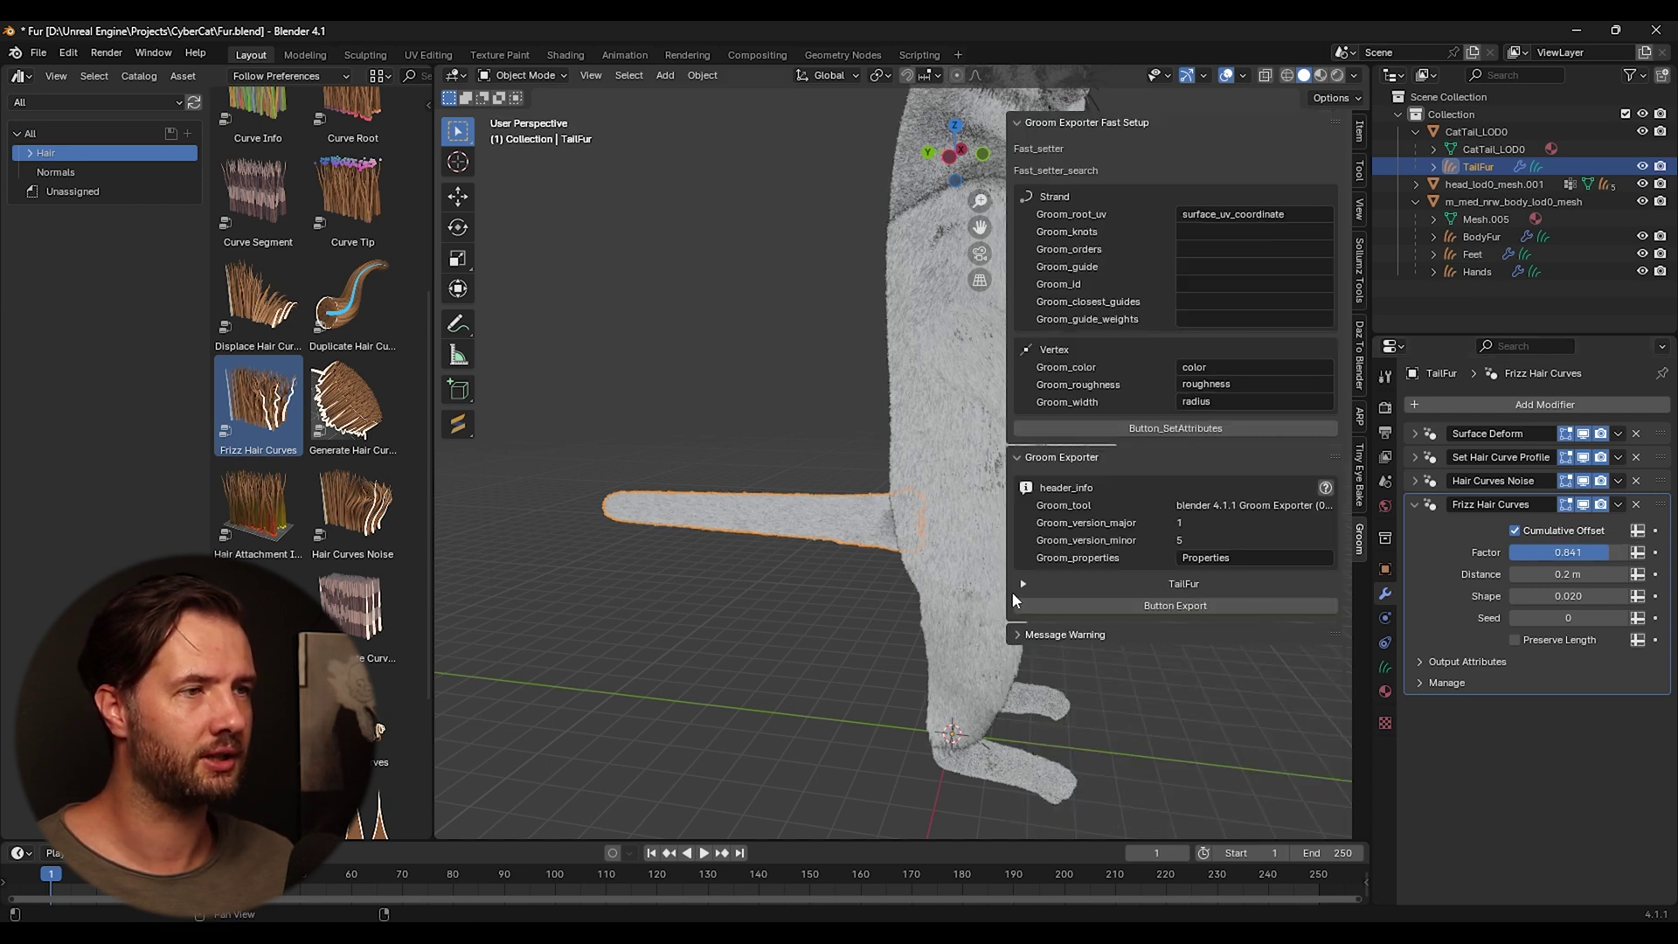
pyautogui.click(1022, 584)
pyautogui.scroll(-5, 1118, 629)
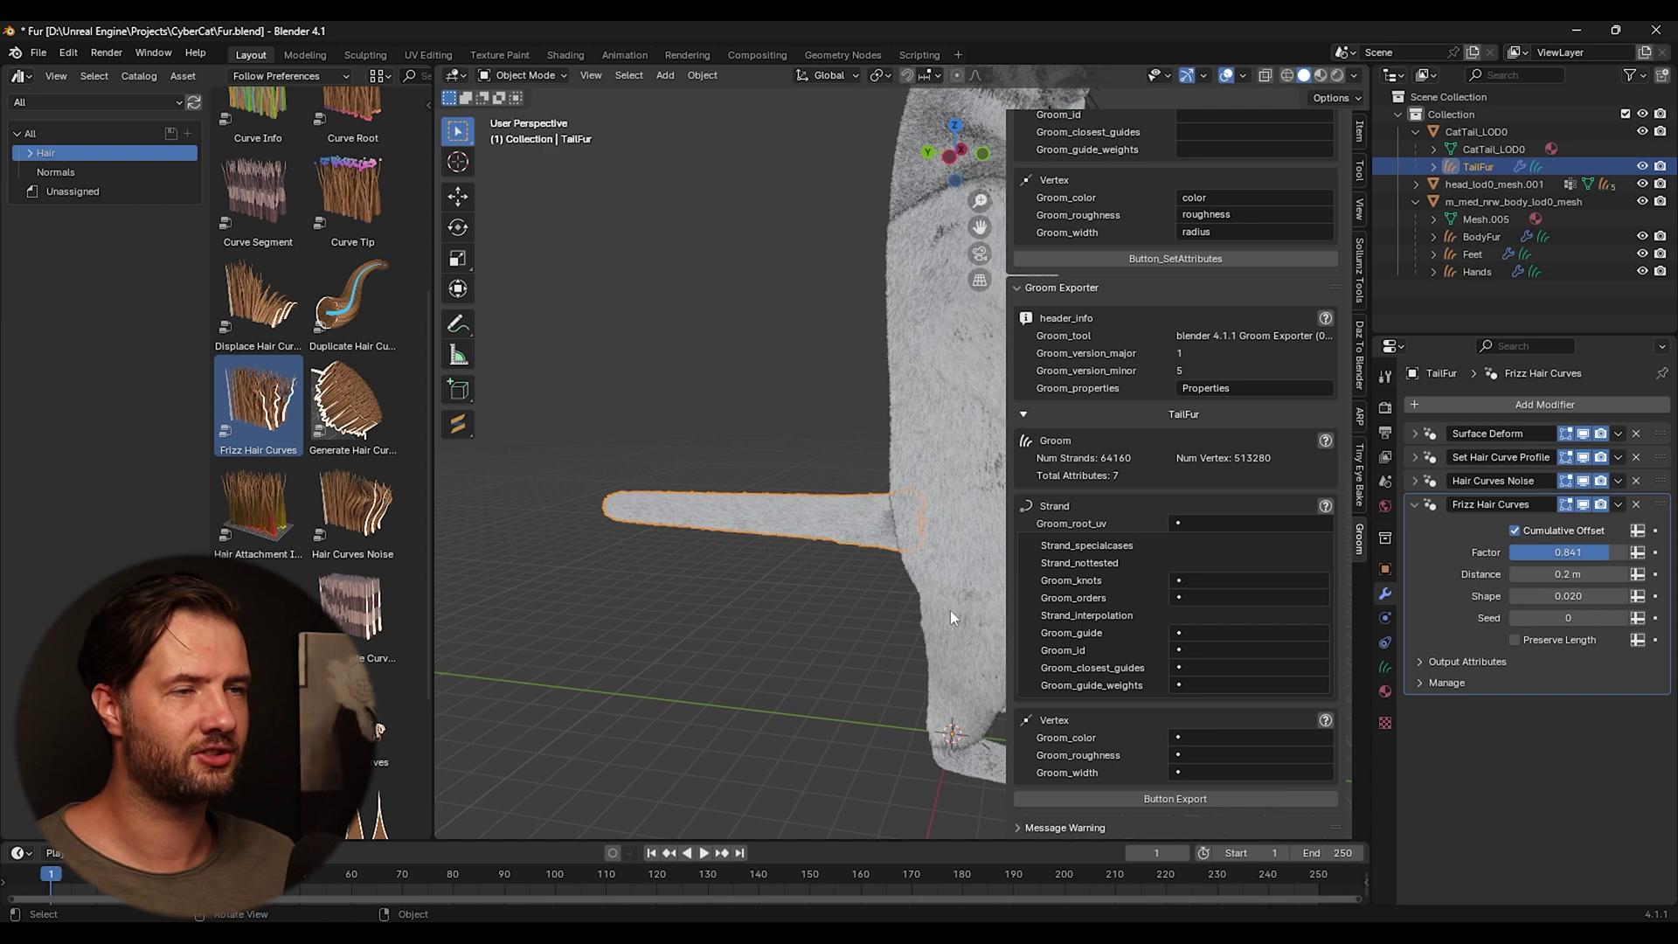
pyautogui.scroll(5, 1127, 612)
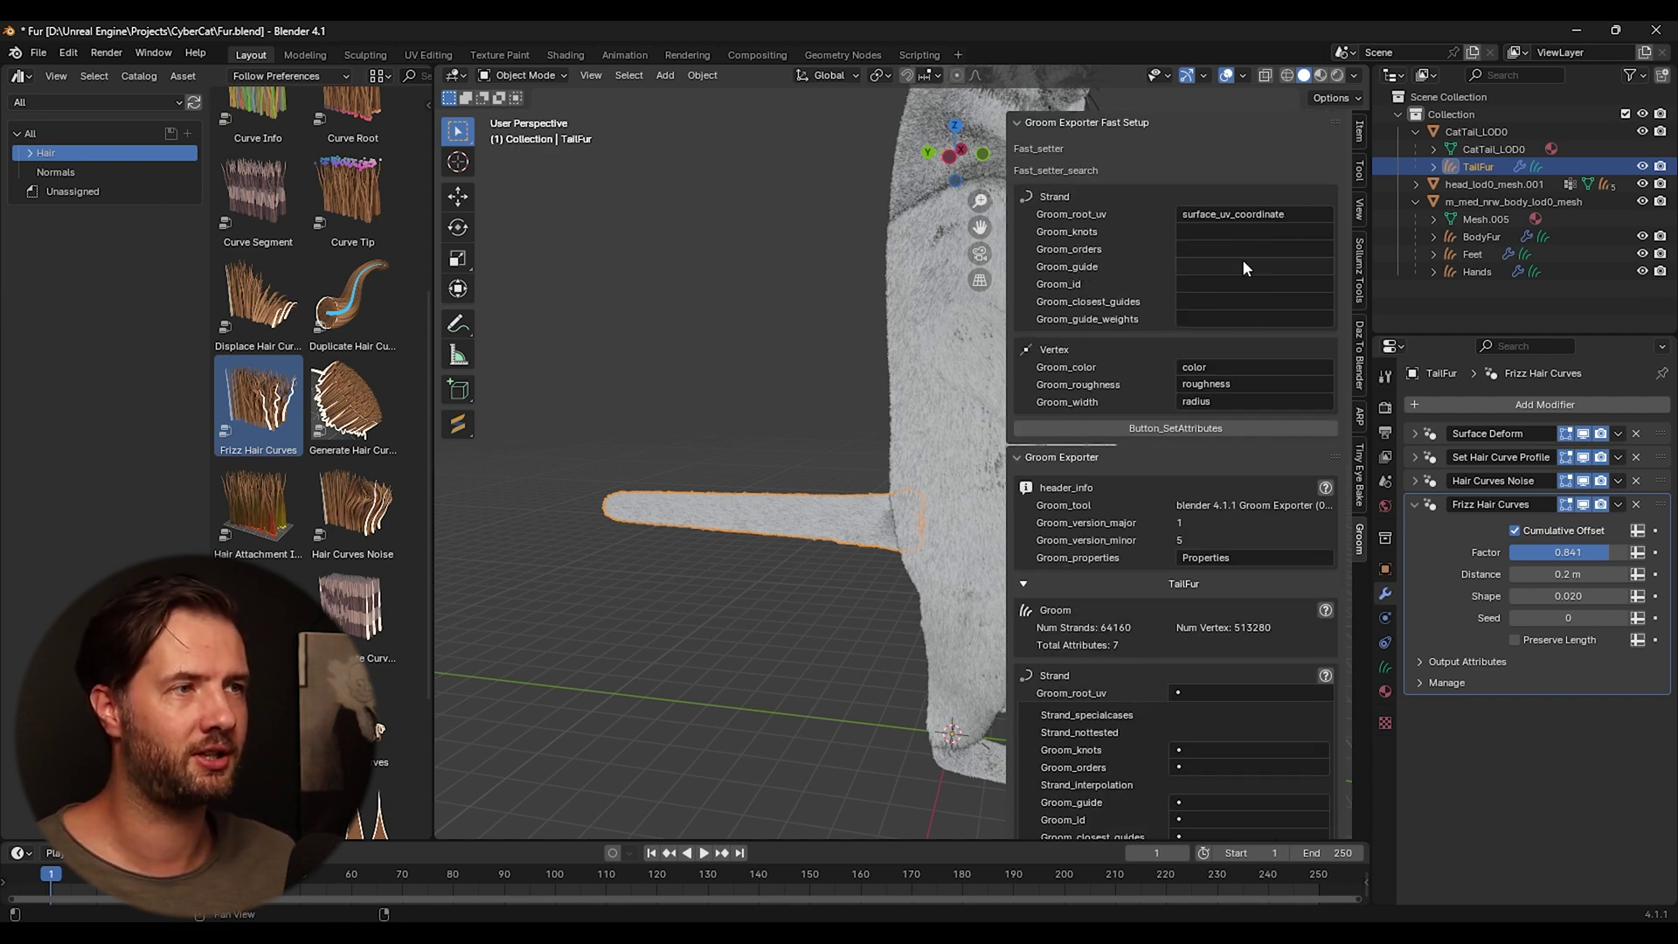
pyautogui.click(1168, 425)
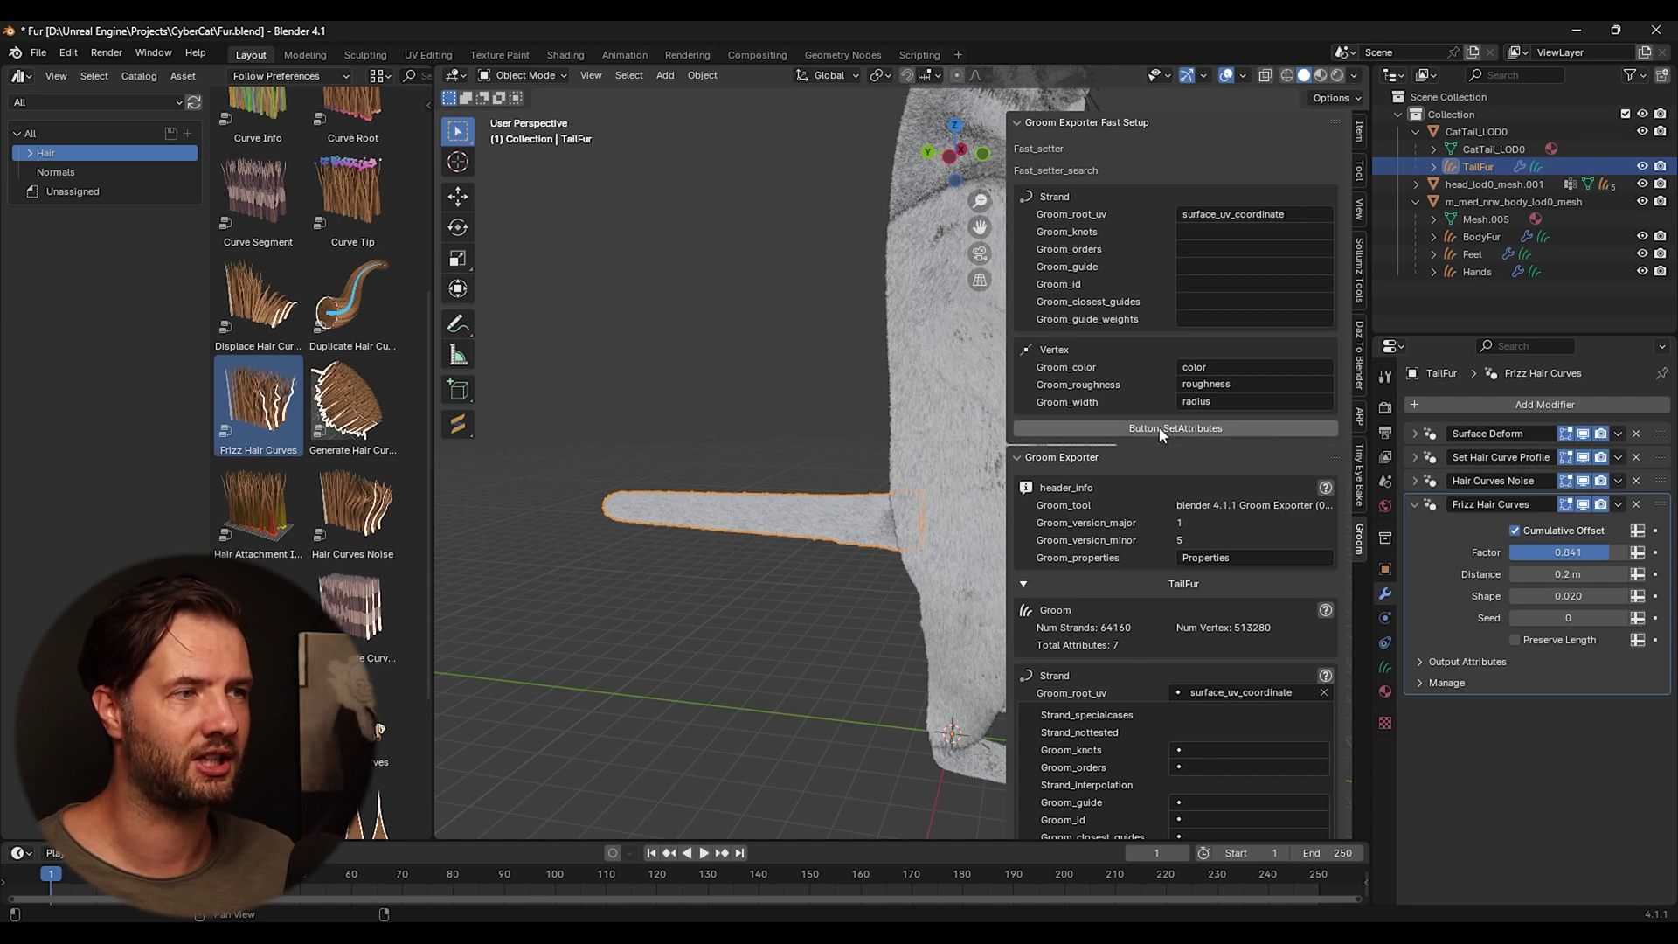
pyautogui.scroll(-5, 1267, 620)
# Step: Set TailFur's Frizz Hair Curves factor to 1 and check its attribute fields in the Groom Exporter
pyautogui.click(1574, 551)
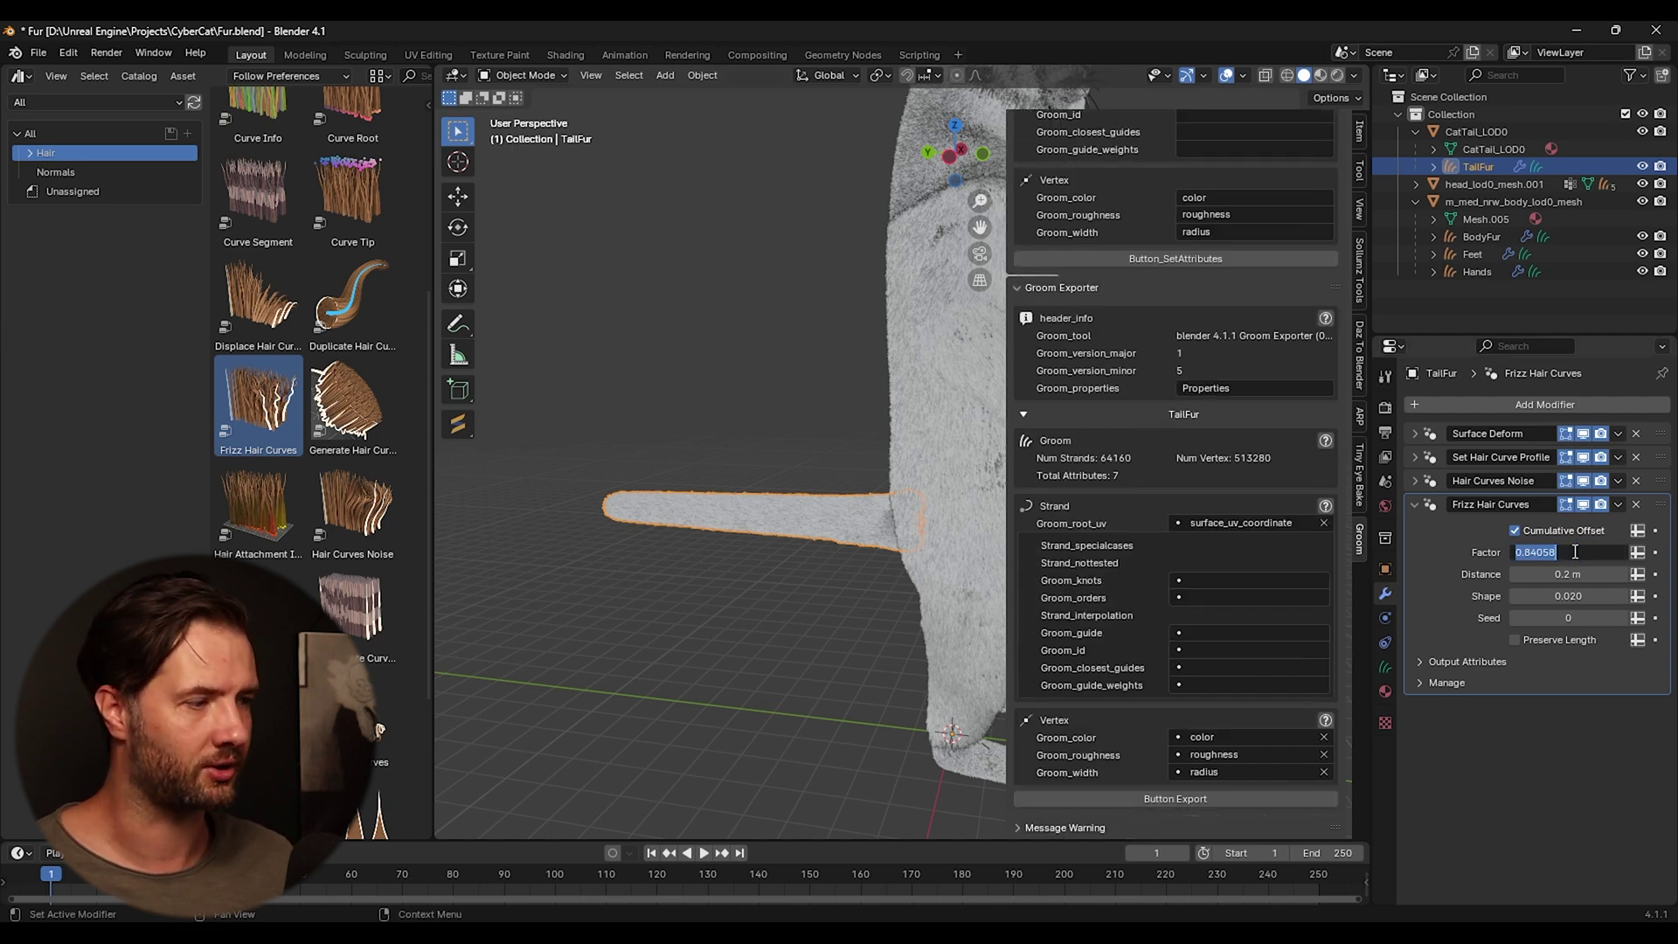
pyautogui.write('1')
pyautogui.press('Return')
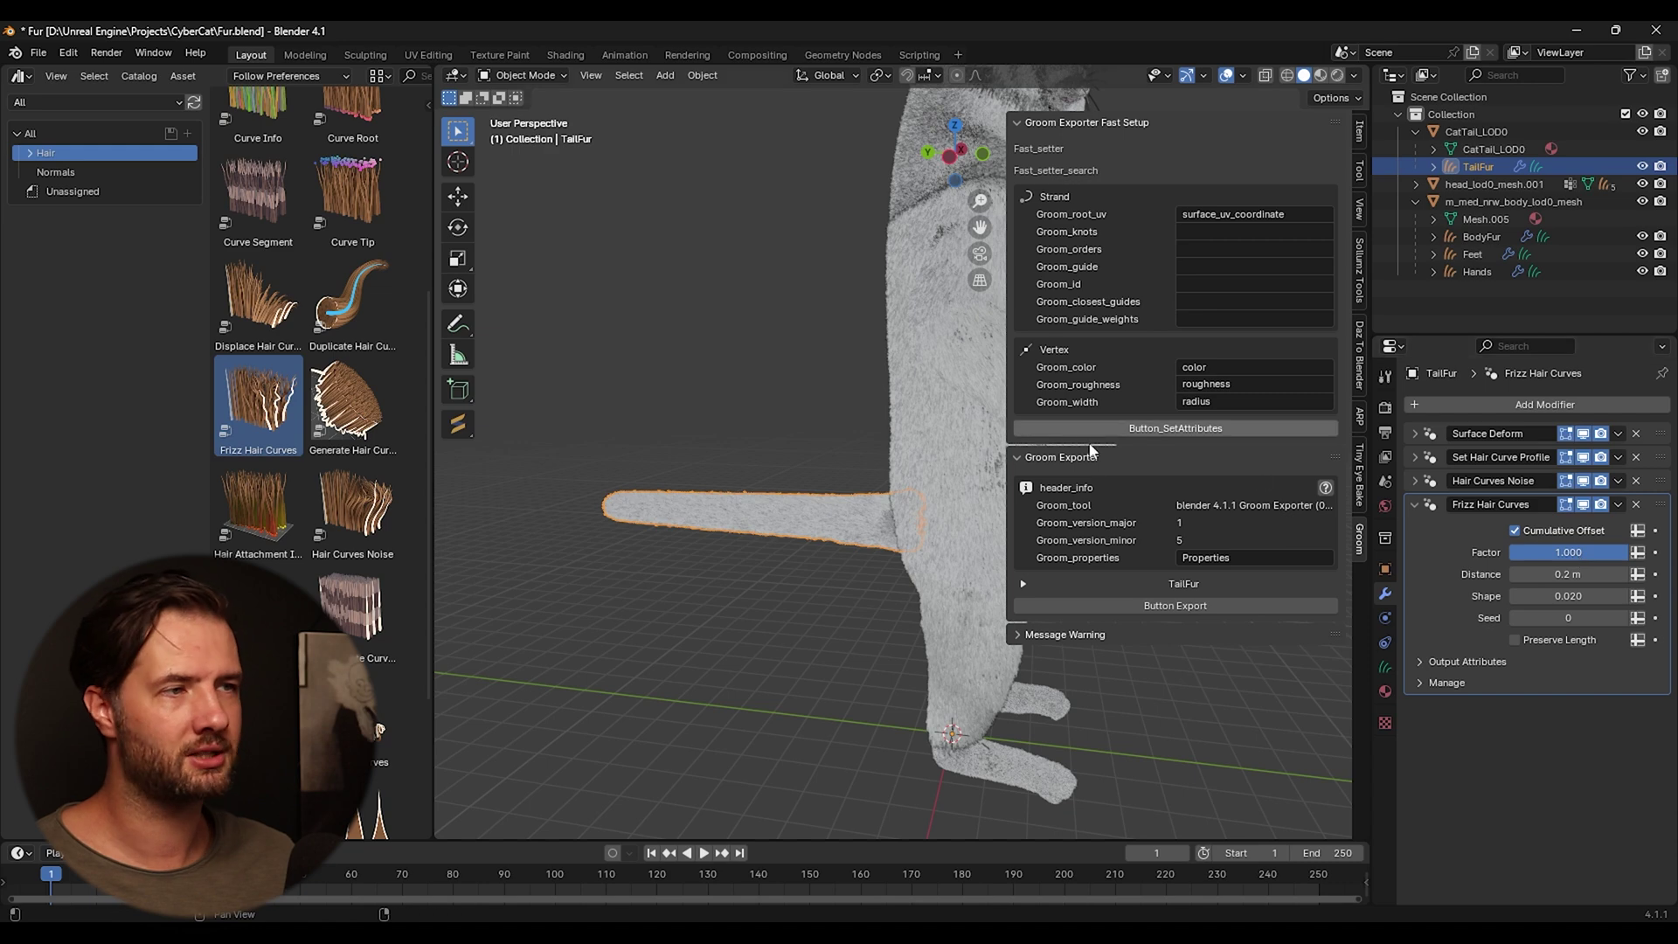
pyautogui.click(1023, 583)
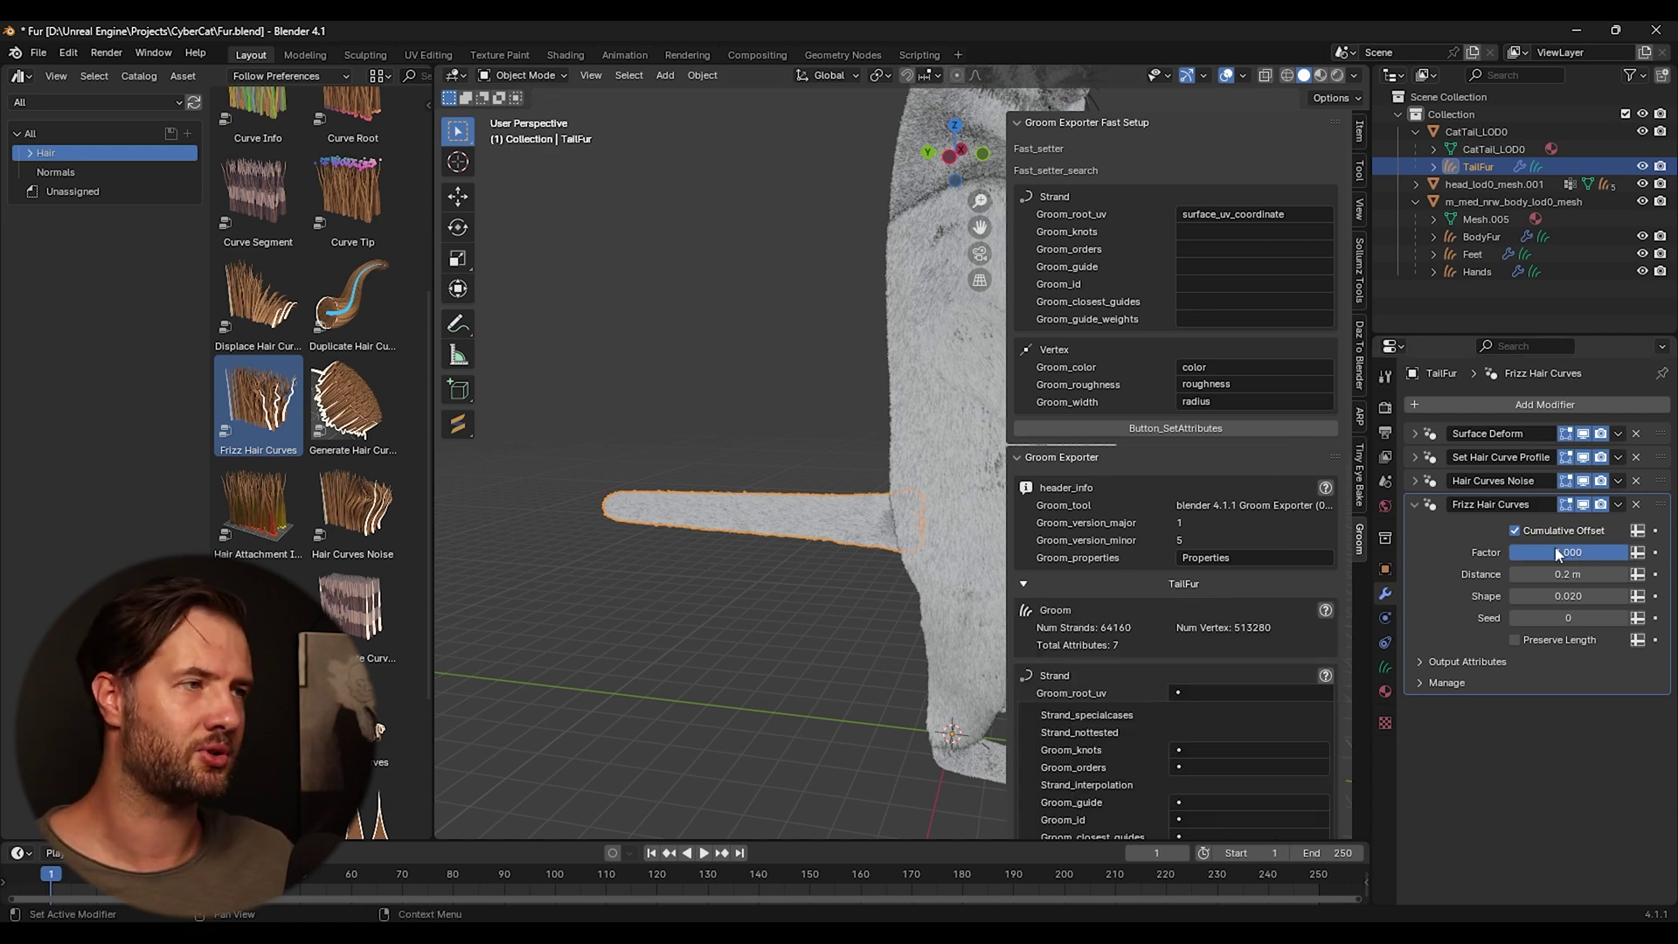
pyautogui.scroll(-4, 1153, 747)
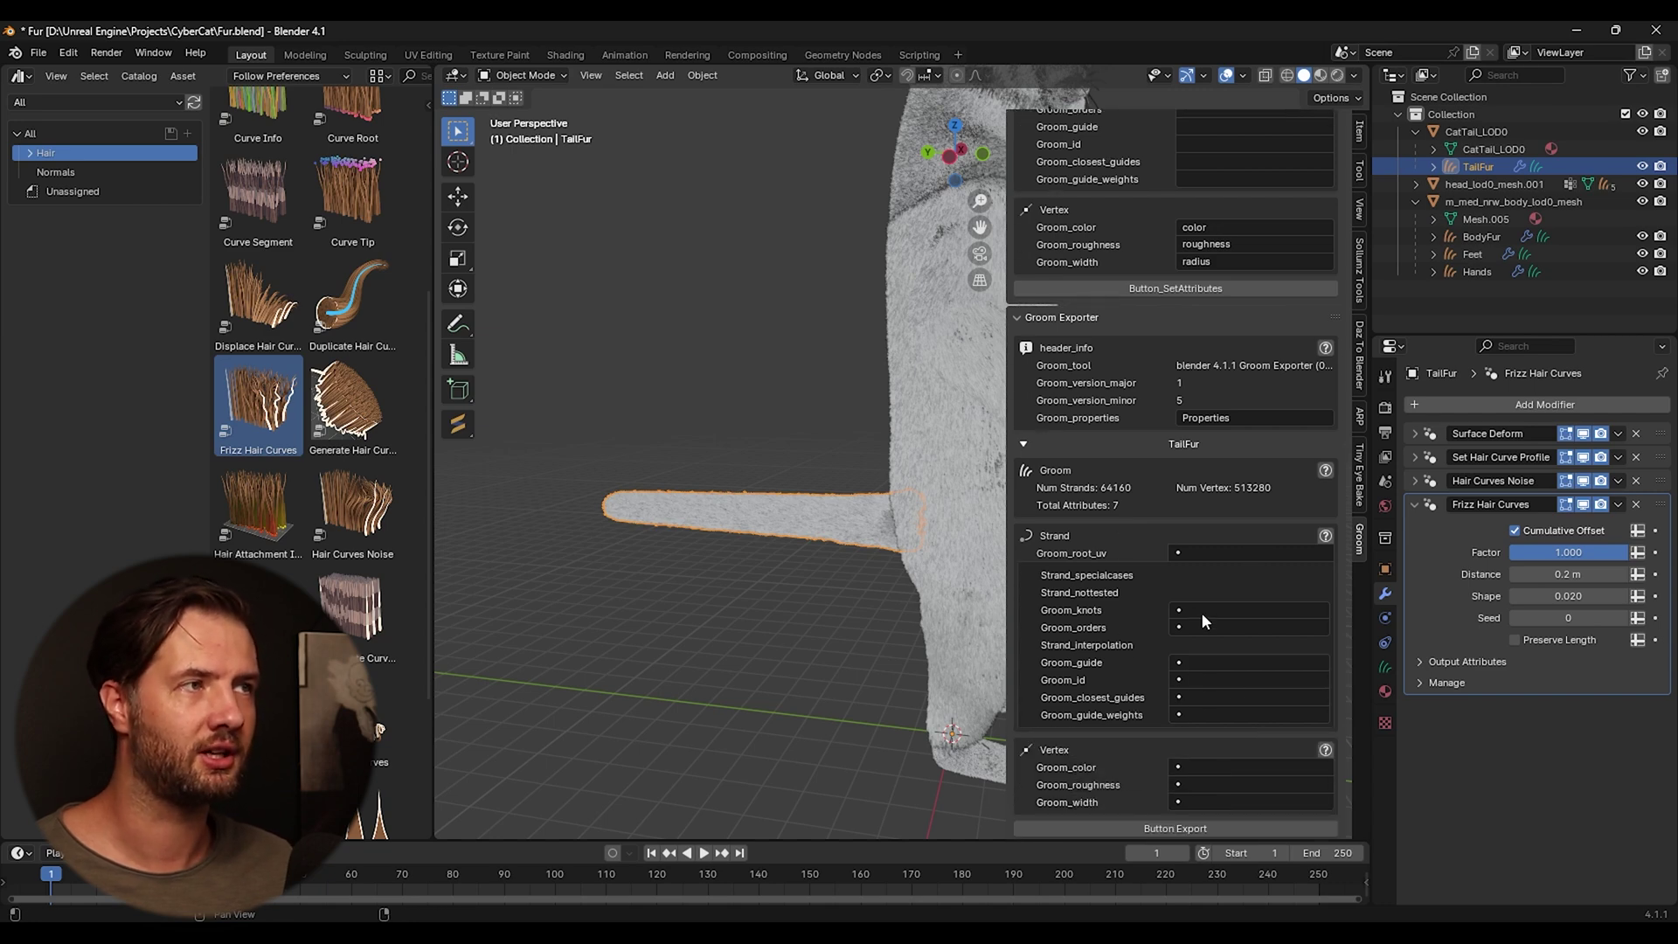
# Step: Select the BodyFur, Feet and Hands curves together to view their entries in the Groom Exporter
pyautogui.click(1473, 237)
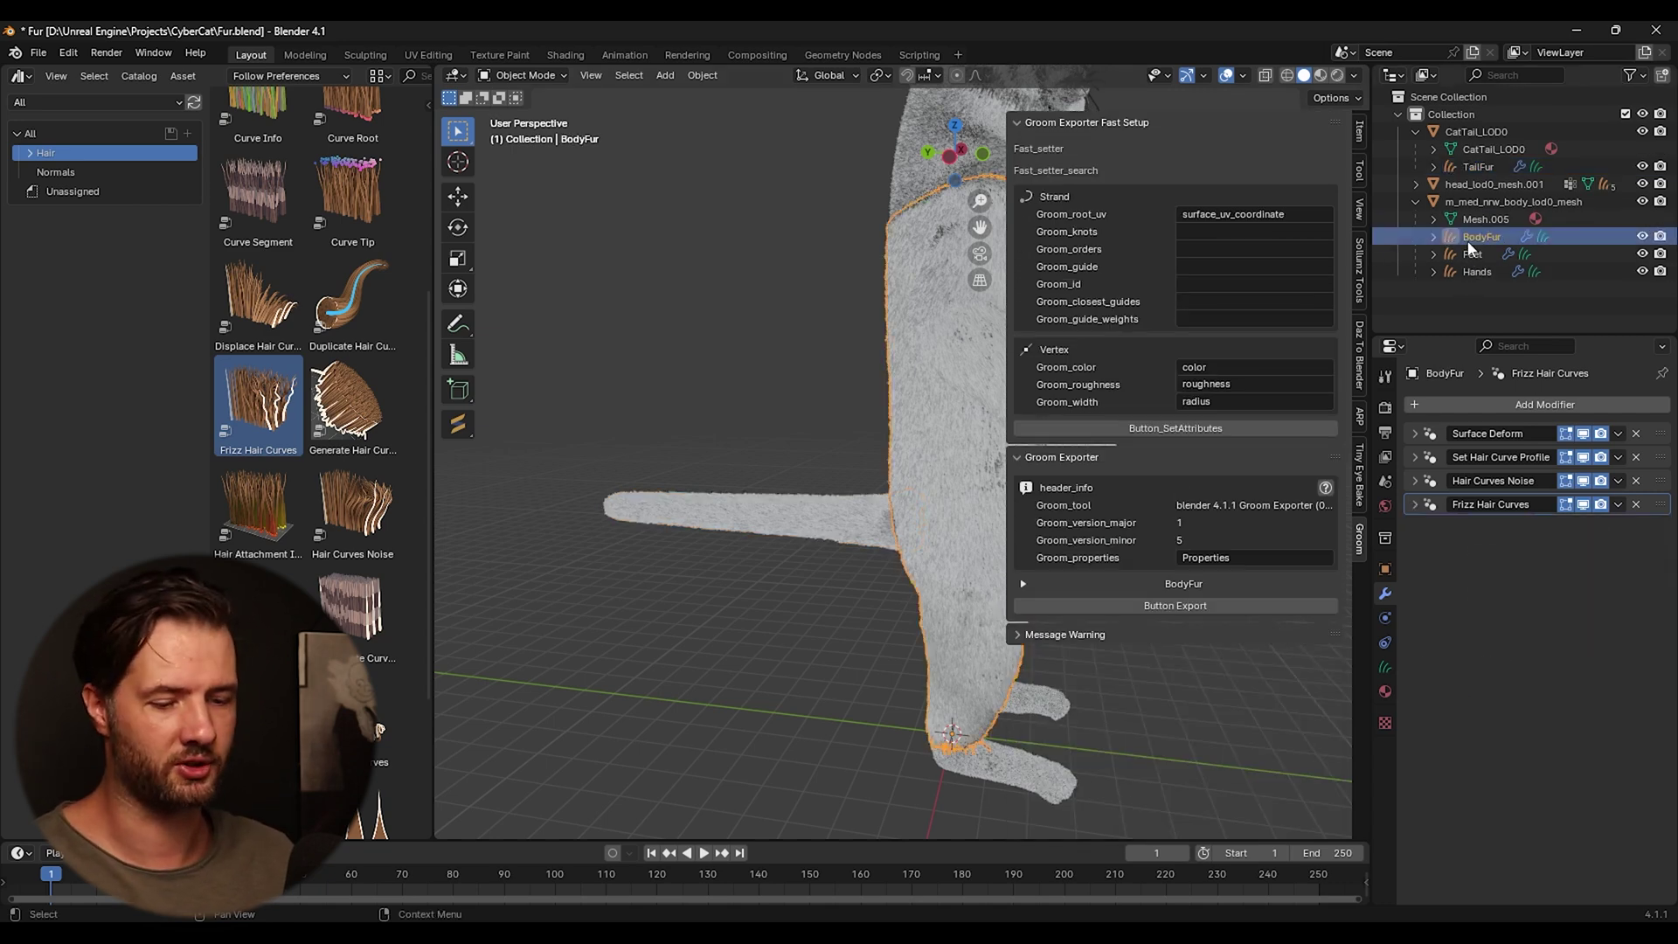
pyautogui.keyDown('shift'); pyautogui.click(1471, 267); pyautogui.keyUp('shift')
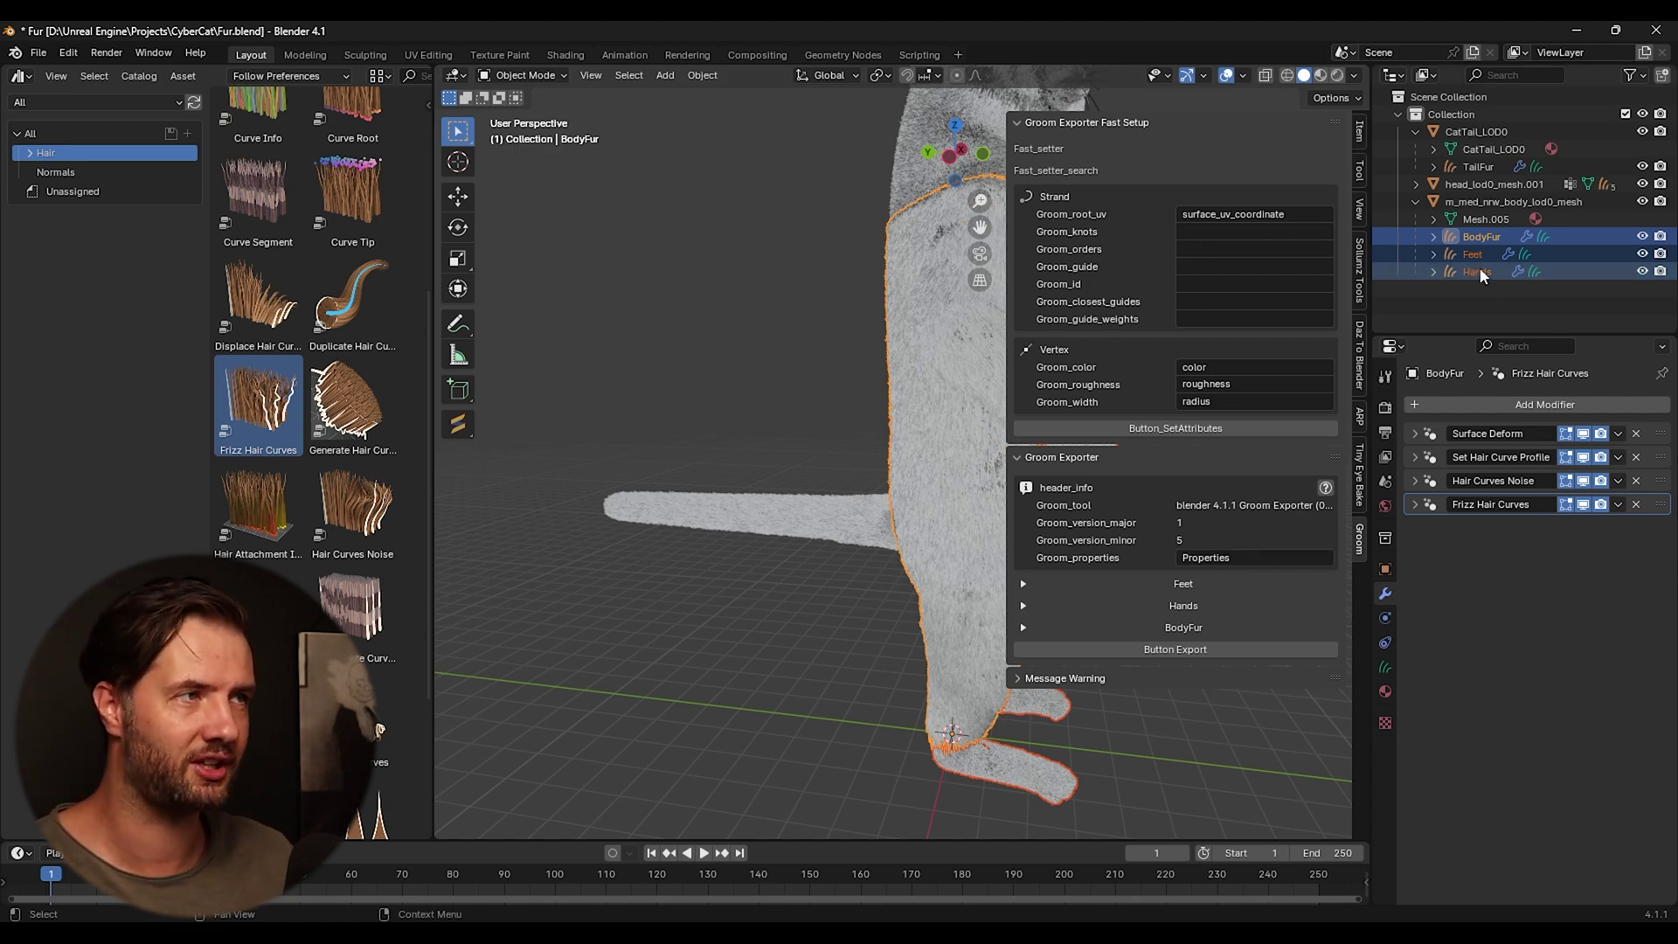
# Step: Select only TailFur, set its groom attributes again and review them in the Groom Exporter
pyautogui.click(1480, 166)
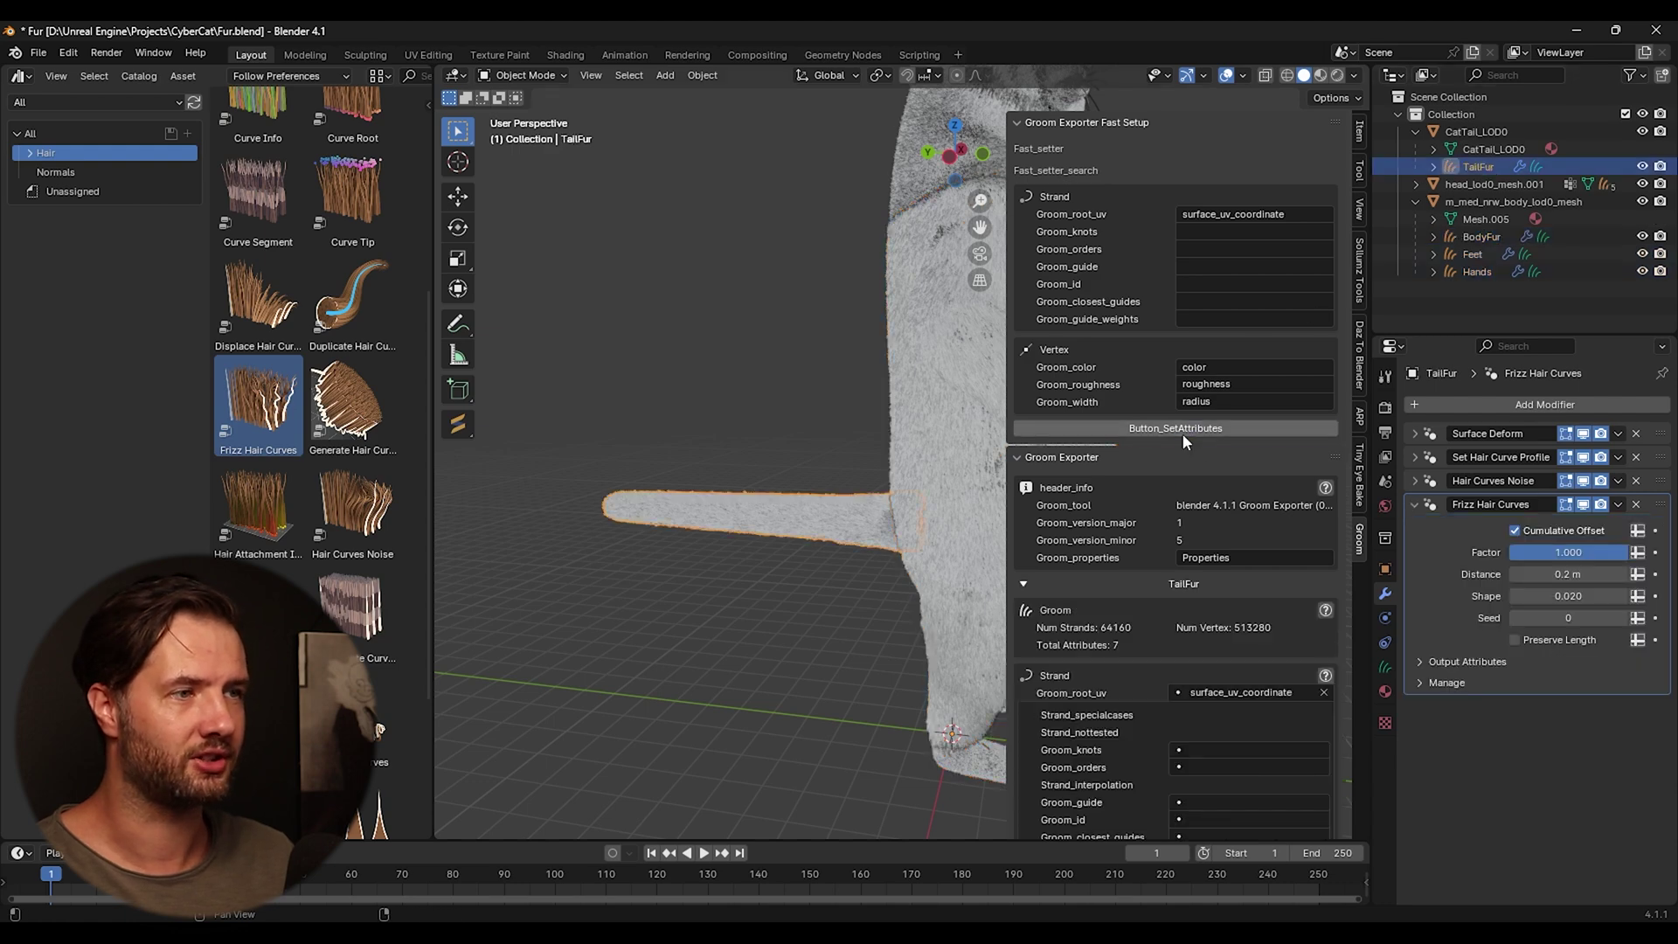
pyautogui.click(1182, 431)
pyautogui.scroll(-4, 1101, 463)
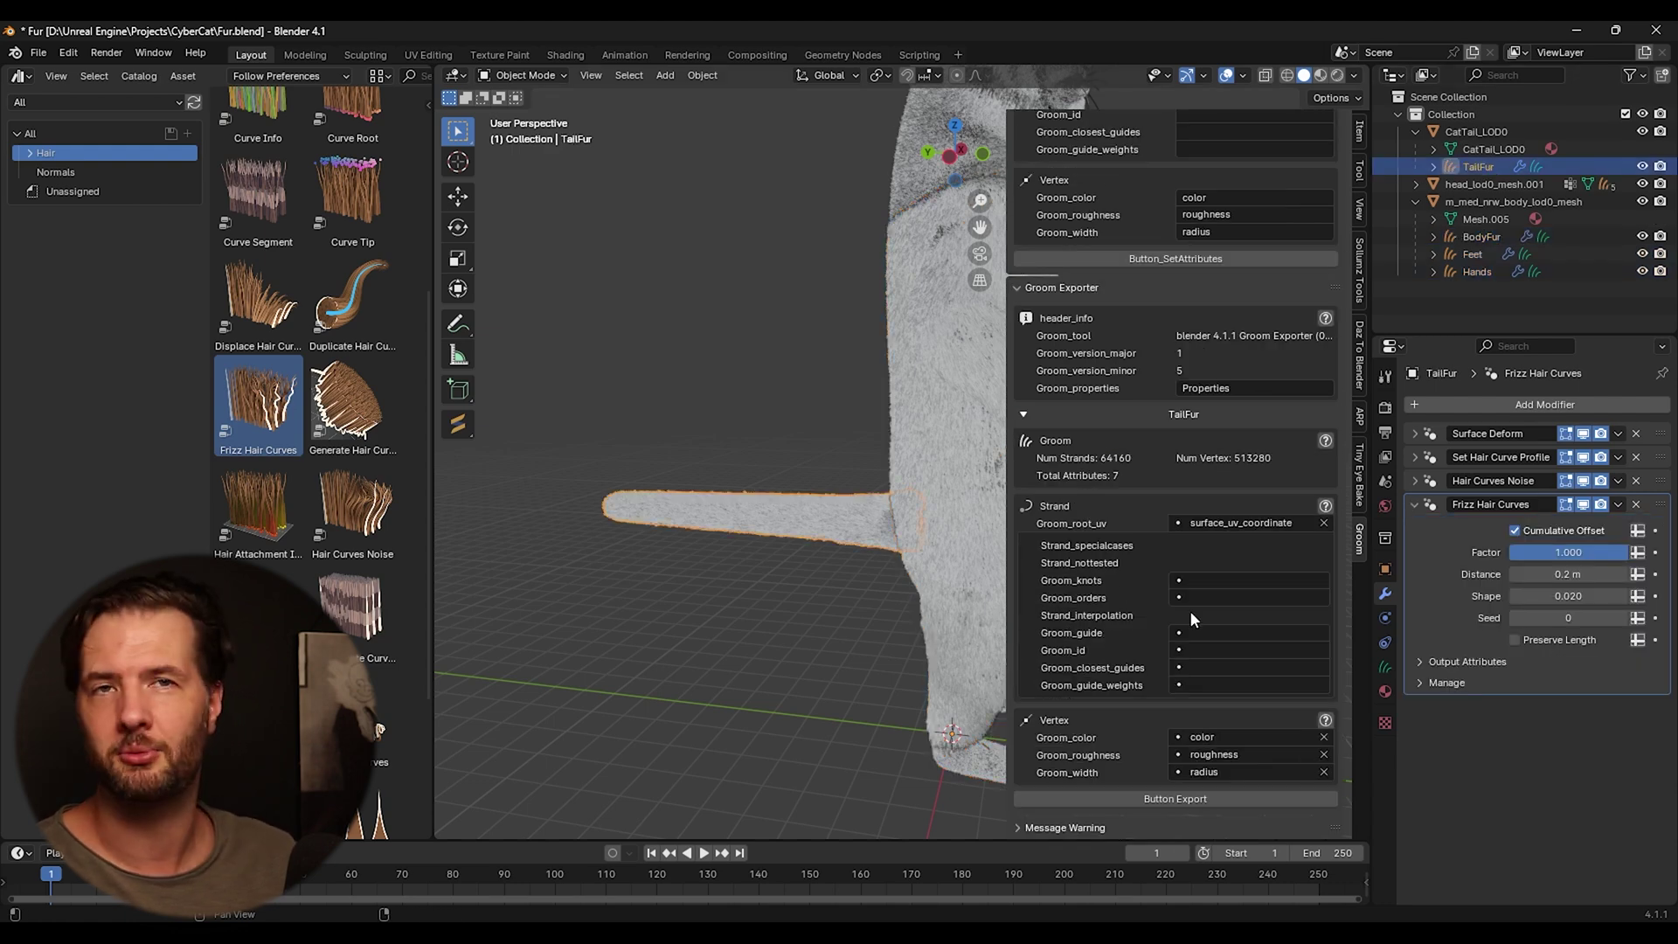
# Step: Start the TailFur groom export and name the file TailFur.abc in the CyberCat project's Fur folder
pyautogui.click(1190, 798)
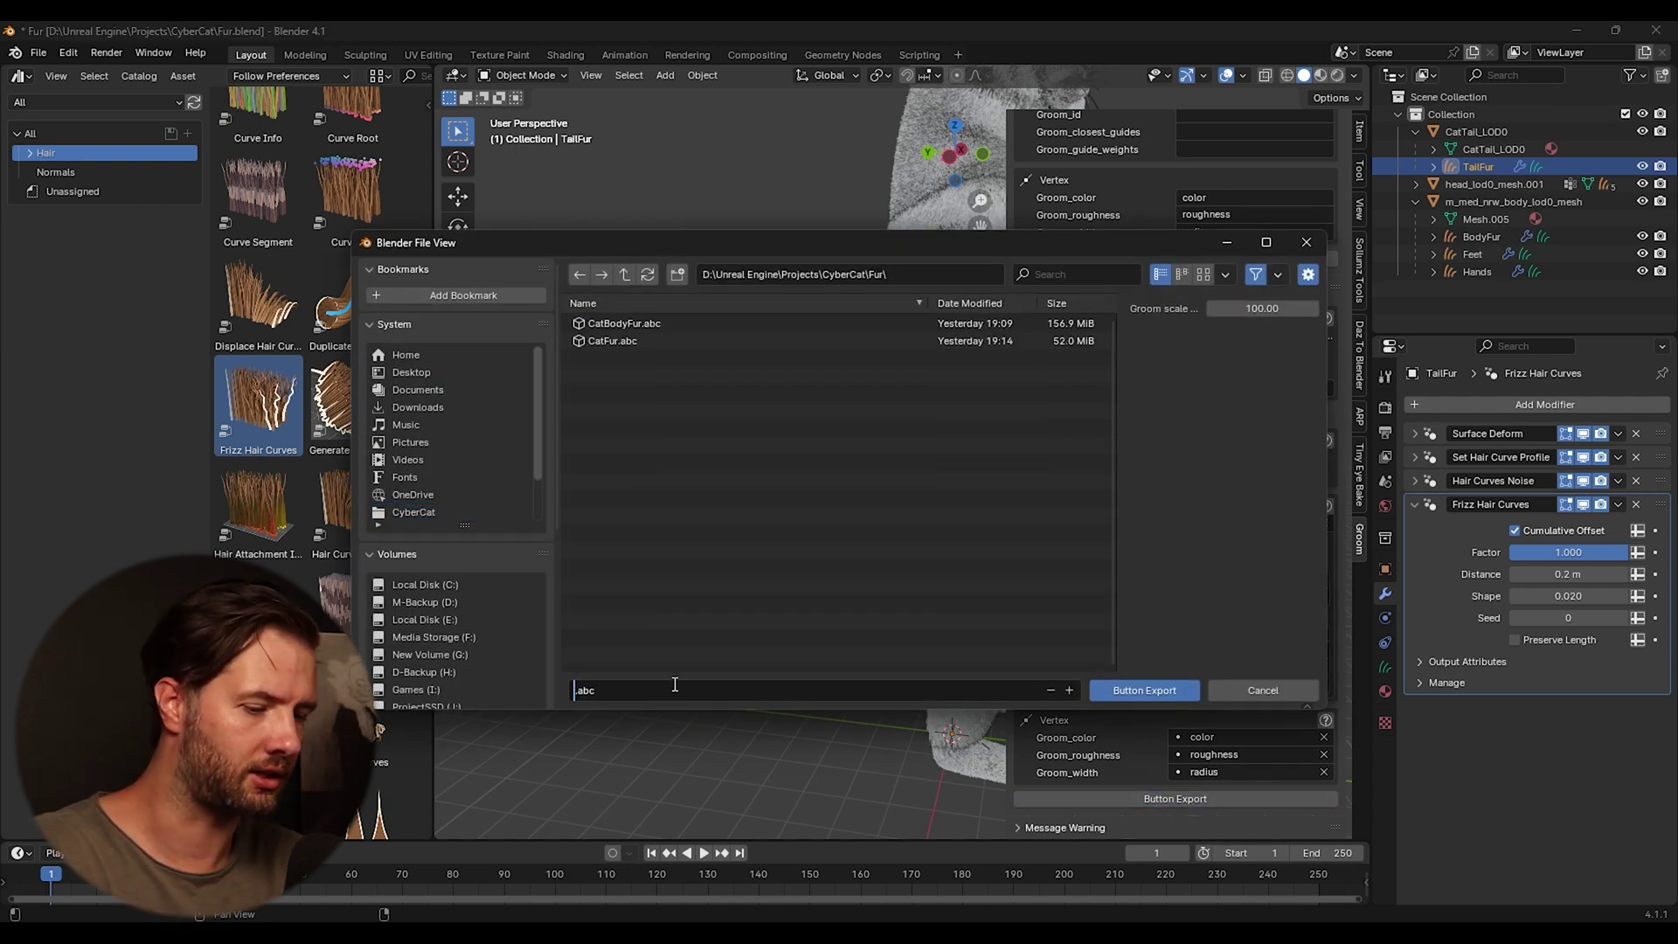
pyautogui.write('Ta')
pyautogui.write('ilFur')
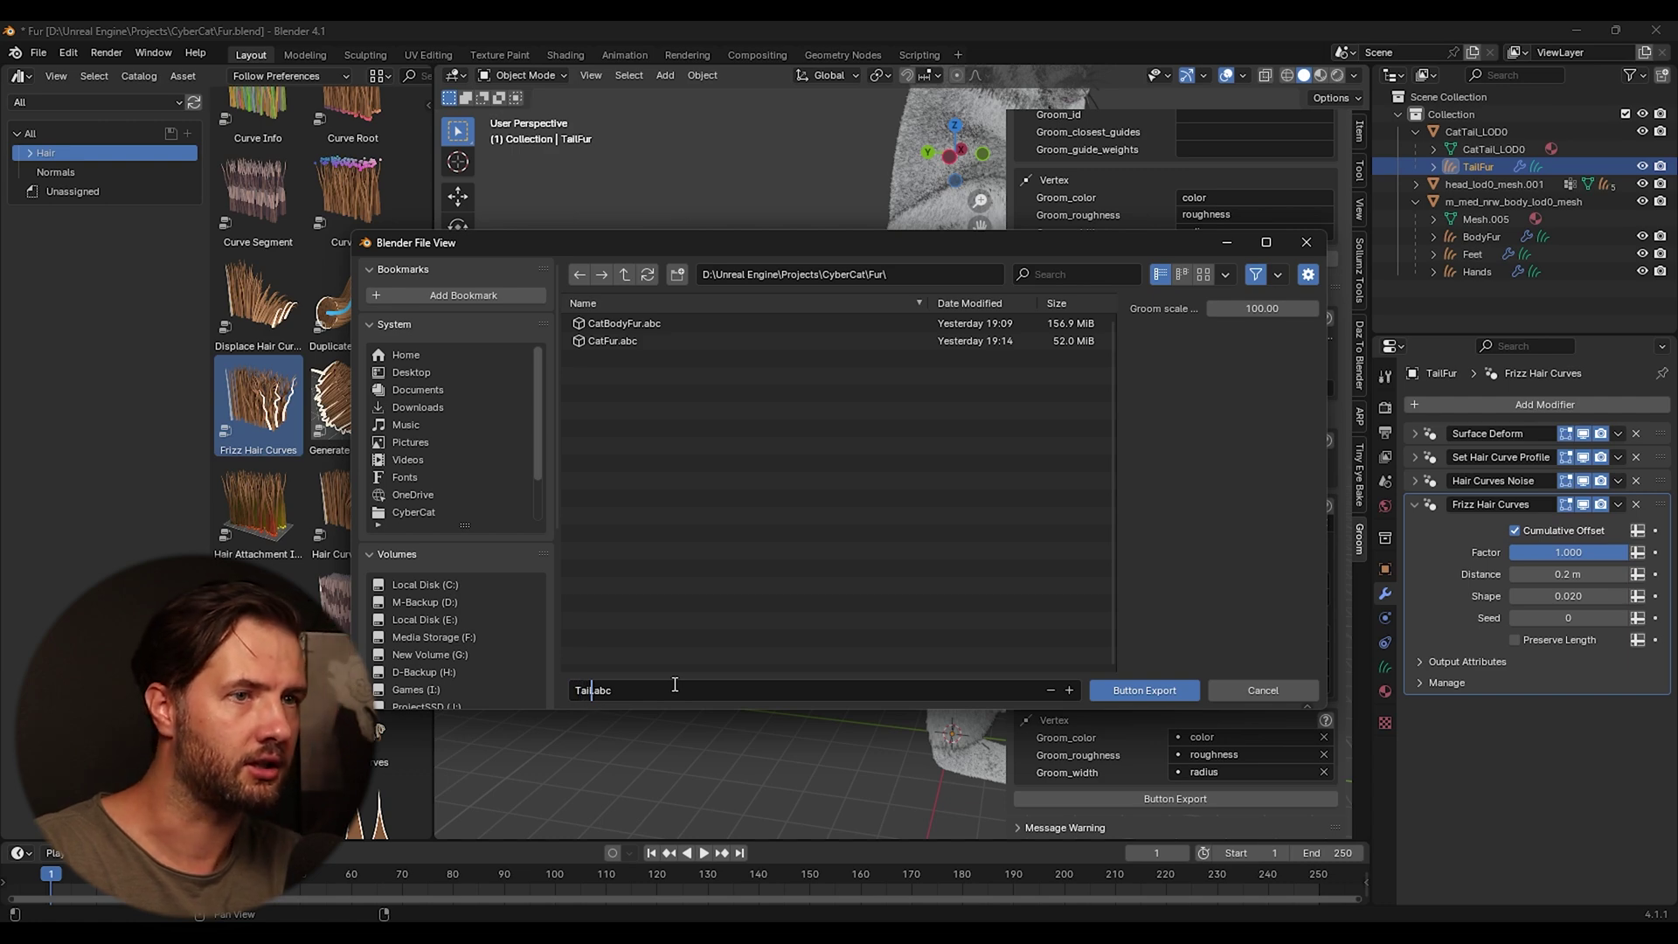
pyautogui.click(961, 498)
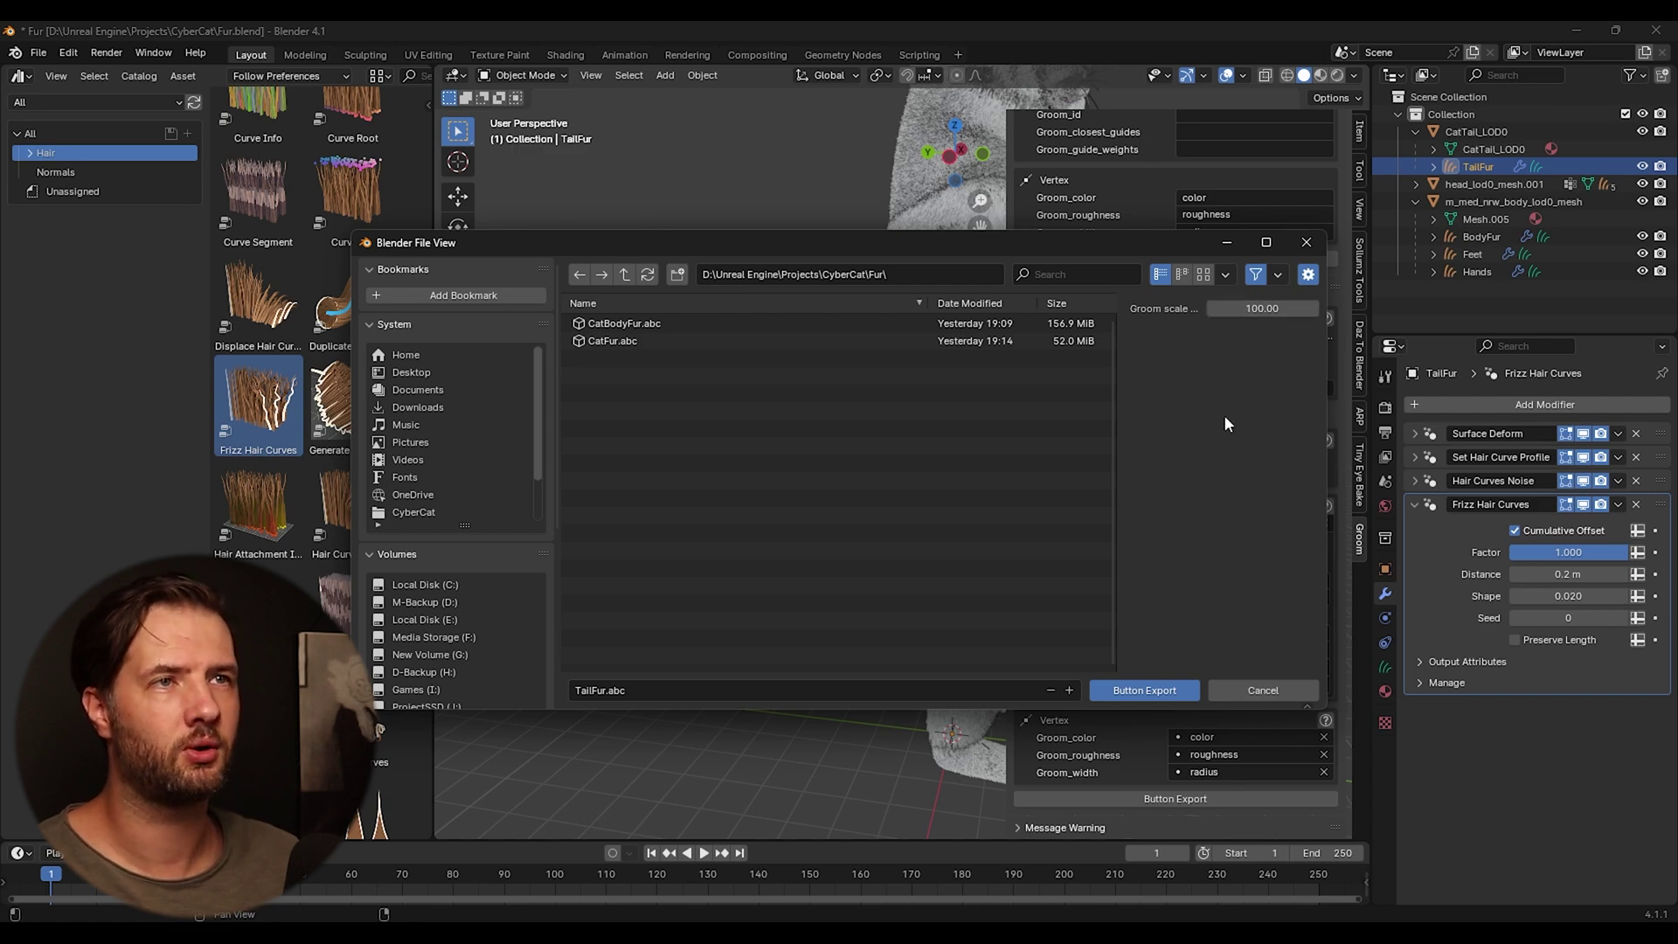
pyautogui.moveTo(966, 242); pyautogui.dragTo(780, 535)
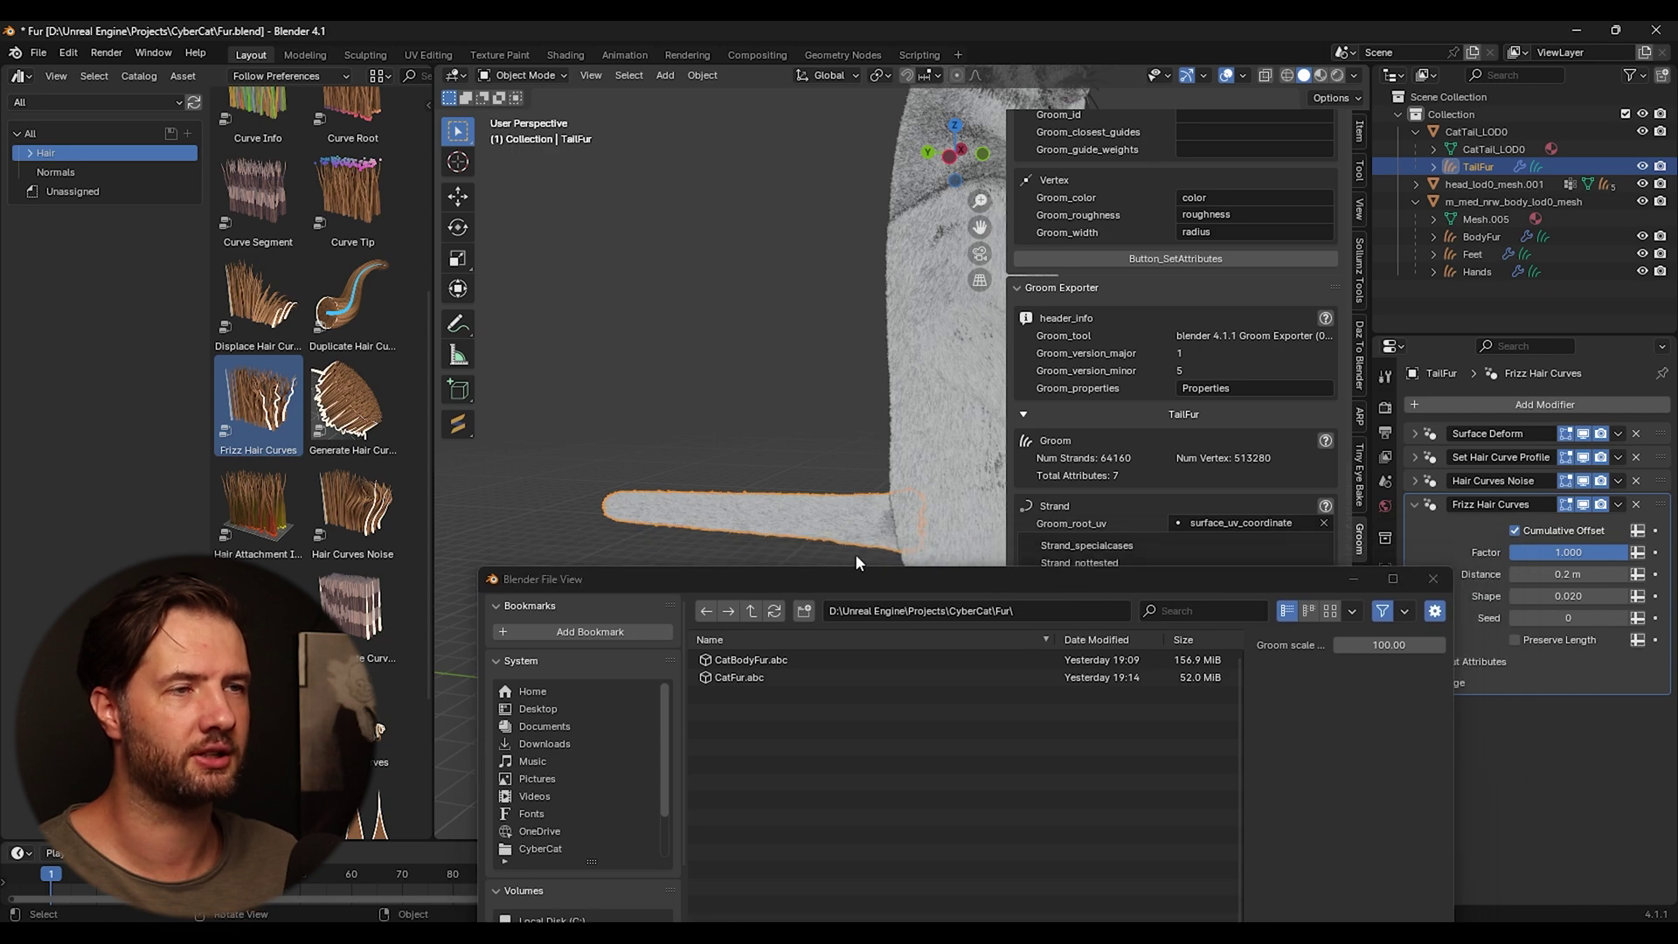
pyautogui.moveTo(879, 574); pyautogui.dragTo(737, 279)
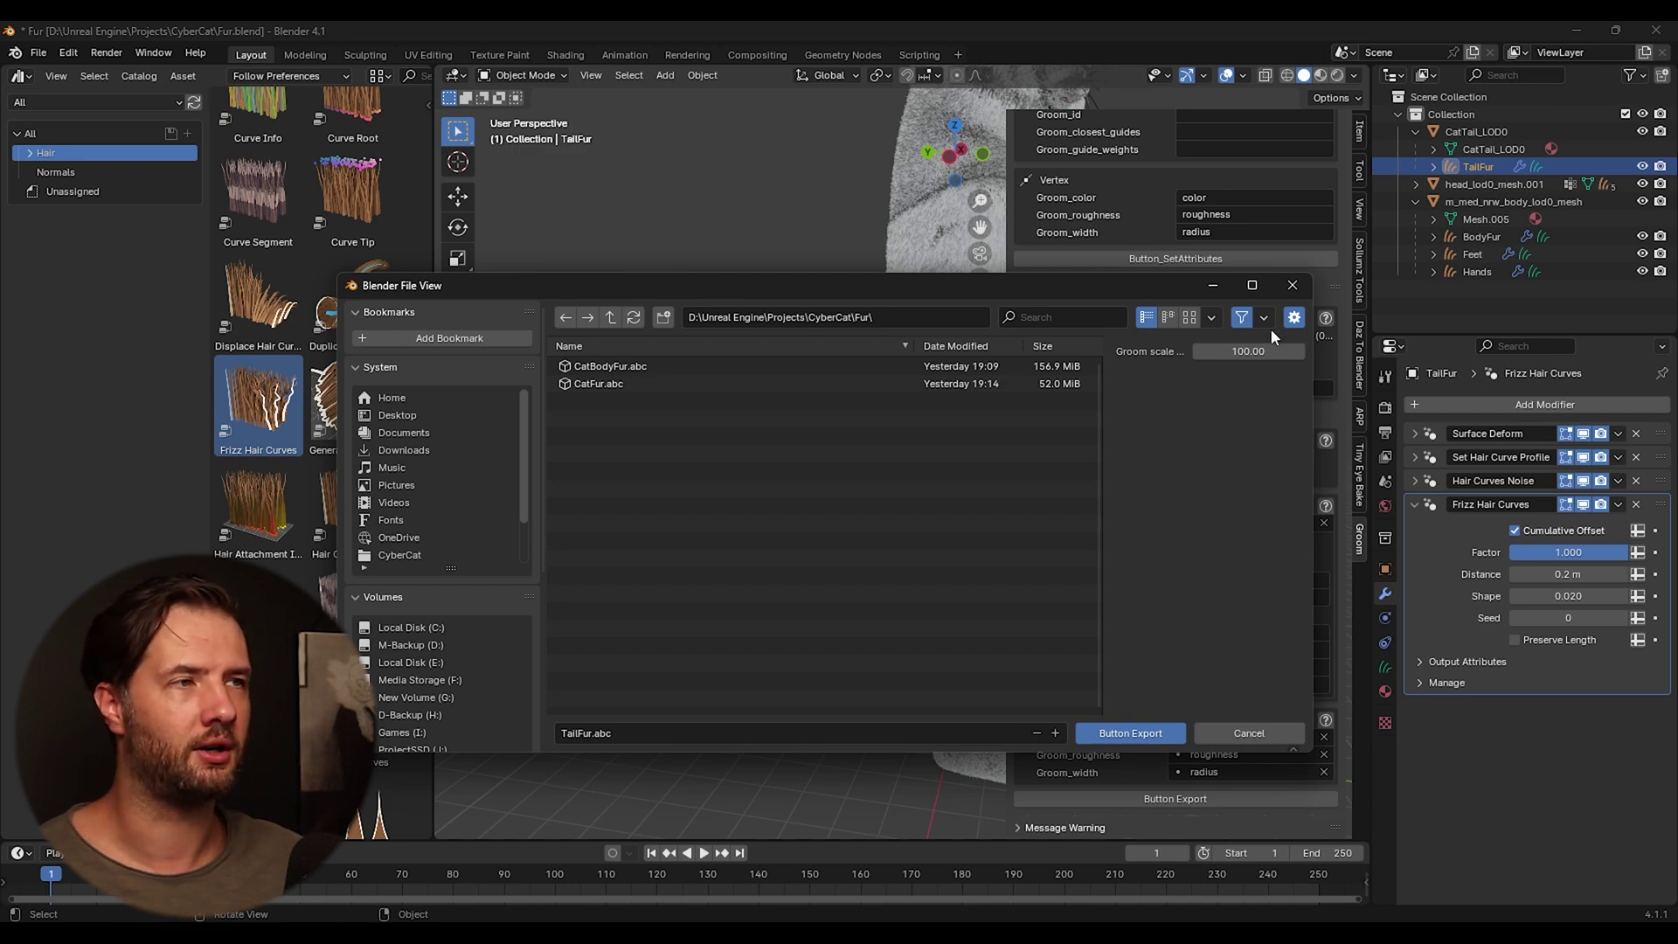
# Step: Set the groom scale to 1.00 and export TailFur.abc
pyautogui.click(1256, 351)
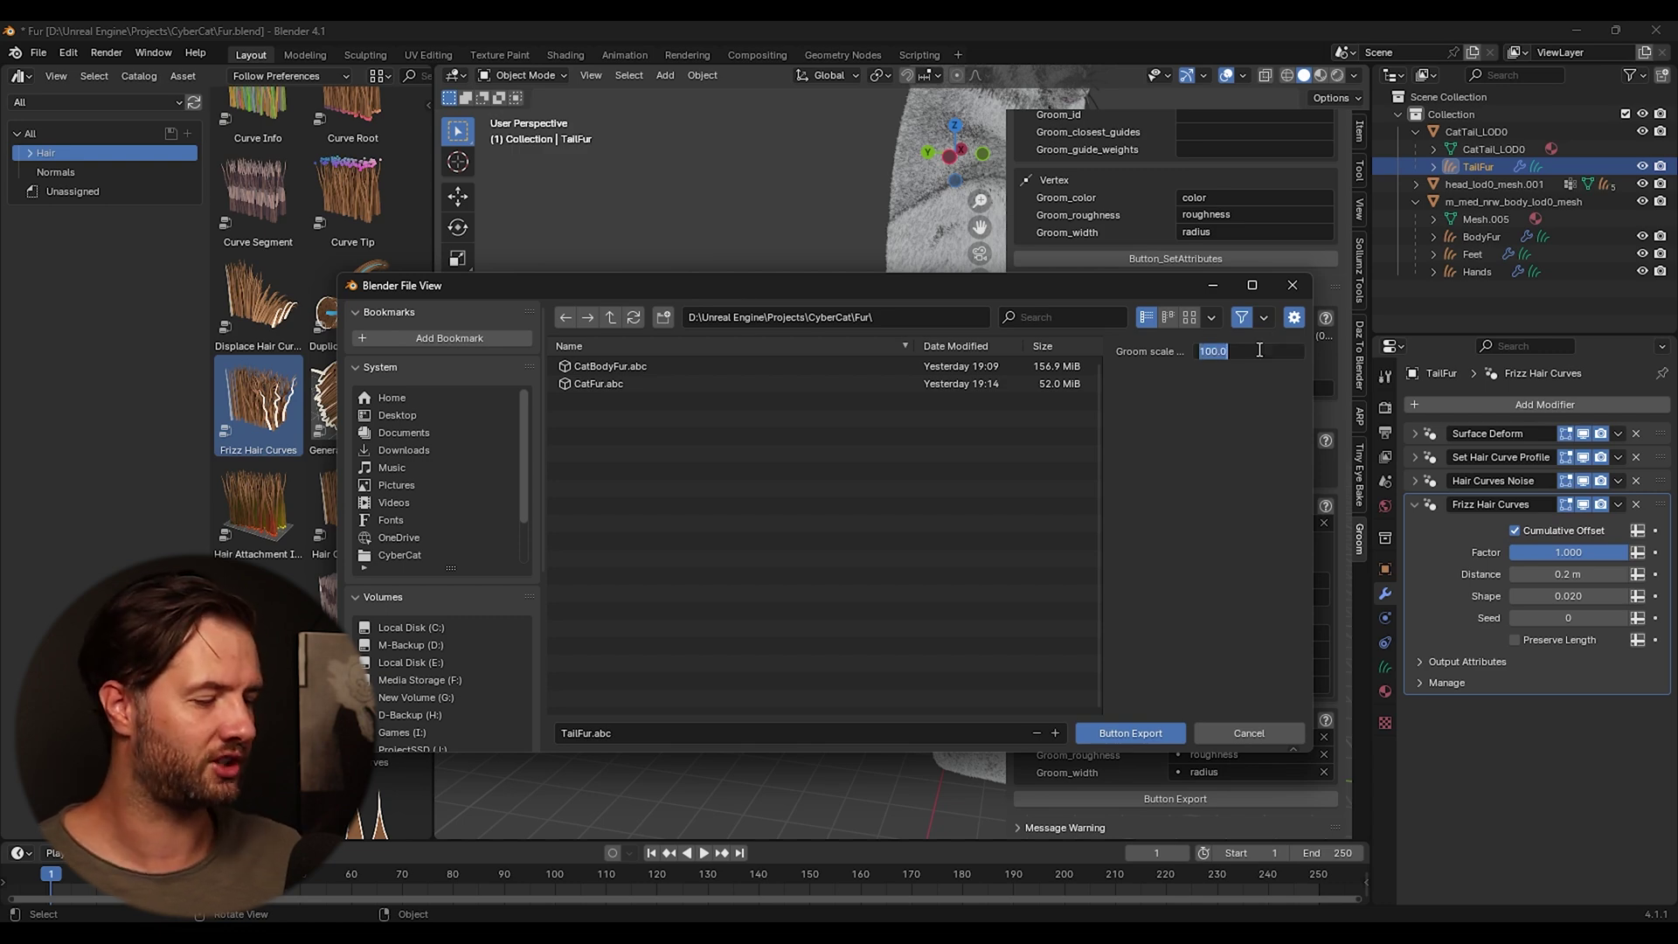
pyautogui.write('1')
pyautogui.press('Return')
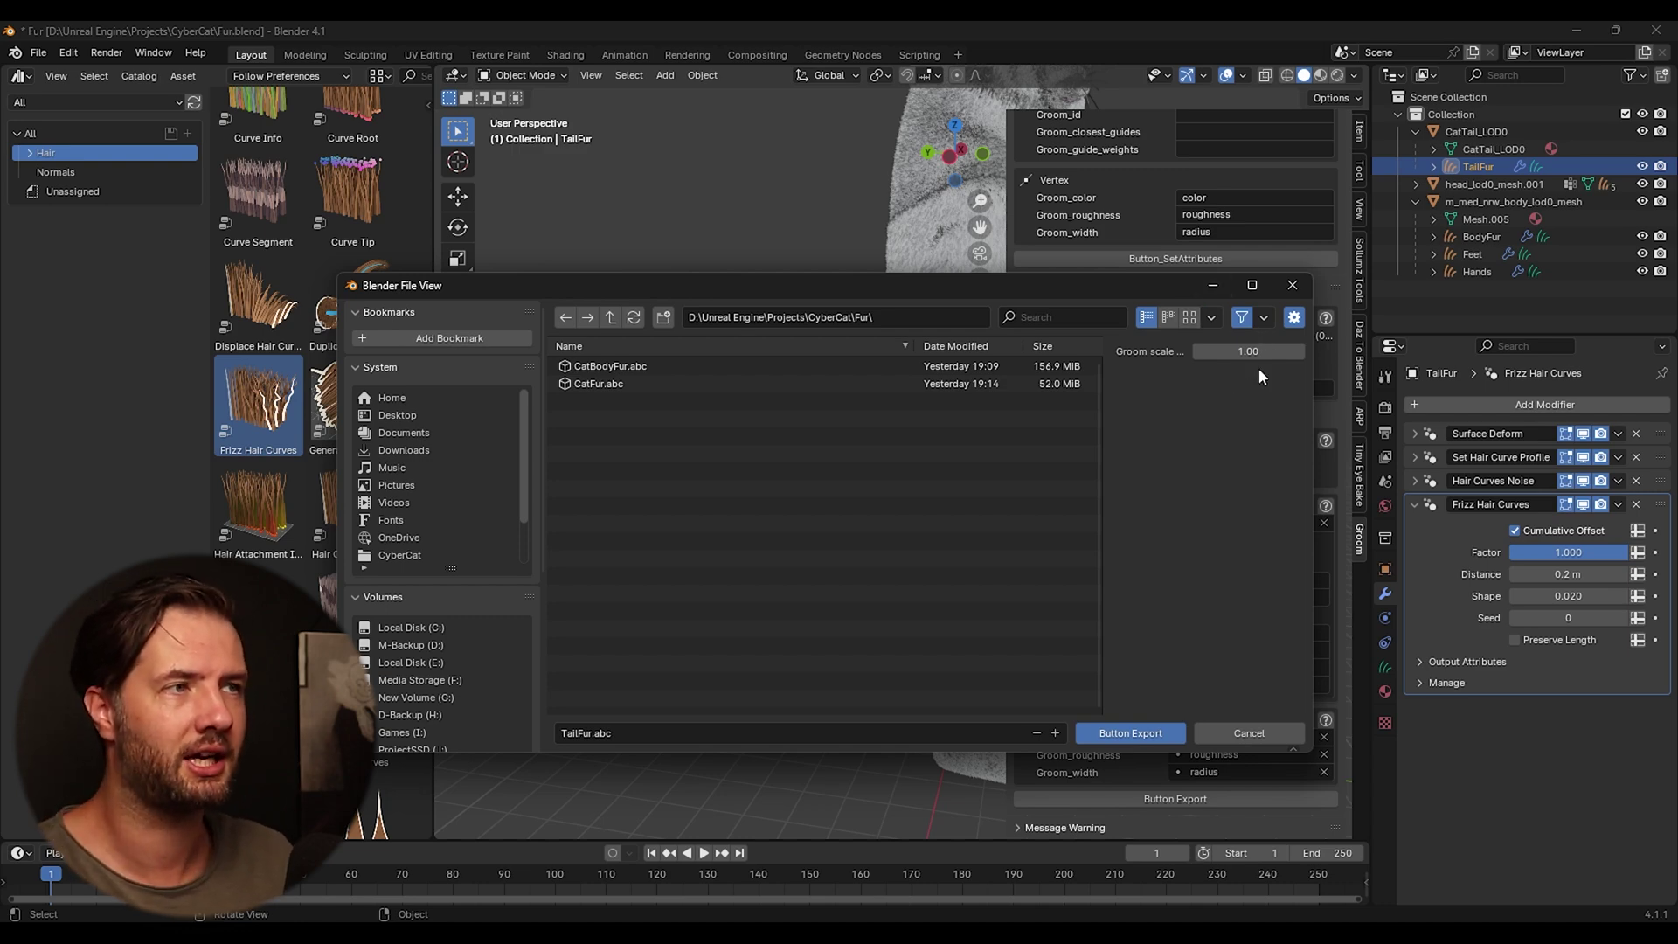
pyautogui.click(1129, 733)
pyautogui.scroll(-6, 673, 575)
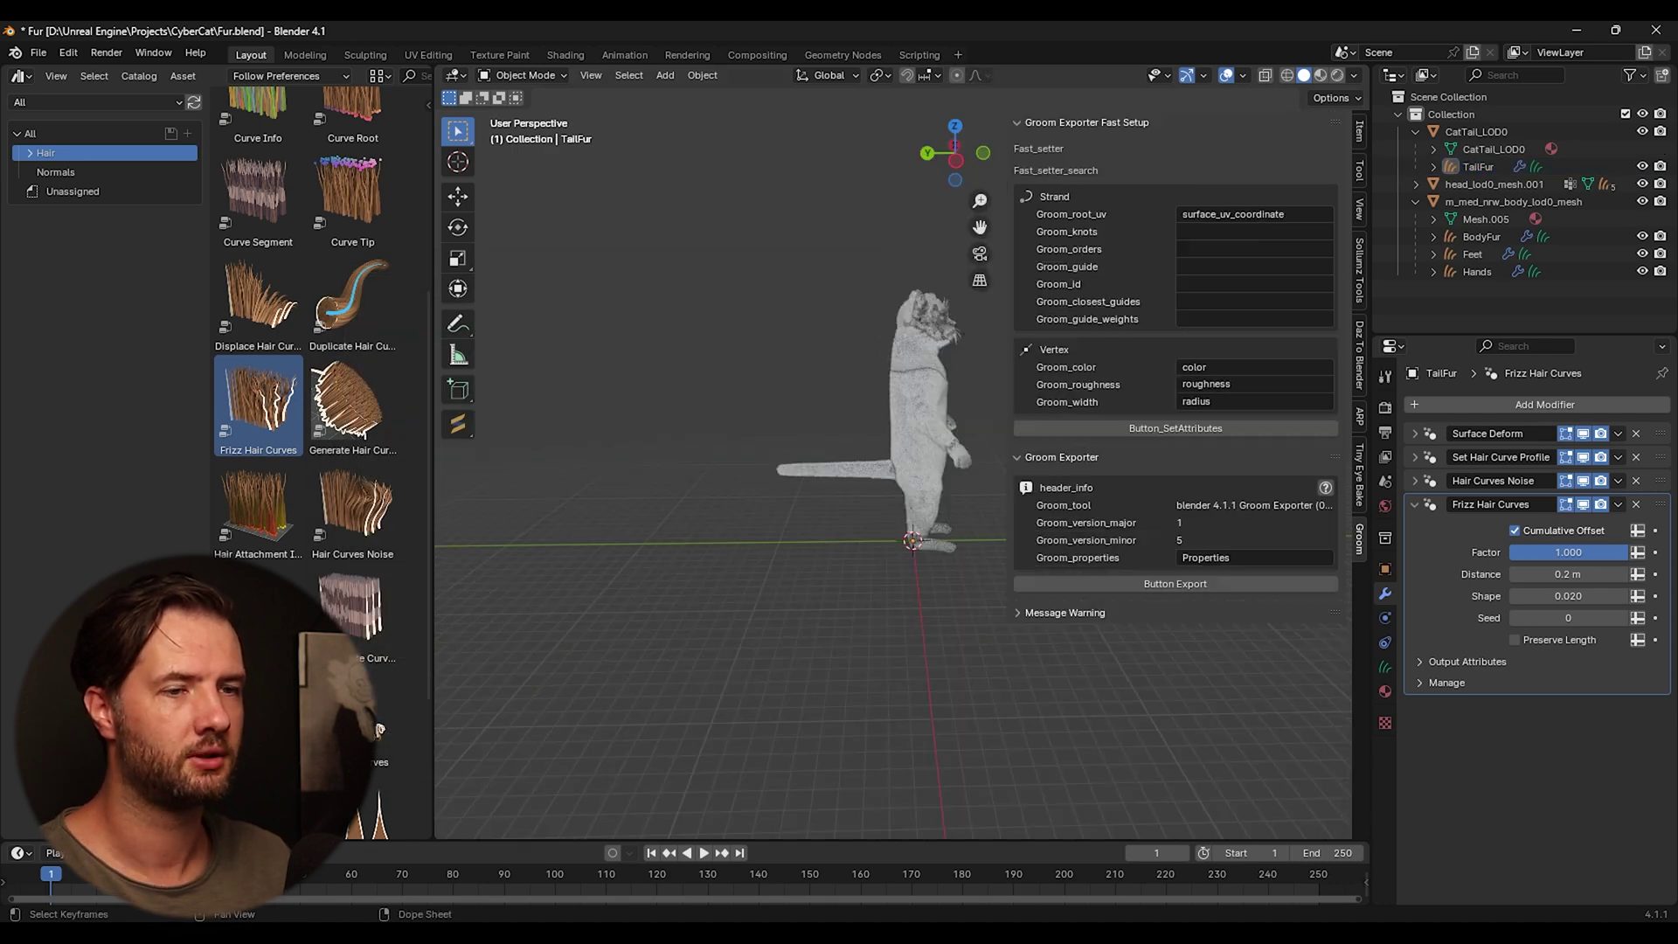
# Step: Switch to Unreal Engine and open the MetaCat Fur folder under MetaHumans in the content browser
pyautogui.click(347, 863)
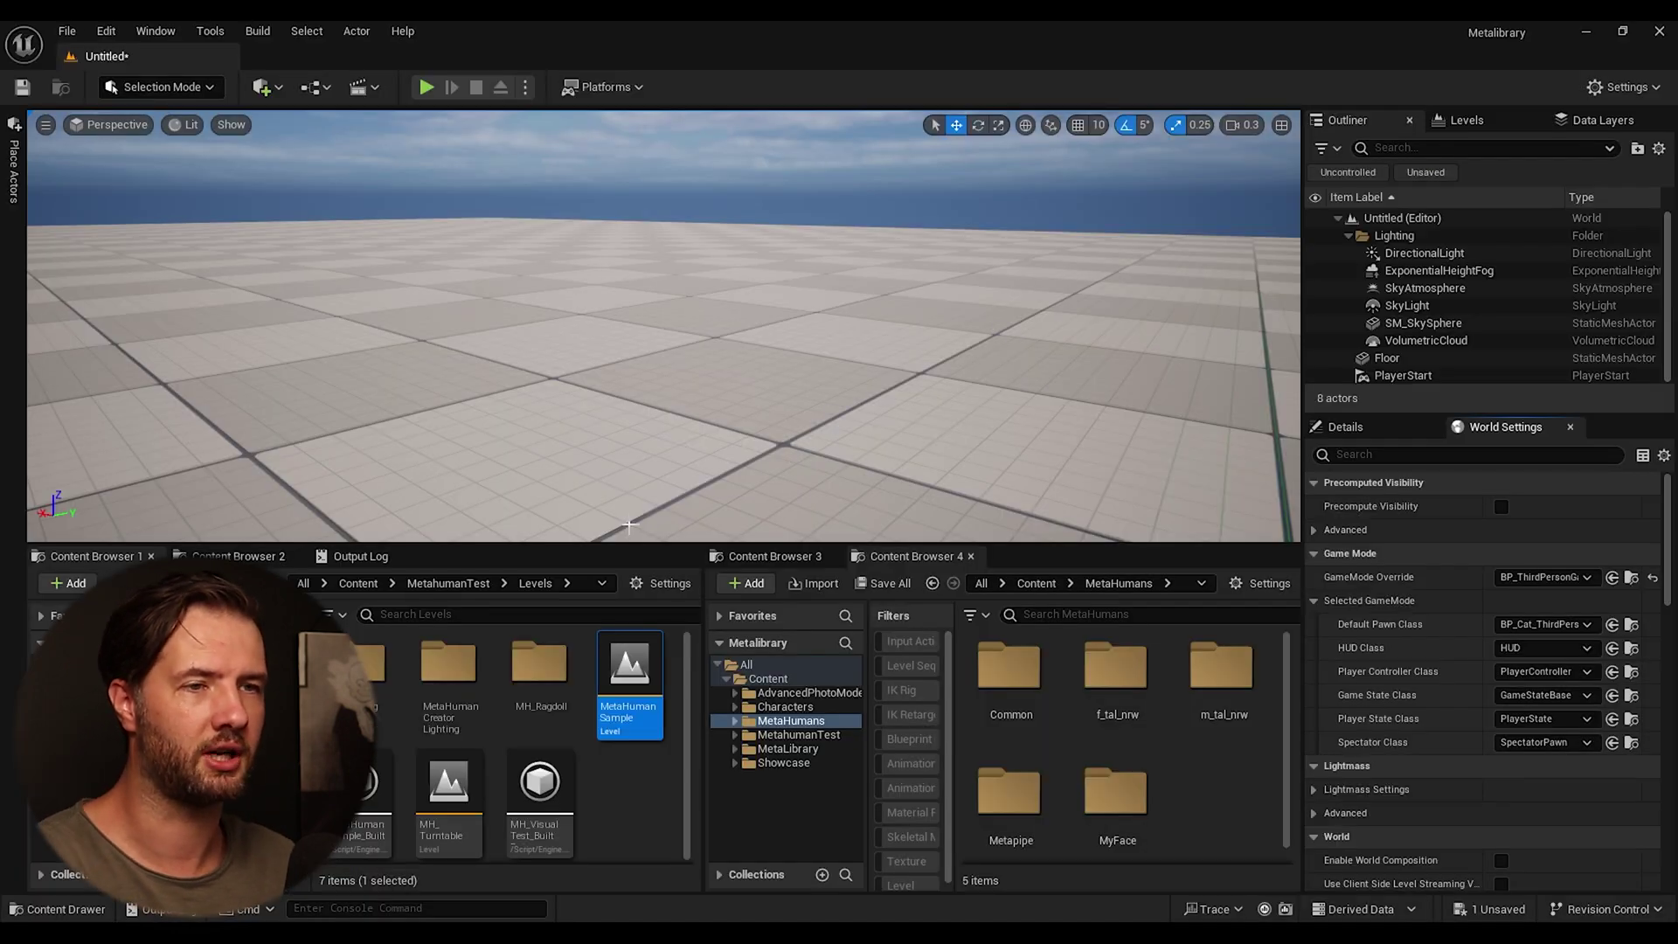
pyautogui.click(791, 749)
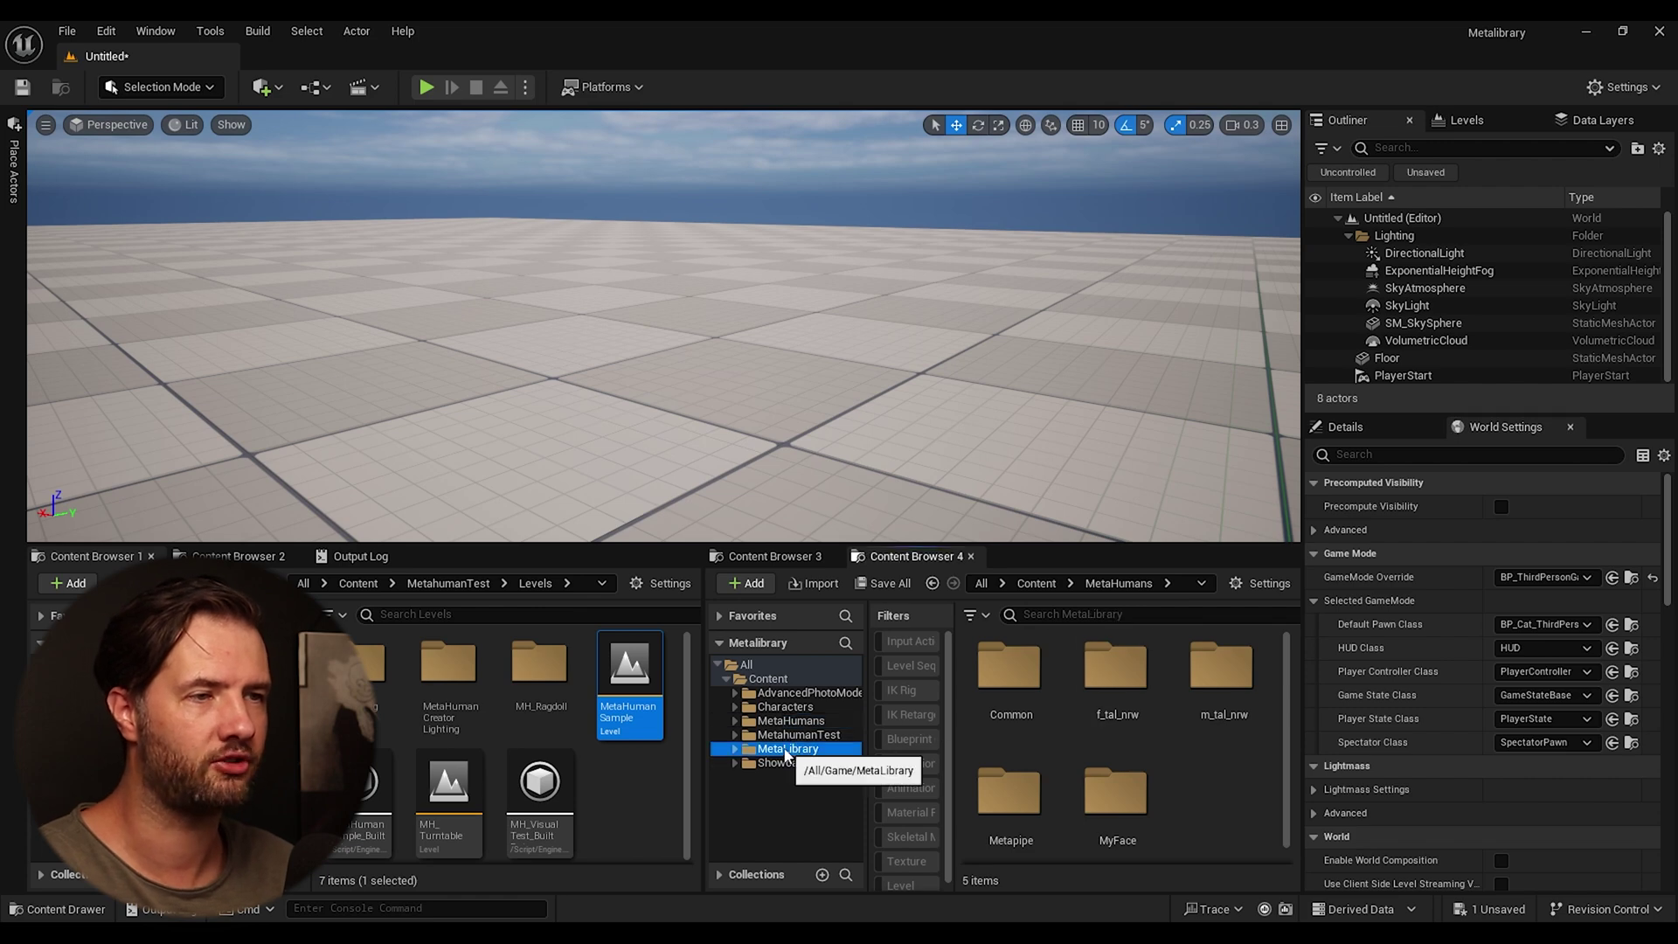
pyautogui.hotkey('alt', 'Tab')
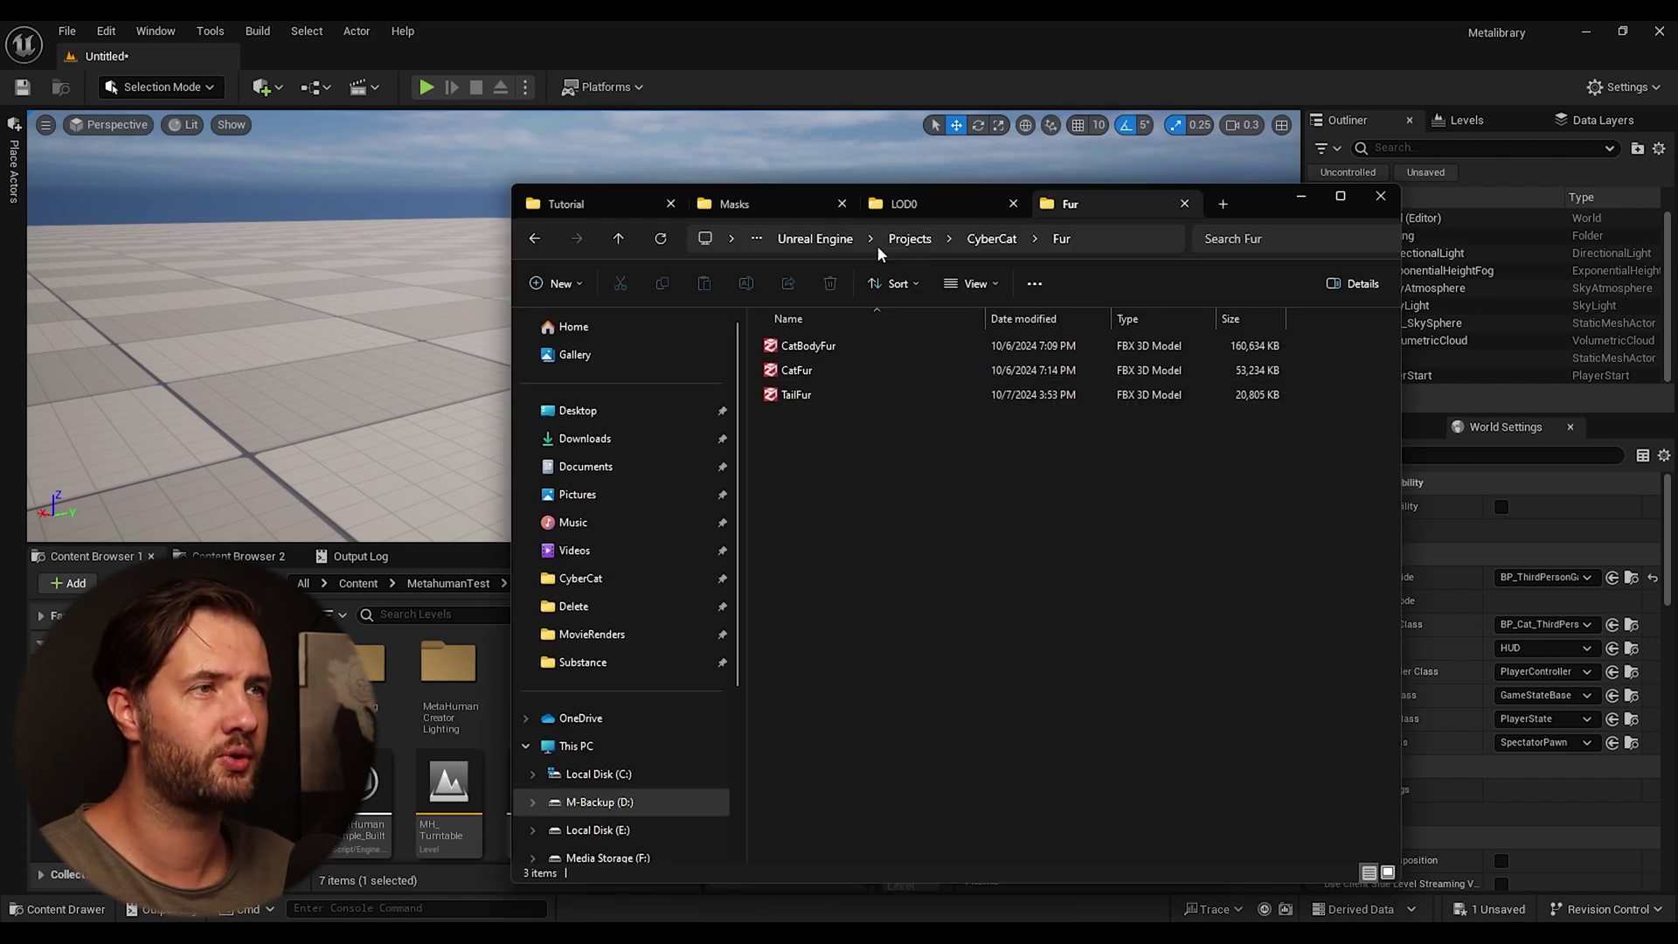
pyautogui.click(1300, 195)
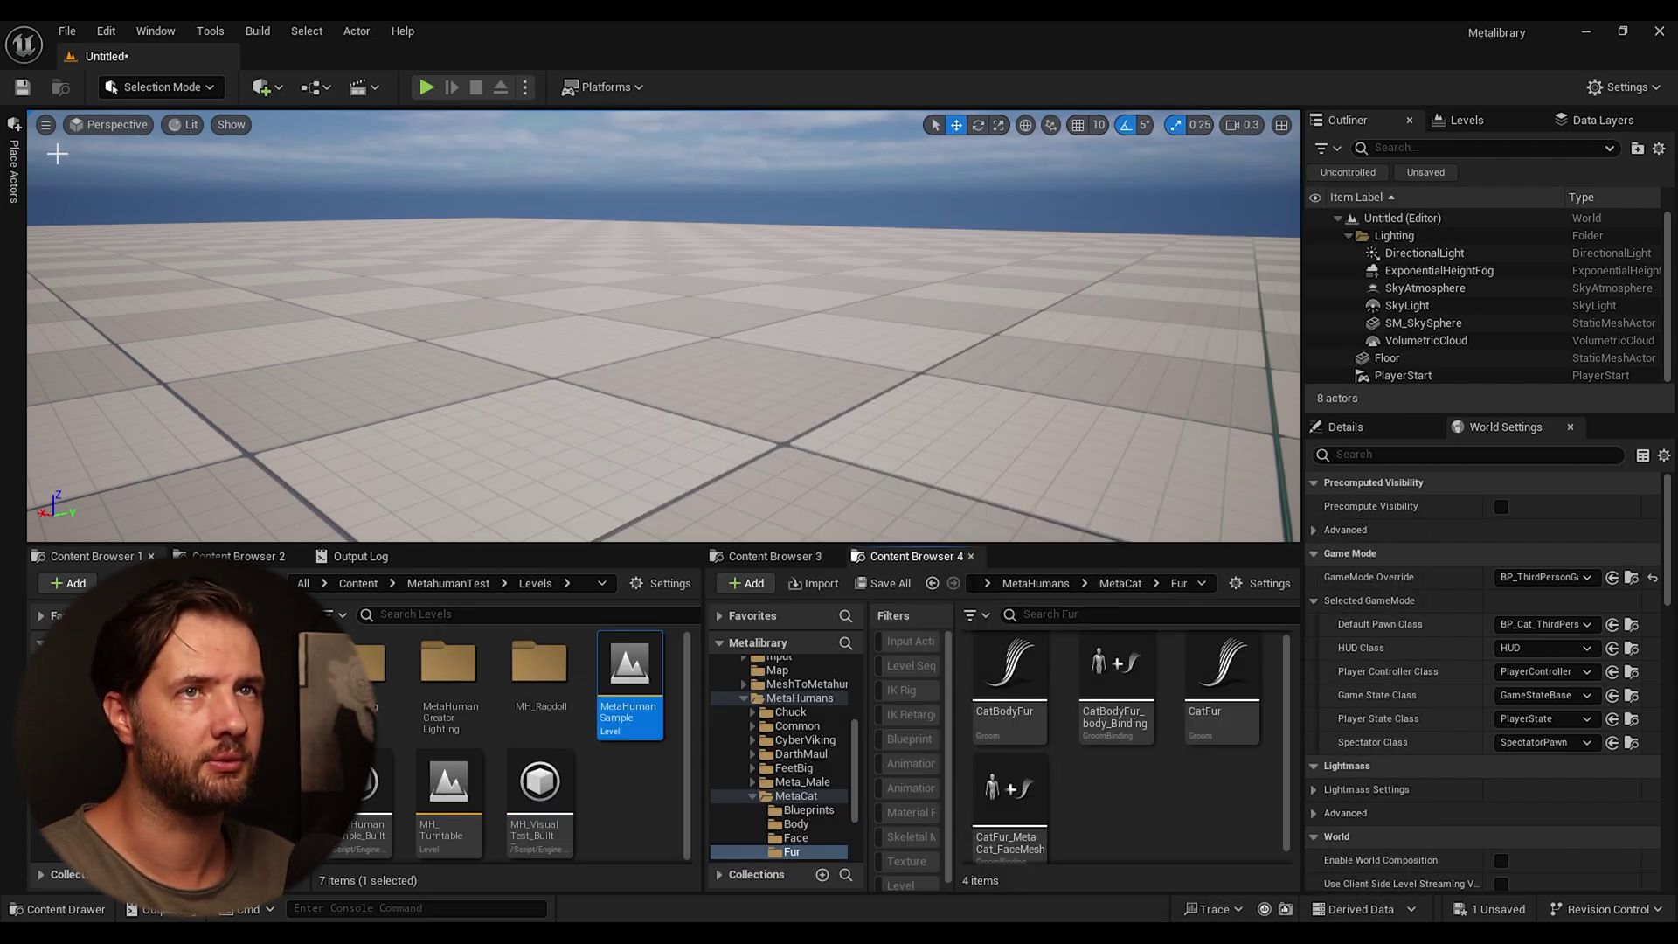
# Step: Search the project's plugins for "alembic" and check whether Alembic Groom Importer and Alembic Importer are enabled
pyautogui.click(107, 31)
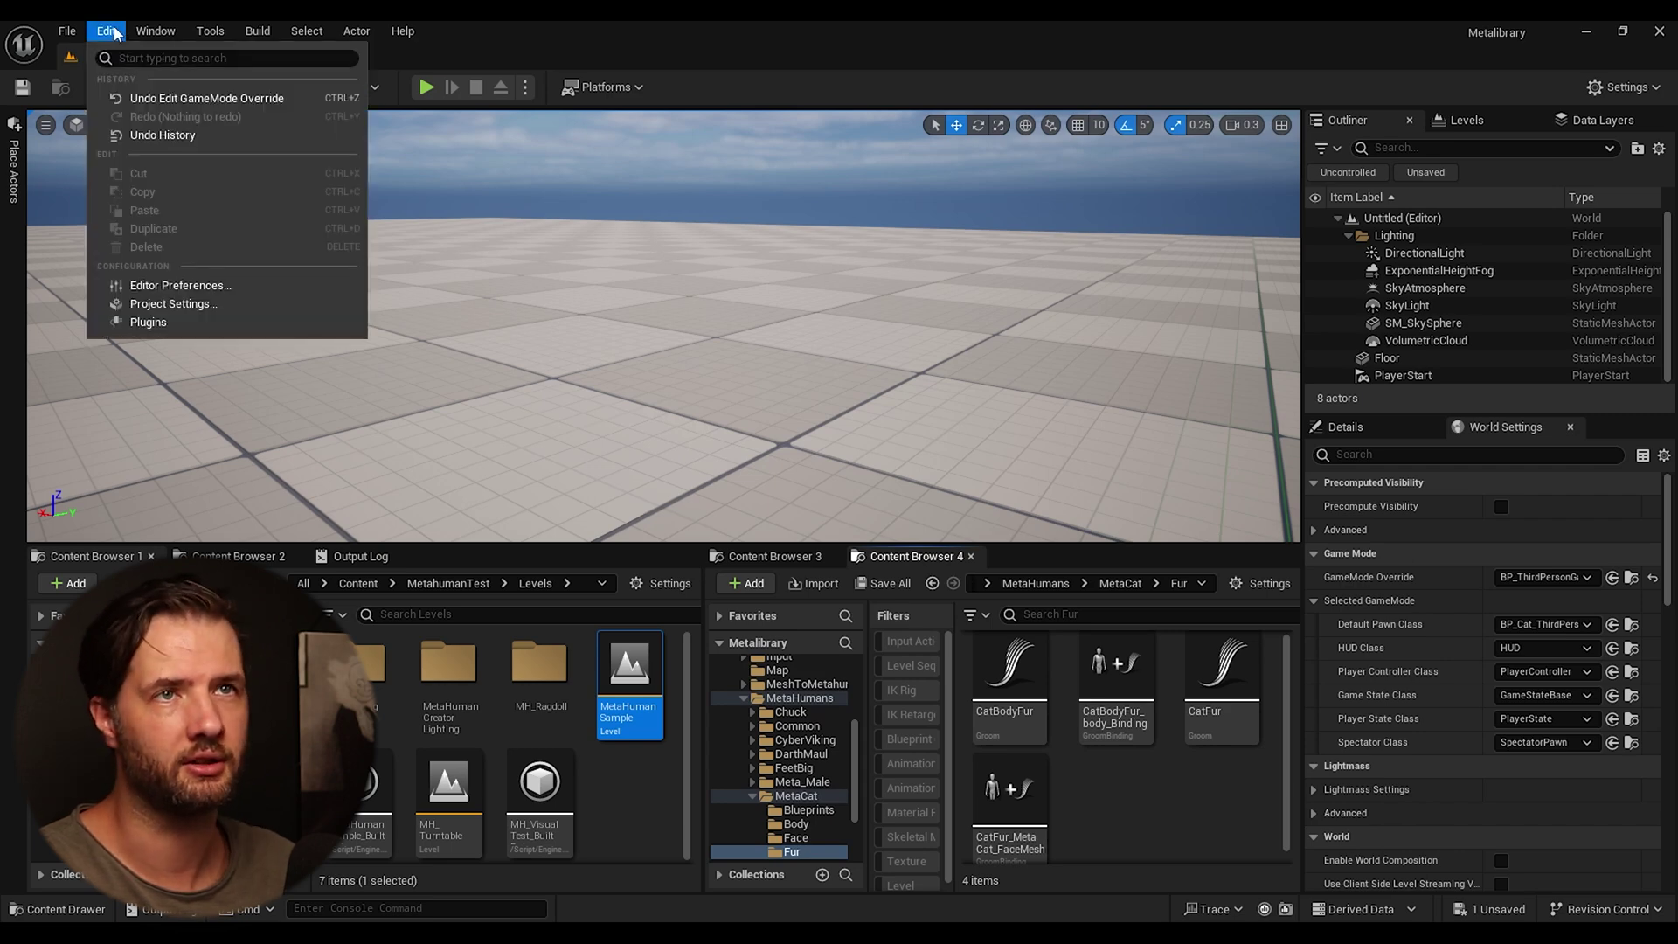
pyautogui.click(180, 322)
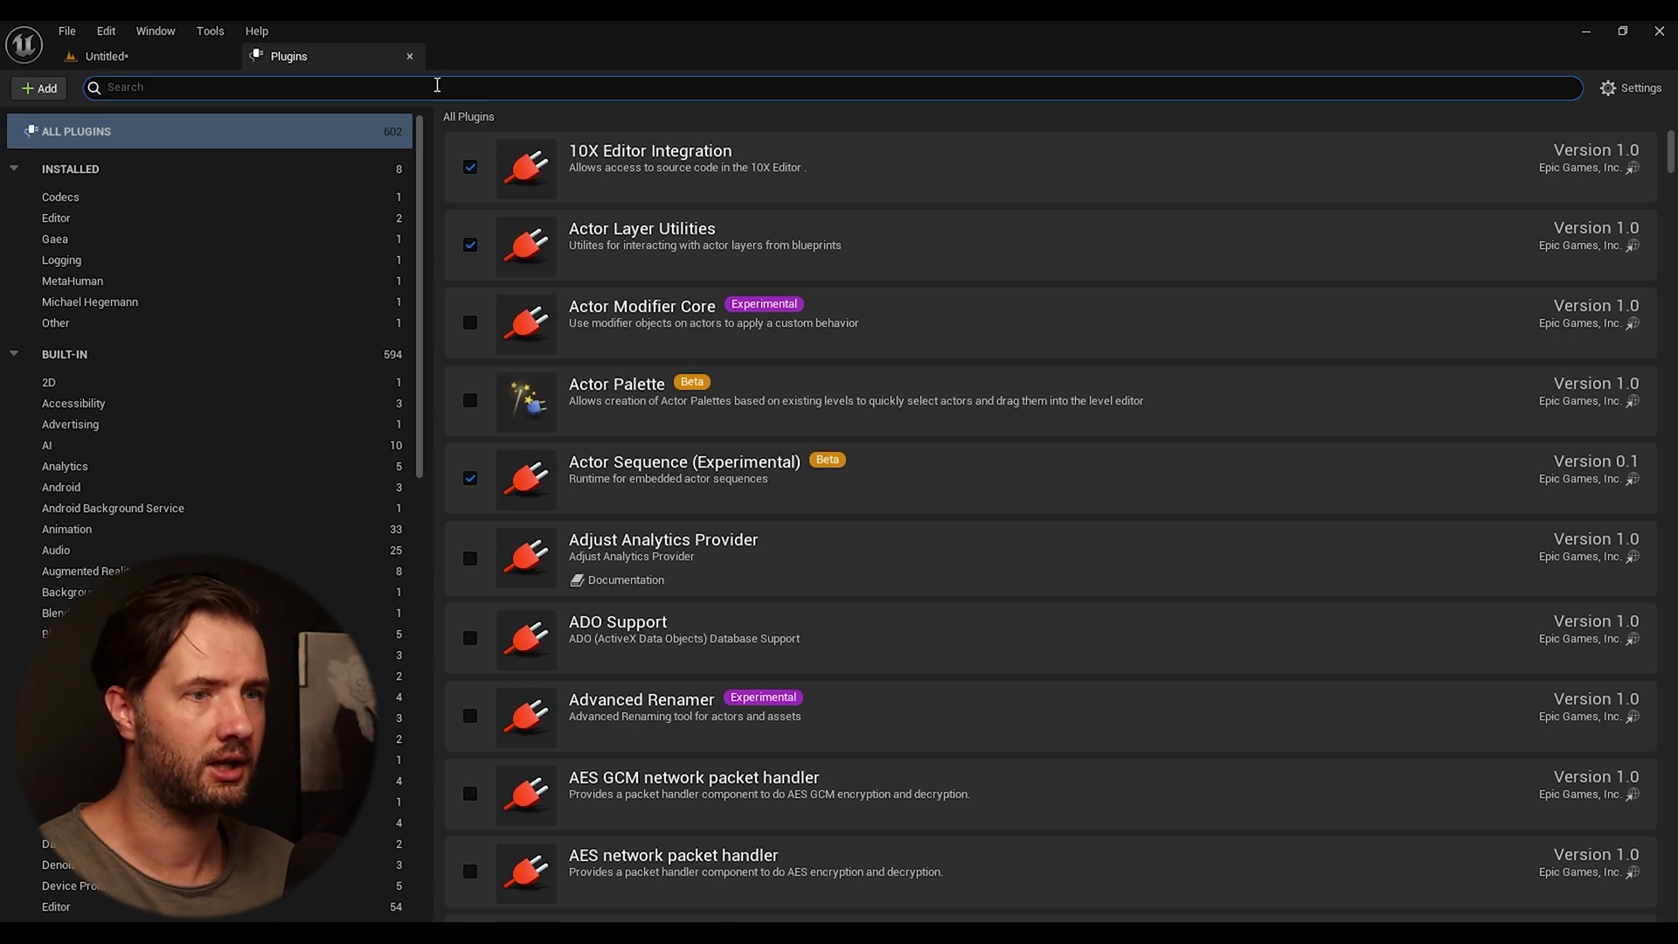
pyautogui.write('alembic')
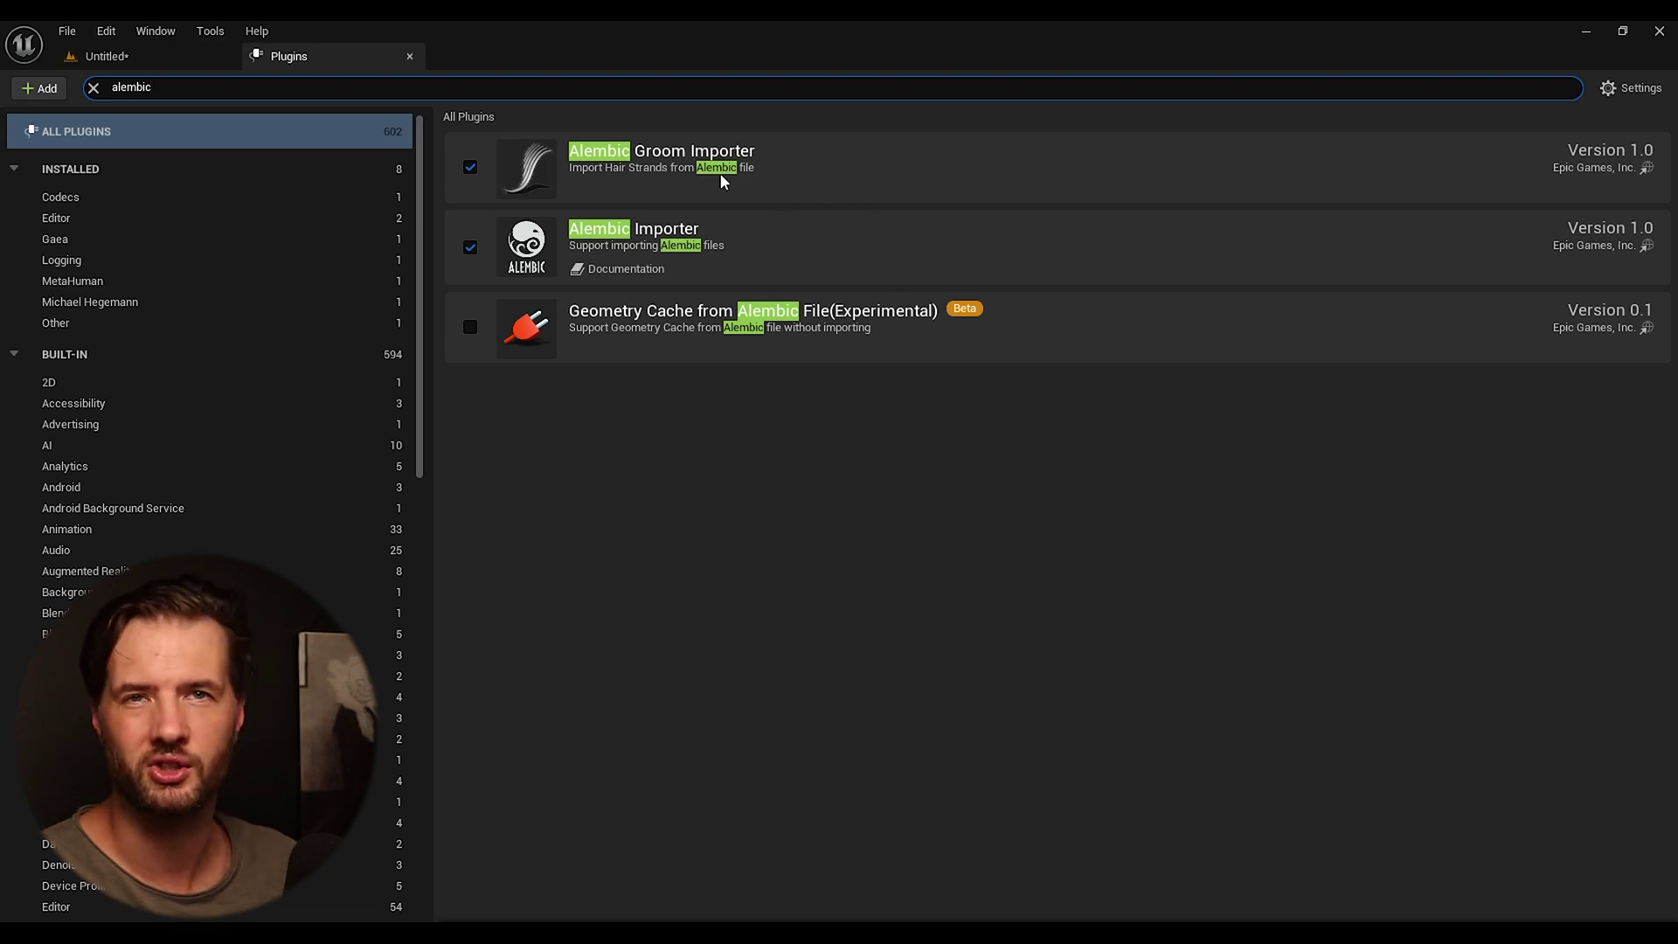
pyautogui.click(409, 56)
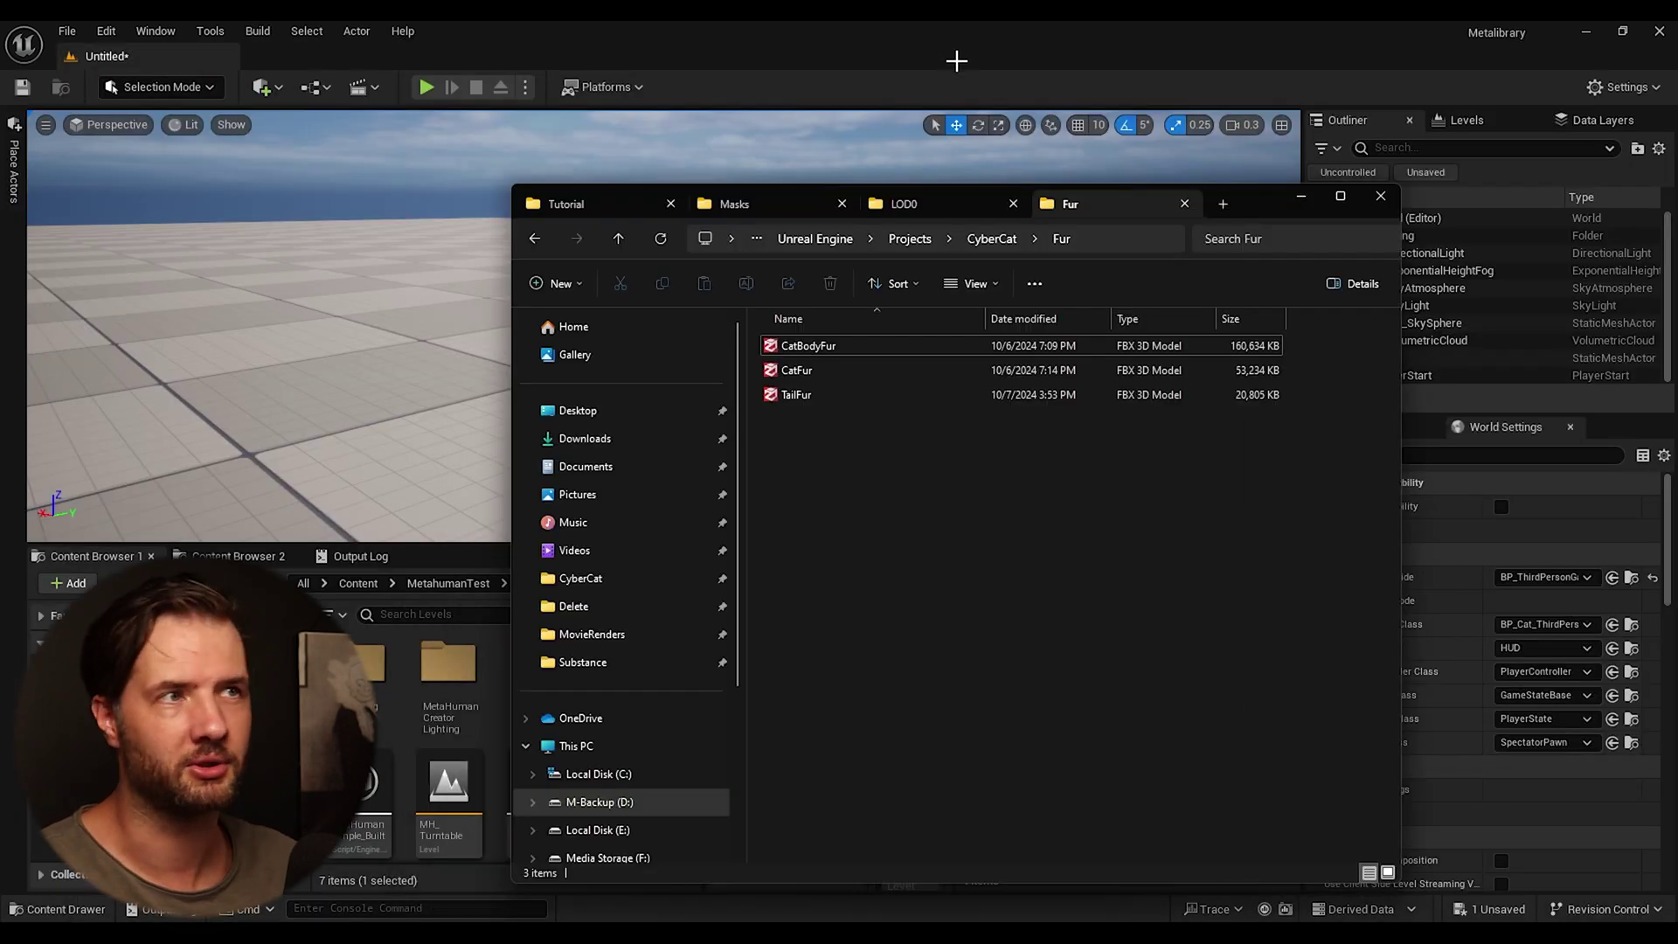
# Step: Import TailFur from the CyberCat Fur folder on disk into MetaCat's Fur folder with the default groom import options
pyautogui.moveTo(1262, 212); pyautogui.dragTo(835, 157)
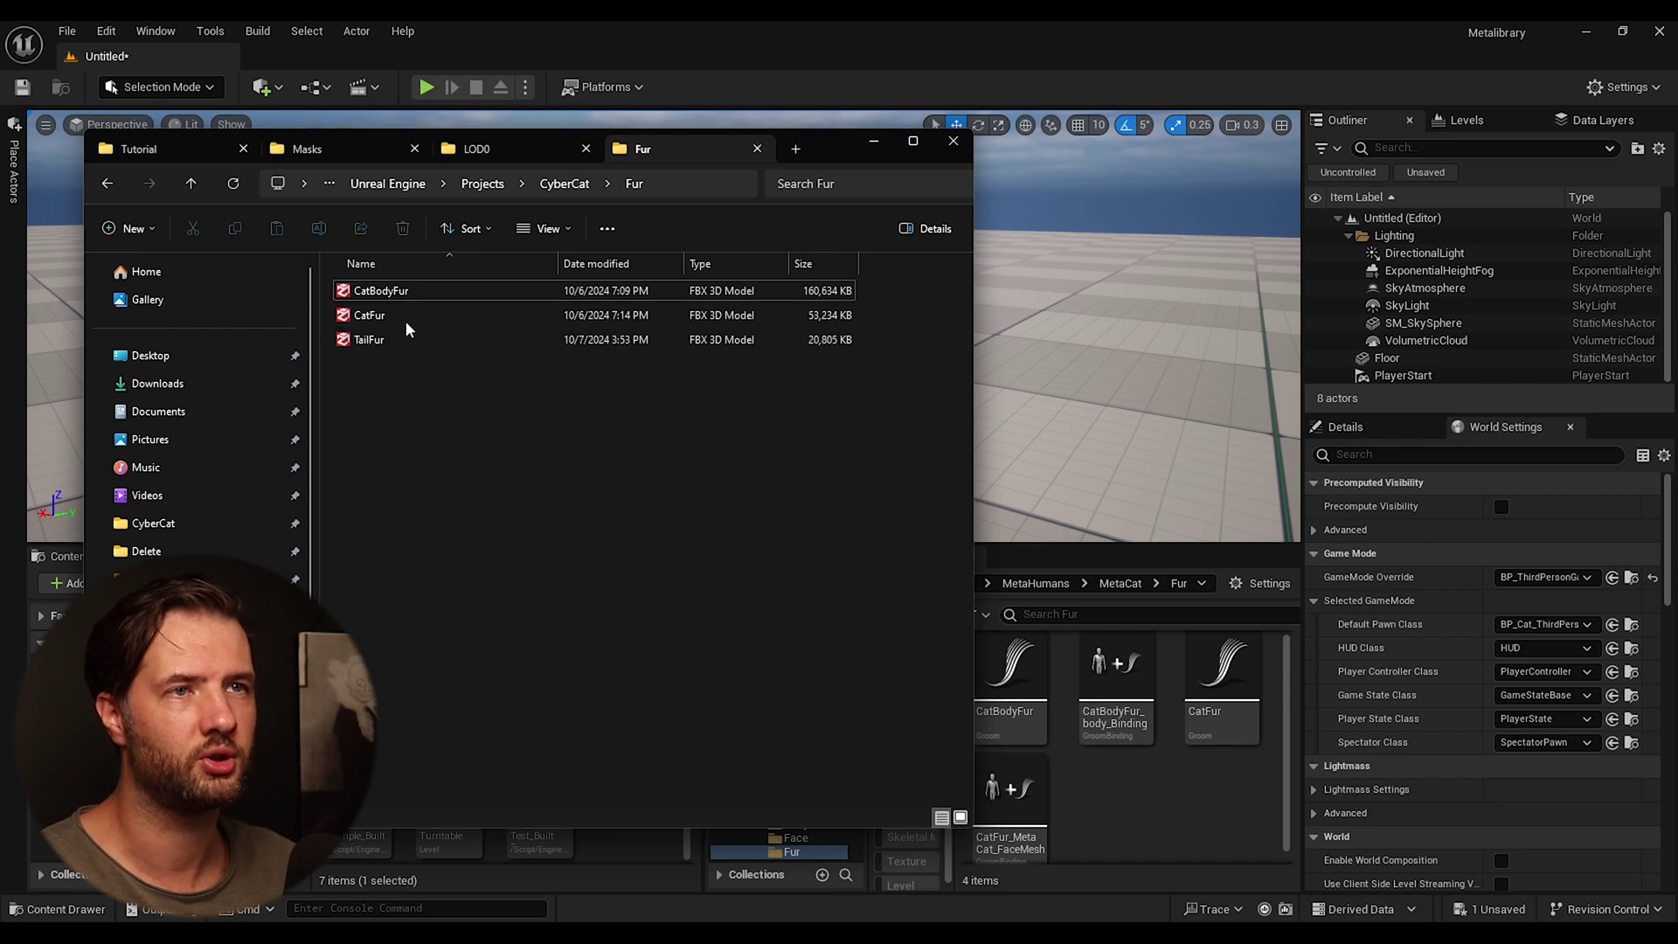
pyautogui.click(369, 346)
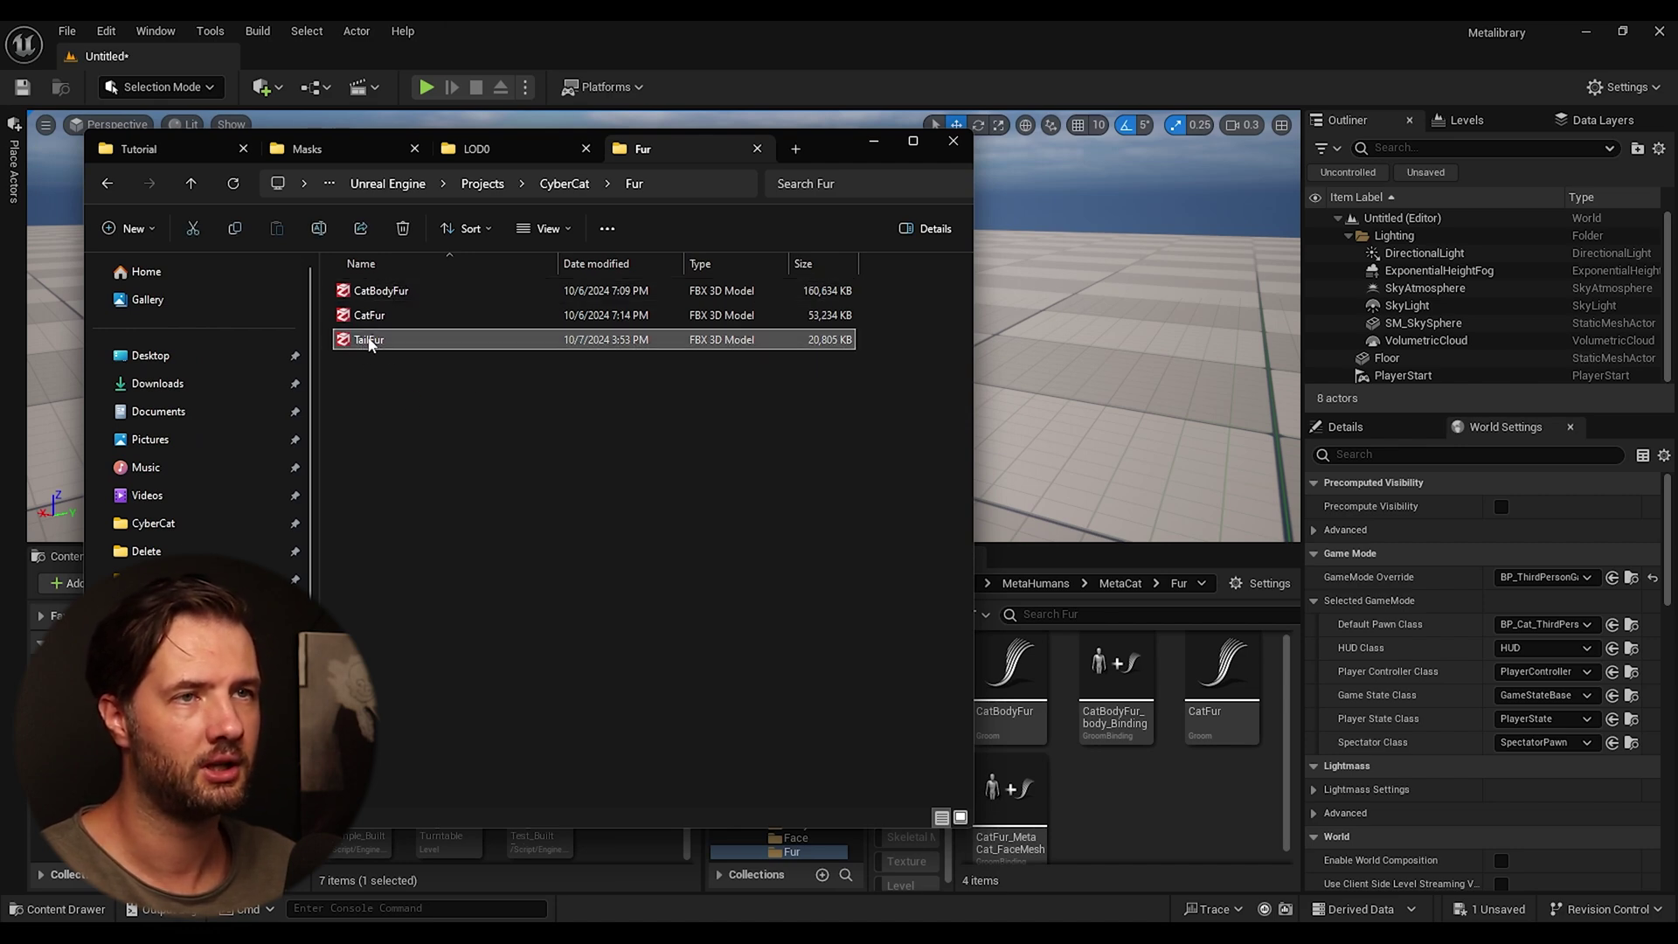
pyautogui.moveTo(369, 343); pyautogui.dragTo(1113, 819)
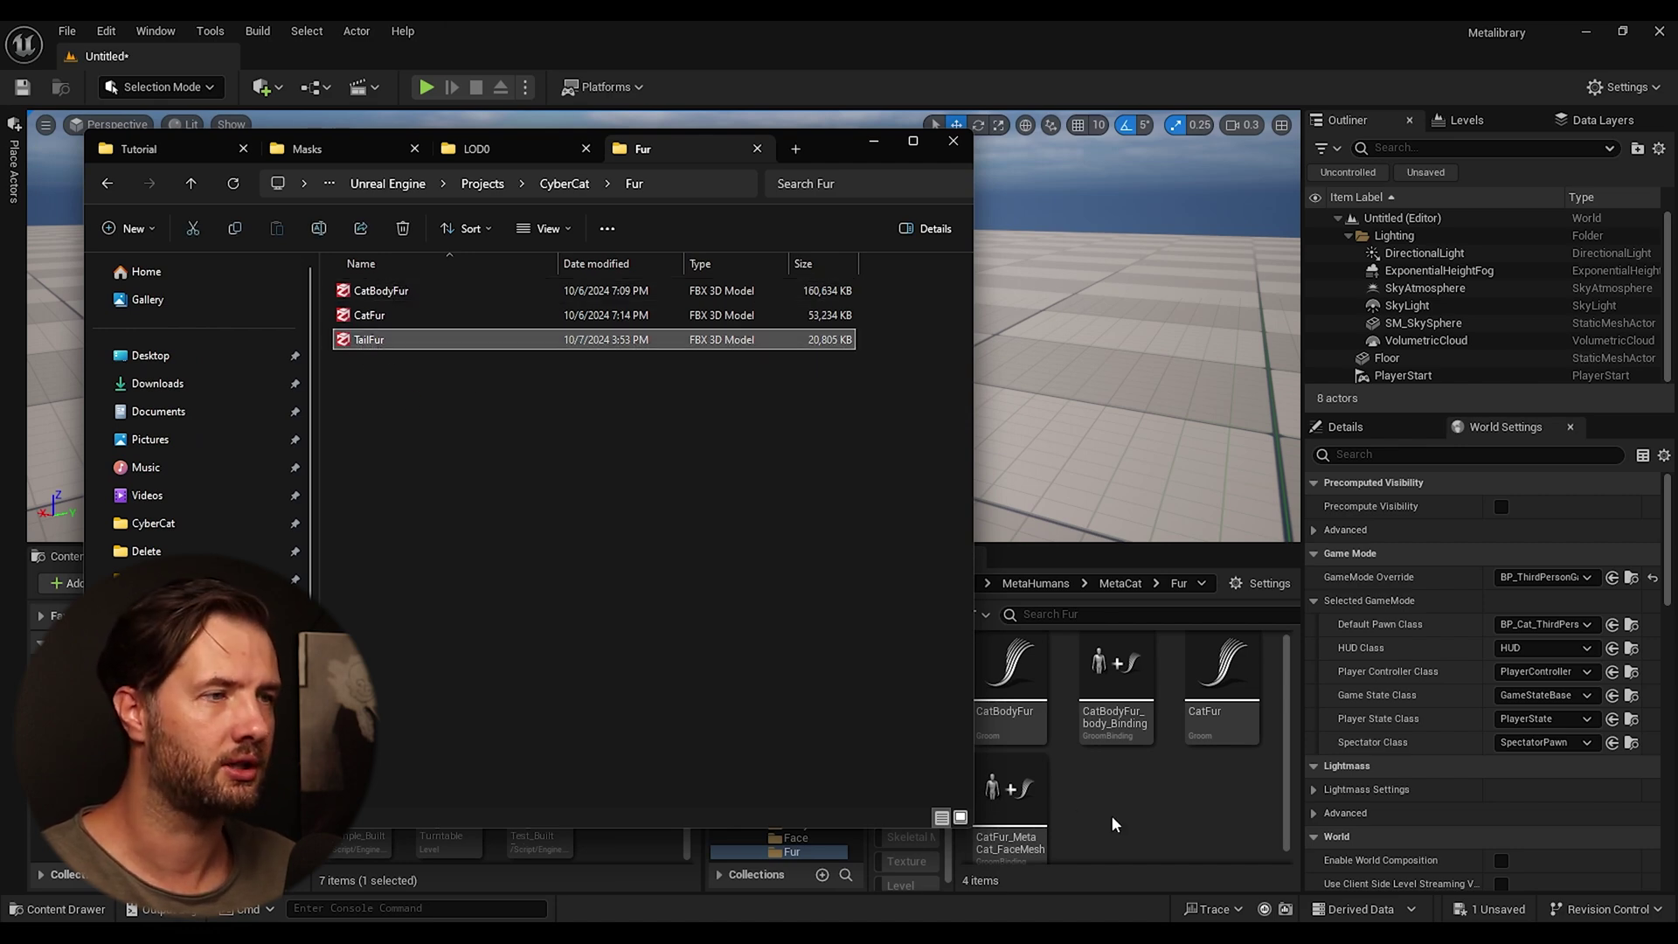
pyautogui.click(873, 141)
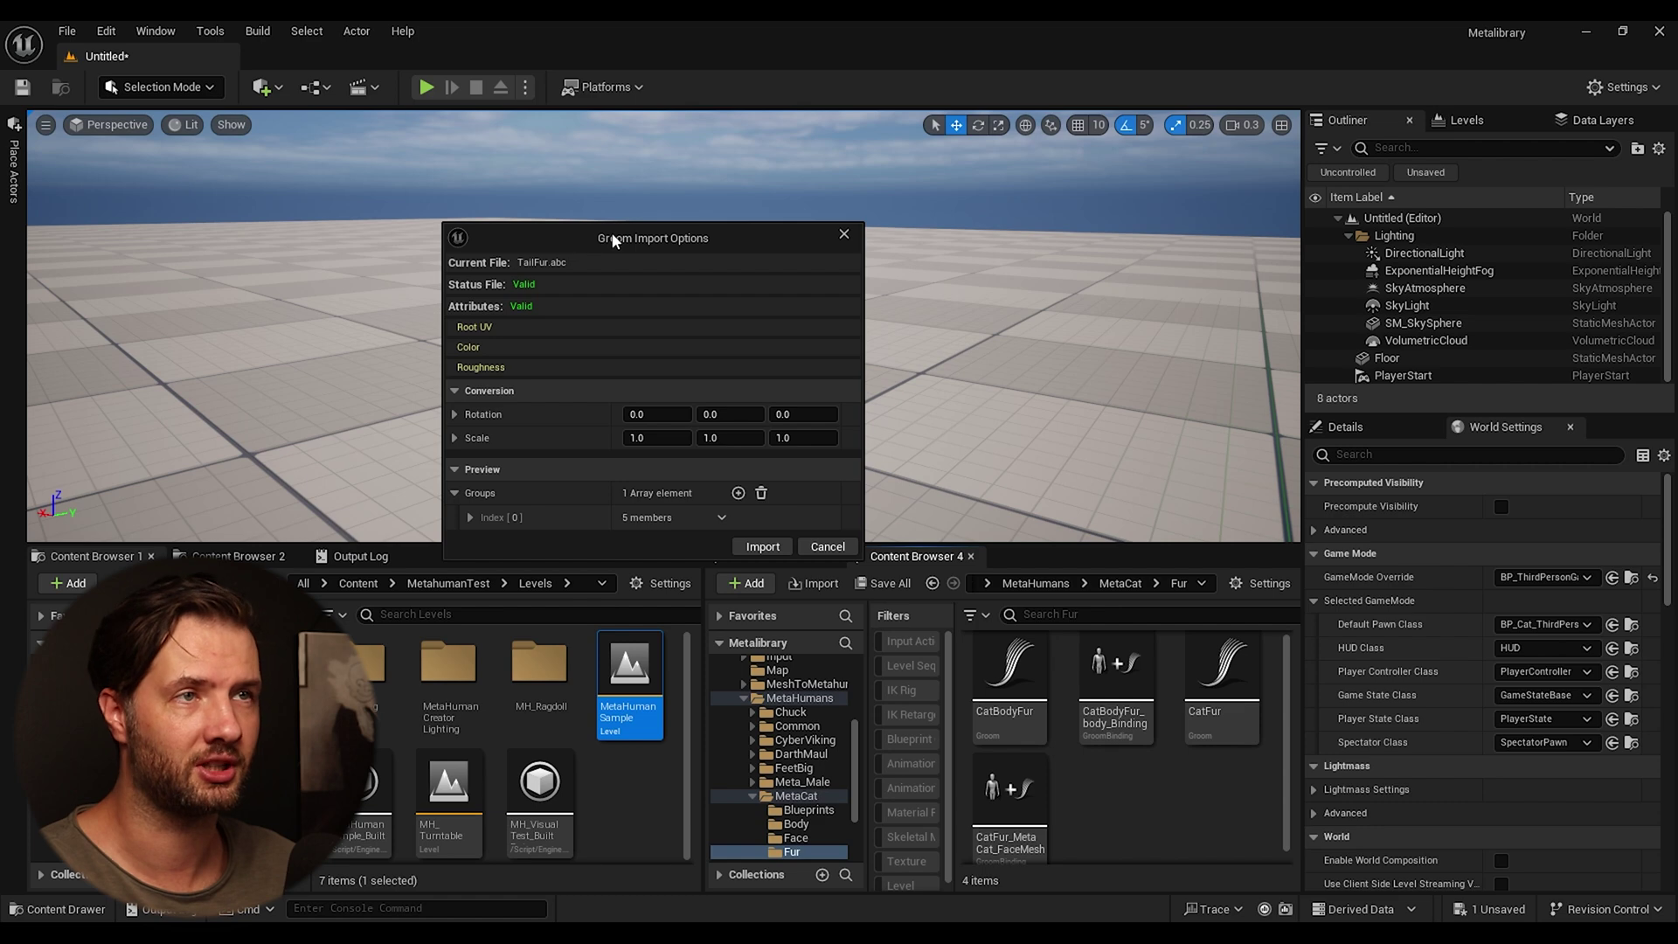
pyautogui.moveTo(613, 240); pyautogui.dragTo(611, 172)
pyautogui.click(467, 448)
pyautogui.click(467, 448)
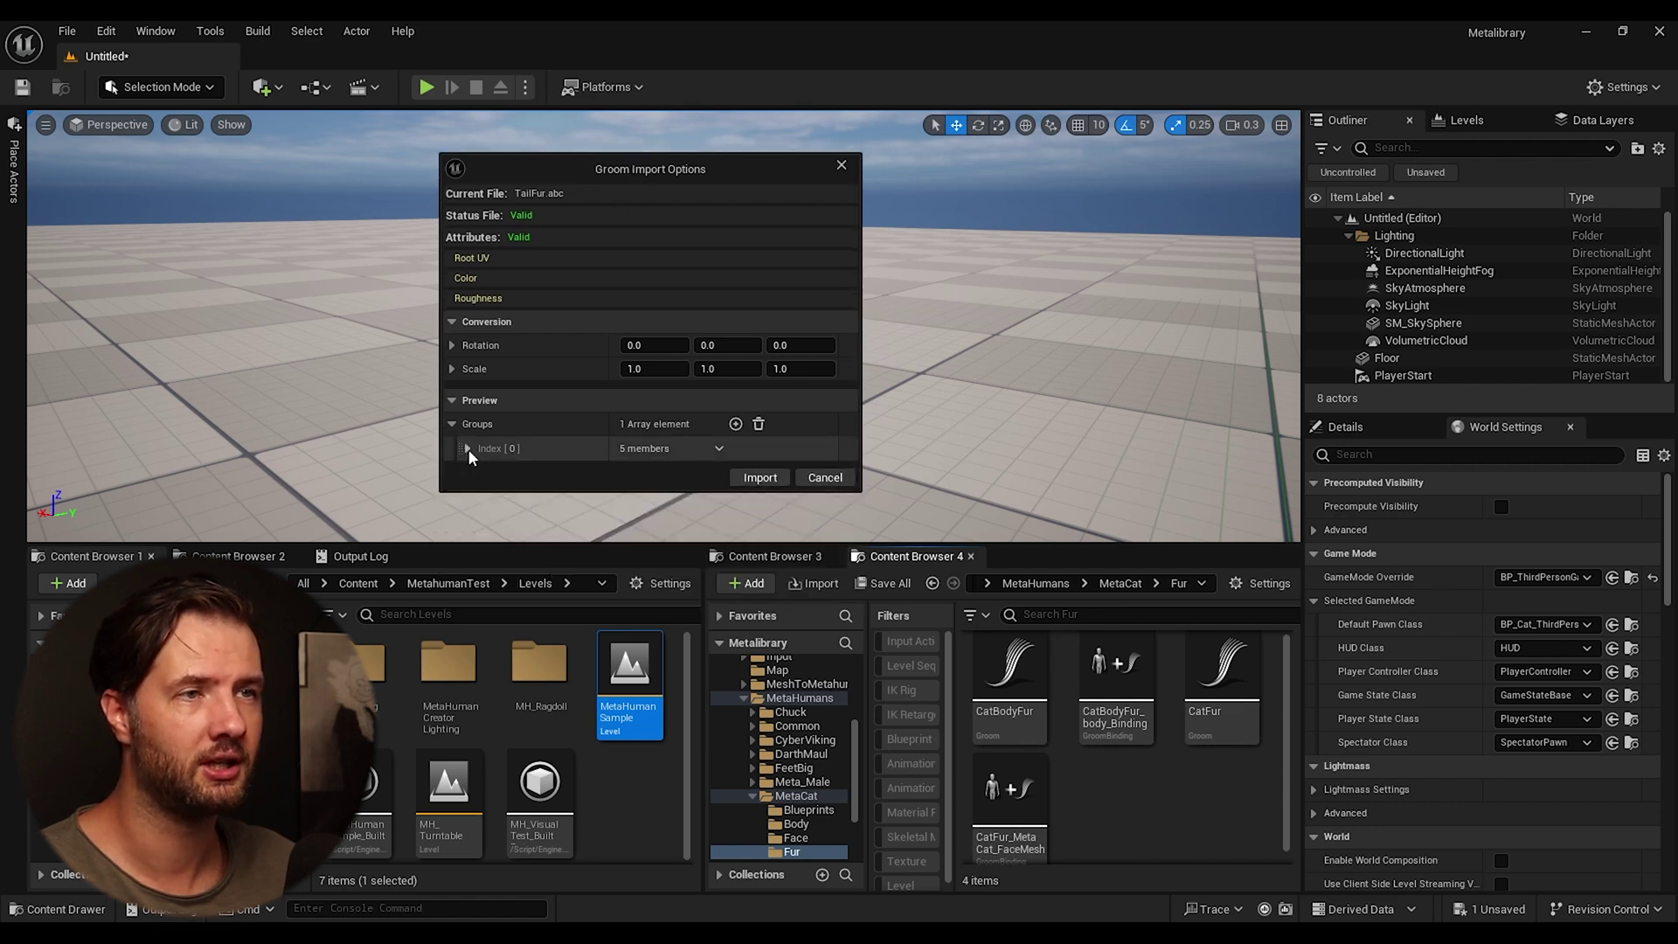
pyautogui.click(759, 478)
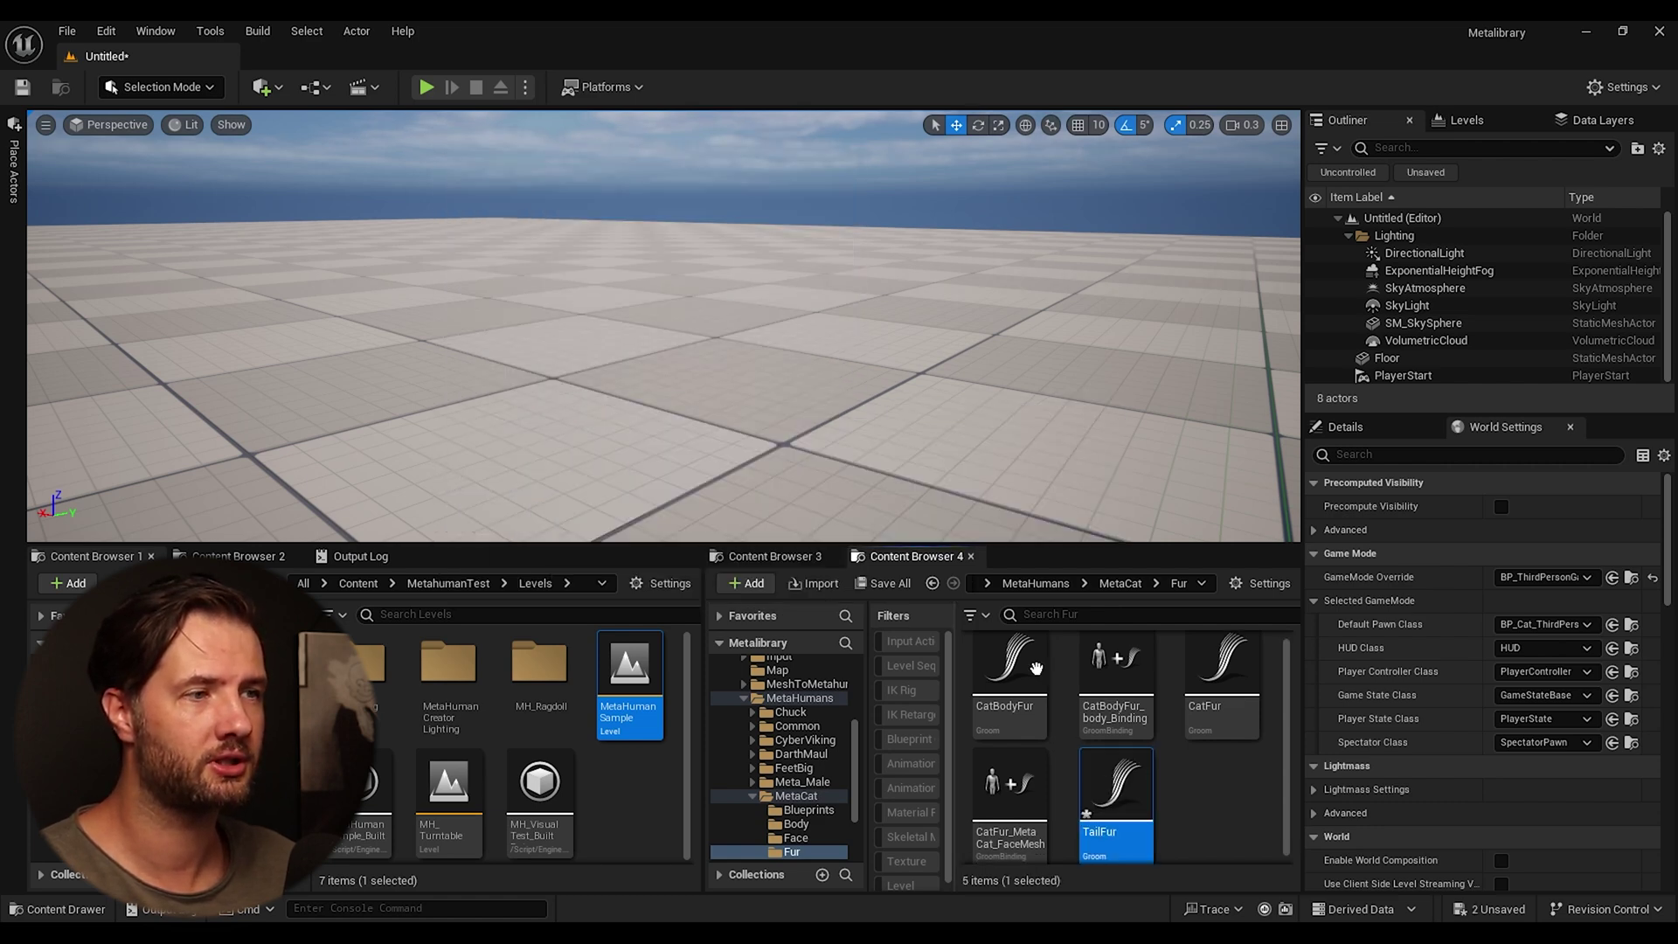
# Step: Open the BP_Cat_ThirdPerson blueprint, show the character in its viewport and select the tail mesh
pyautogui.doubleClick(381, 681)
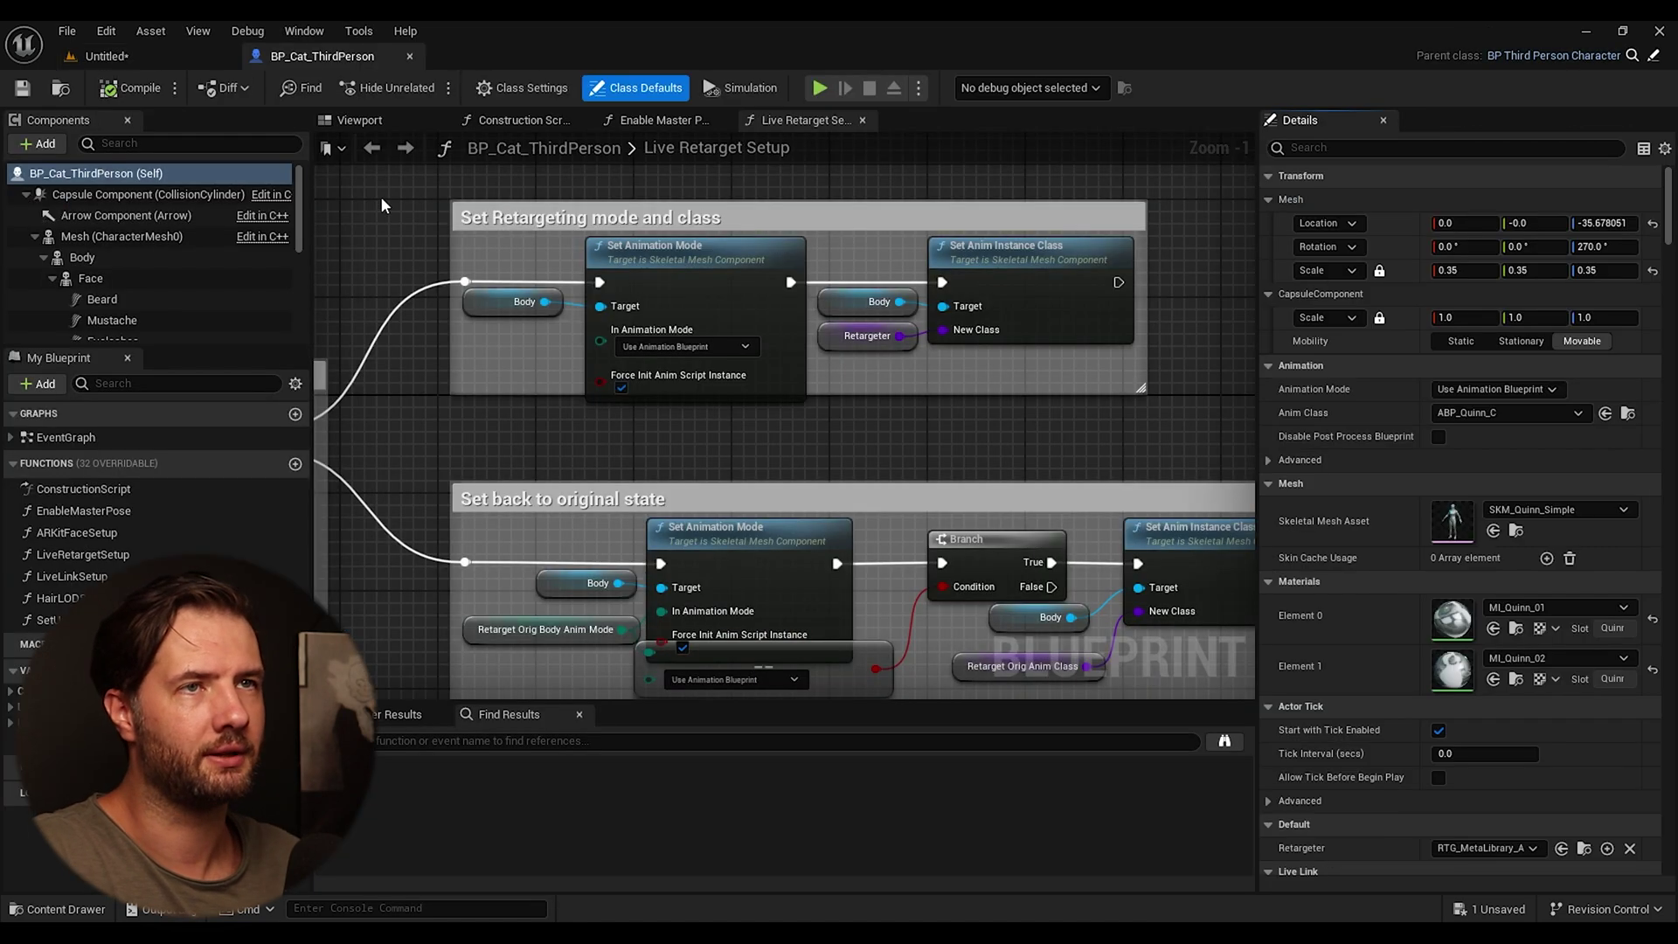
pyautogui.click(359, 120)
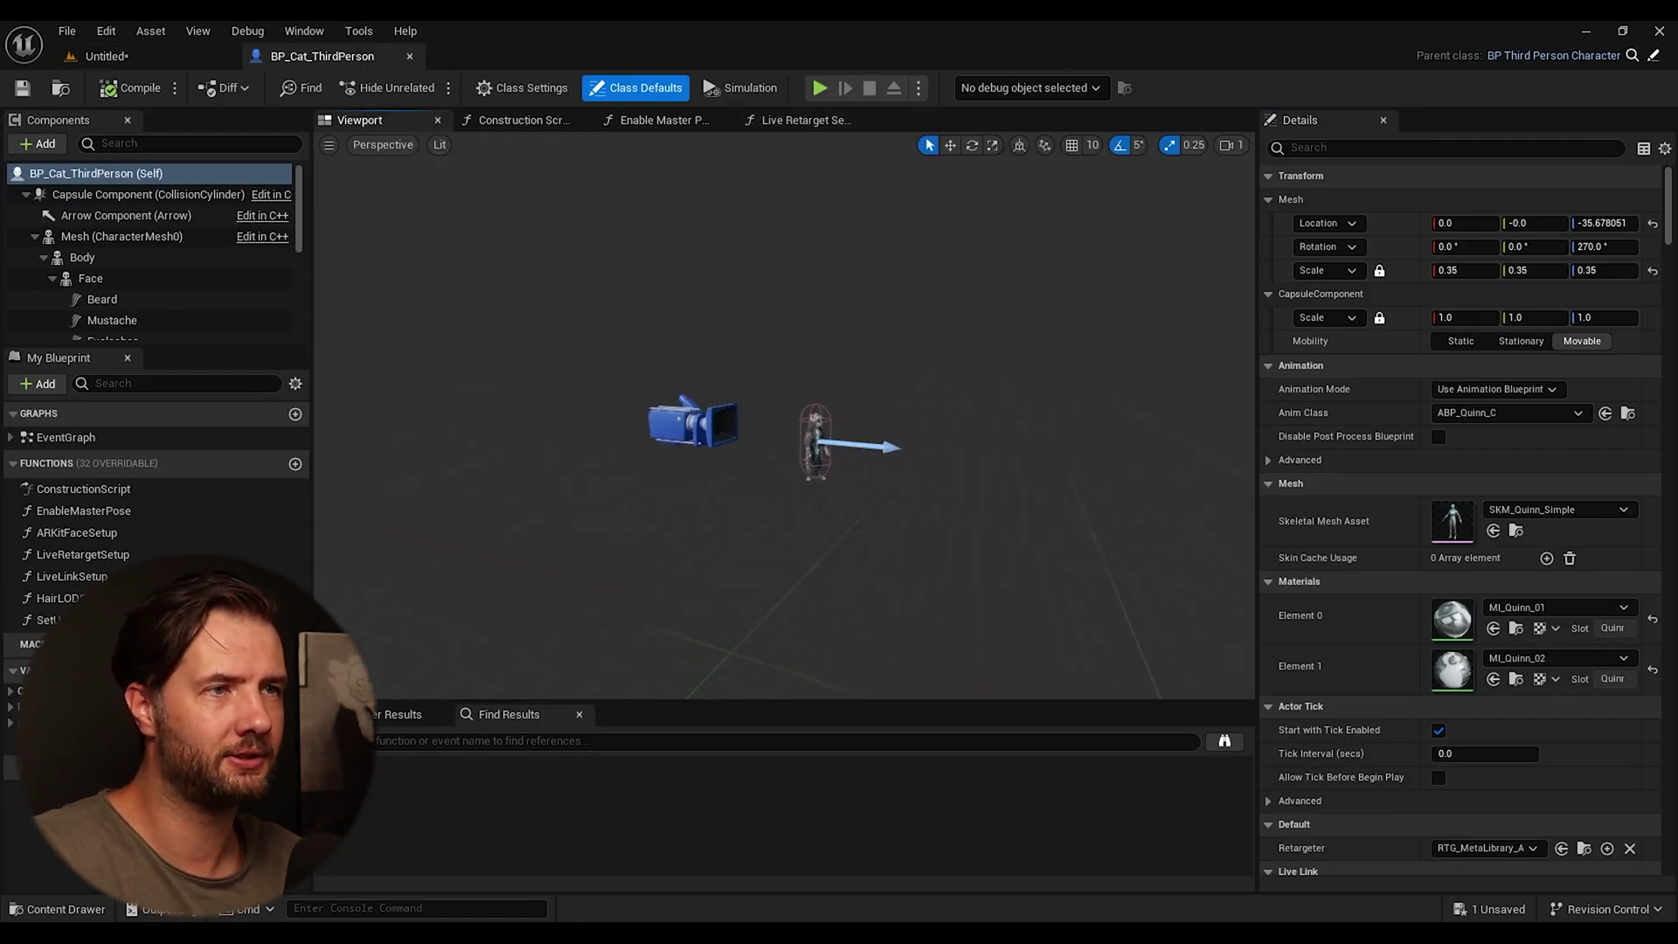
pyautogui.scroll(5, 810, 411)
pyautogui.scroll(3, 803, 562)
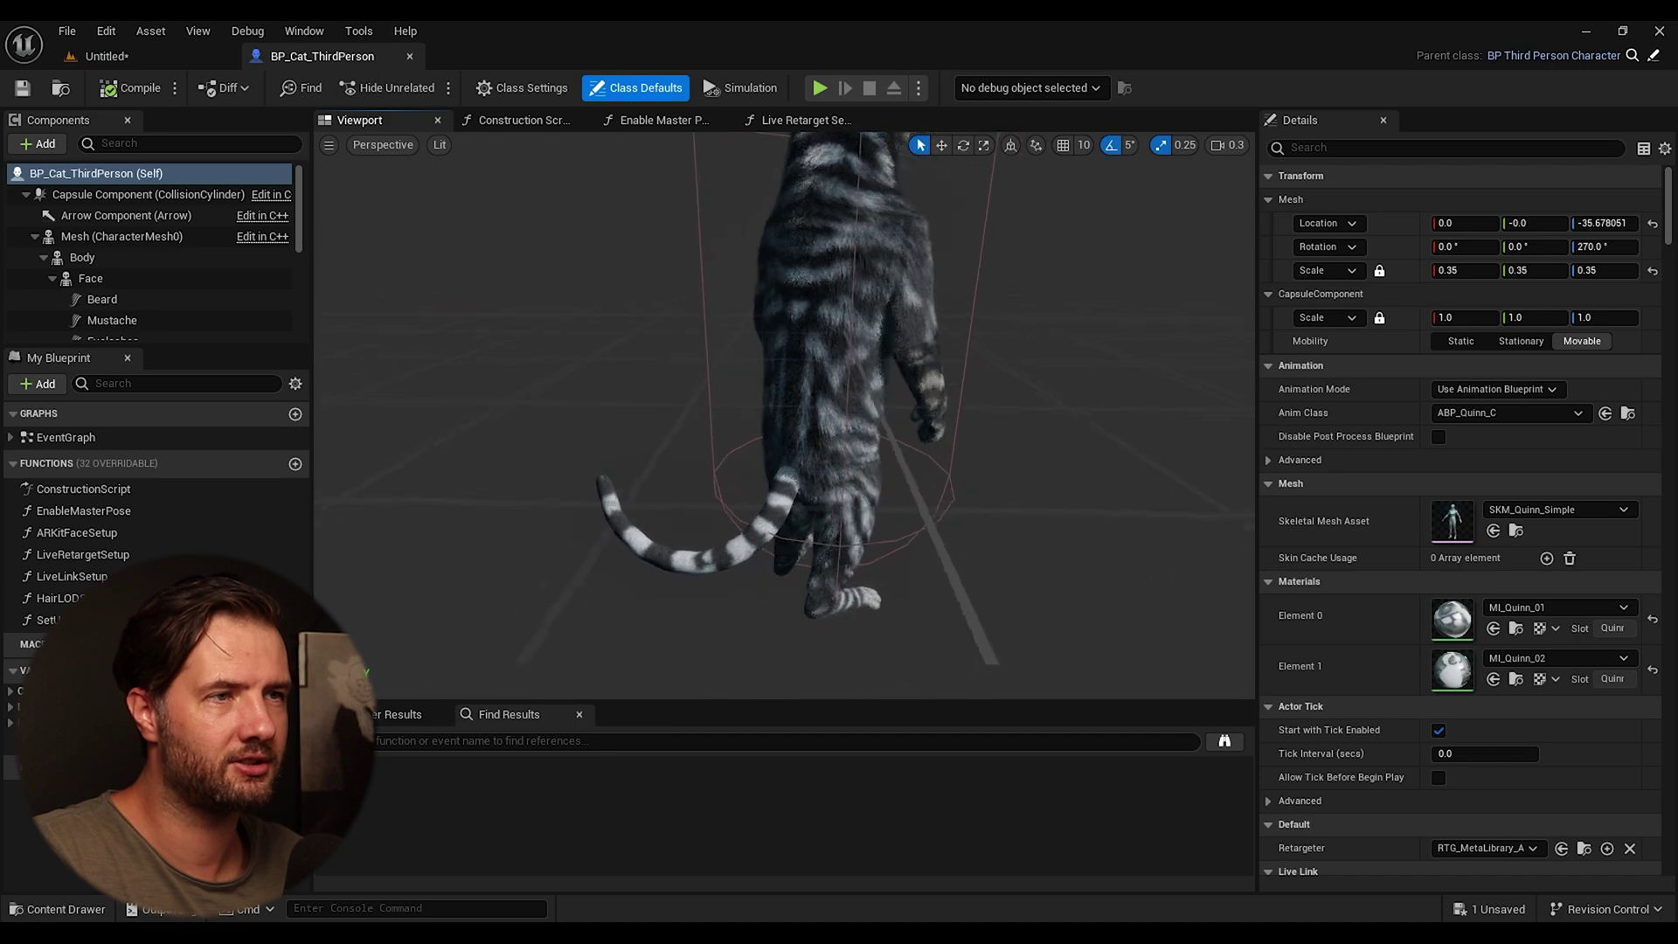
pyautogui.click(774, 541)
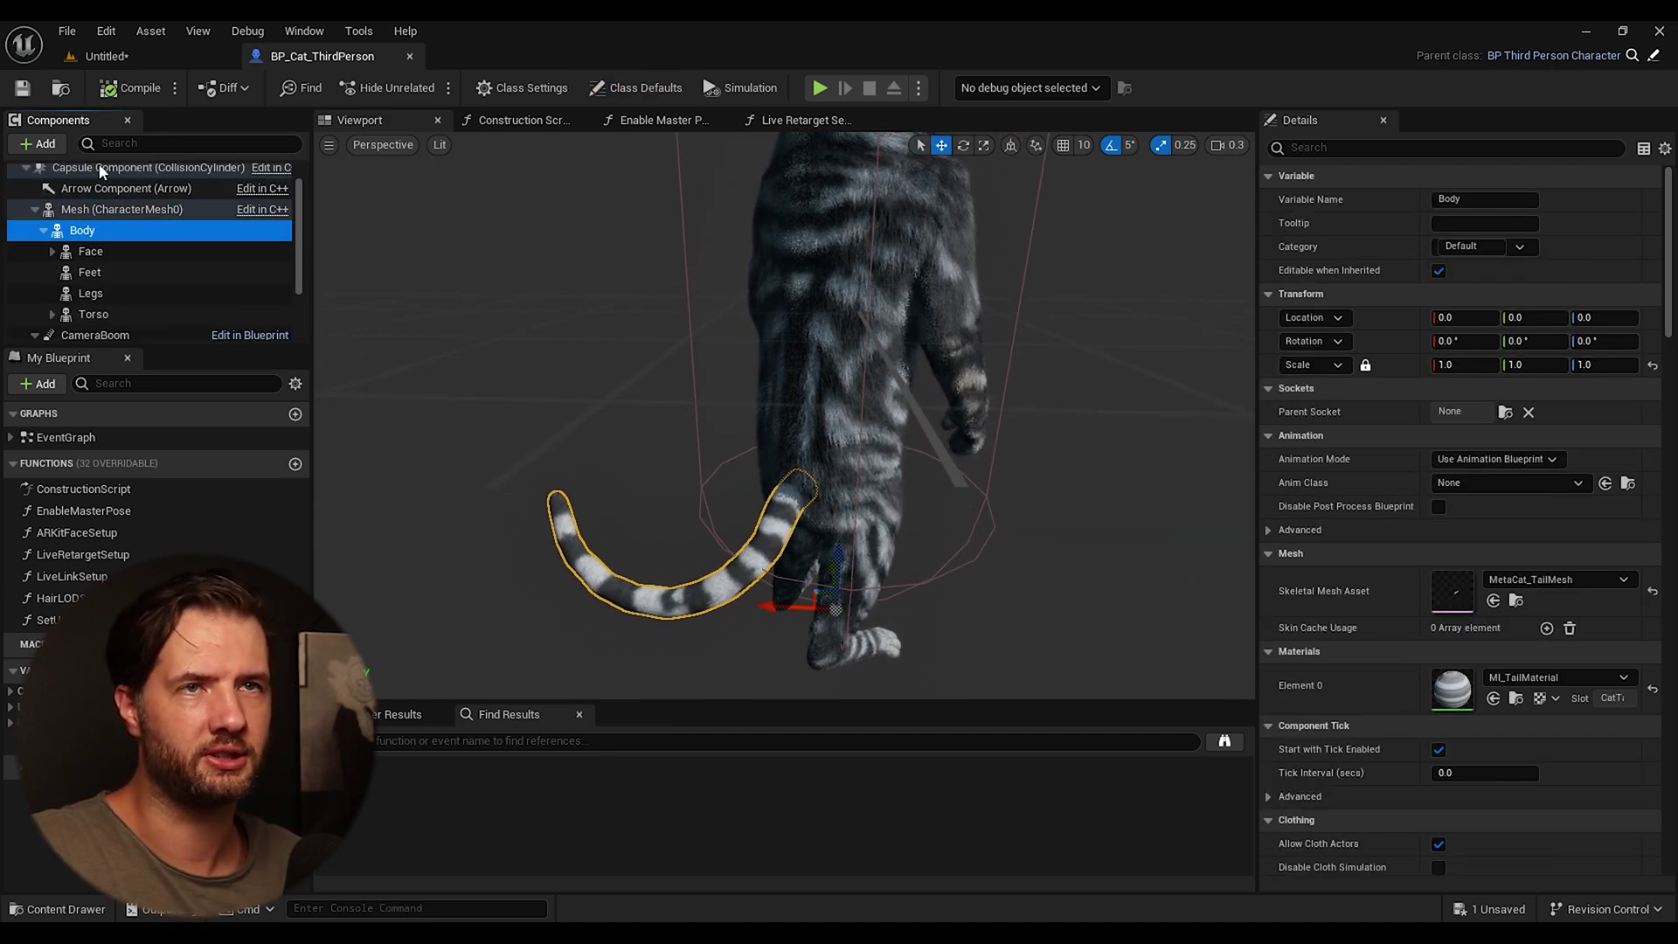
# Step: Add a Groom component under Body and name it Tail
pyautogui.click(41, 143)
pyautogui.write('gro')
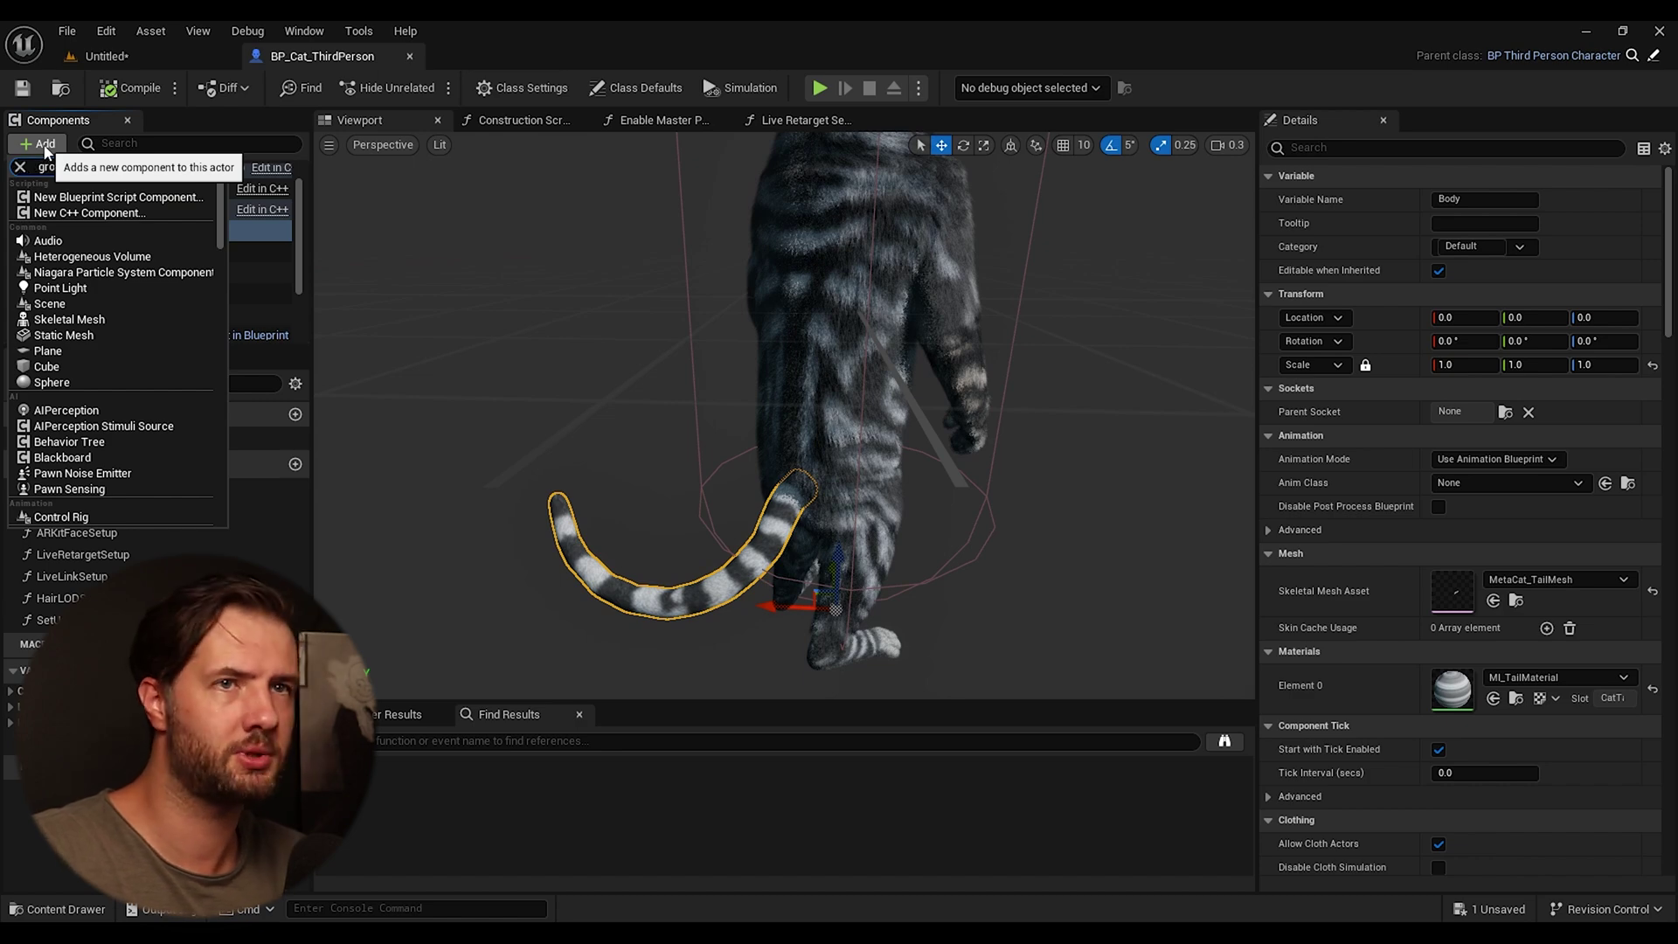
pyautogui.press('Return')
pyautogui.write('Ta')
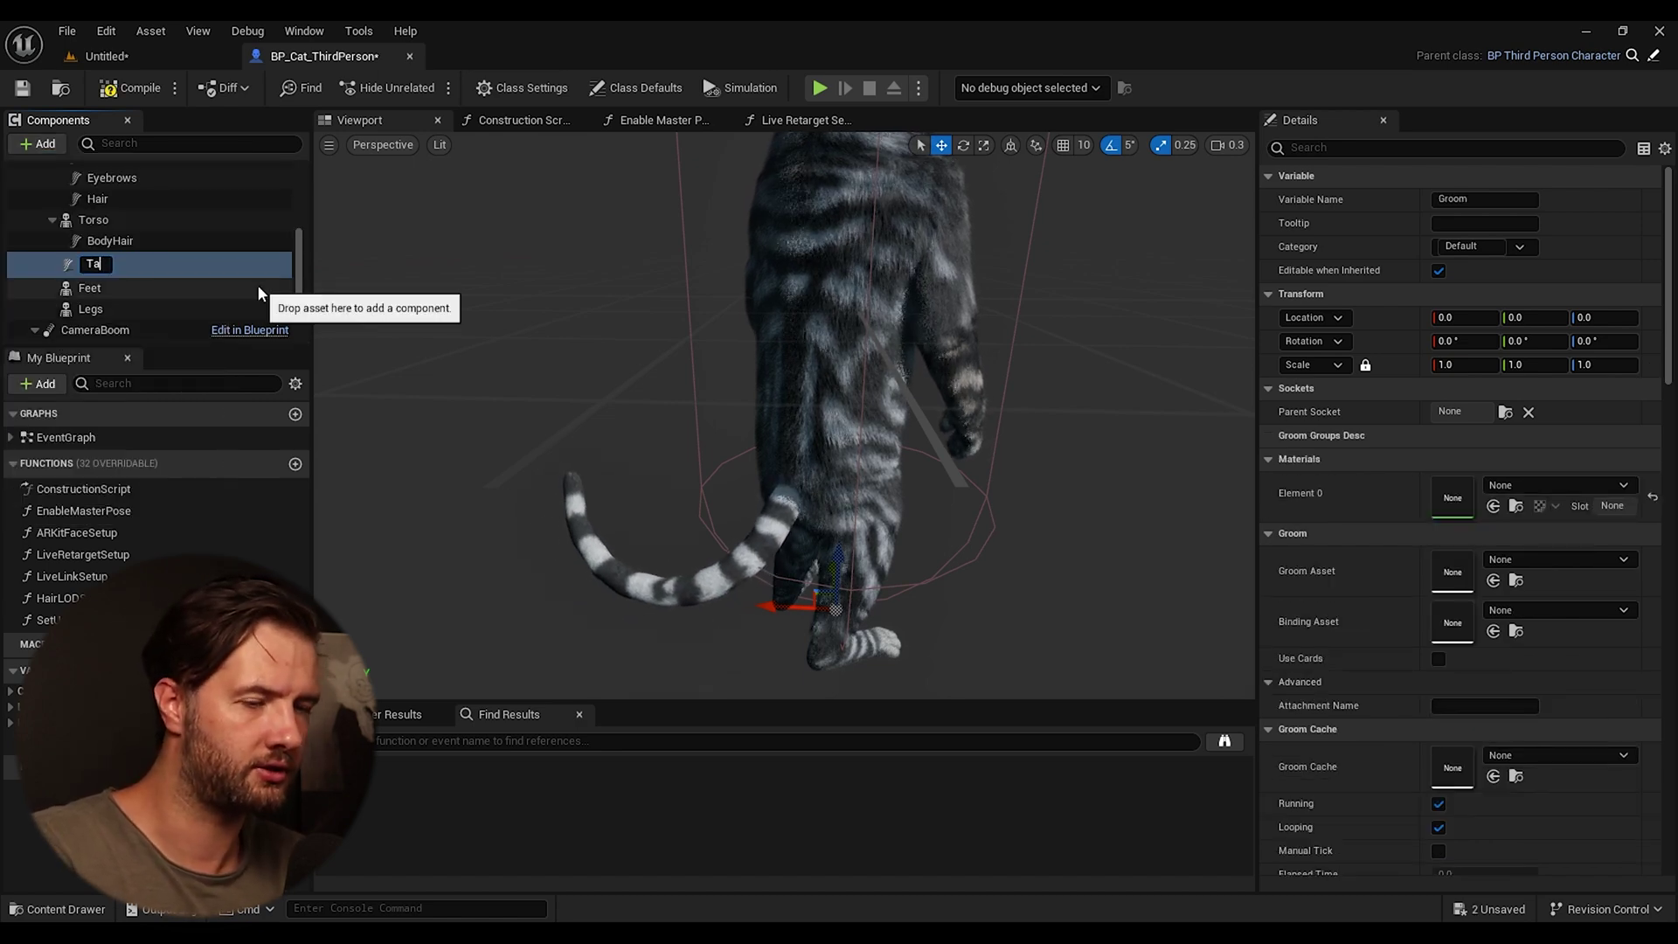
pyautogui.write('il')
pyautogui.press('Return')
# Step: Assign TailFur as the Tail component's groom asset and inspect its placement relative to the tail mesh
pyautogui.scroll(-2, 1553, 507)
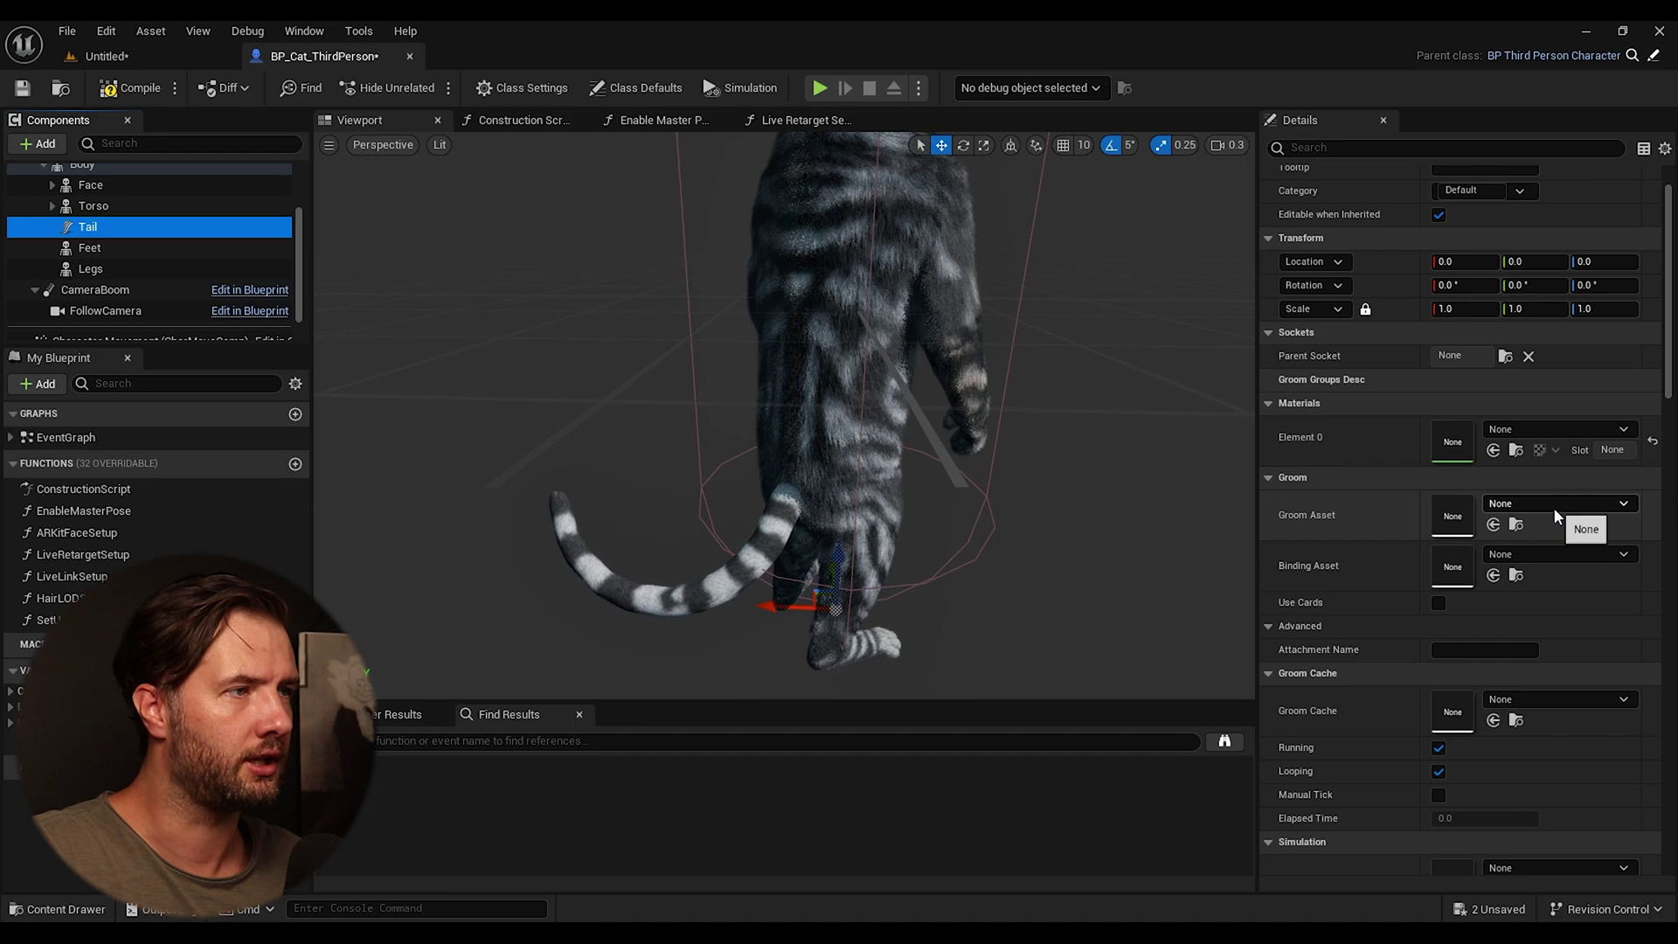
pyautogui.click(105, 56)
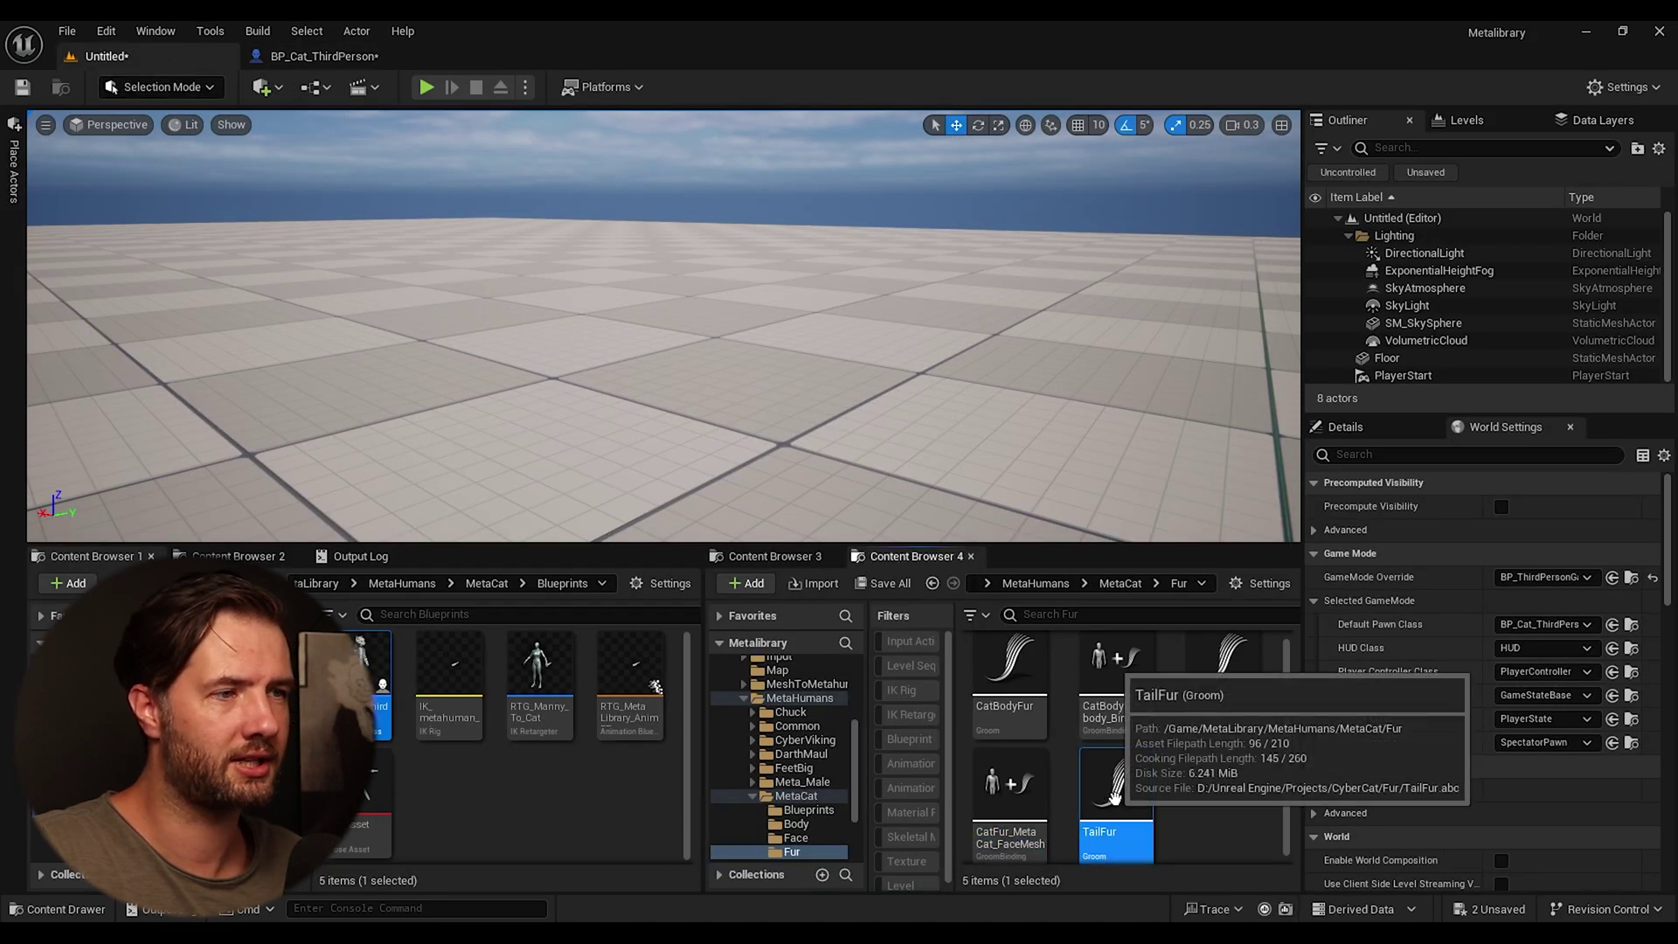
pyautogui.click(323, 56)
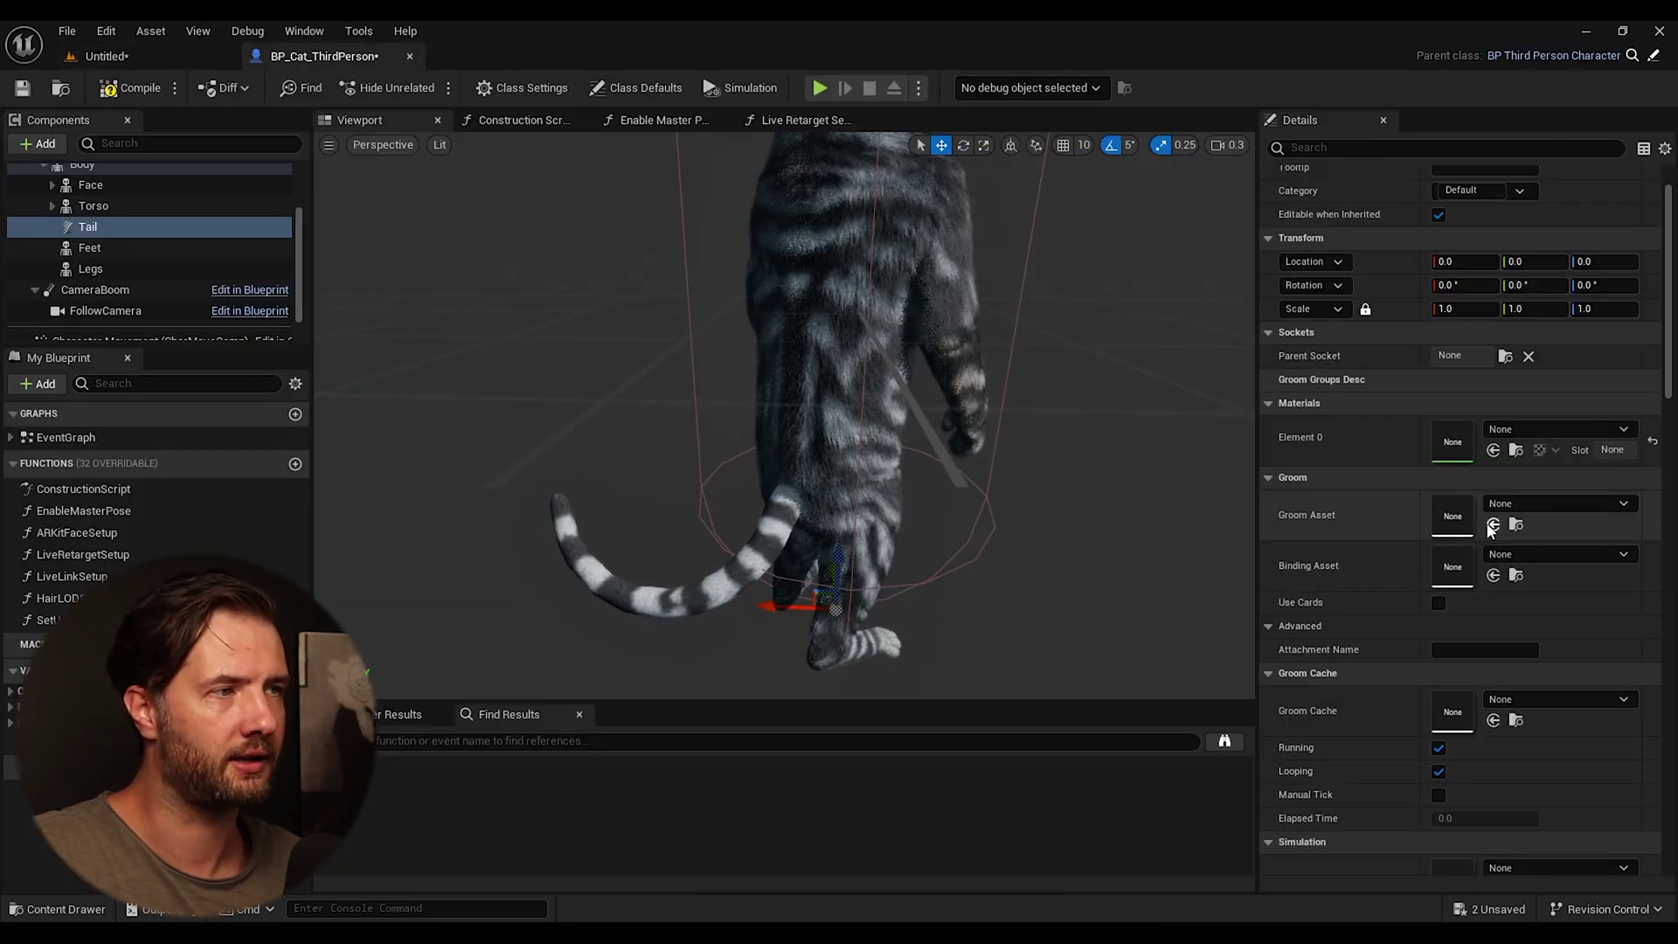
pyautogui.click(1491, 525)
pyautogui.scroll(-3, 1445, 615)
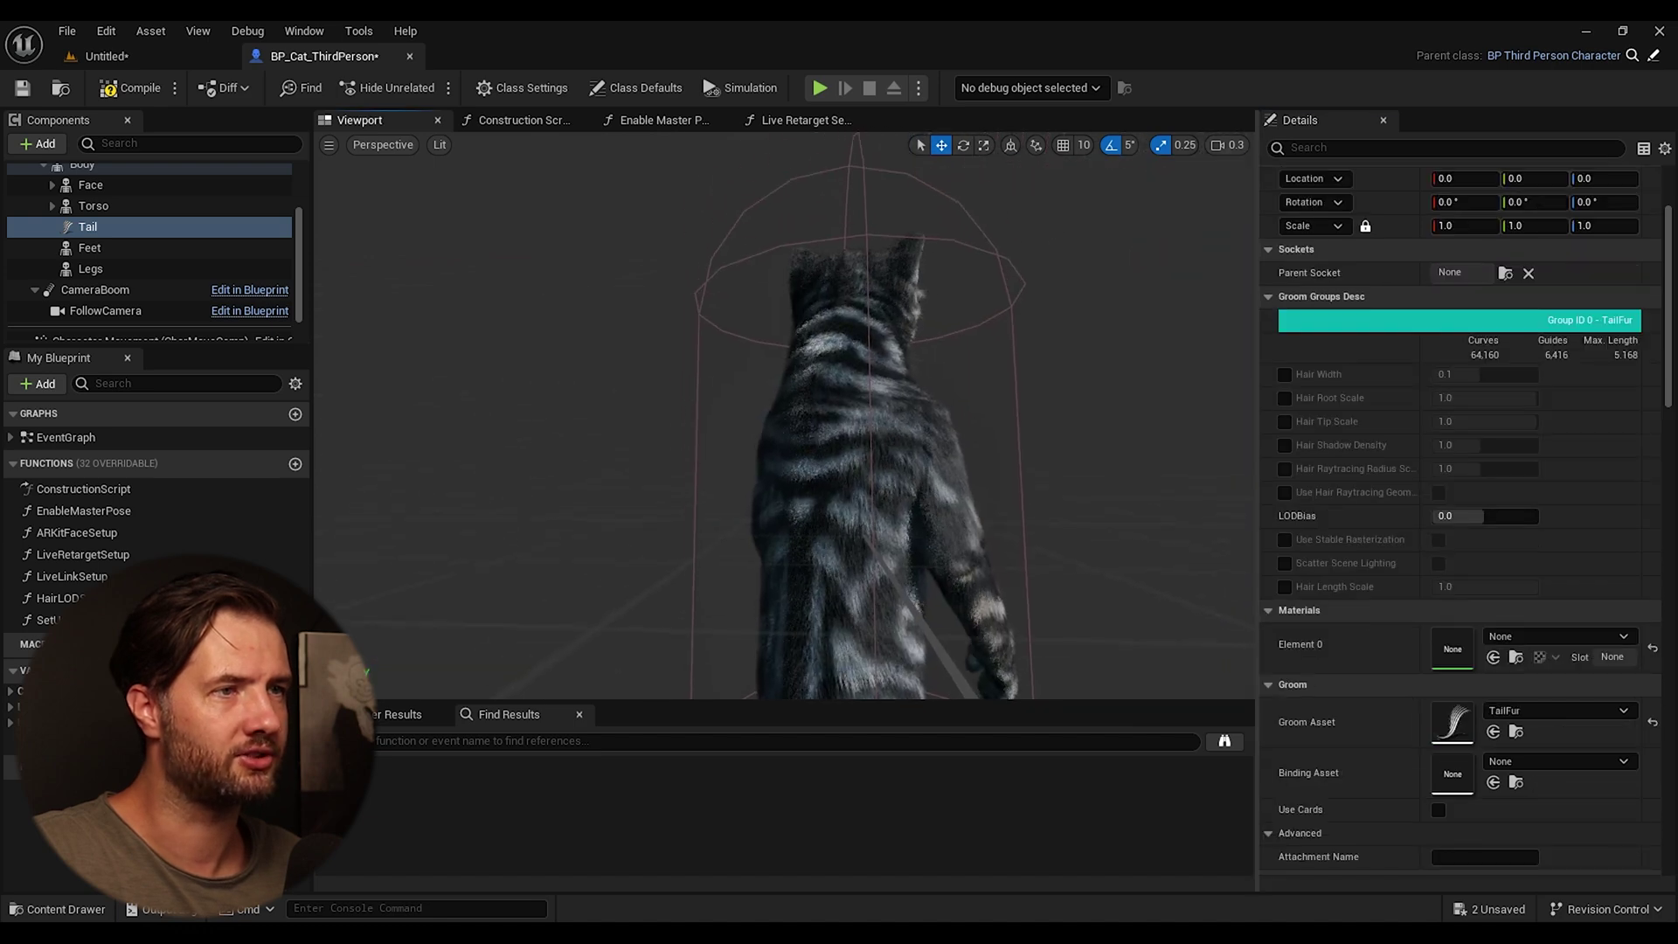
pyautogui.moveTo(906, 487); pyautogui.dragTo(906, 487)
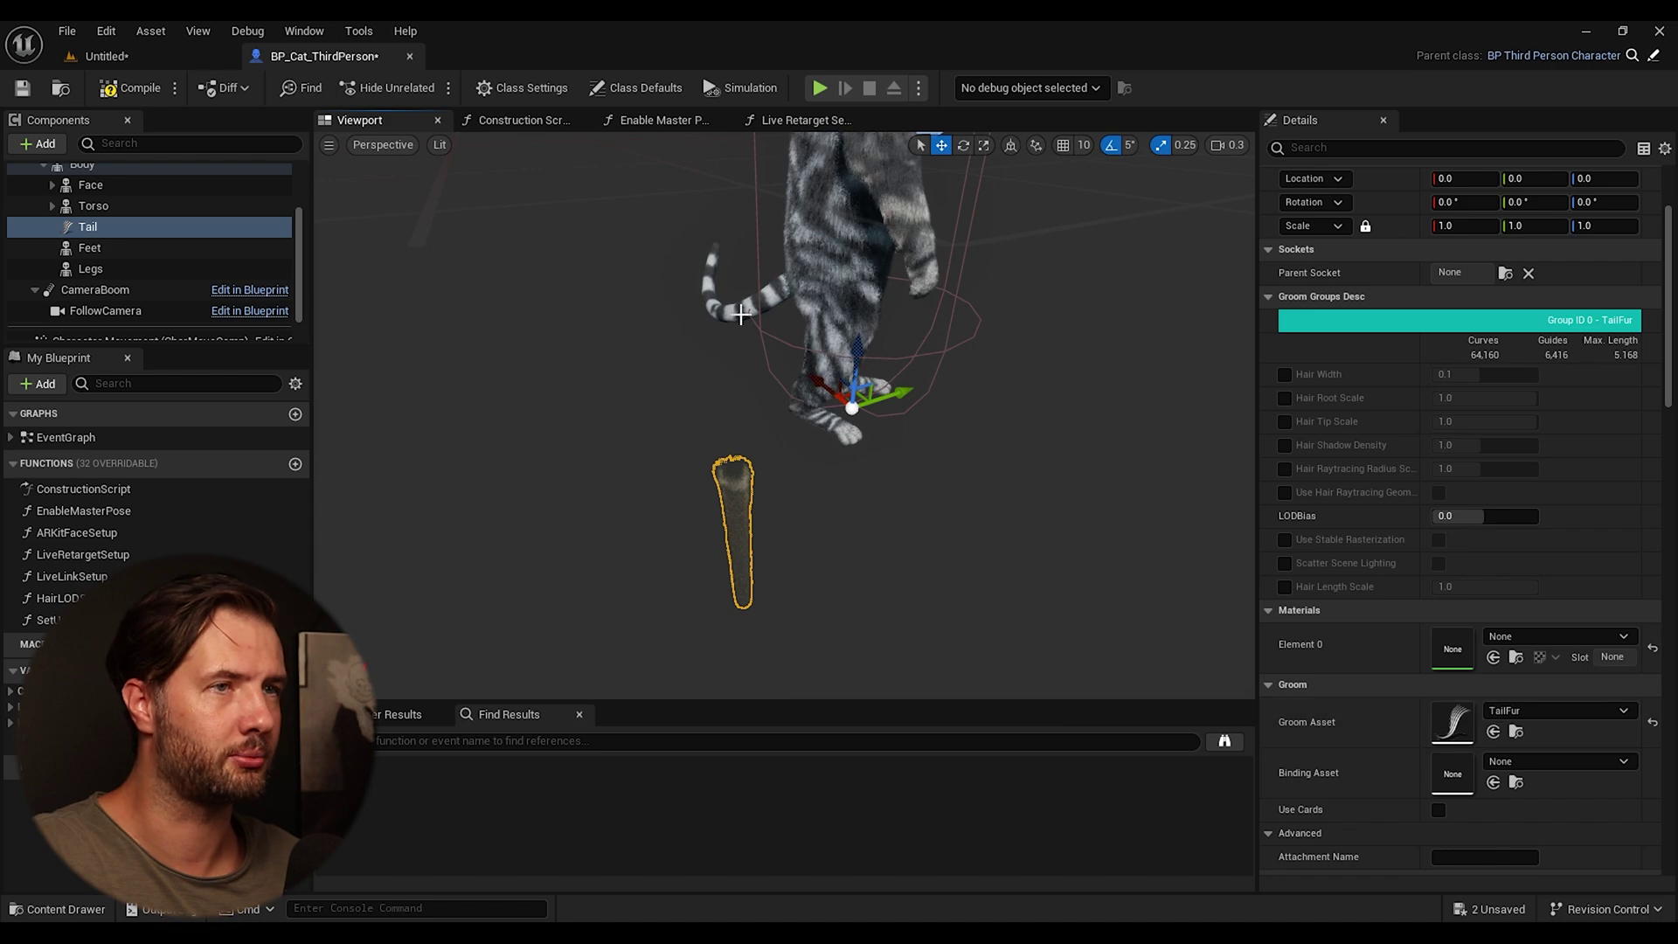
pyautogui.moveTo(741, 314); pyautogui.dragTo(741, 314)
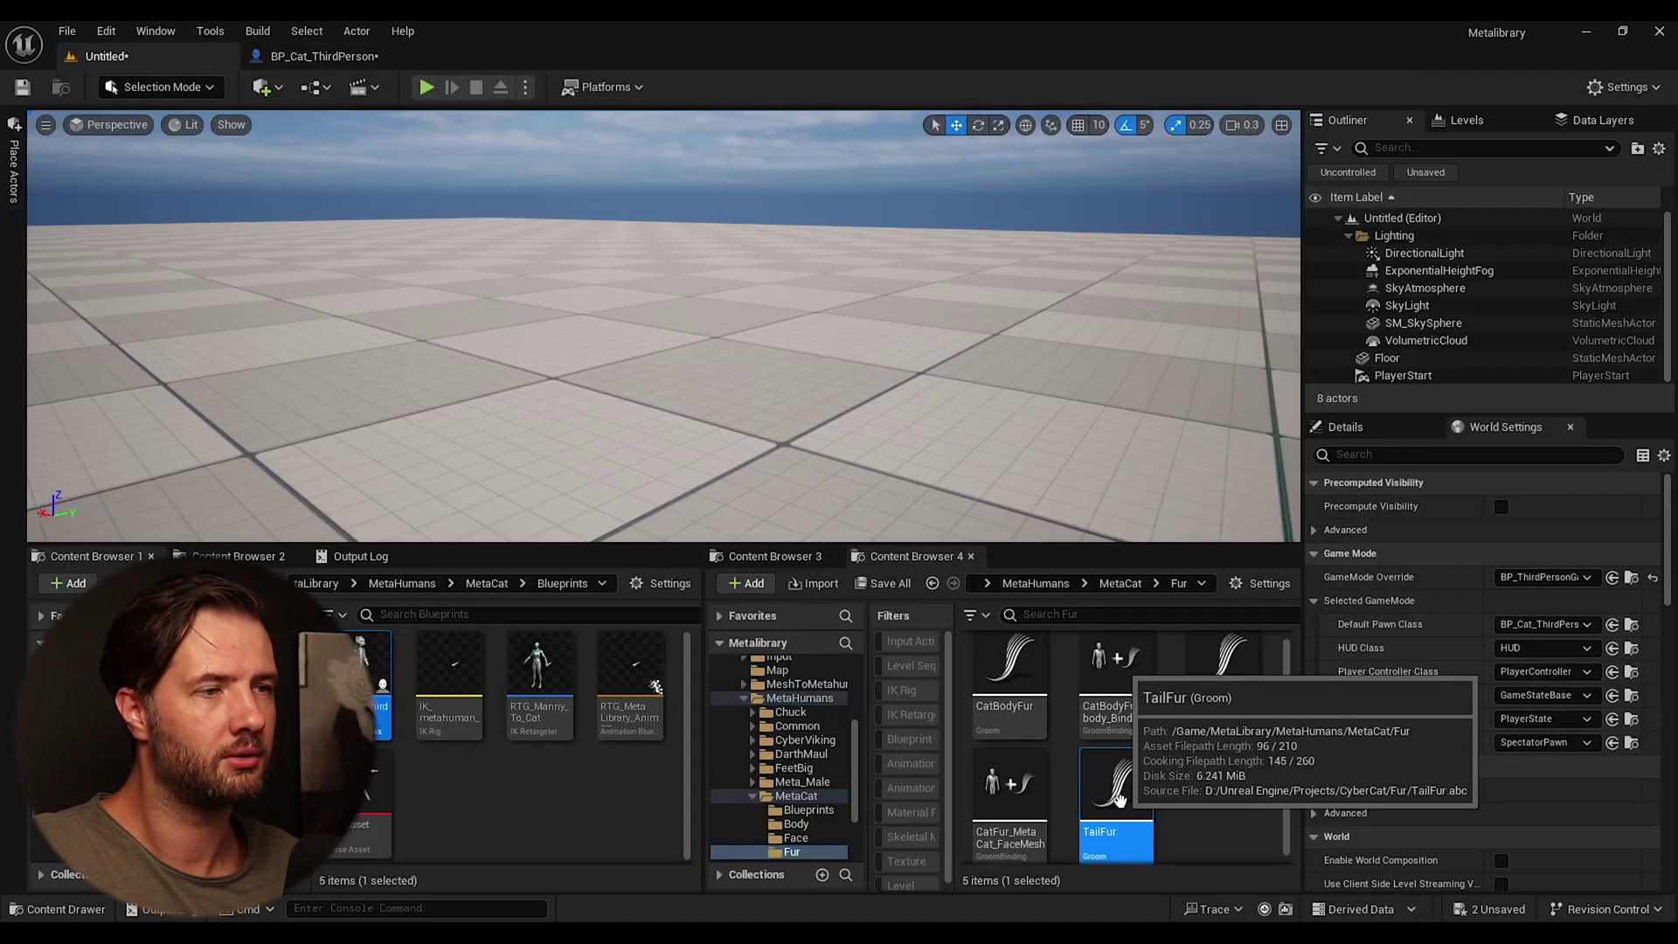
# Step: Create a groom binding for TailFur with MetaCat_TailMesh as the target skeletal mesh
pyautogui.rightClick(1119, 797)
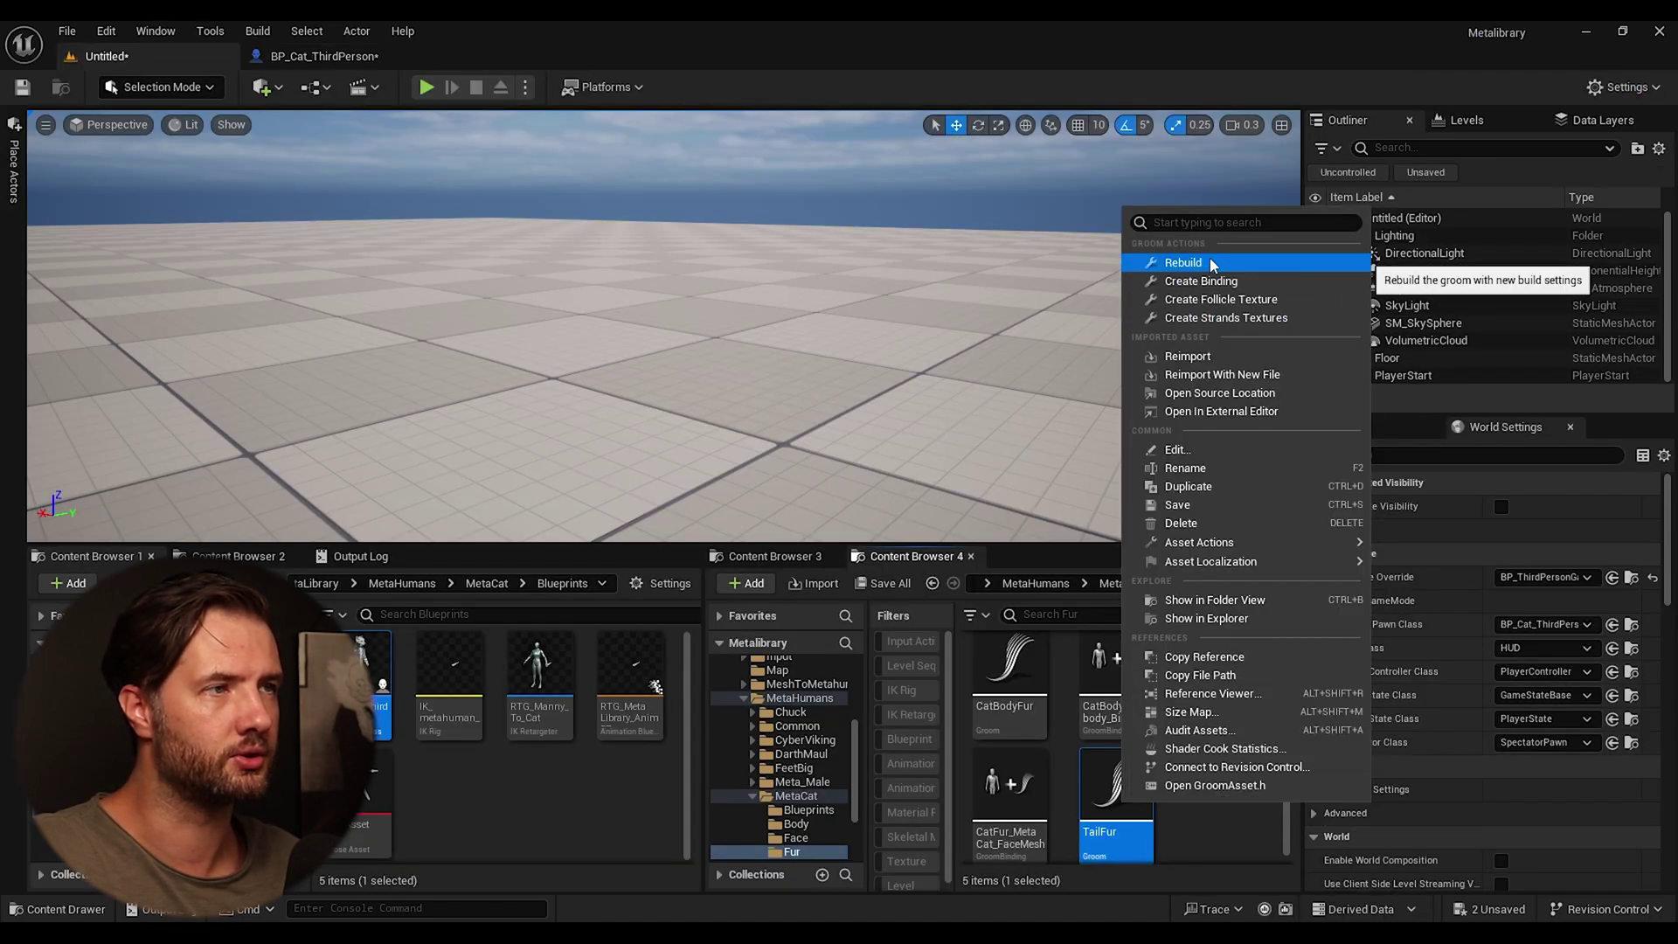
pyautogui.click(1221, 283)
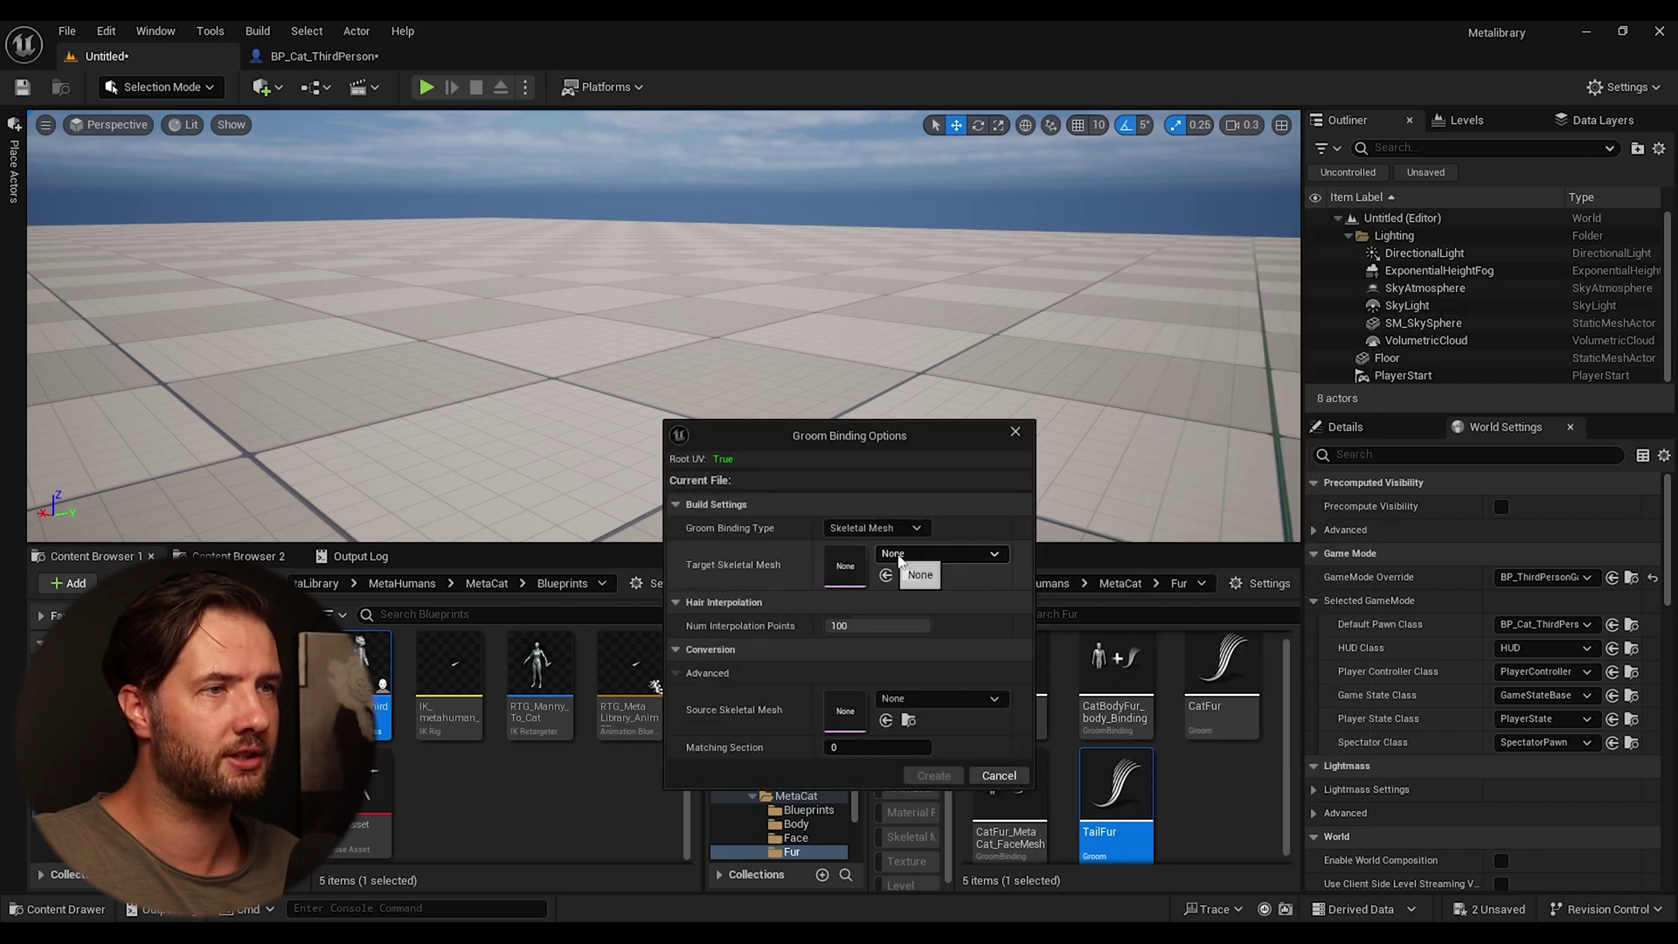
pyautogui.click(899, 556)
pyautogui.write('tail')
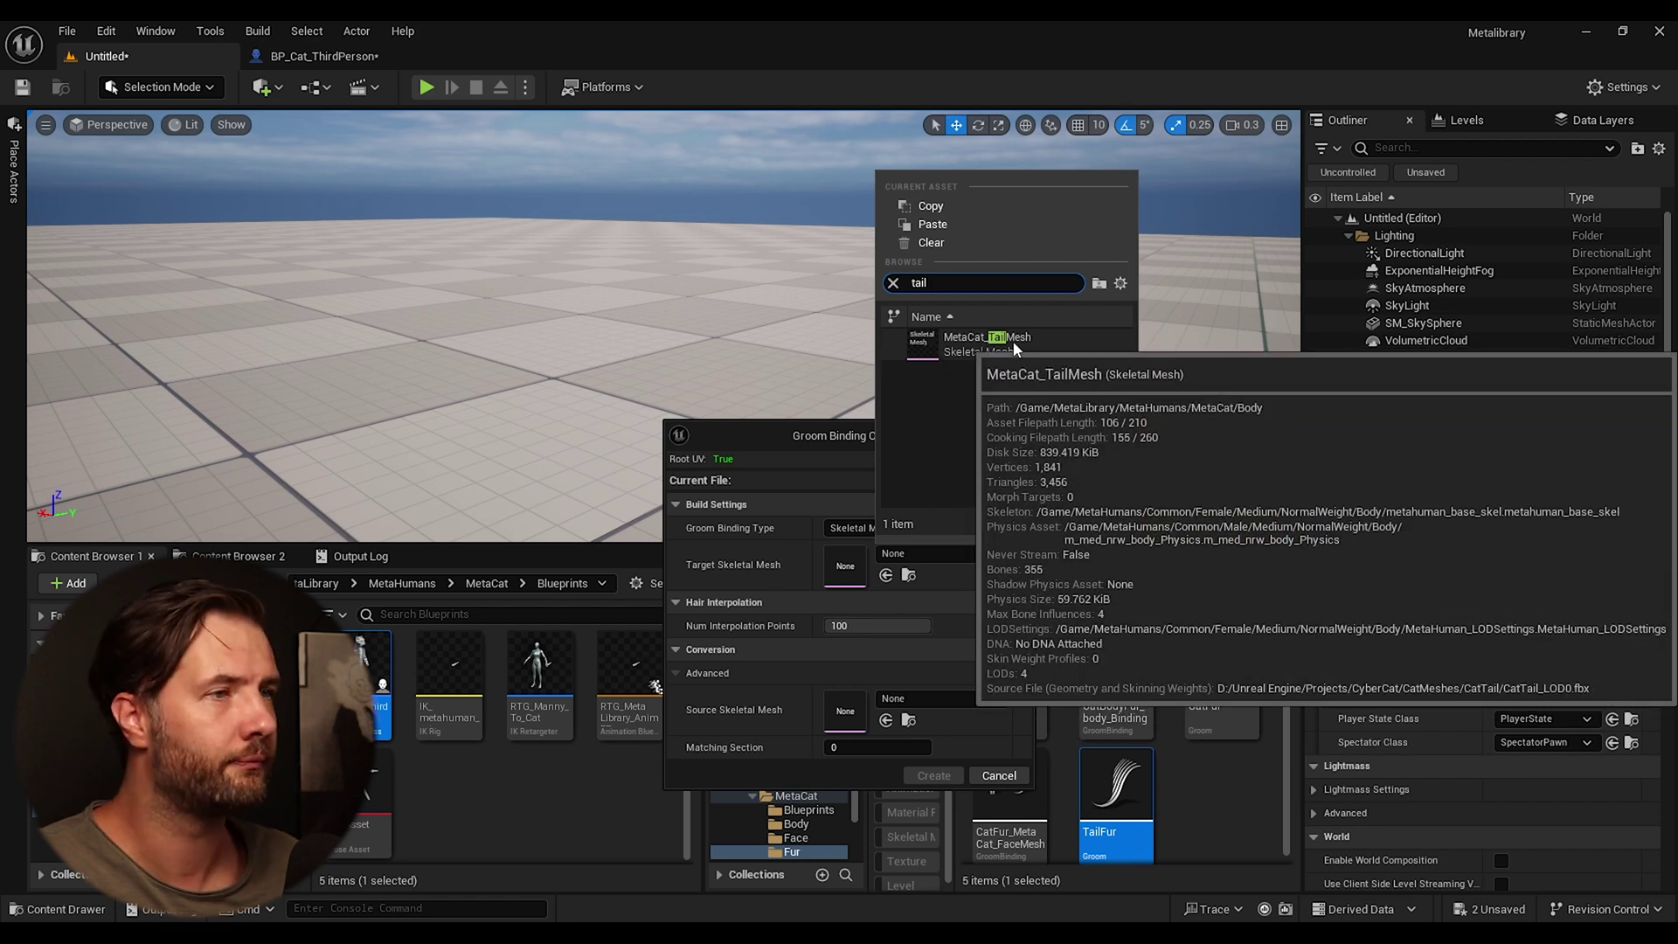
pyautogui.click(1013, 347)
pyautogui.click(929, 776)
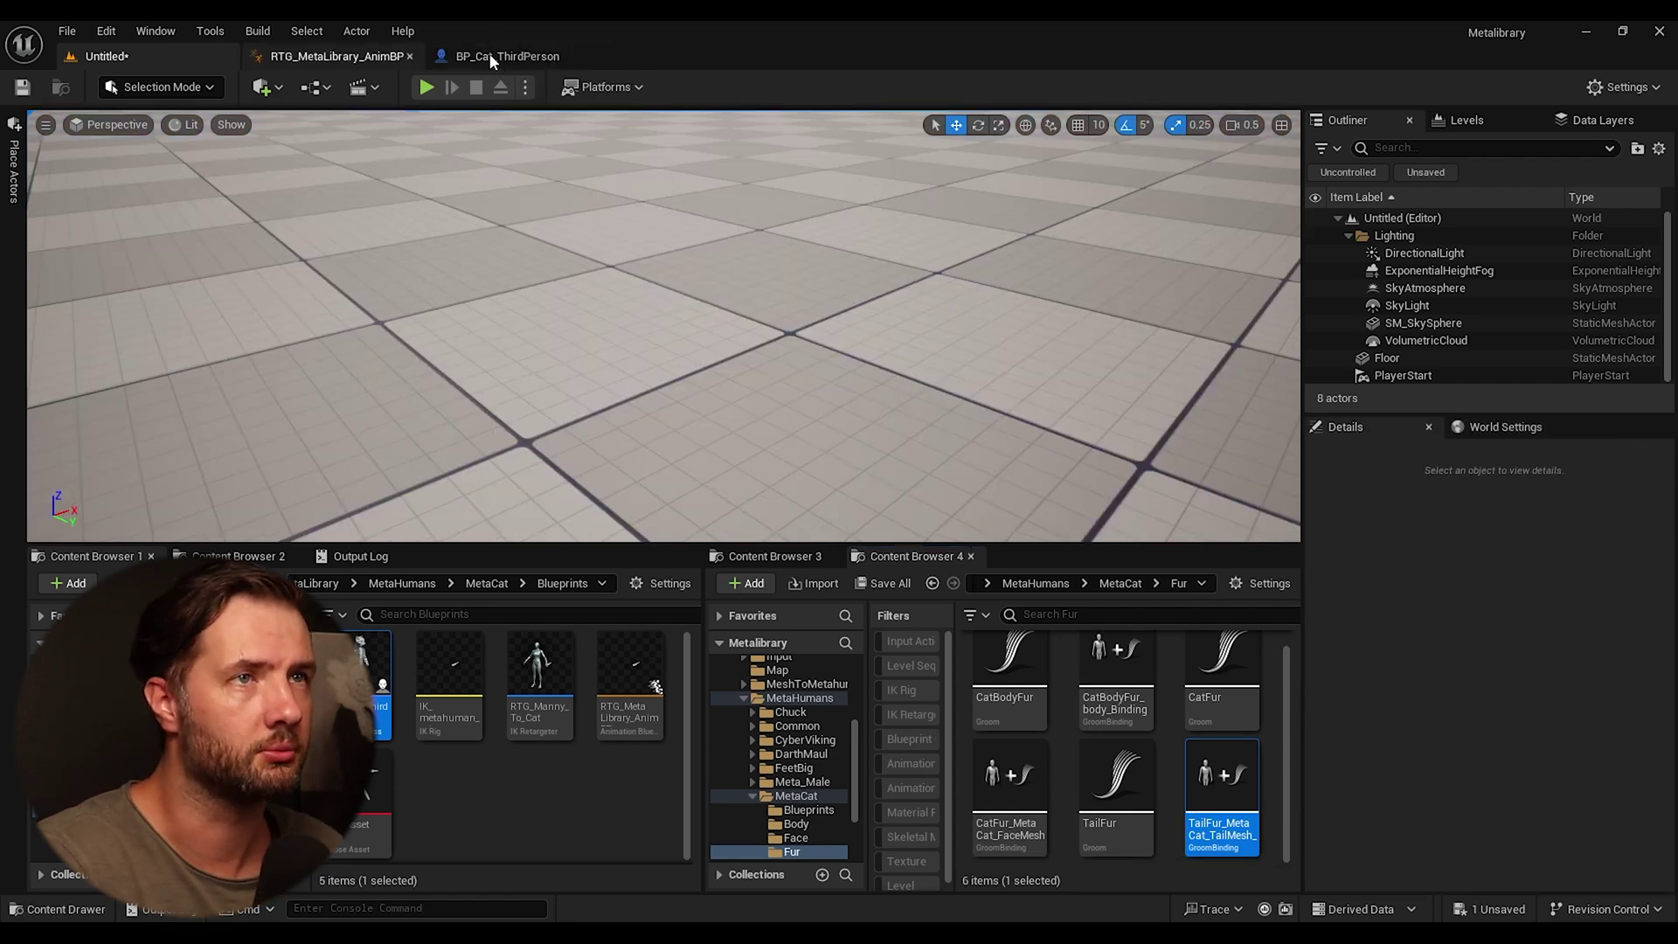
# Step: Assign the TailFur_MetaCat_TailMesh binding to the Tail component in BP_Cat_ThirdPerson and save the blueprint
pyautogui.click(492, 60)
pyautogui.click(1493, 754)
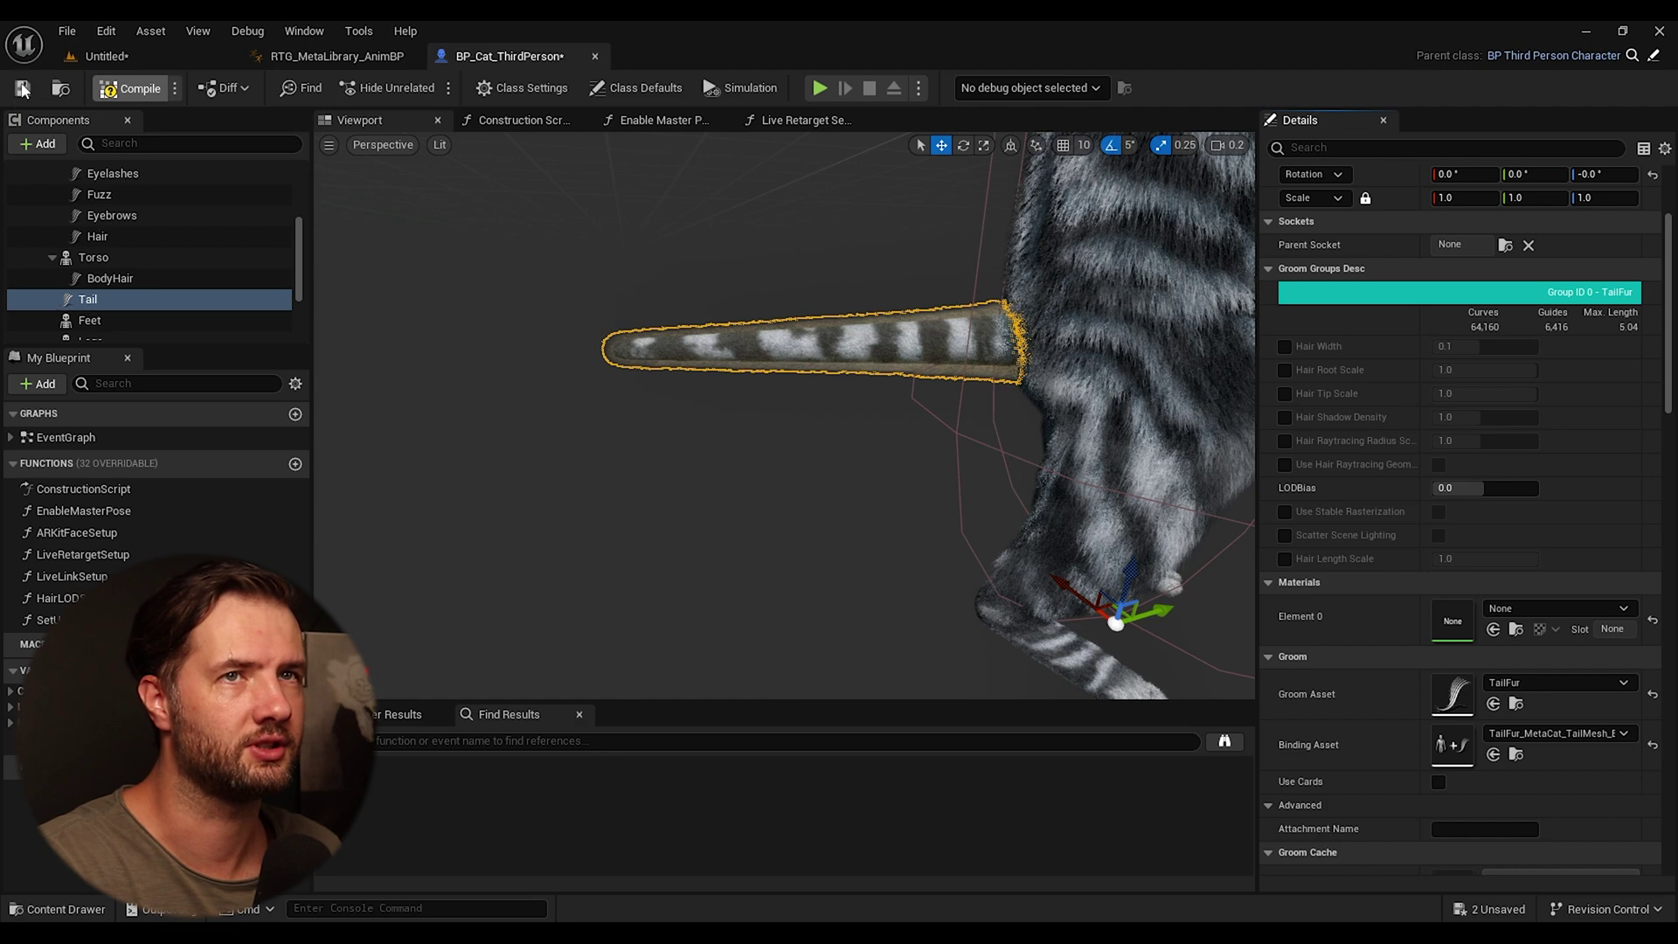
pyautogui.click(22, 88)
# Step: Play the level, run the cat around to check how the tail fur follows the body, and stop the session
pyautogui.click(105, 56)
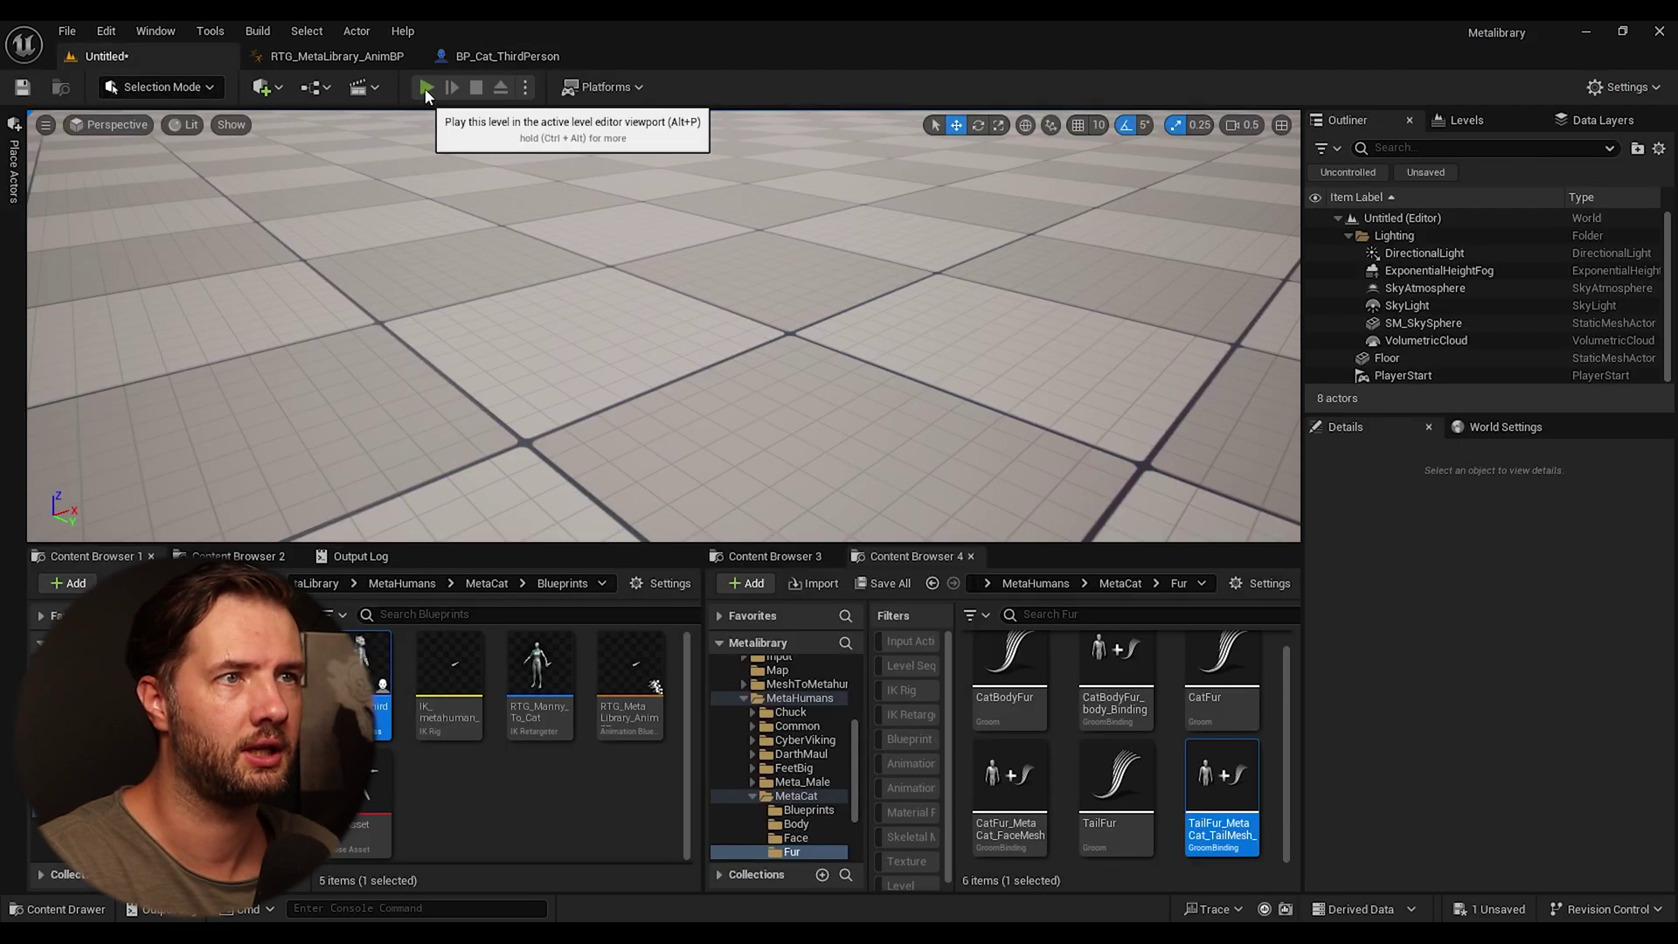
pyautogui.click(427, 88)
pyautogui.press('w')
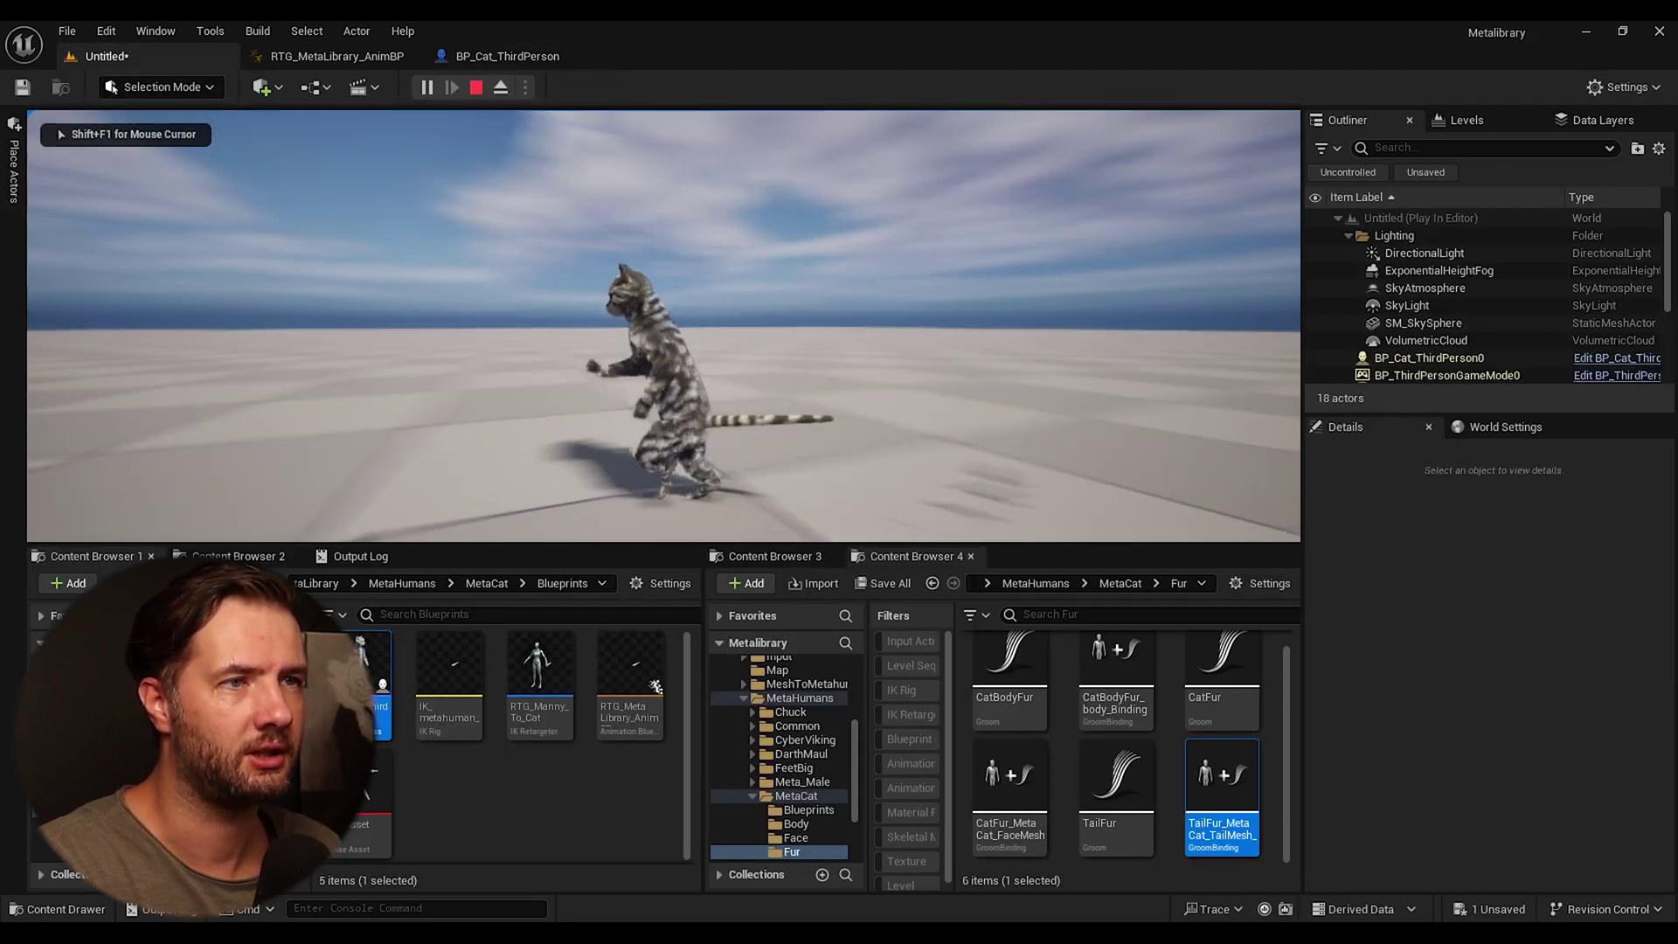
pyautogui.hotkey('shift', 'F1')
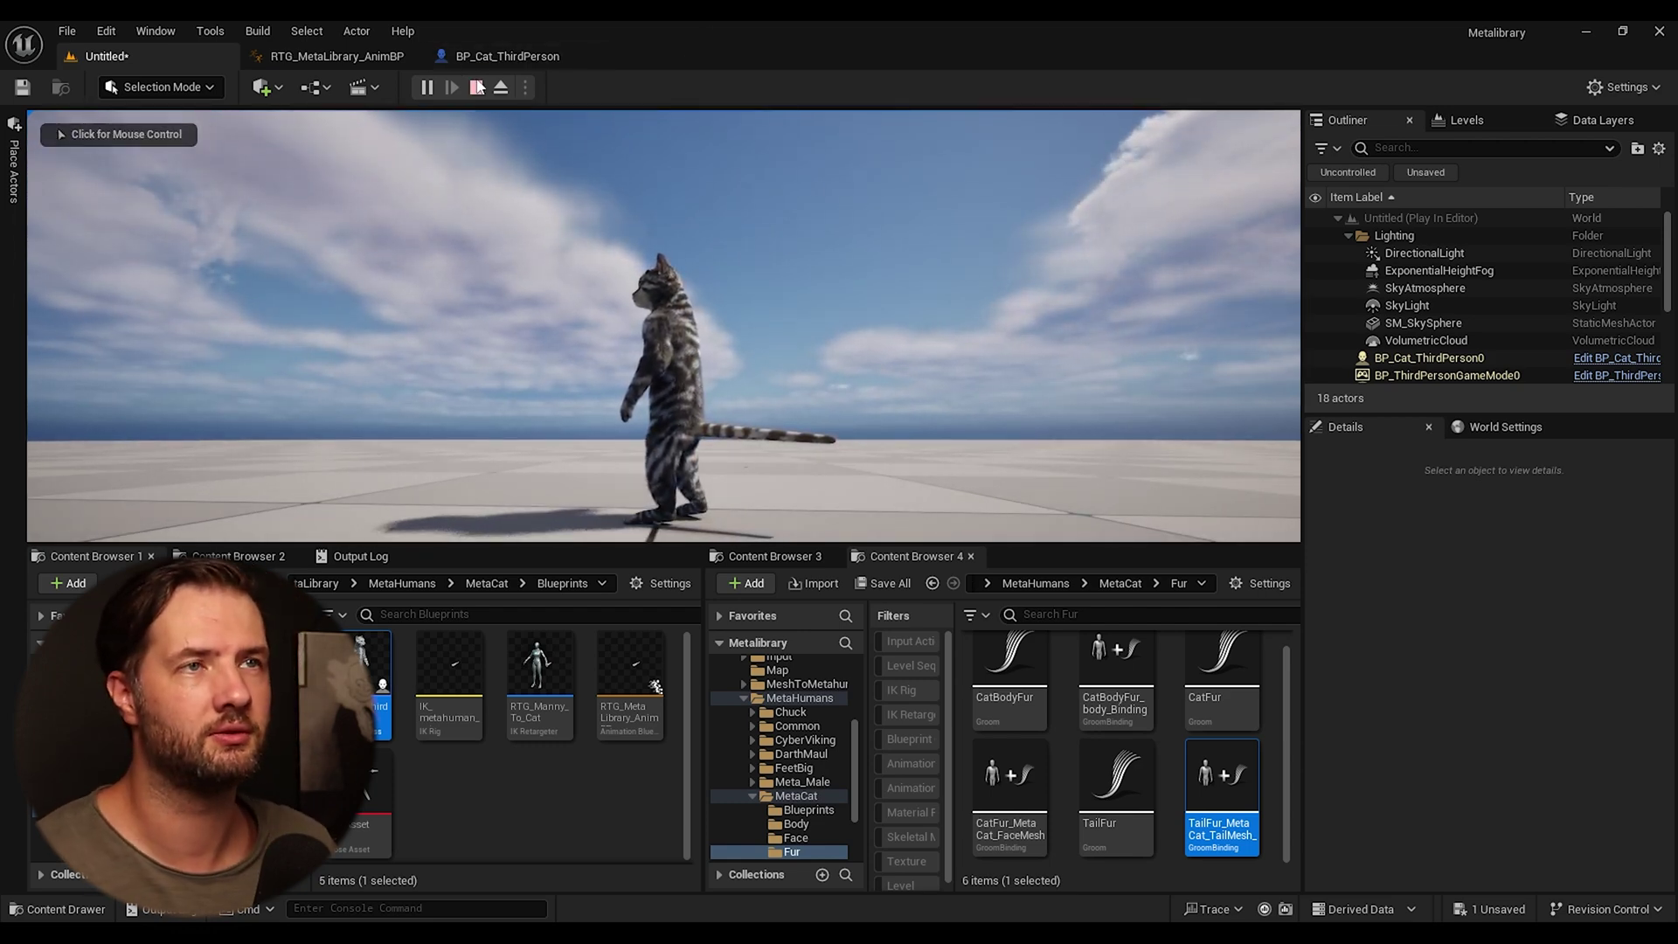
pyautogui.click(476, 89)
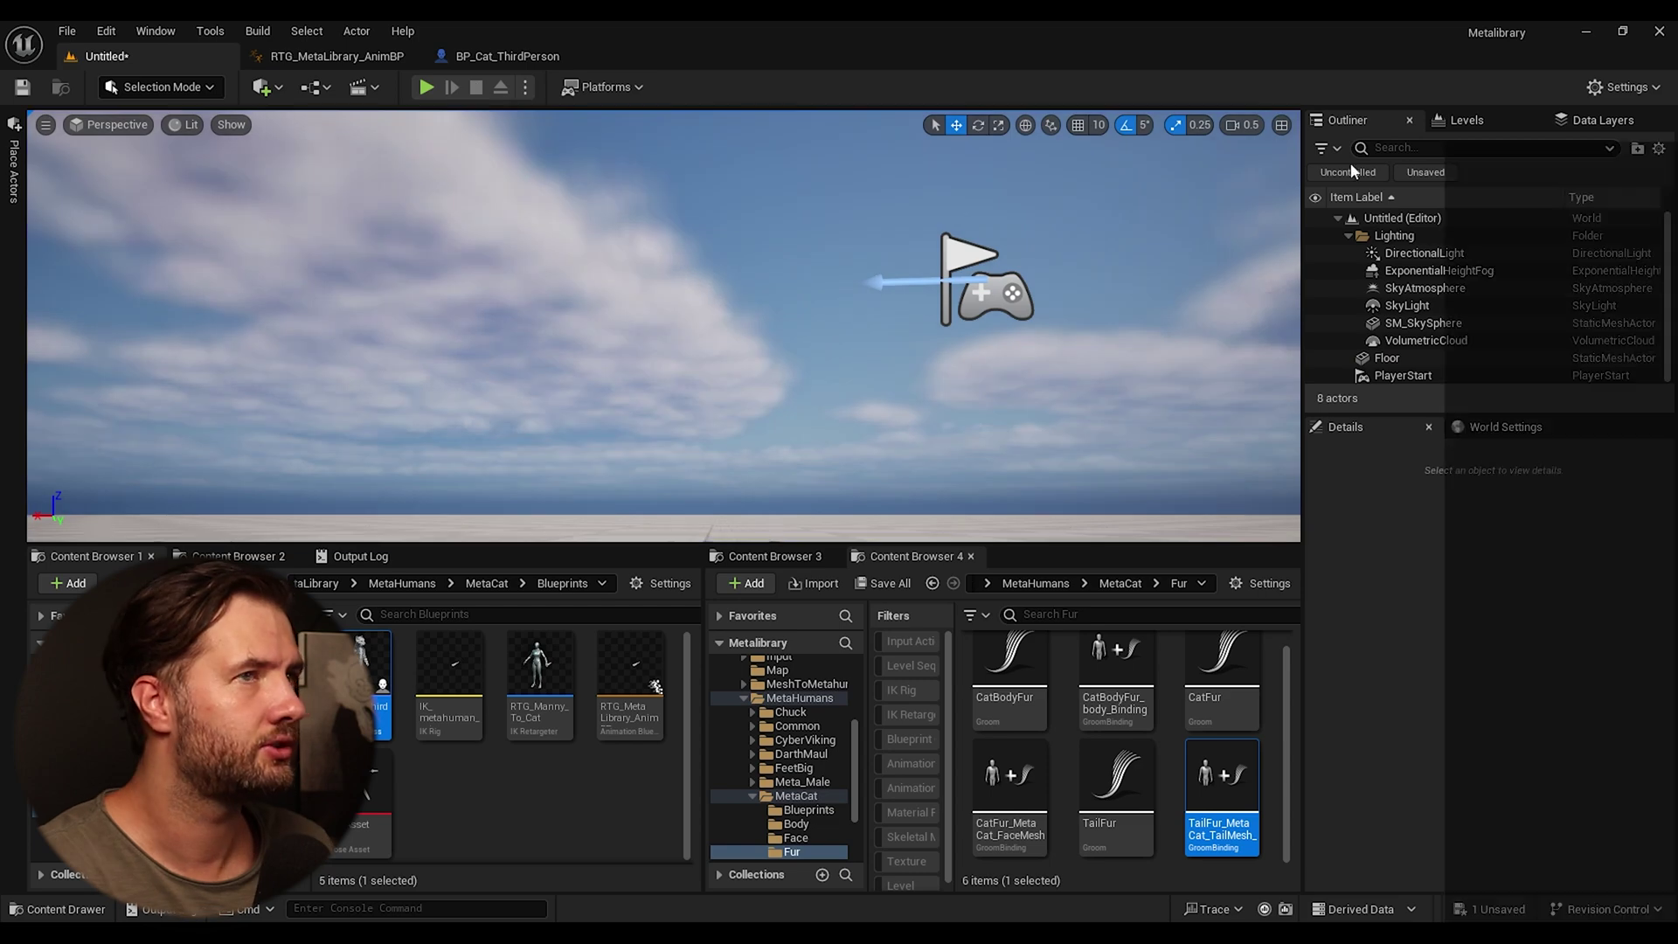
# Step: Open the TailFur groom and enable the Hair Width override in its strands settings
pyautogui.doubleClick(1115, 777)
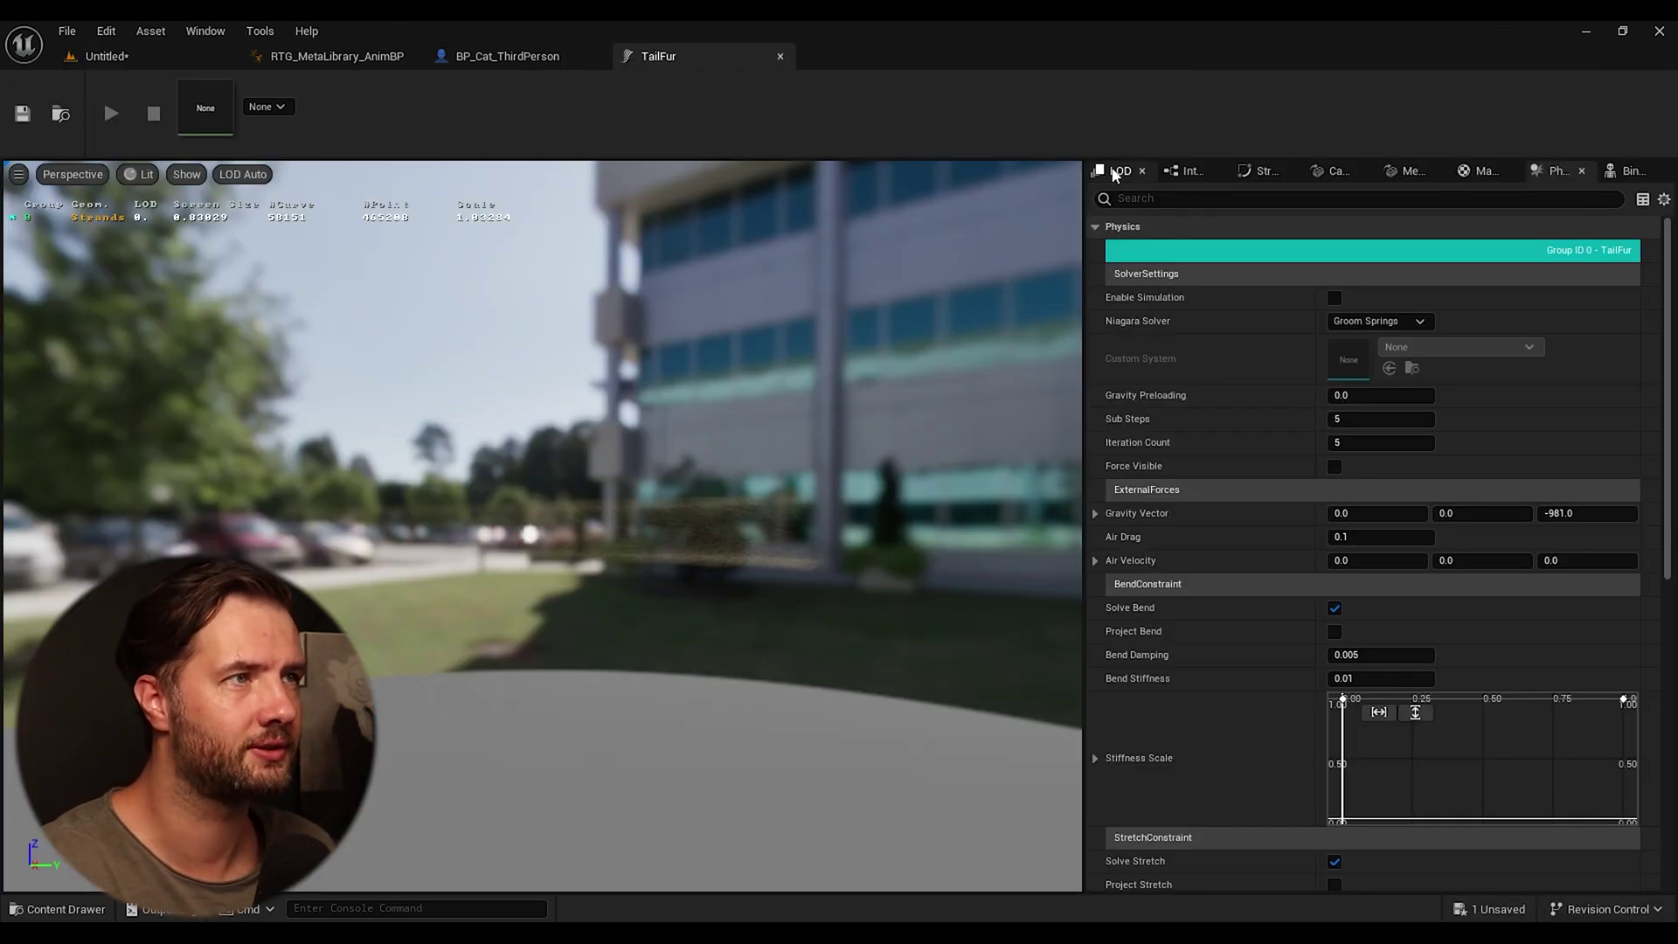
pyautogui.click(1111, 170)
pyautogui.click(1059, 170)
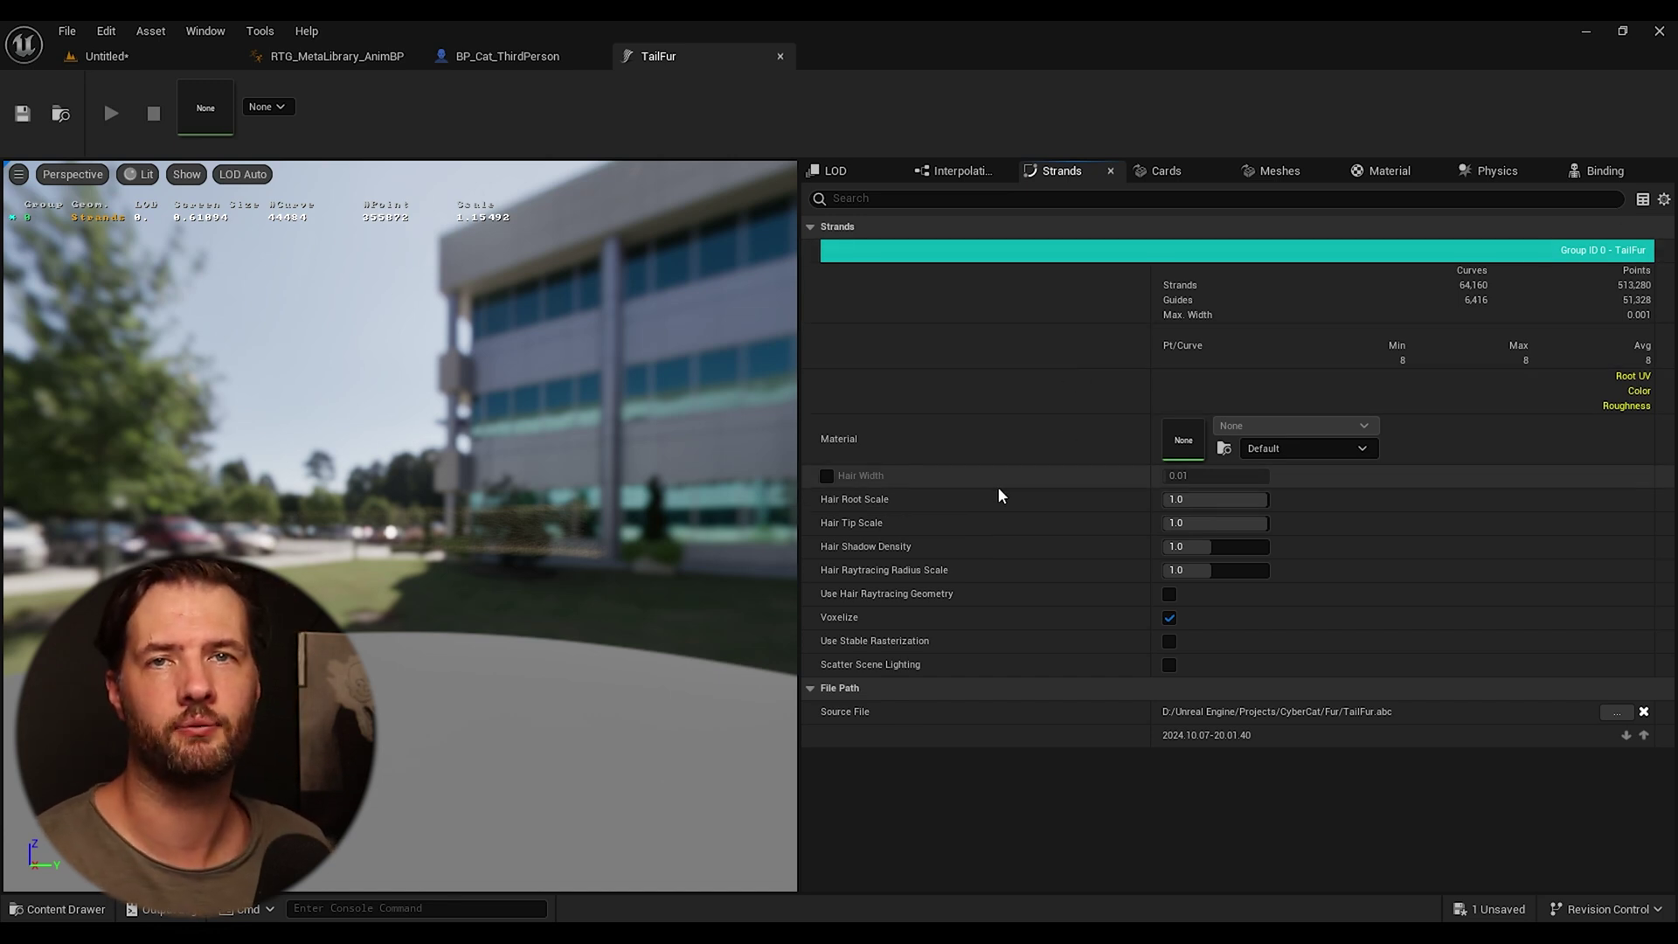
pyautogui.click(826, 476)
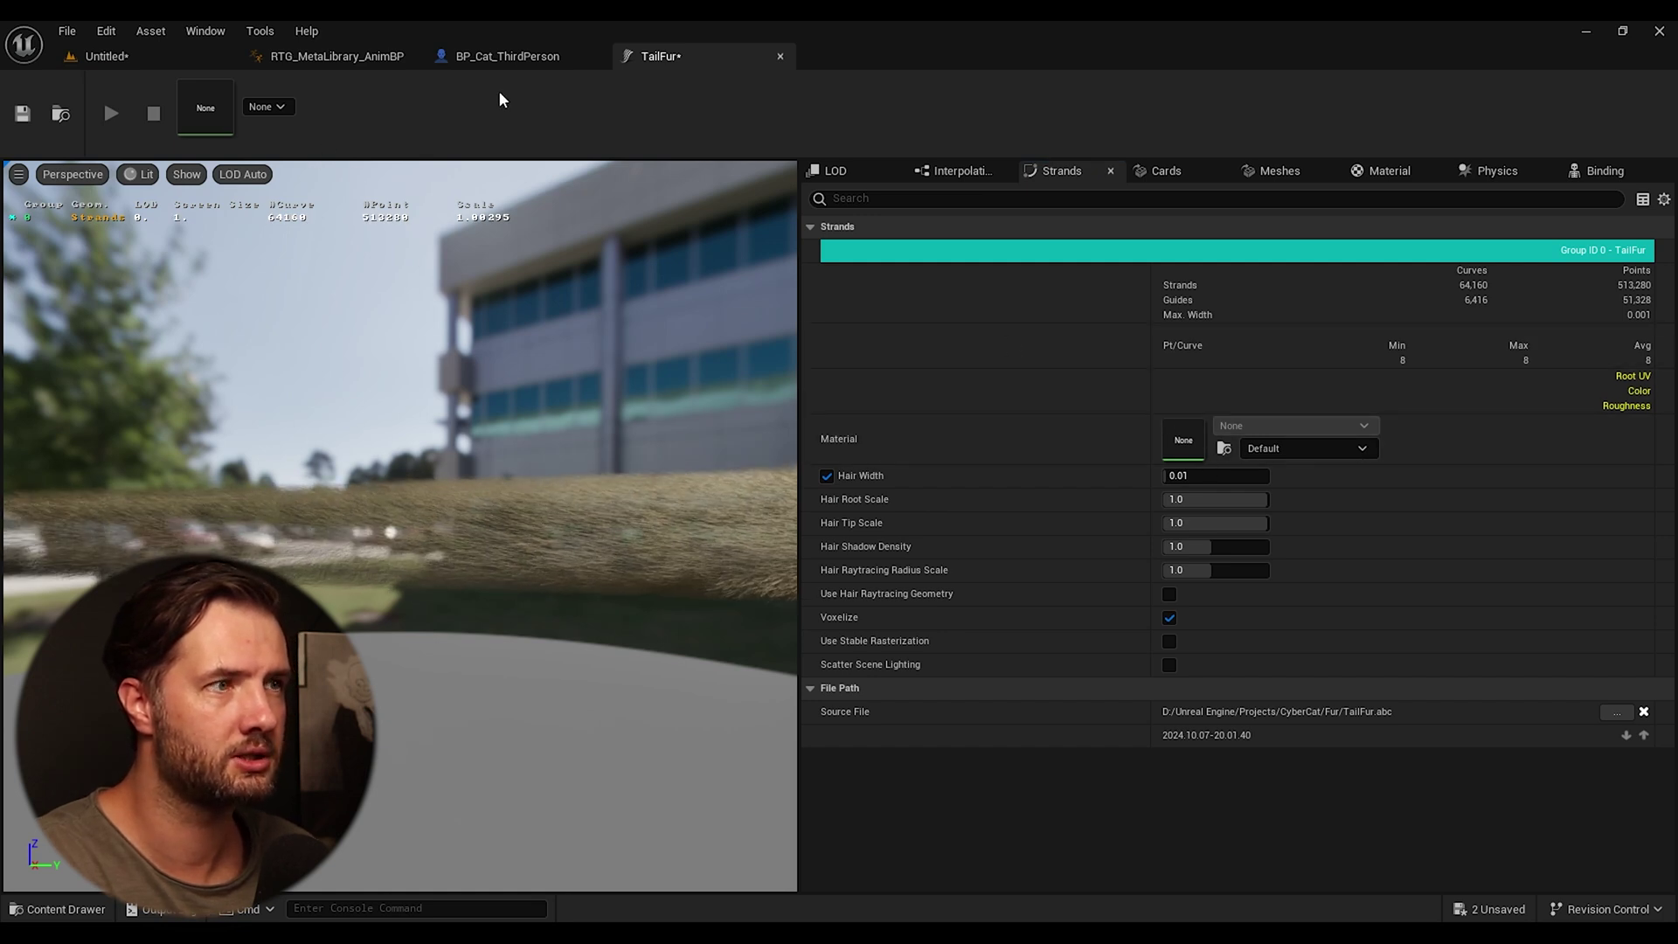
pyautogui.moveTo(532, 474); pyautogui.dragTo(586, 477)
# Step: Set the TailFur strands' Hair Tip Scale to 0.5
pyautogui.moveTo(1238, 523); pyautogui.dragTo(1234, 524)
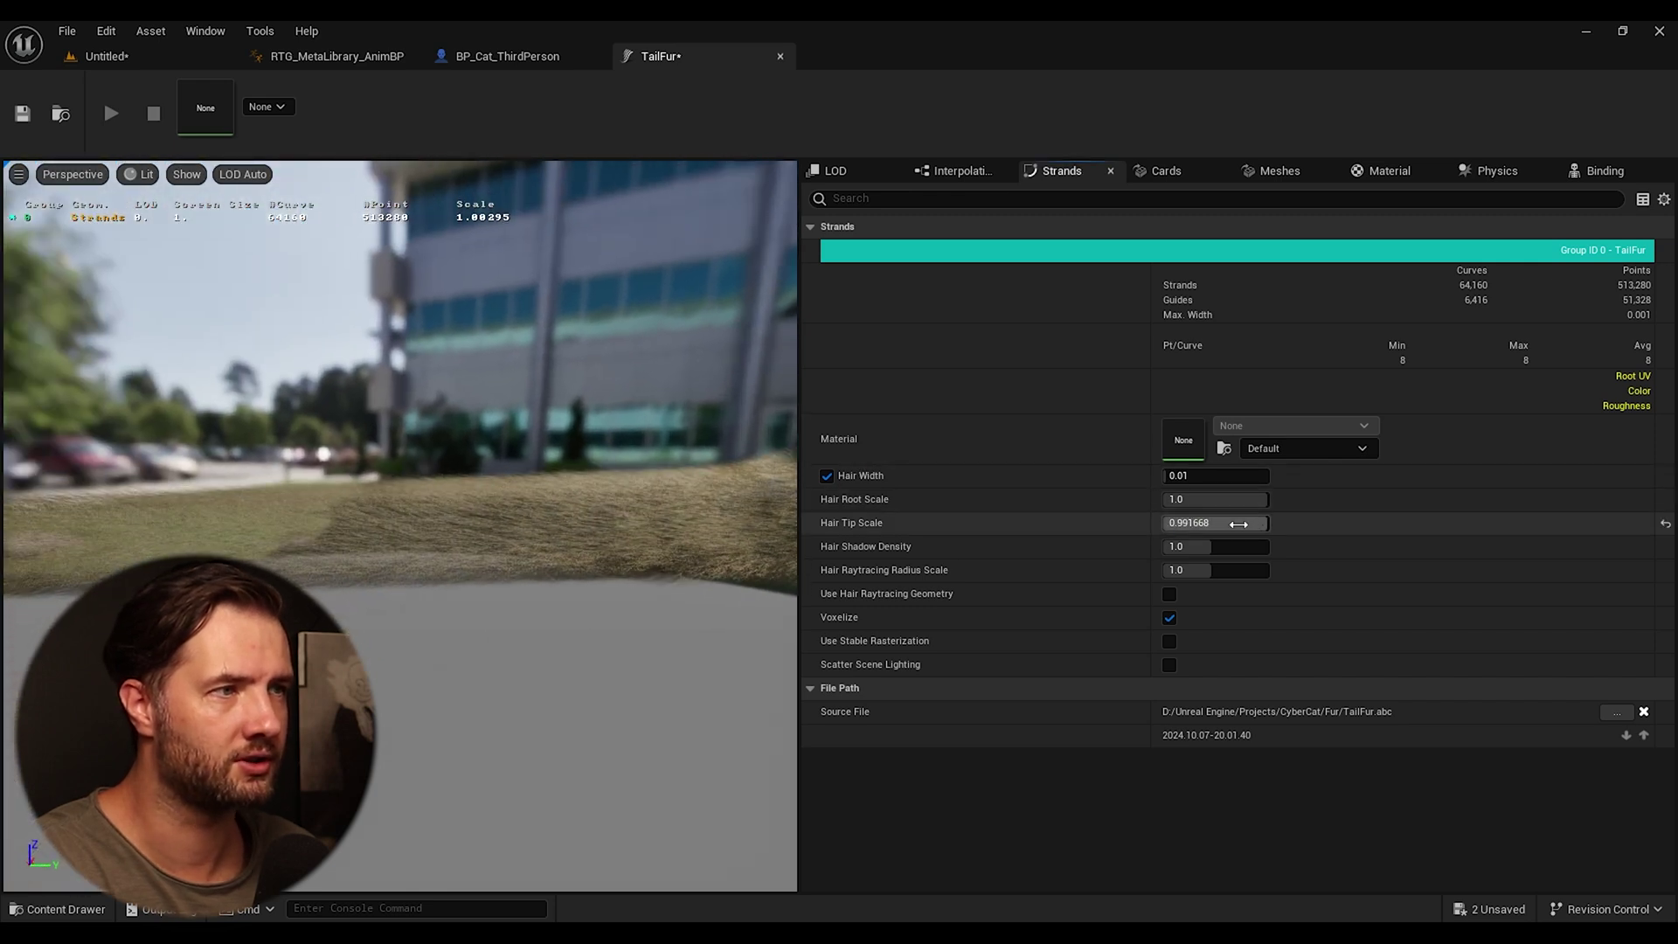
pyautogui.click(1197, 522)
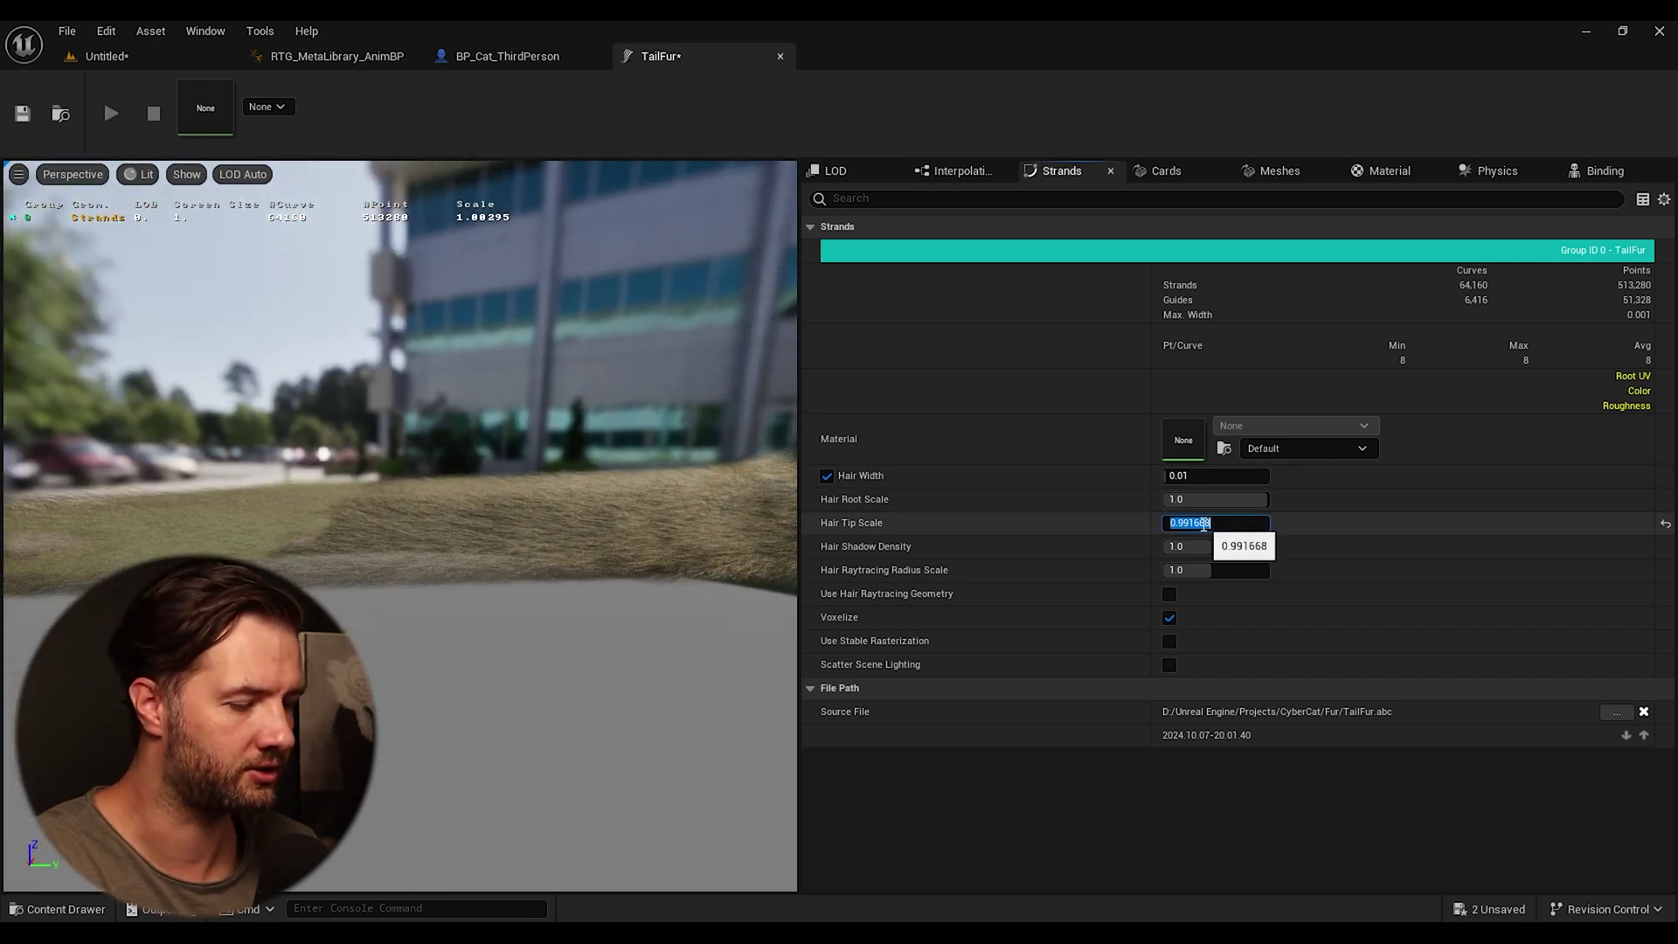
pyautogui.write('0.5')
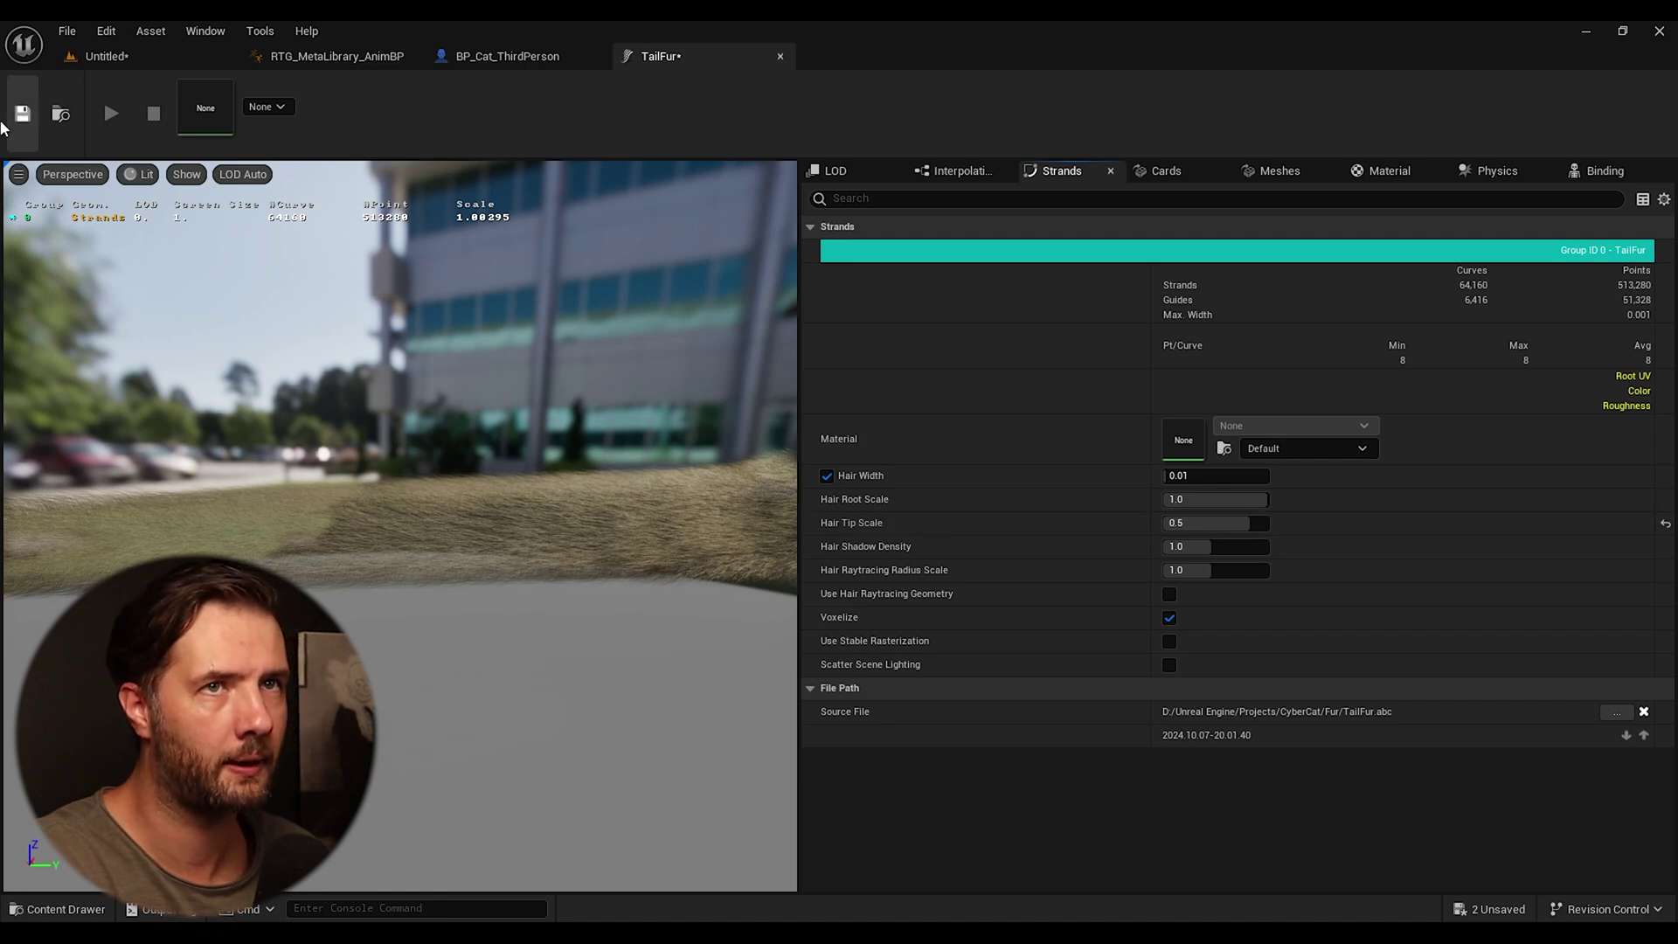
# Step: Try Hair Width values of 0.03, 0.05 and 0.01 on TailFur and compare the fur in the preview
pyautogui.click(1211, 475)
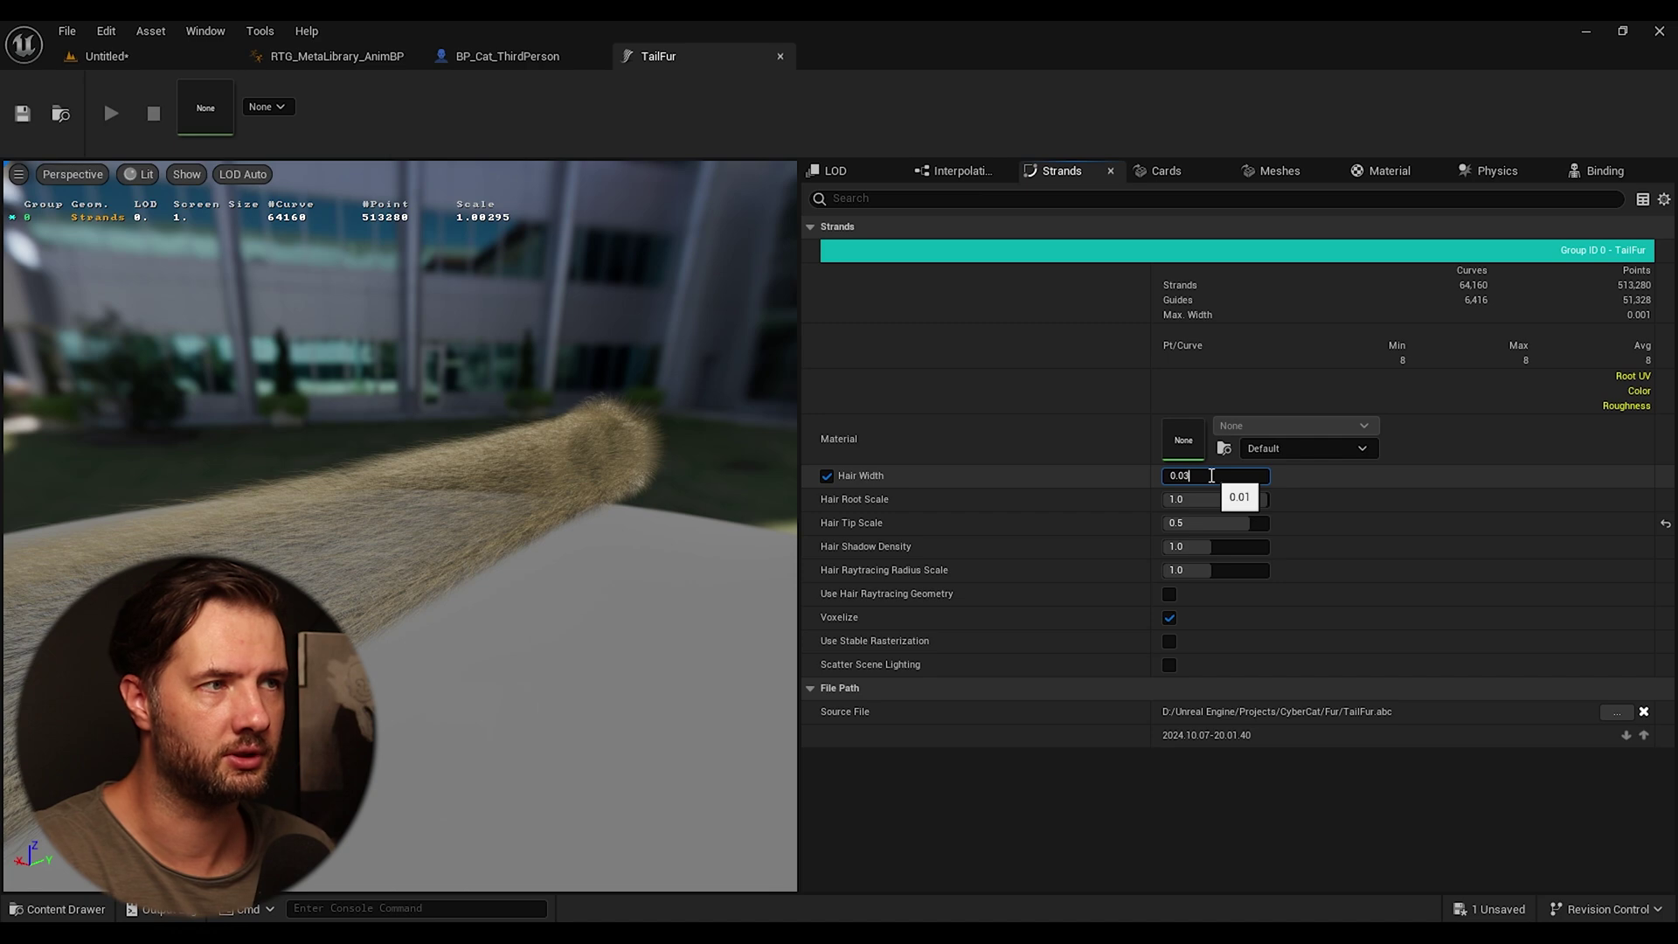
pyautogui.write('0.03')
pyautogui.press('Return')
pyautogui.moveTo(368, 307); pyautogui.dragTo(560, 437)
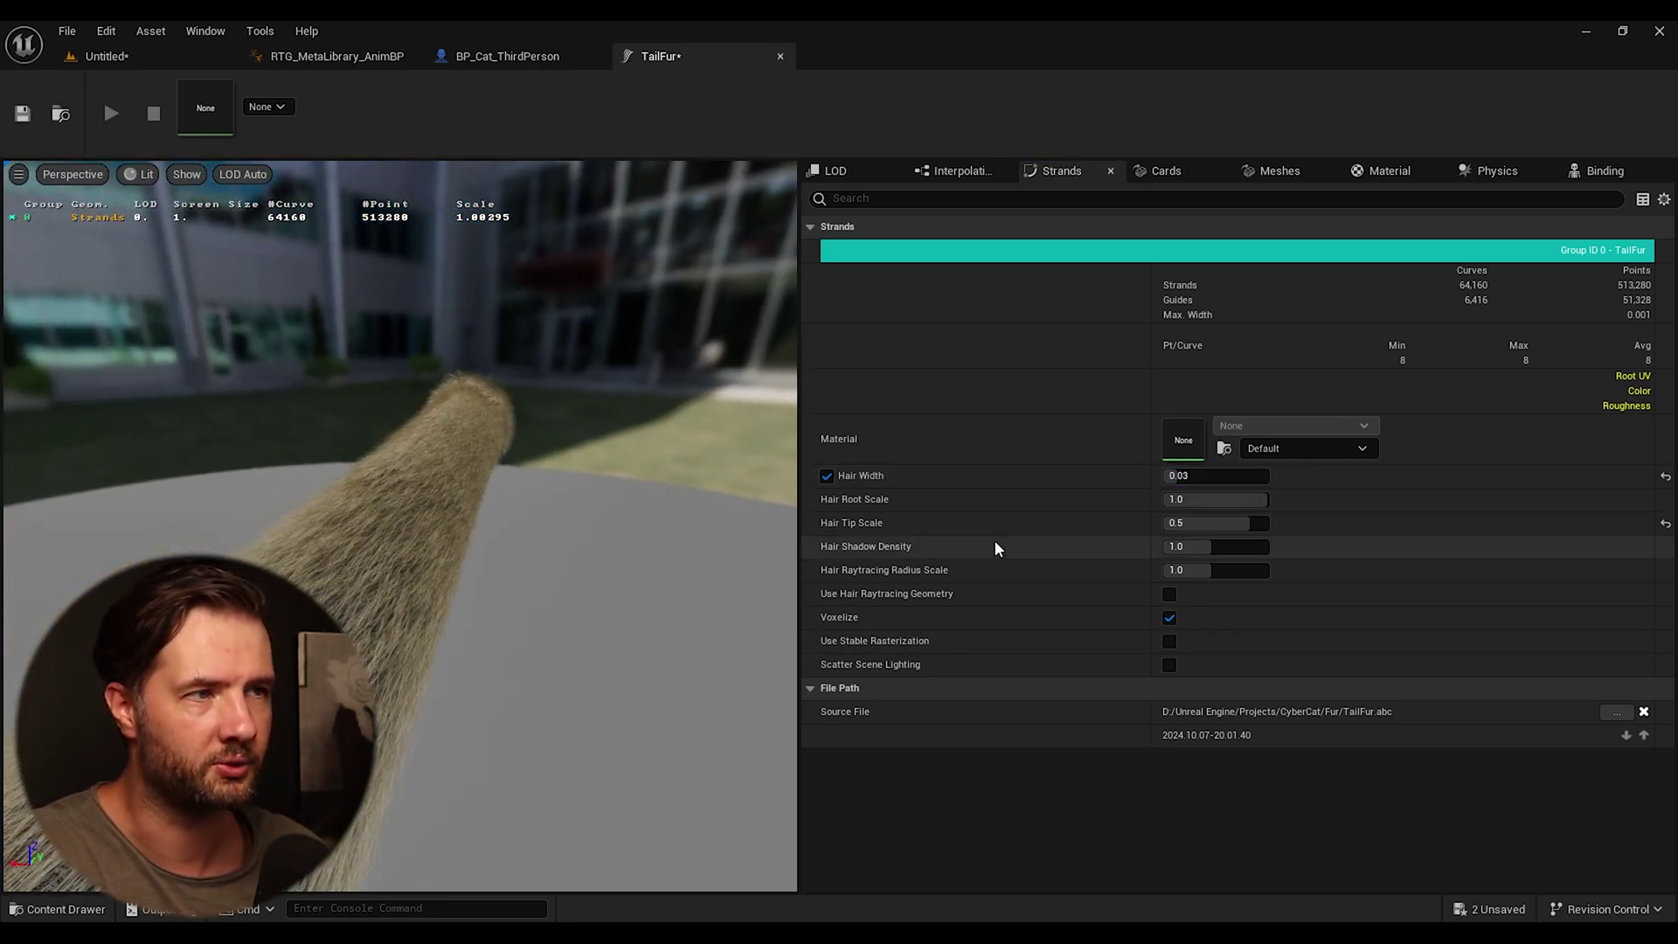
pyautogui.click(1215, 476)
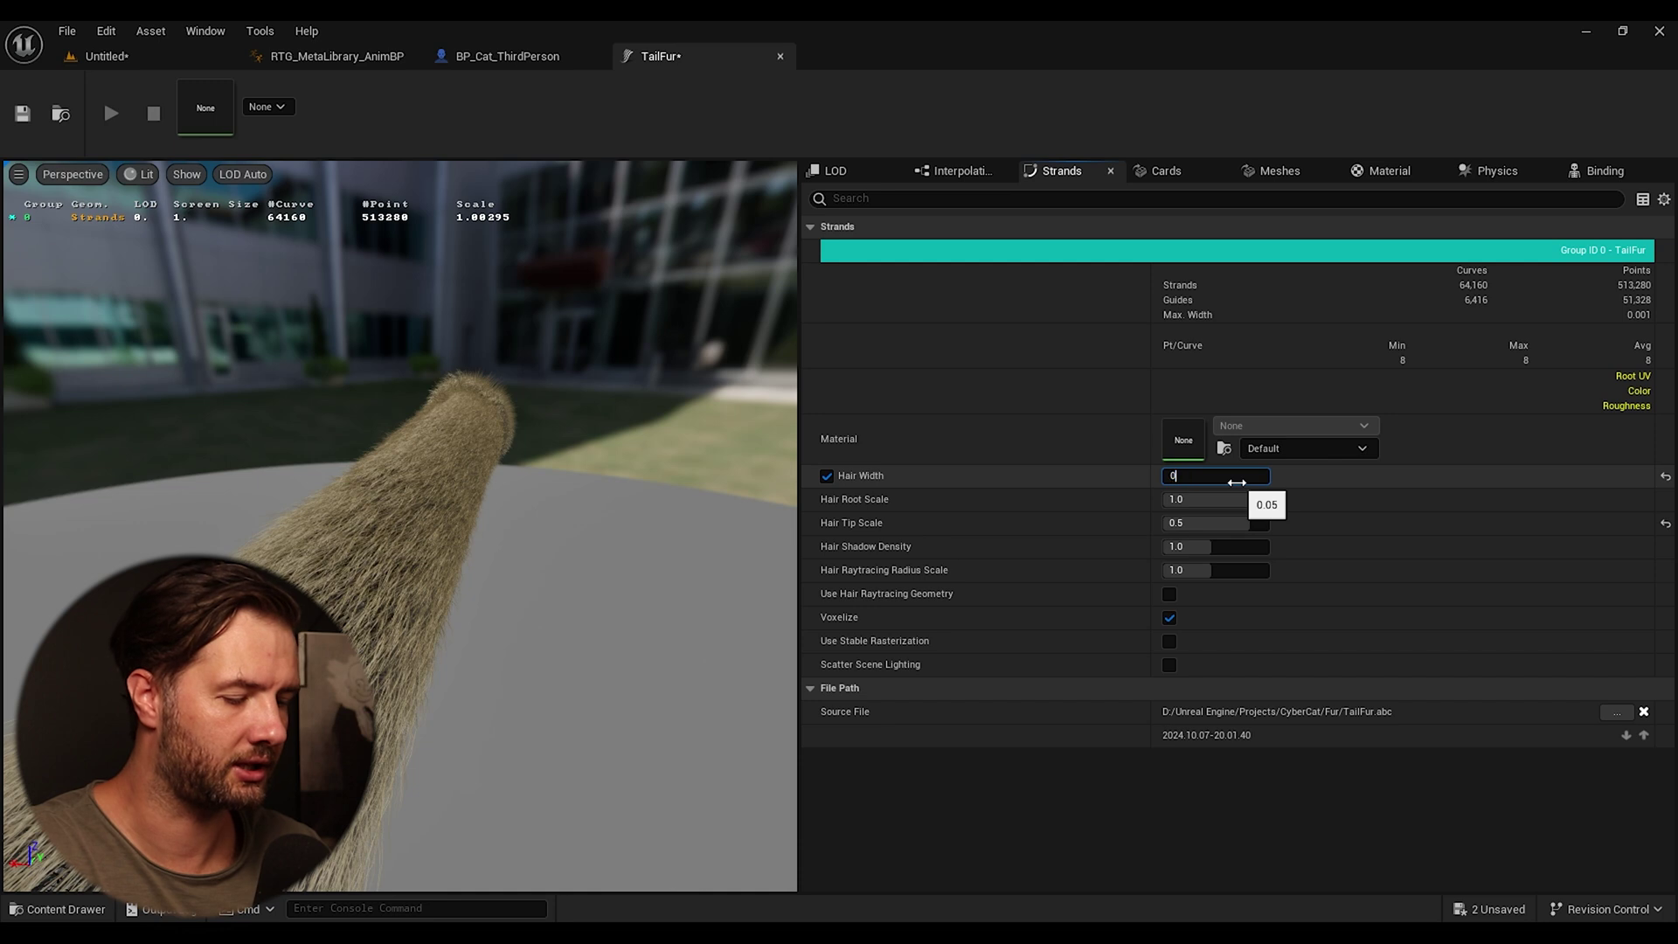
pyautogui.write('.01')
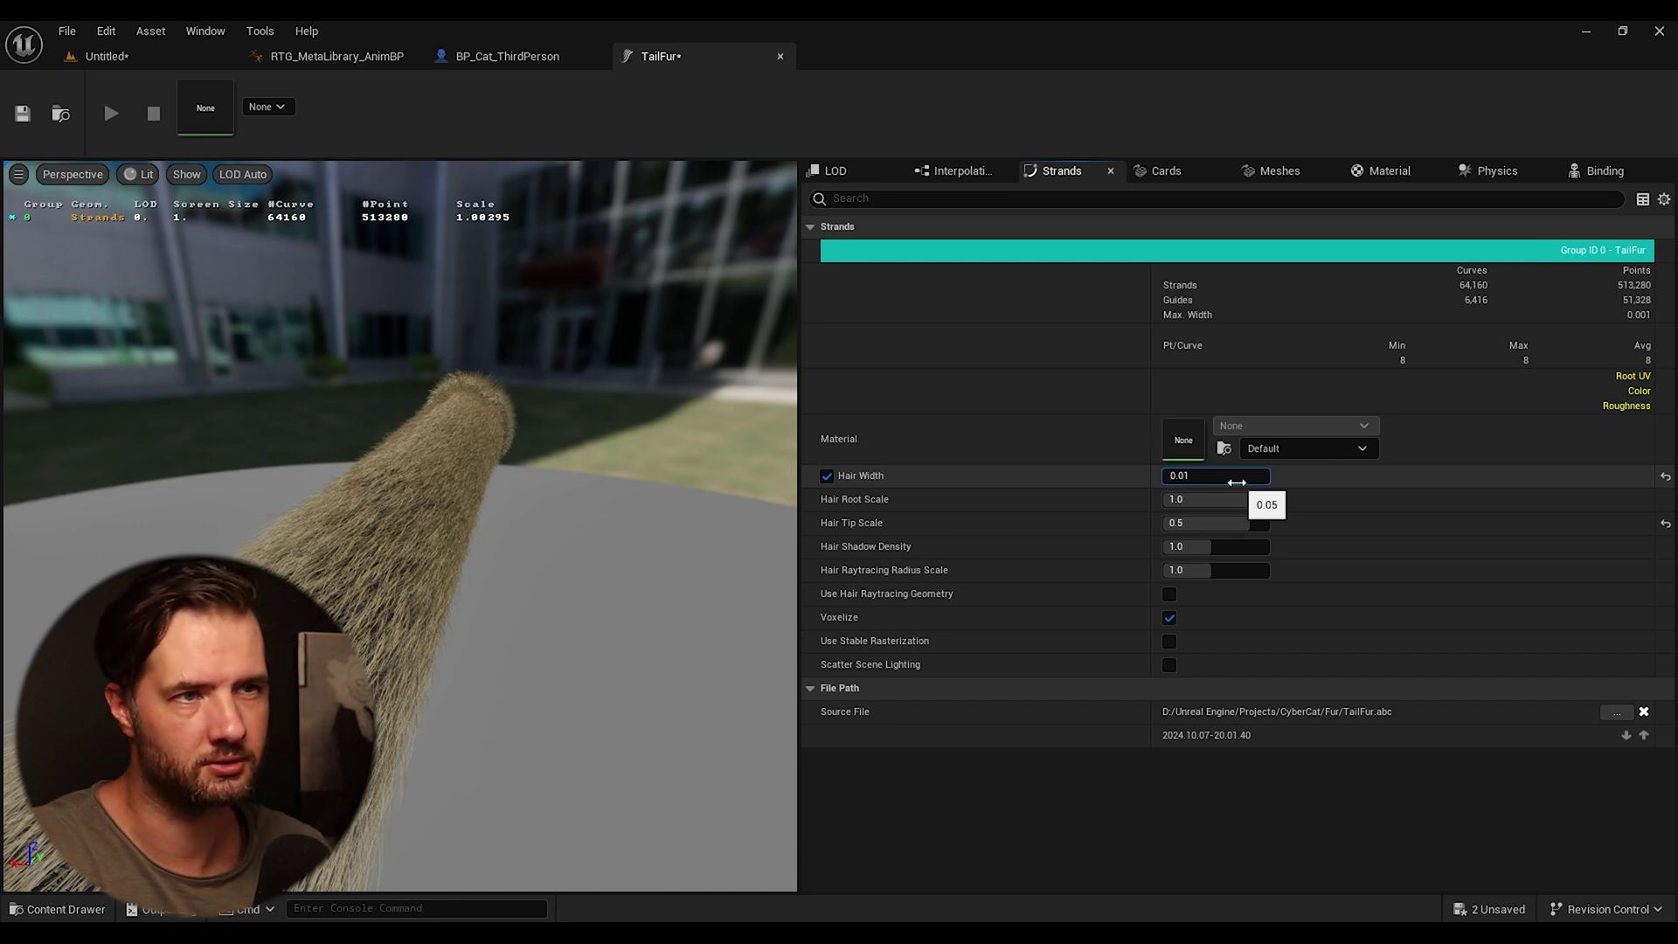
pyautogui.press('Return')
# Step: Set TailFur's Hair Width to 0.02 and view the fur on the cat in BP_Cat_ThirdPerson
pyautogui.click(1228, 479)
pyautogui.write('0.02')
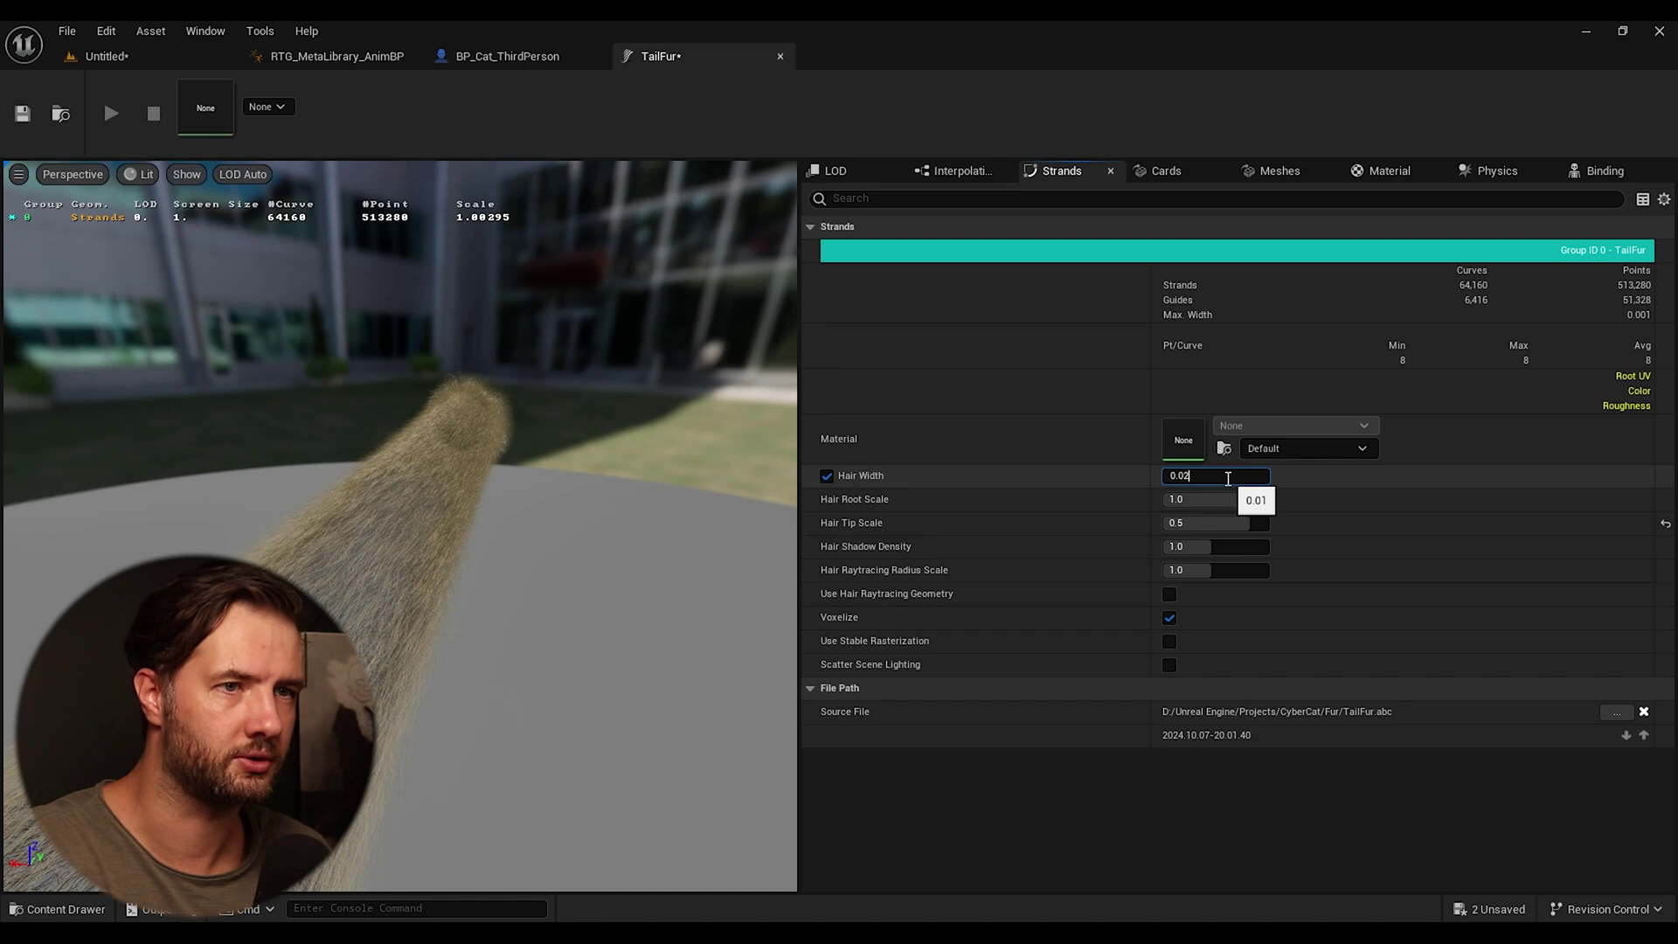
pyautogui.press('Return')
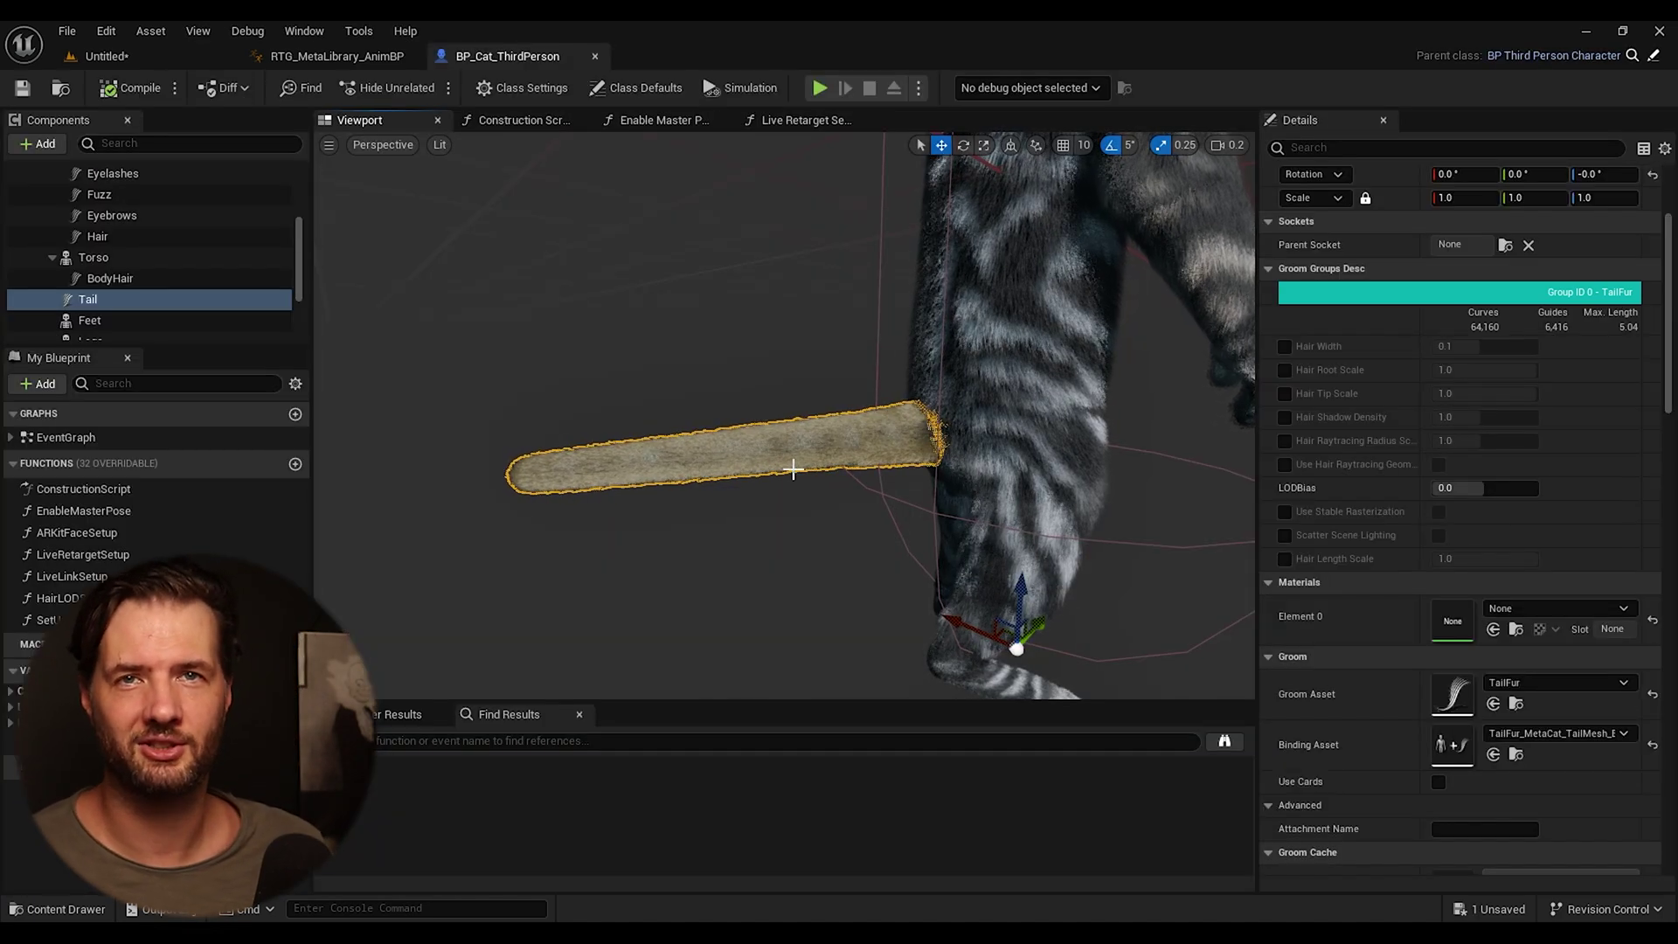
# Step: Create a material named M_Fur in MetaCat's Tutorials folder and open it for editing
pyautogui.click(138, 65)
pyautogui.rightClick(451, 718)
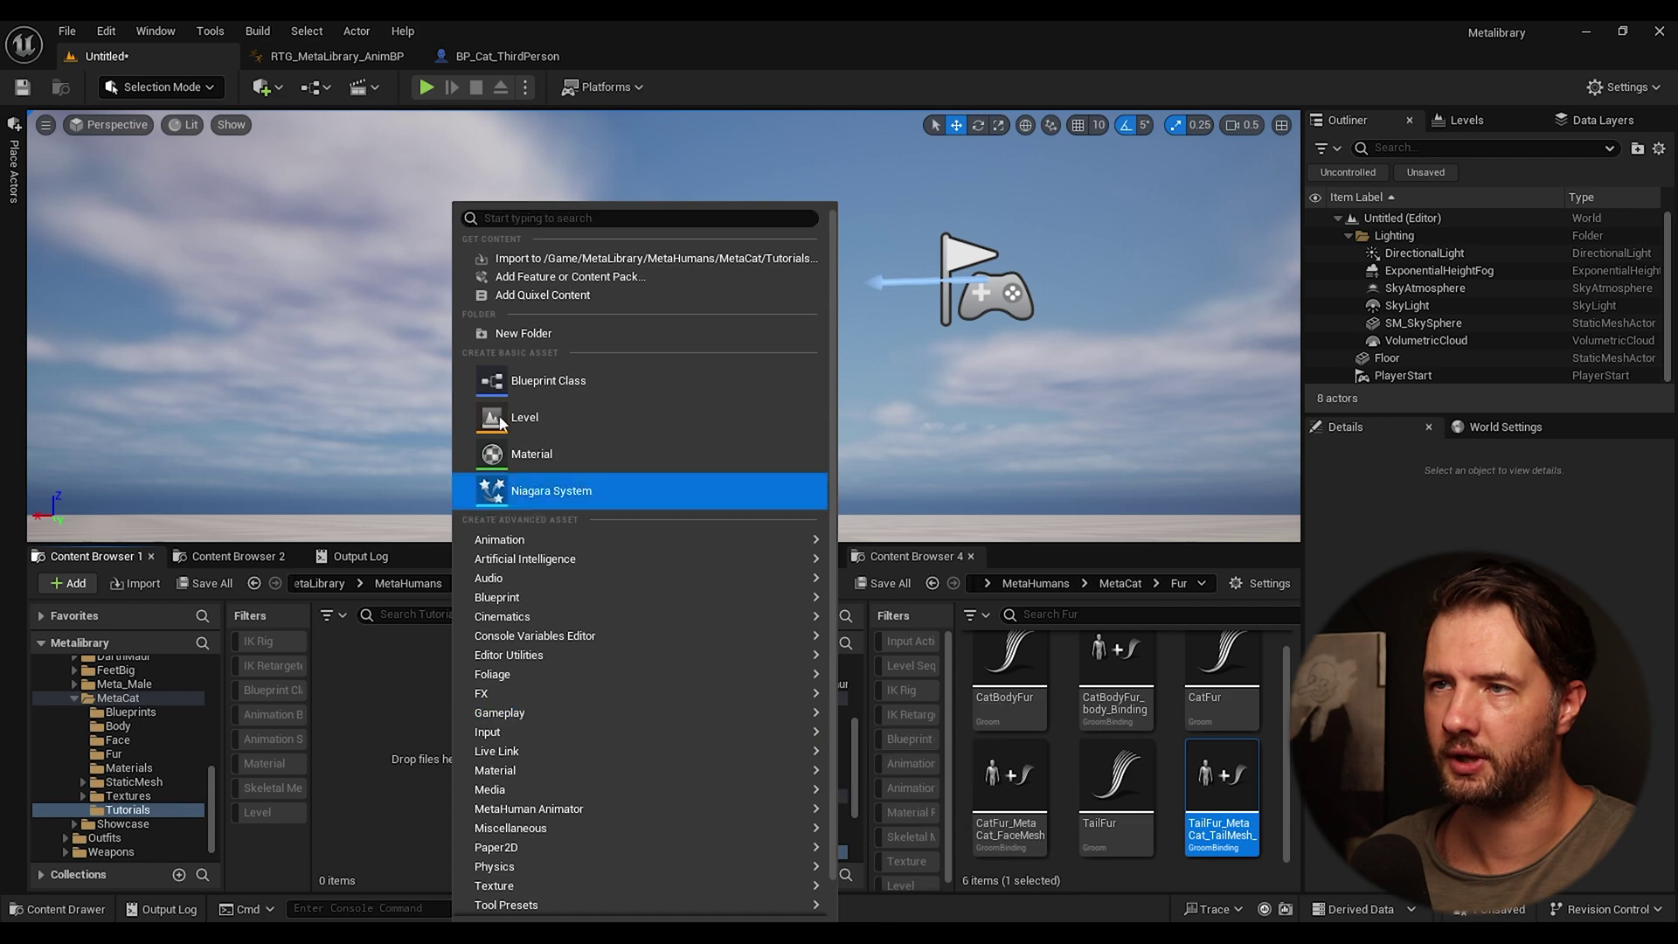
pyautogui.click(533, 452)
pyautogui.write('M')
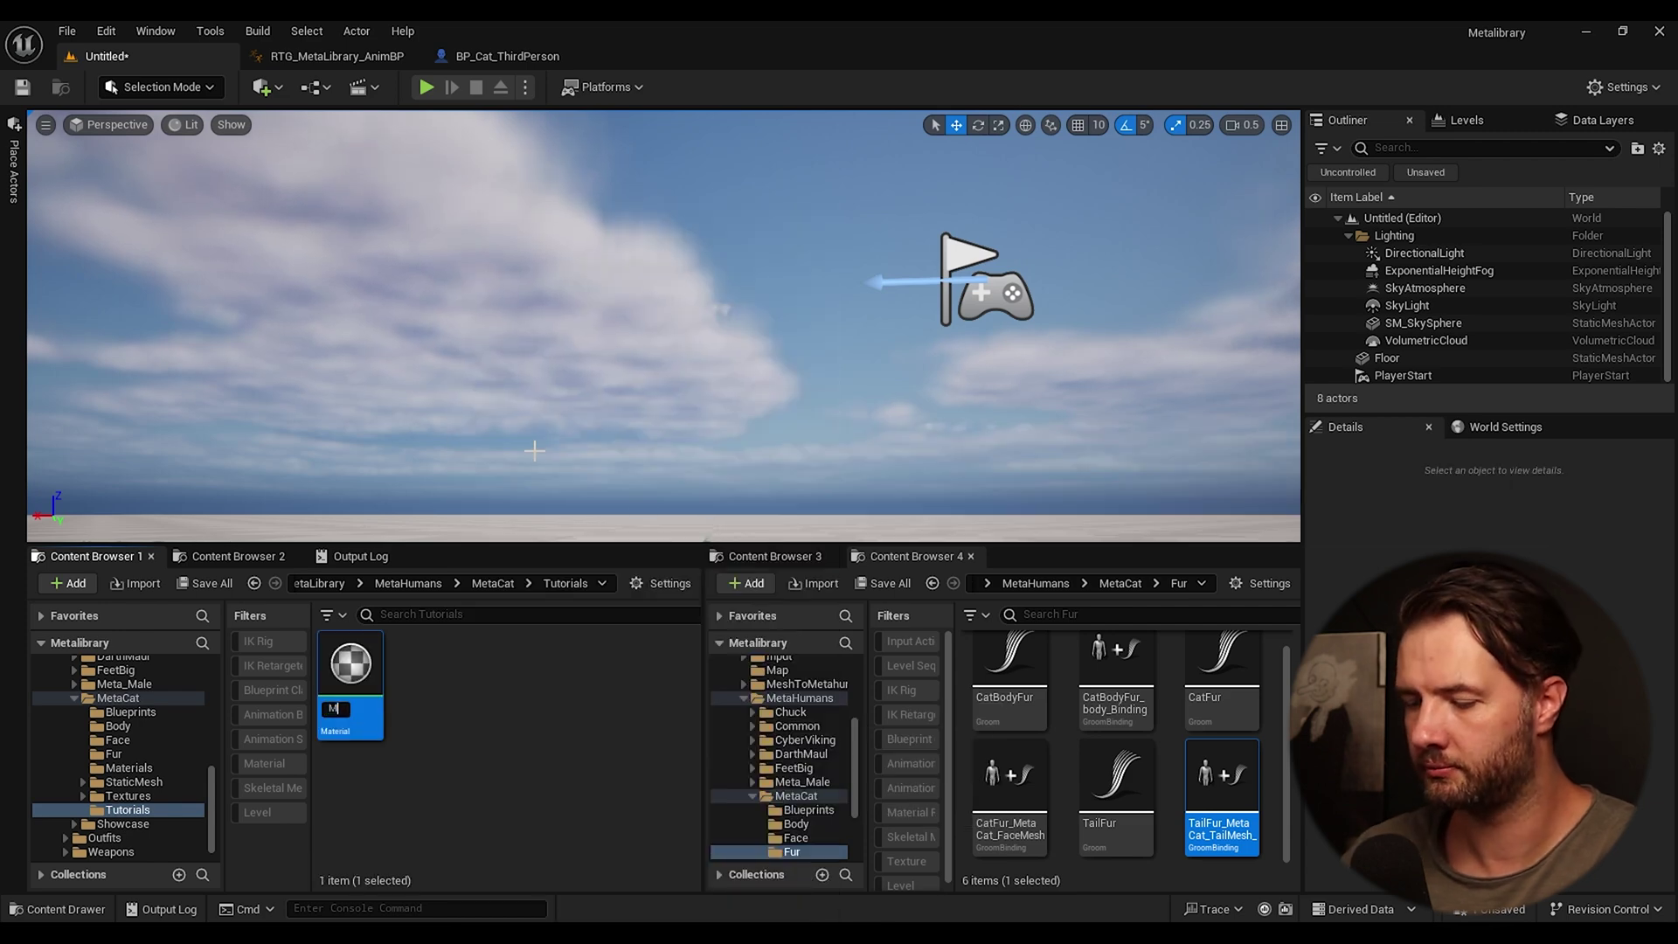
pyautogui.write('_Fur')
pyautogui.press('Return')
pyautogui.doubleClick(347, 677)
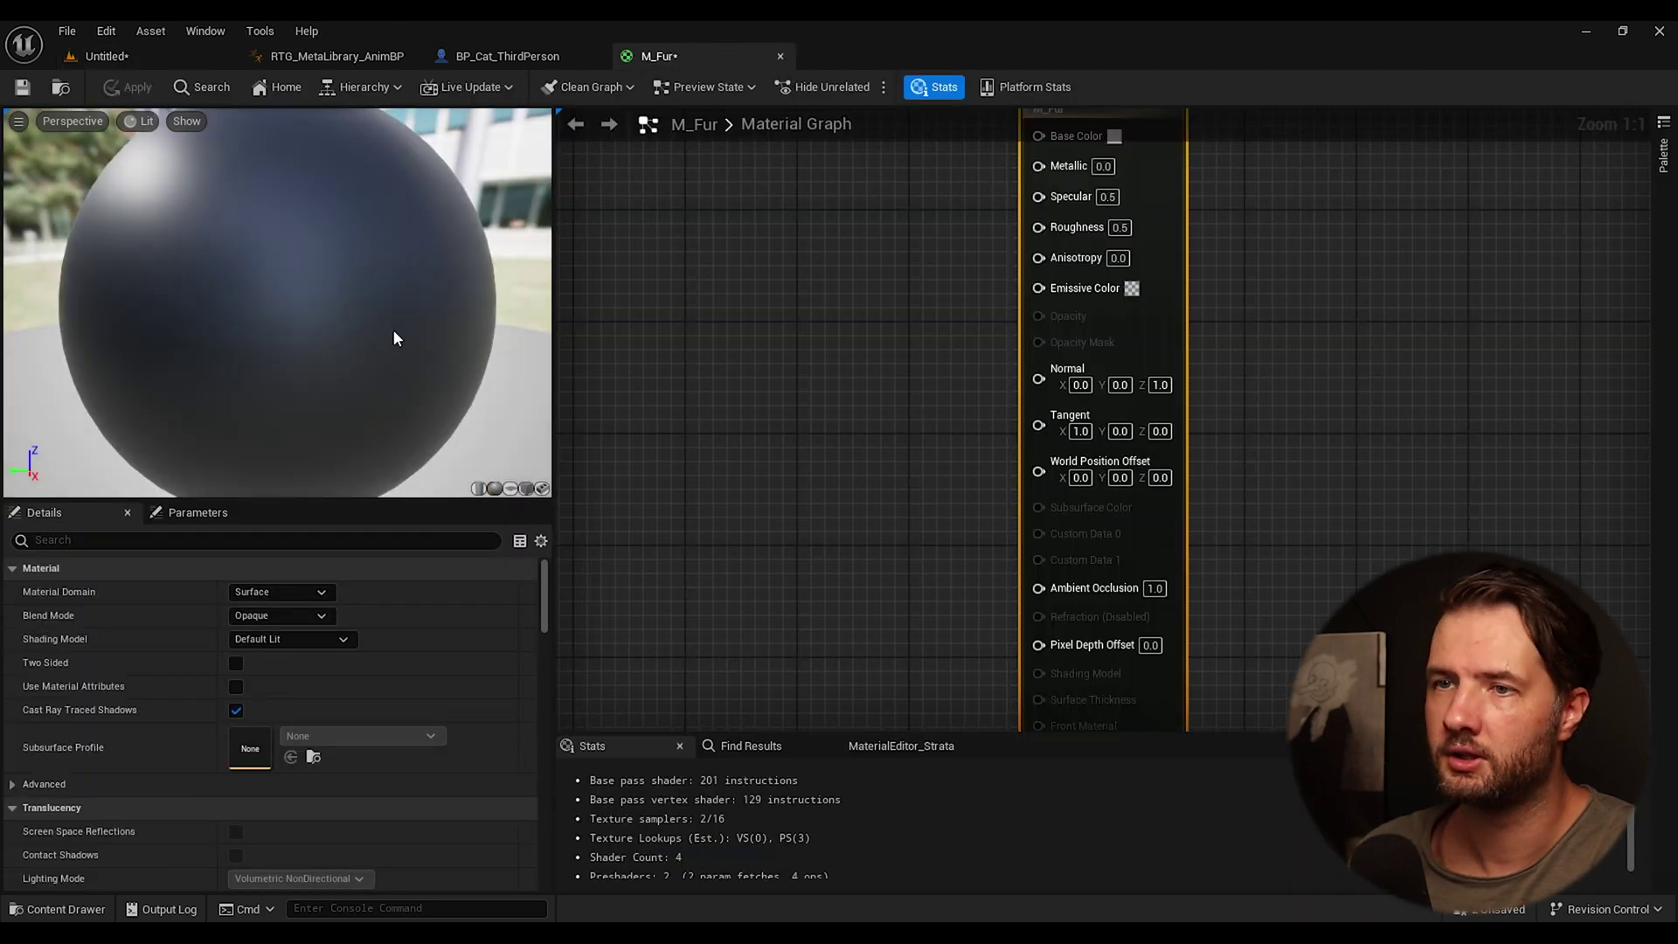
# Step: Set M_Fur's shading model to Hair, keeping the Opaque blend mode
pyautogui.click(294, 615)
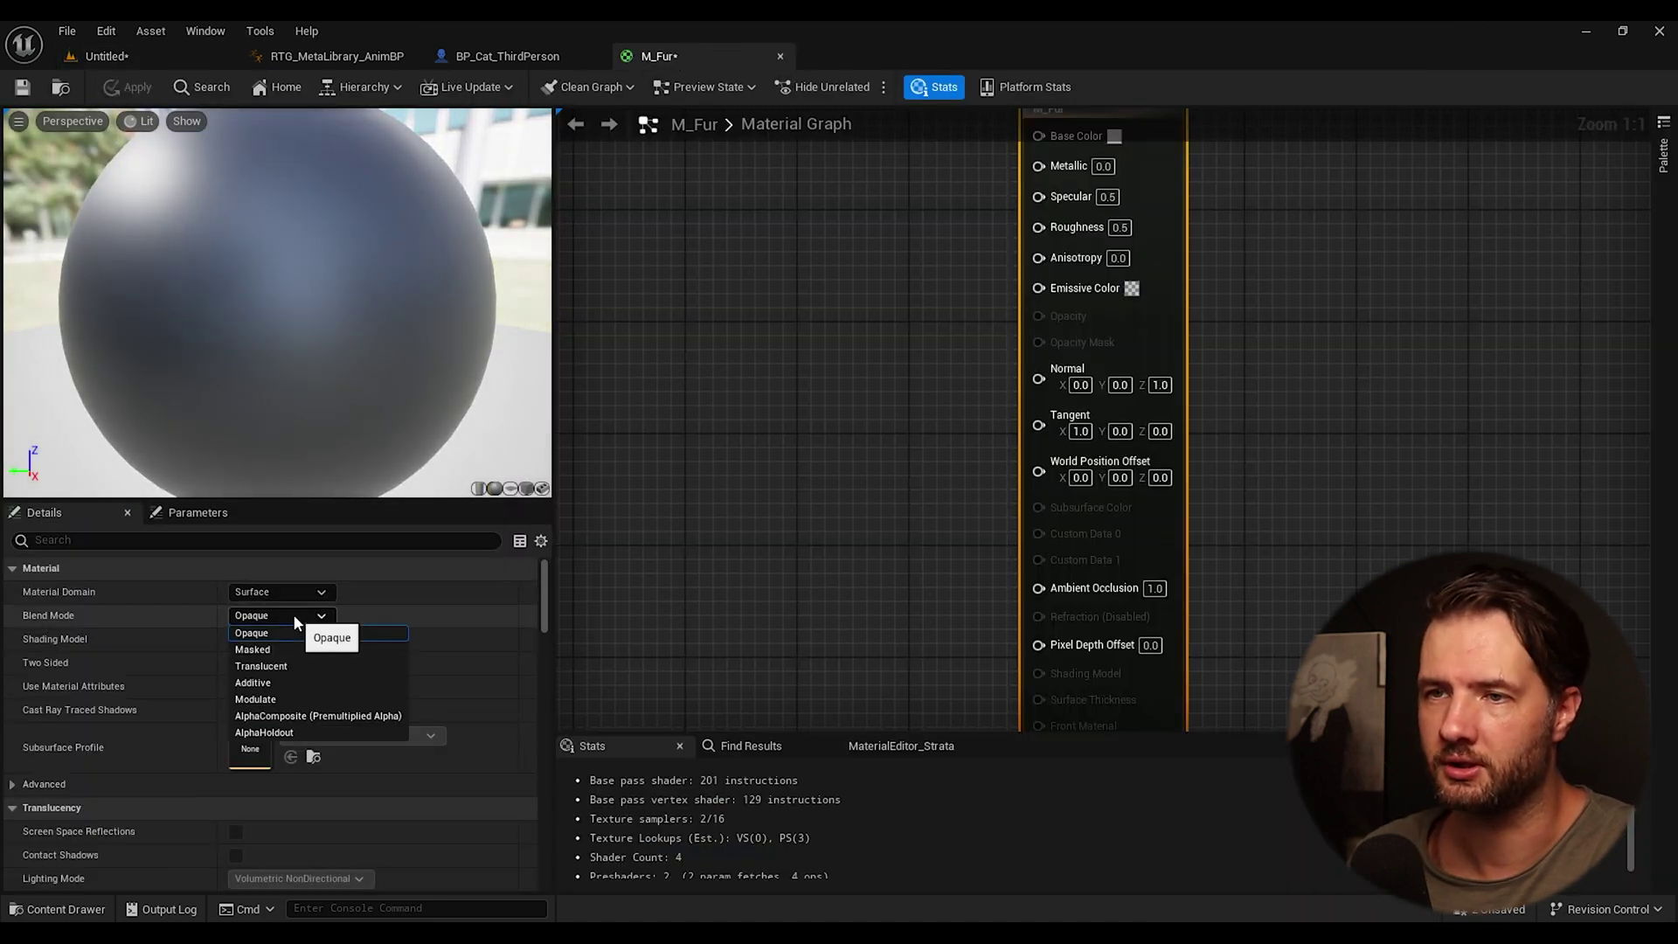
pyautogui.click(294, 617)
pyautogui.click(290, 635)
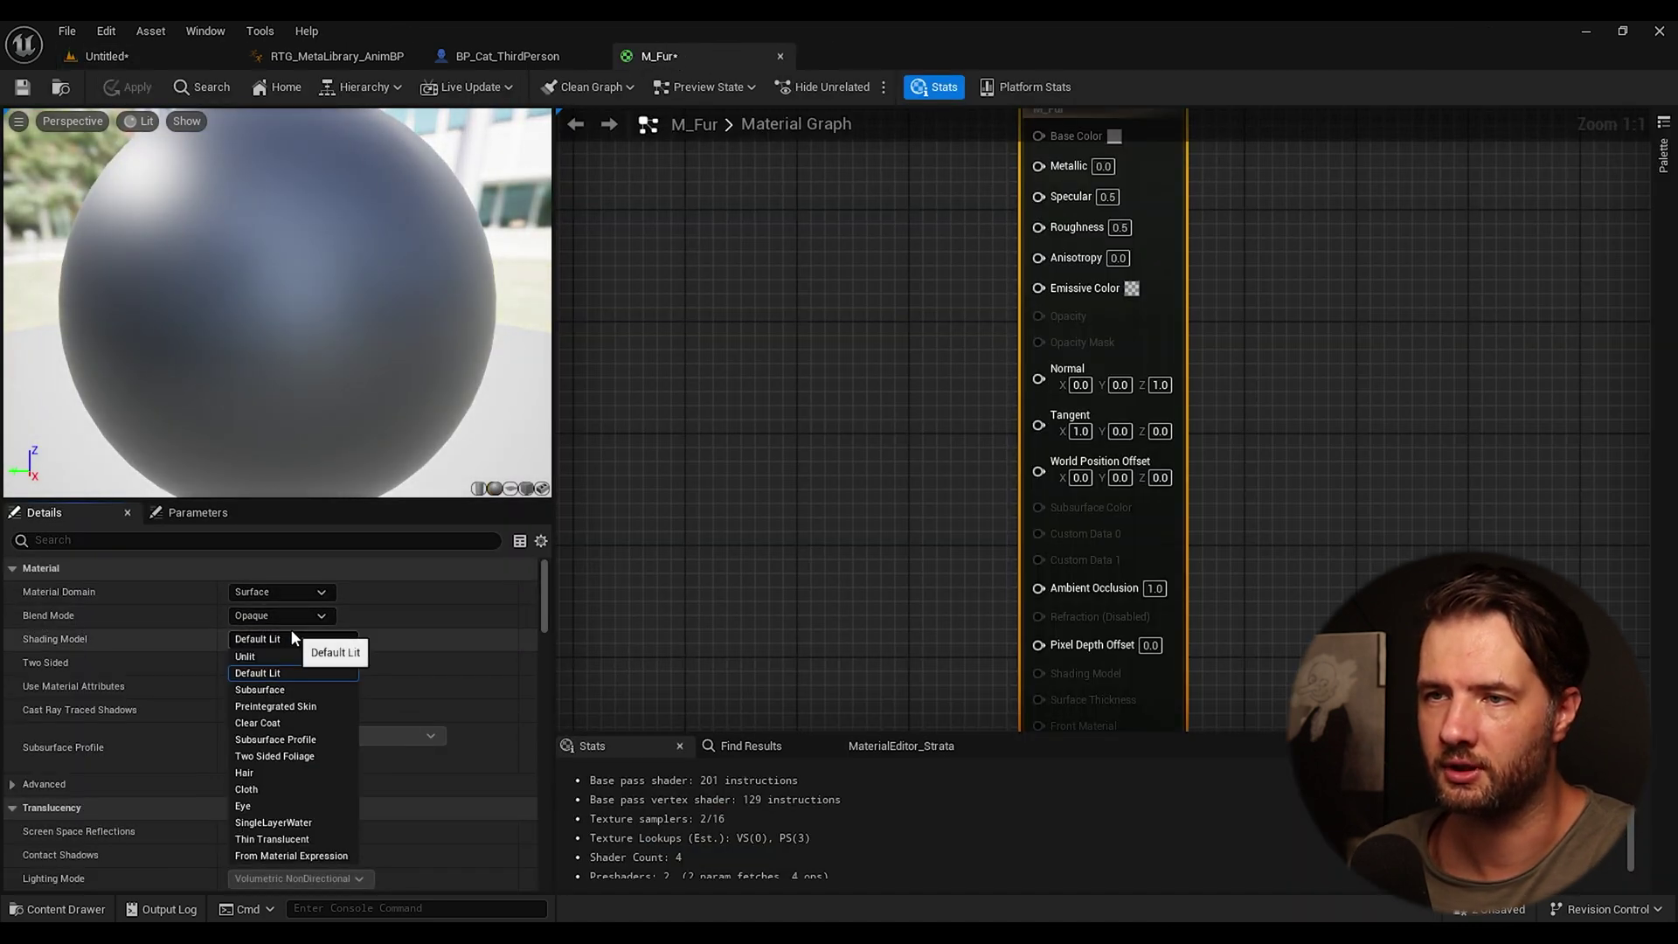
pyautogui.click(263, 774)
# Step: Add a Hair Attributes node to the M_Fur graph and place it well before the material output node
pyautogui.scroll(-2, 764, 363)
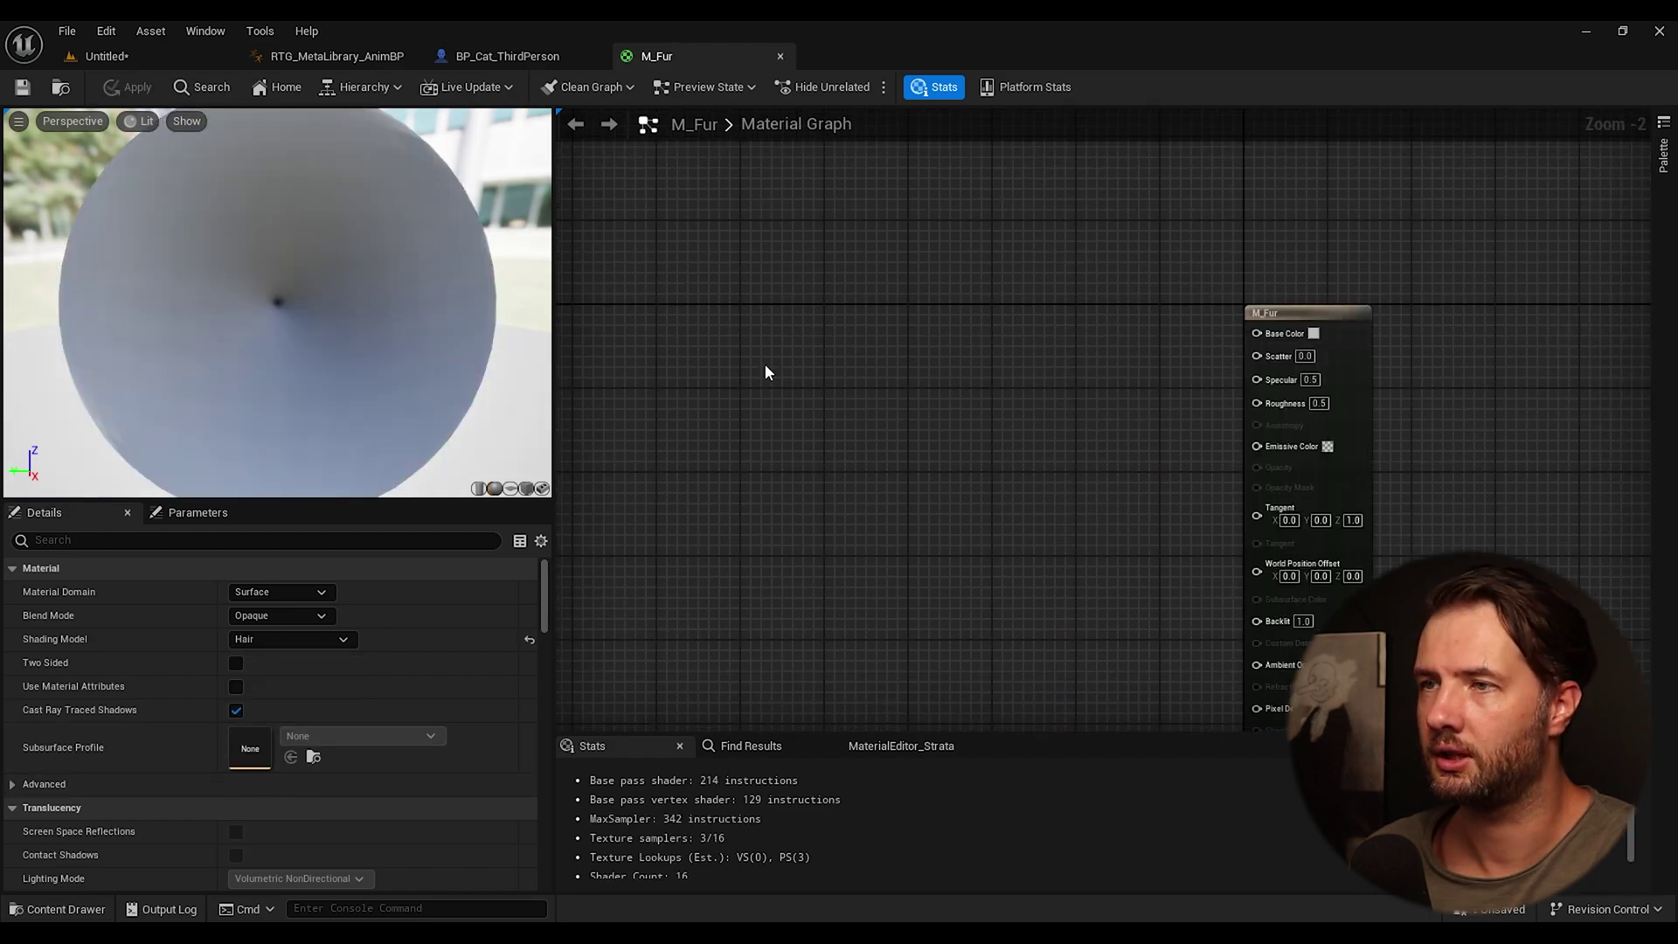
pyautogui.rightClick(766, 371)
pyautogui.write('hair')
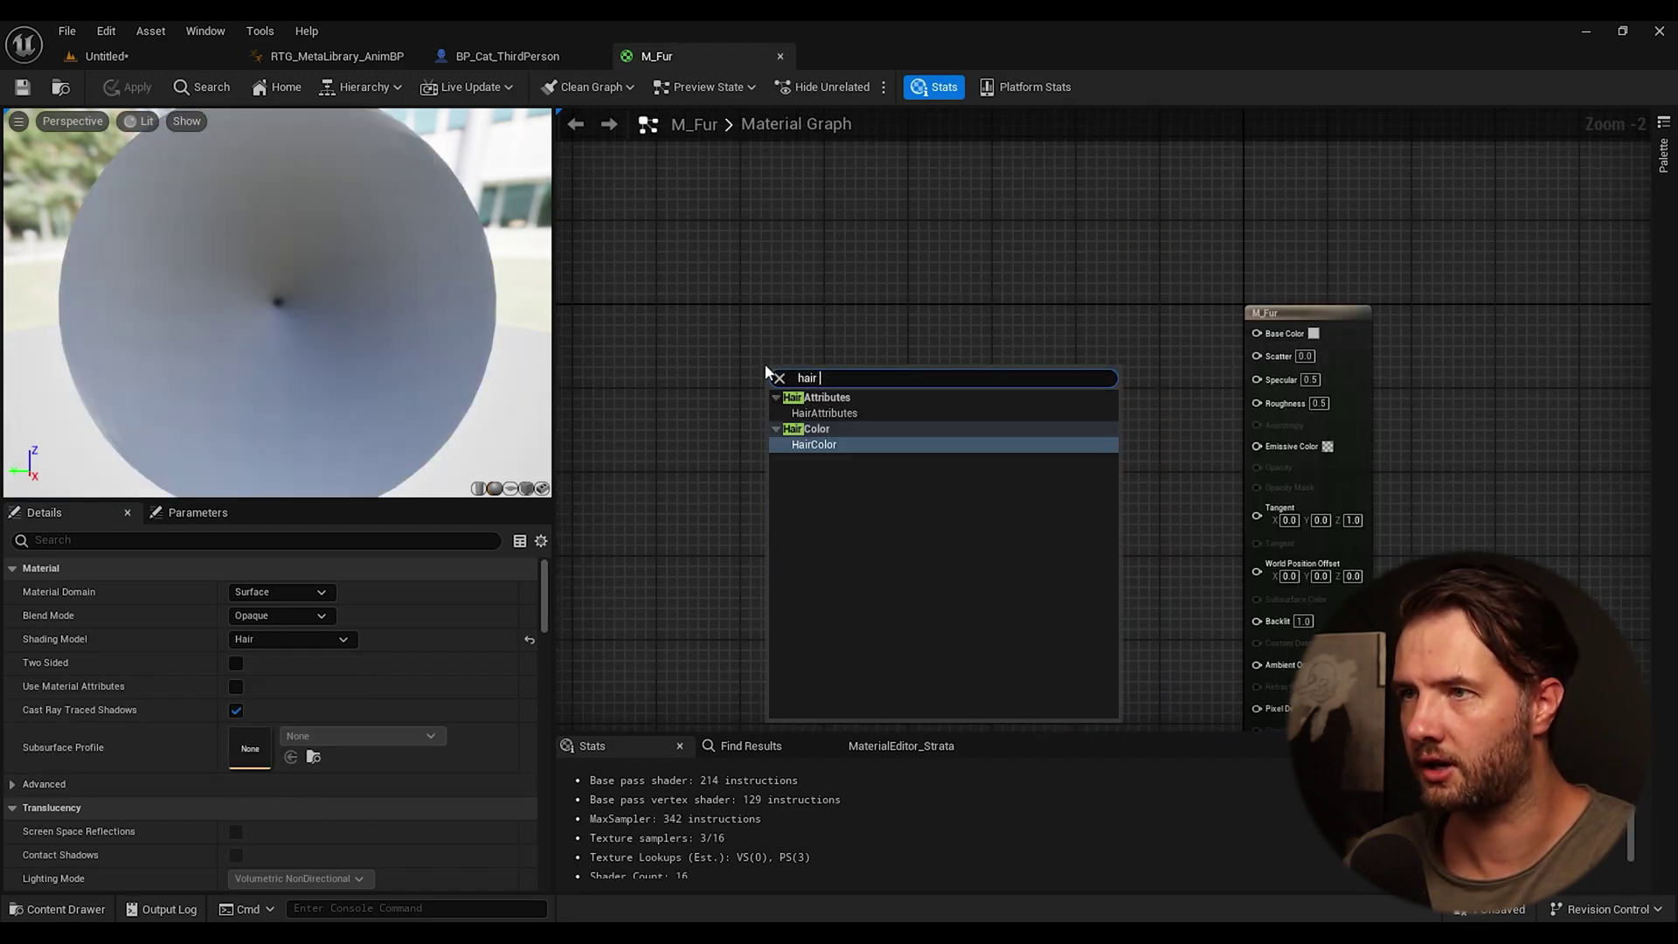
pyautogui.click(859, 410)
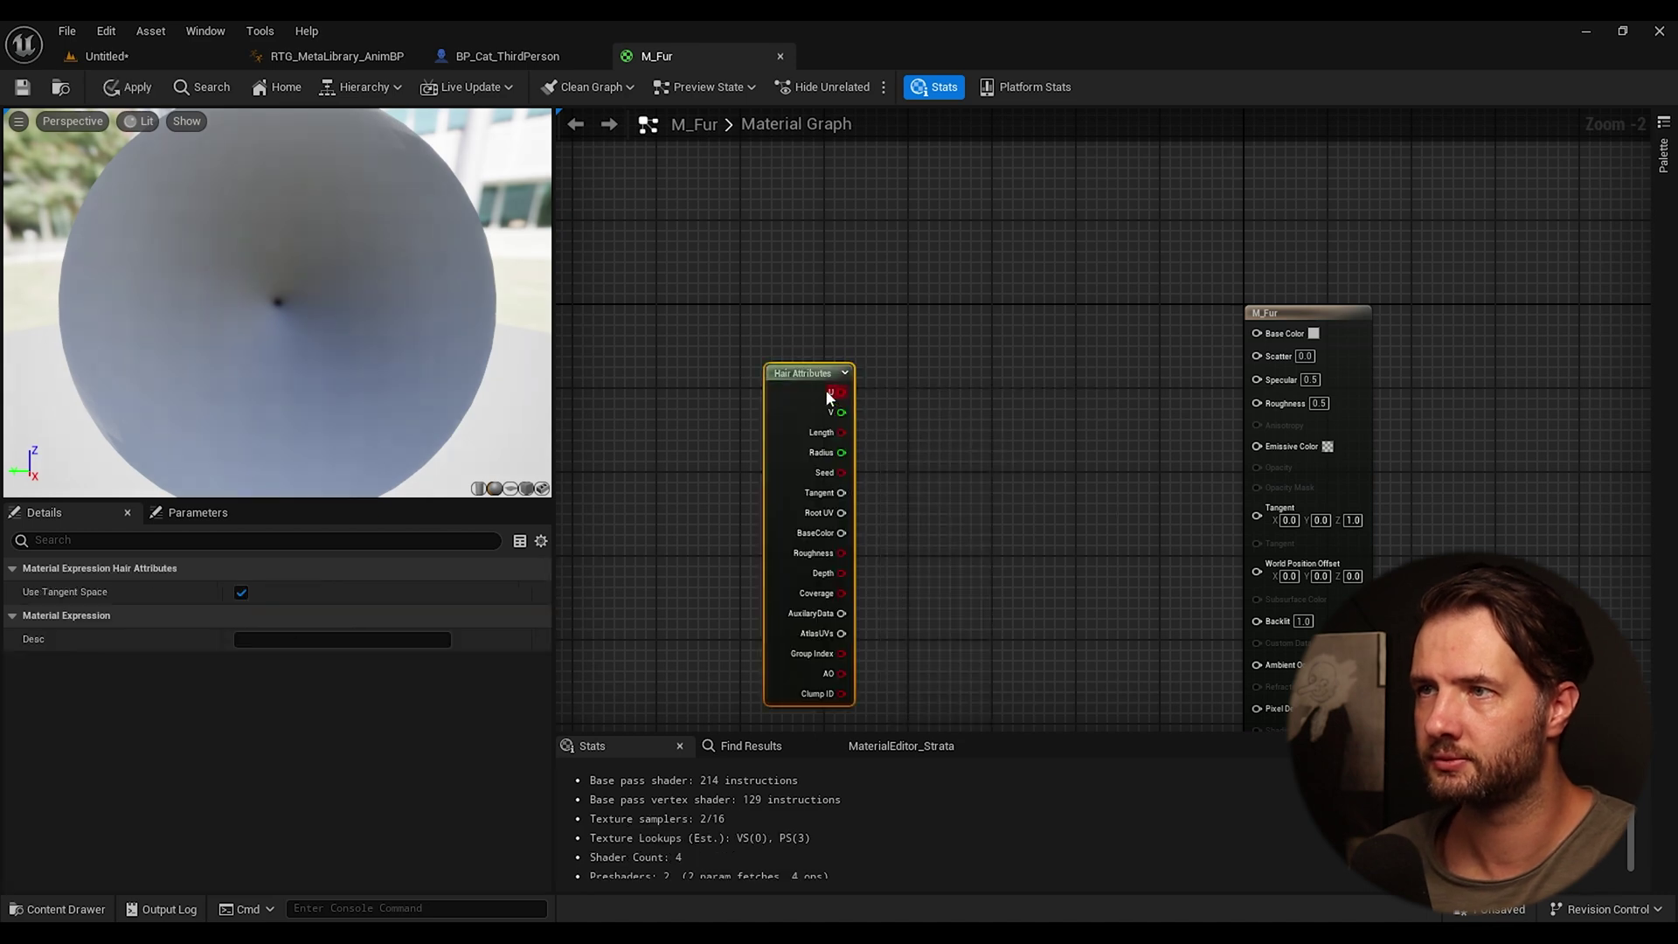
pyautogui.moveTo(822, 371); pyautogui.dragTo(753, 345)
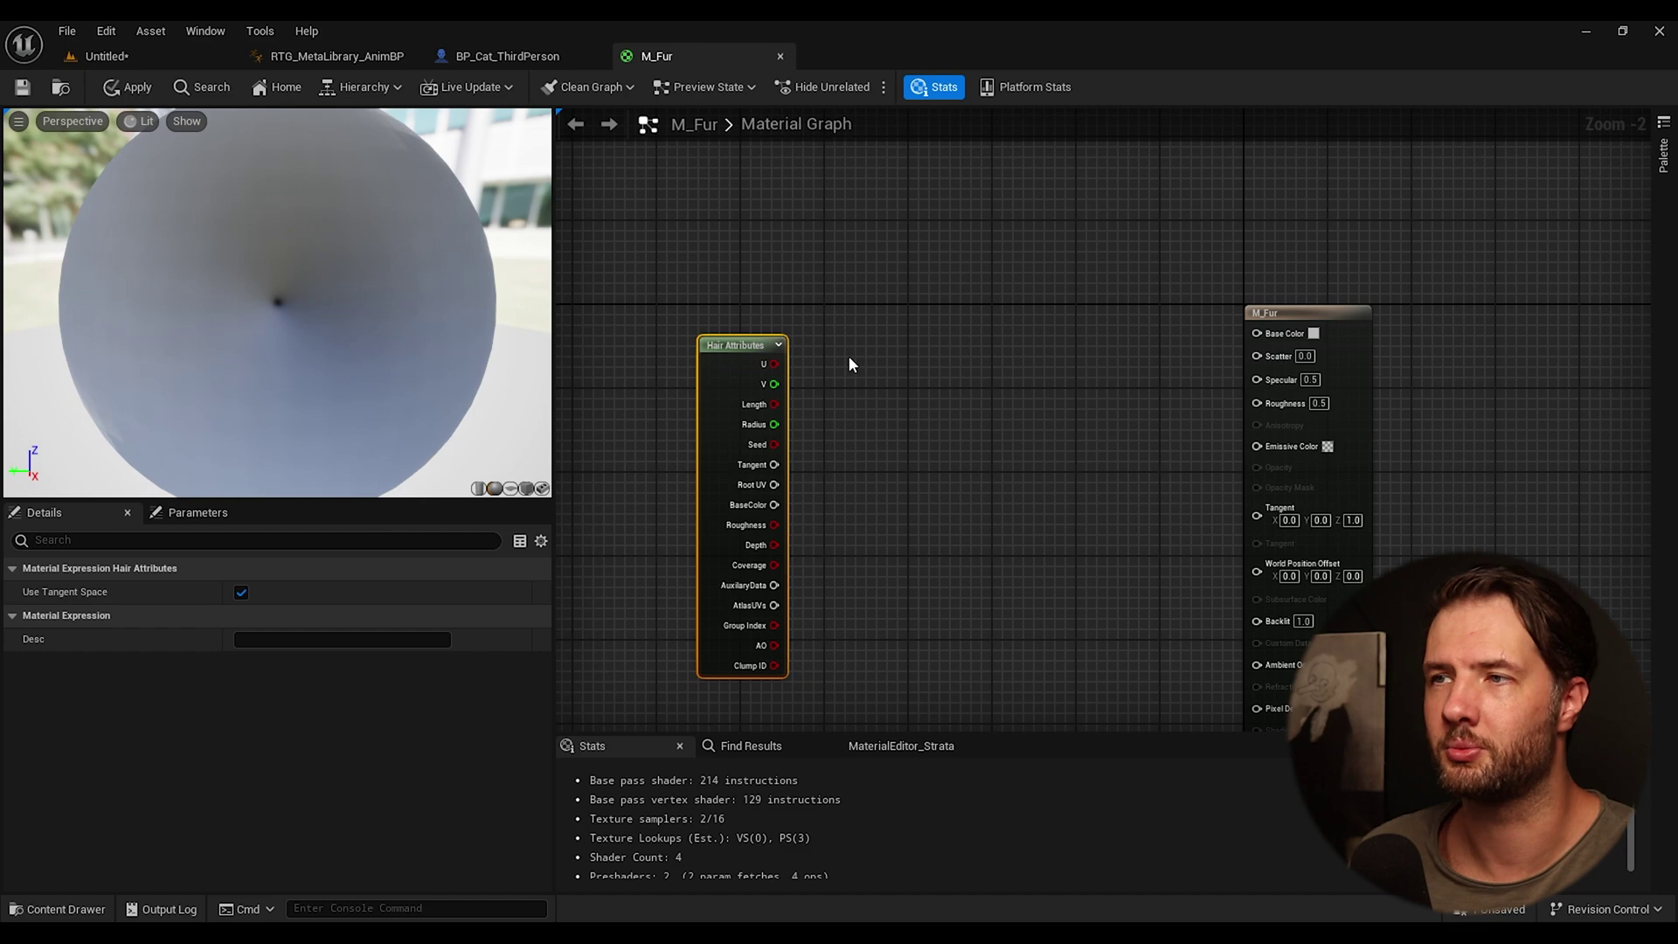
# Step: Enable Used with Hair Strands in M_Fur's material properties and save the material
pyautogui.click(834, 321)
pyautogui.moveTo(834, 322); pyautogui.dragTo(869, 282, button='right')
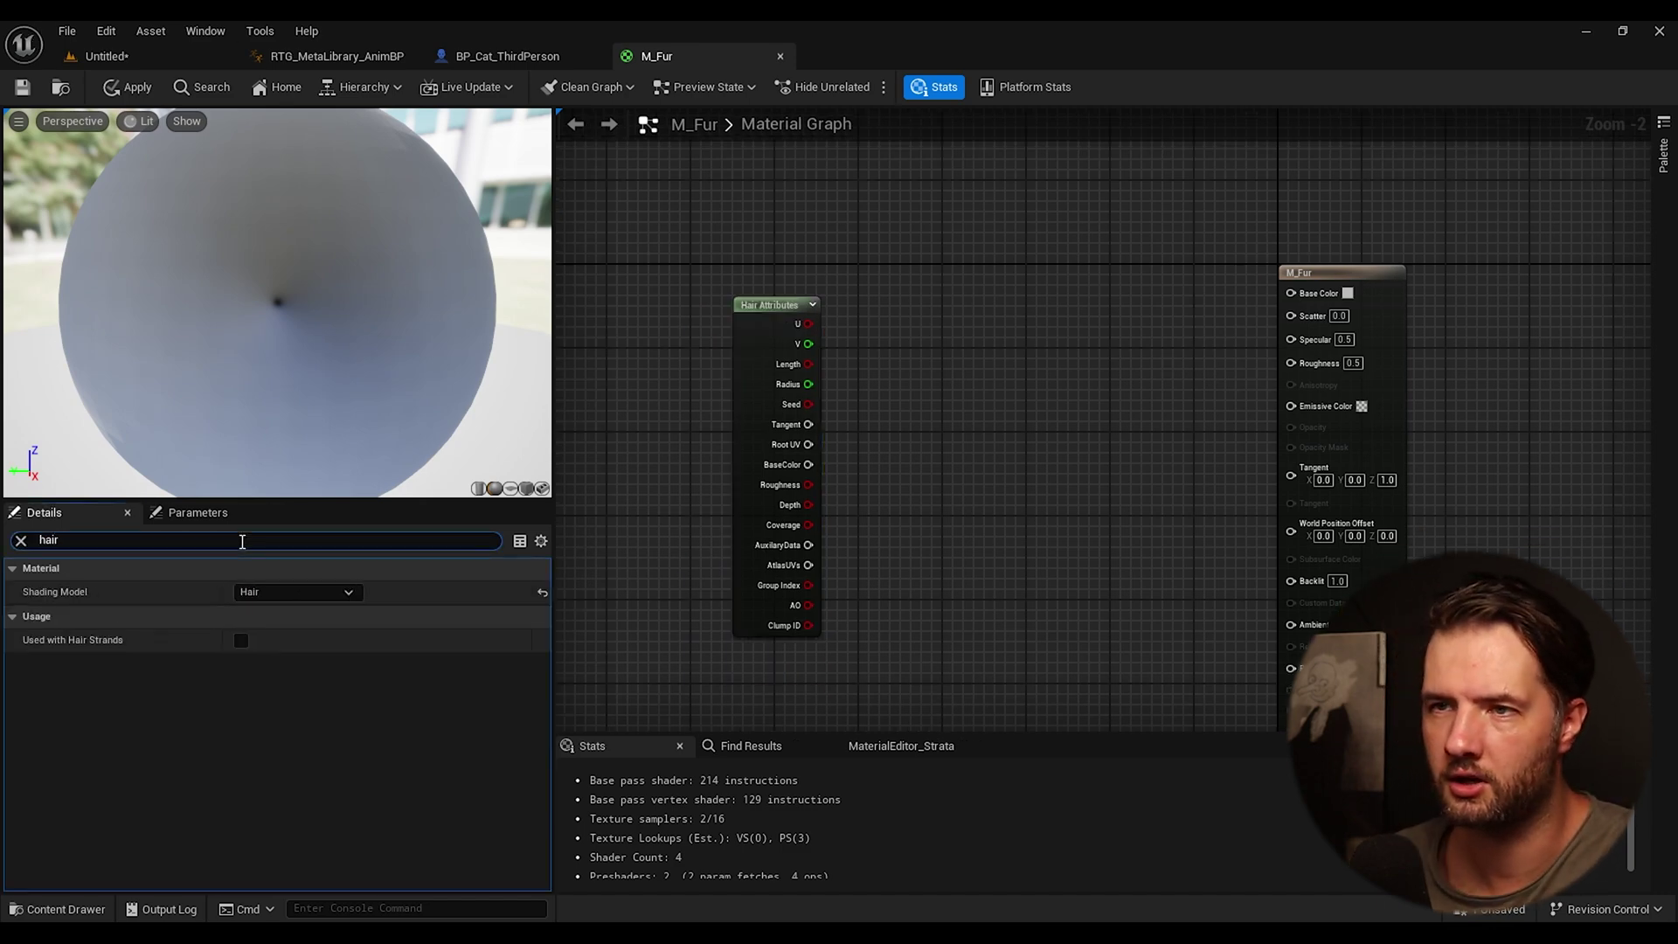
pyautogui.click(253, 642)
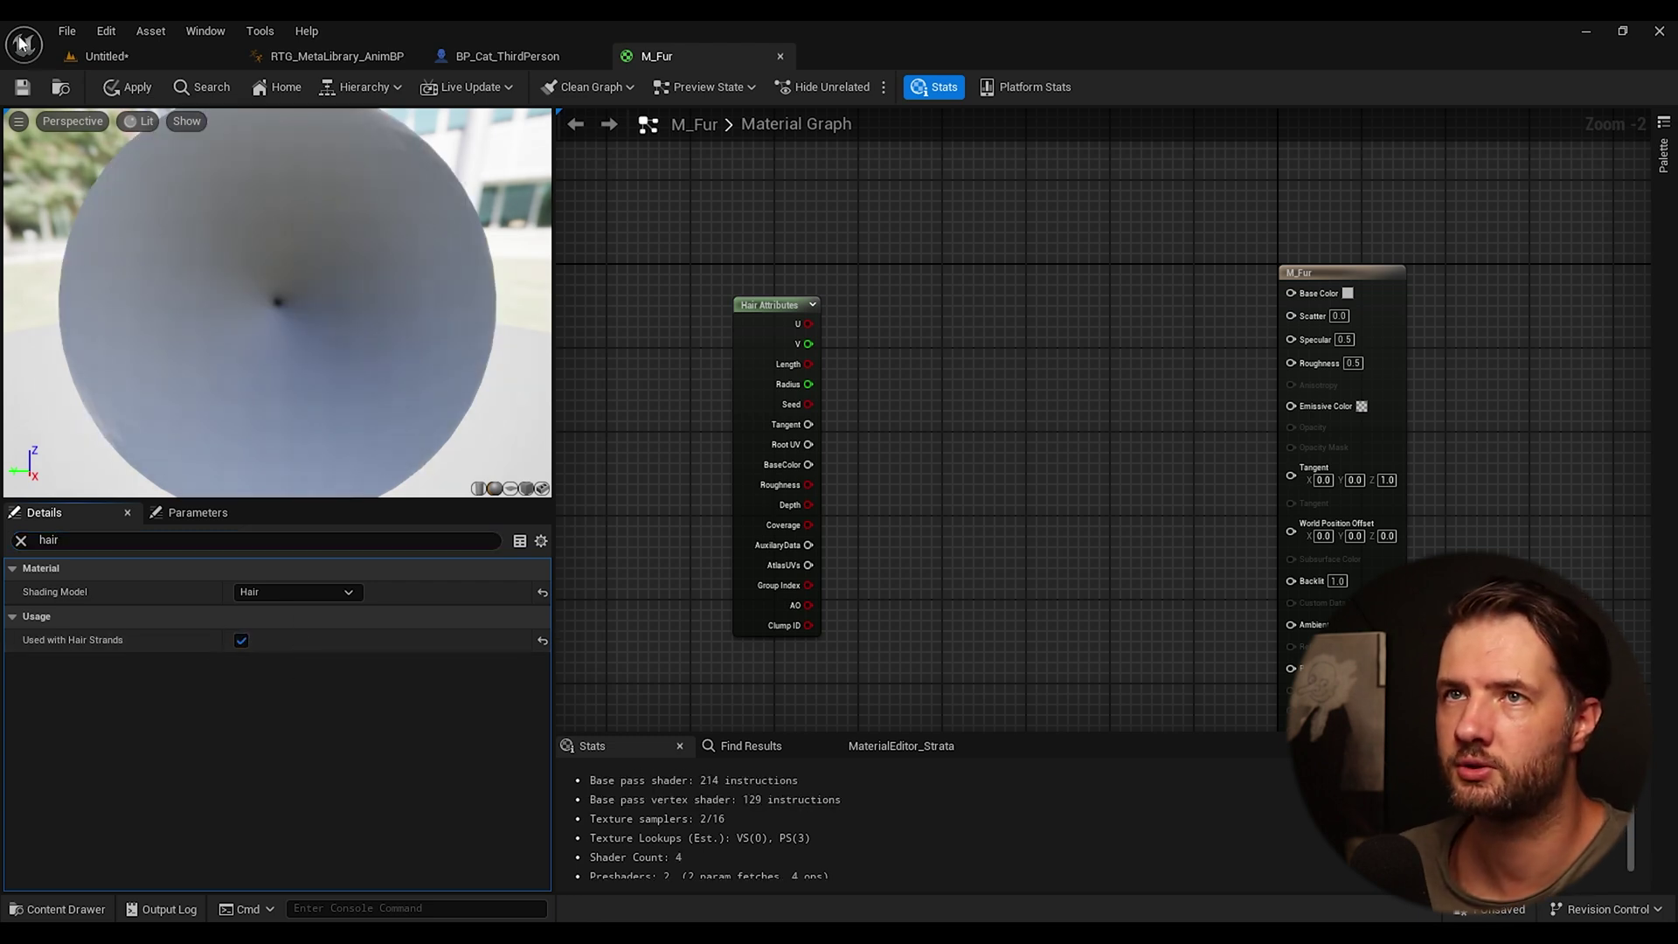
pyautogui.click(21, 88)
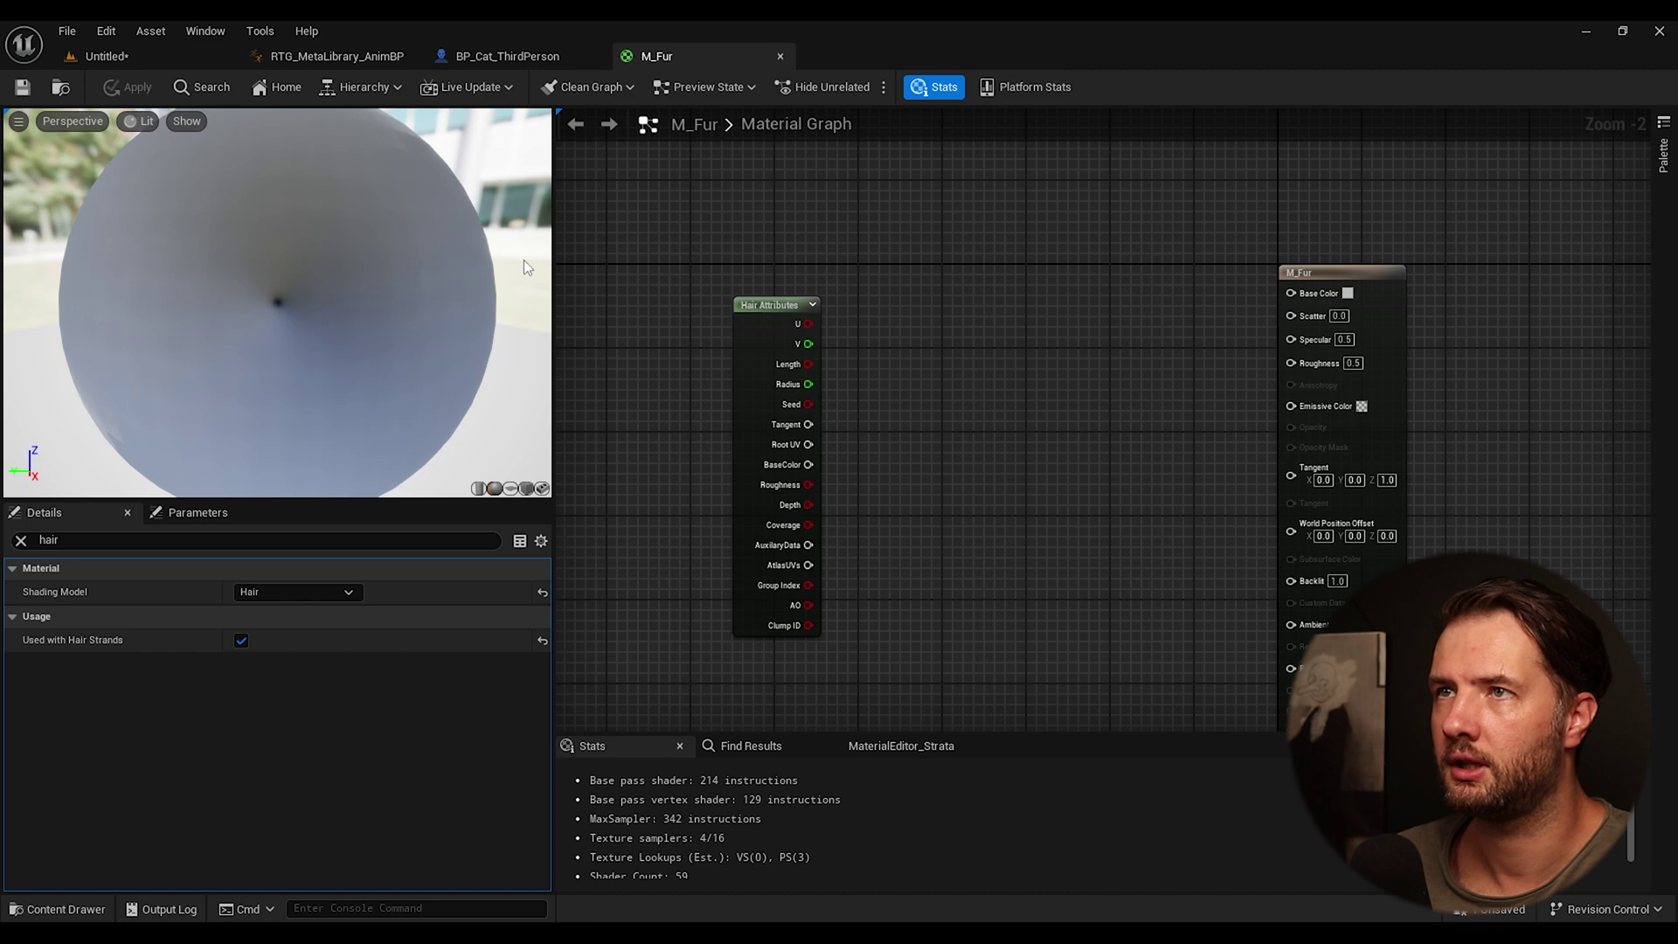
# Step: Add the CatTail_BaseColor texture from the Textures/Tail folder to M_Fur as a texture sample beside the Hair Attributes node
pyautogui.click(134, 56)
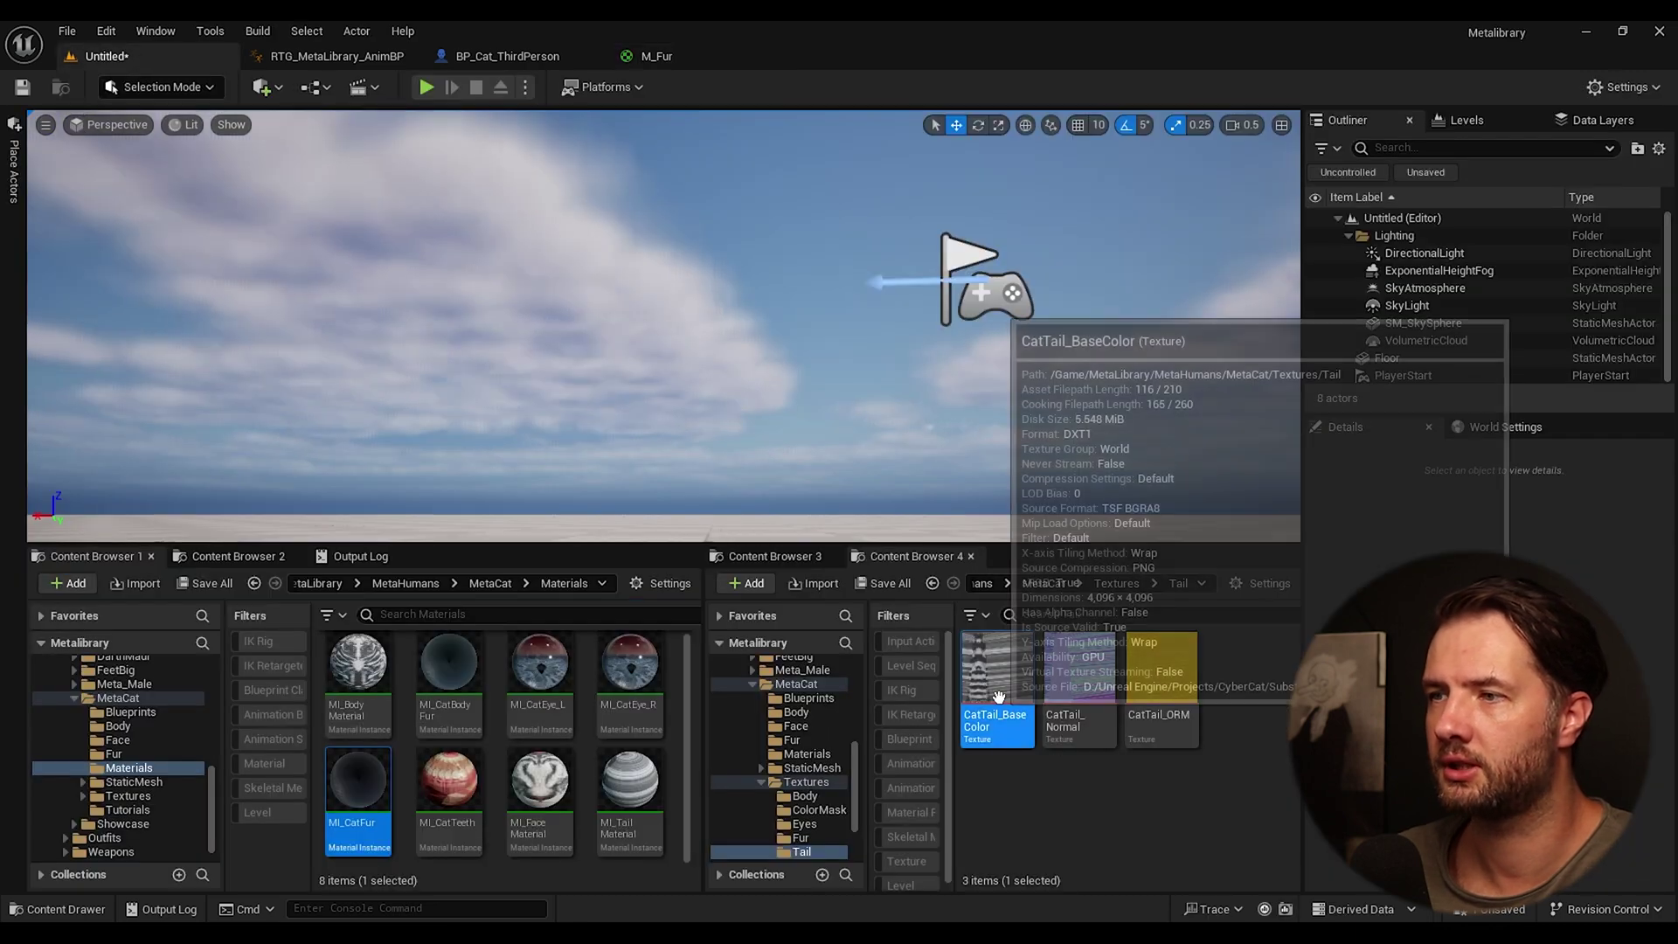
pyautogui.moveTo(988, 675); pyautogui.dragTo(937, 383)
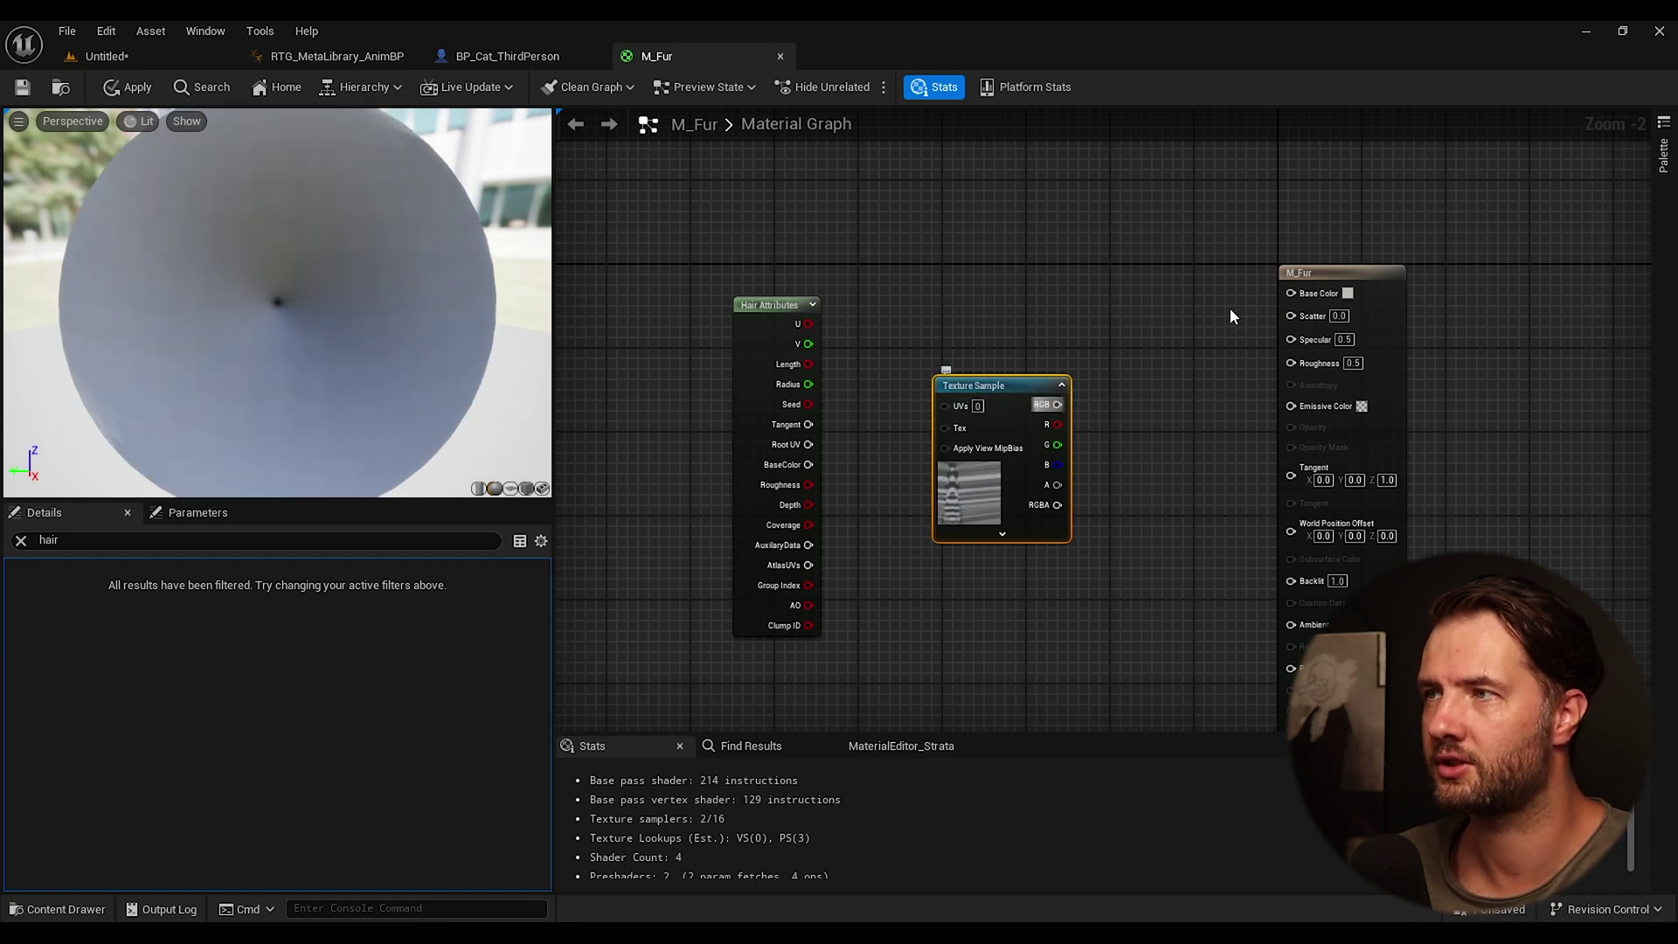
# Step: Connect the tail texture's RGB output to M_Fur's Base Color, save the material and inspect the tail fur in BP_Cat_ThirdPerson
pyautogui.moveTo(1291, 292); pyautogui.dragTo(1056, 404)
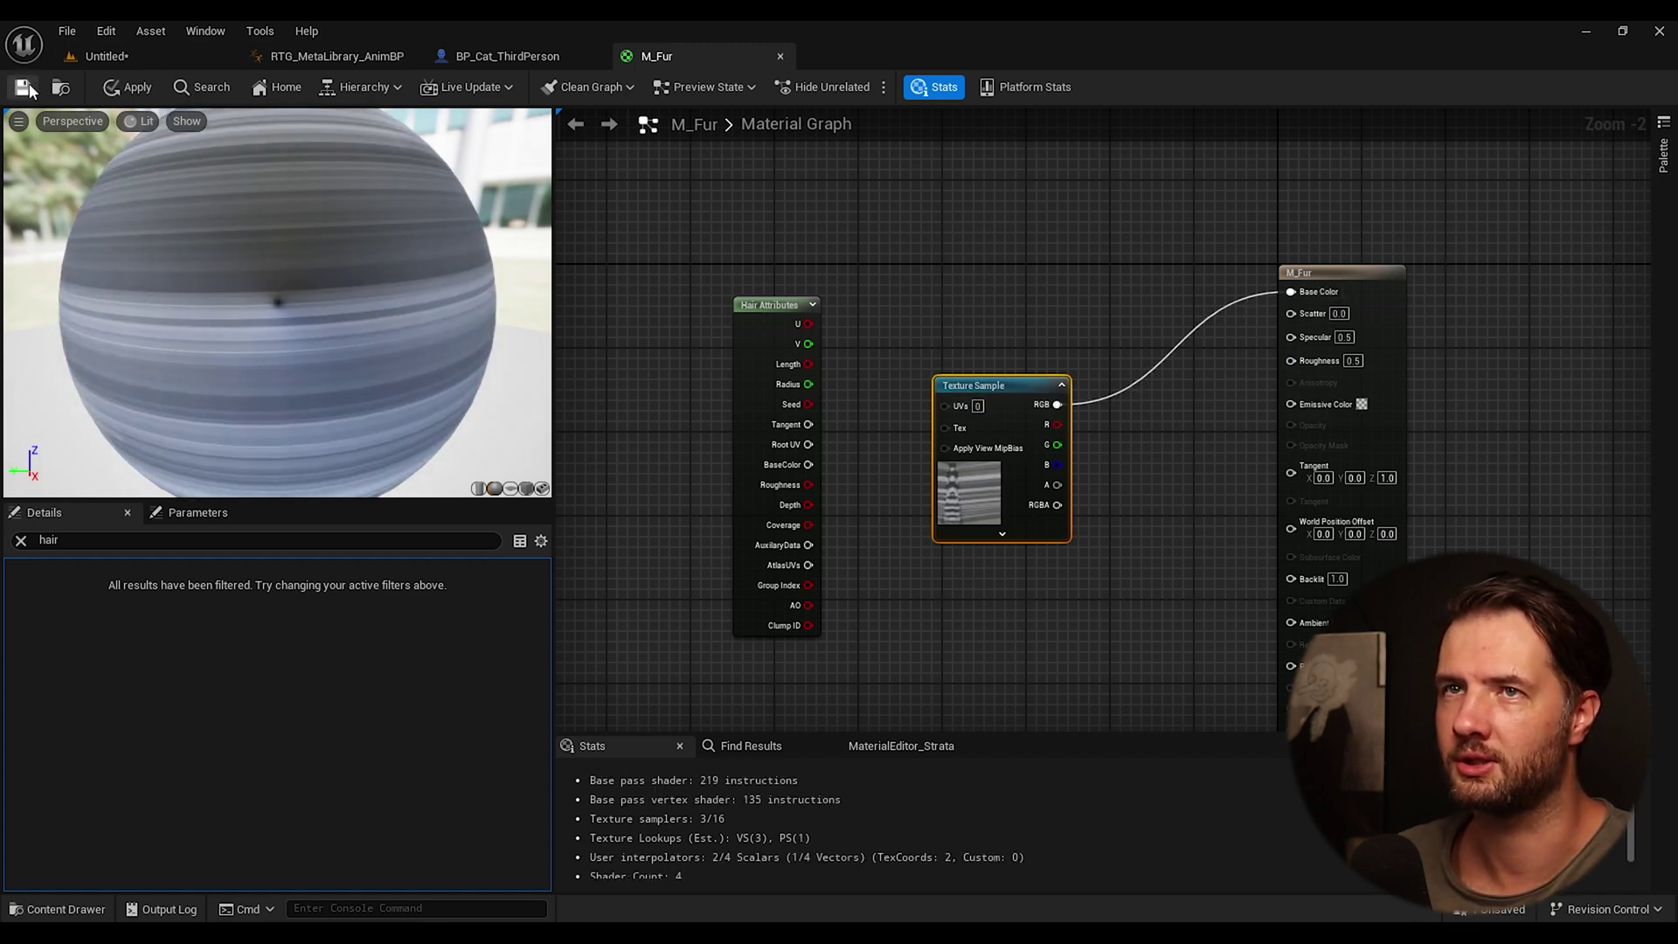
pyautogui.click(24, 87)
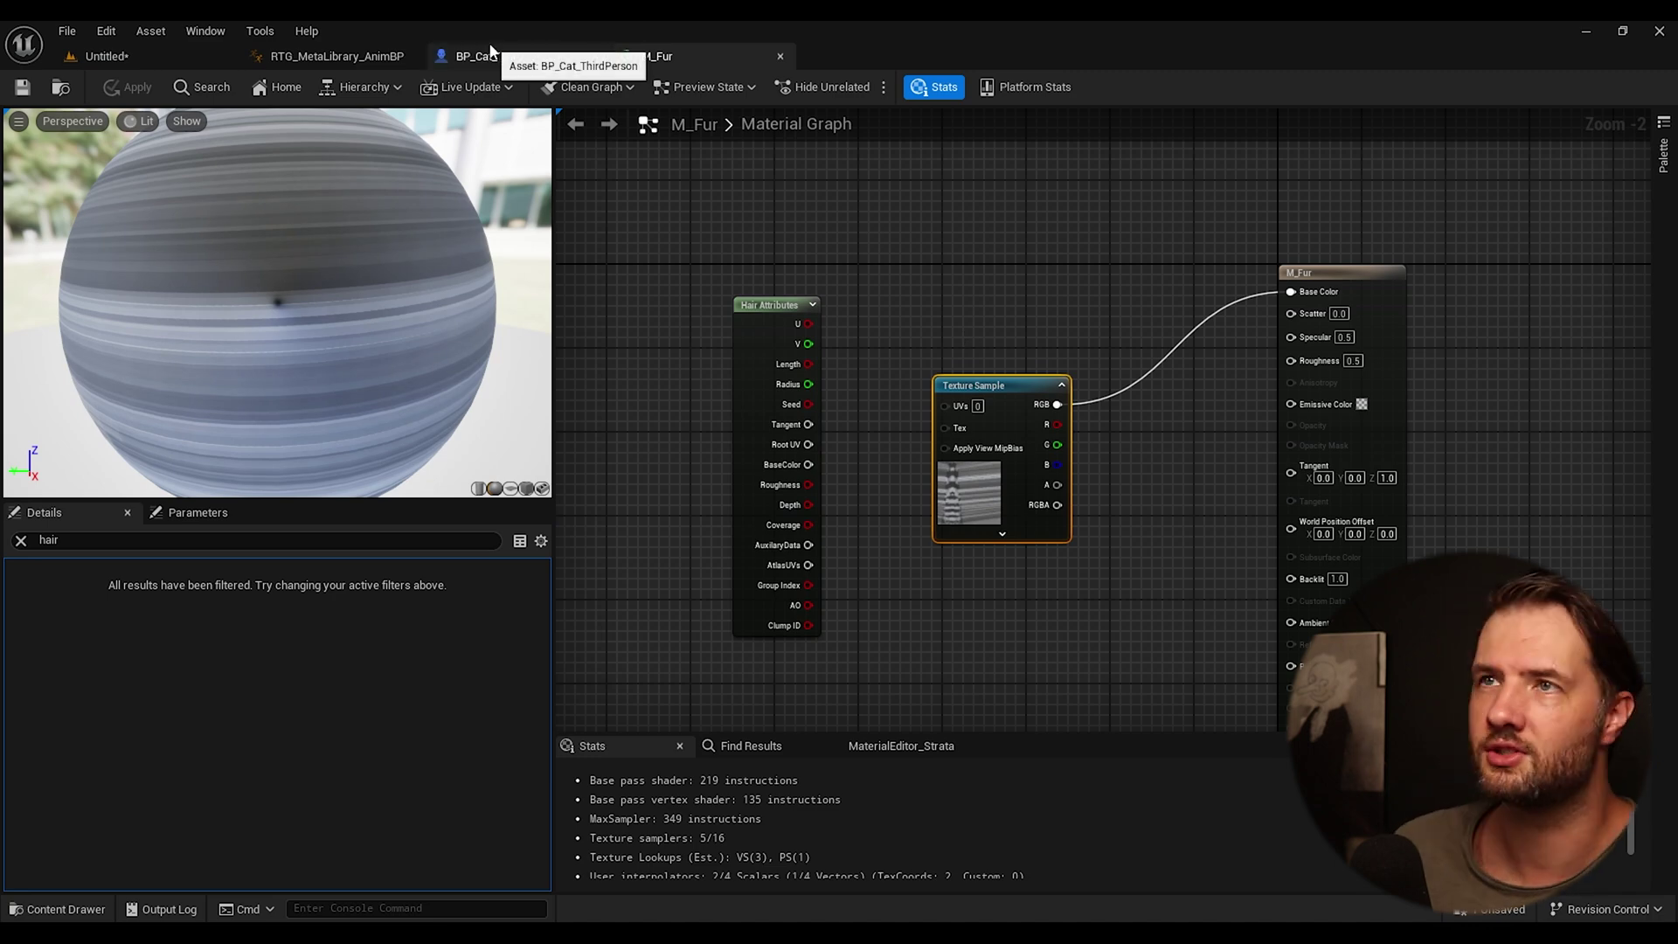
pyautogui.click(461, 60)
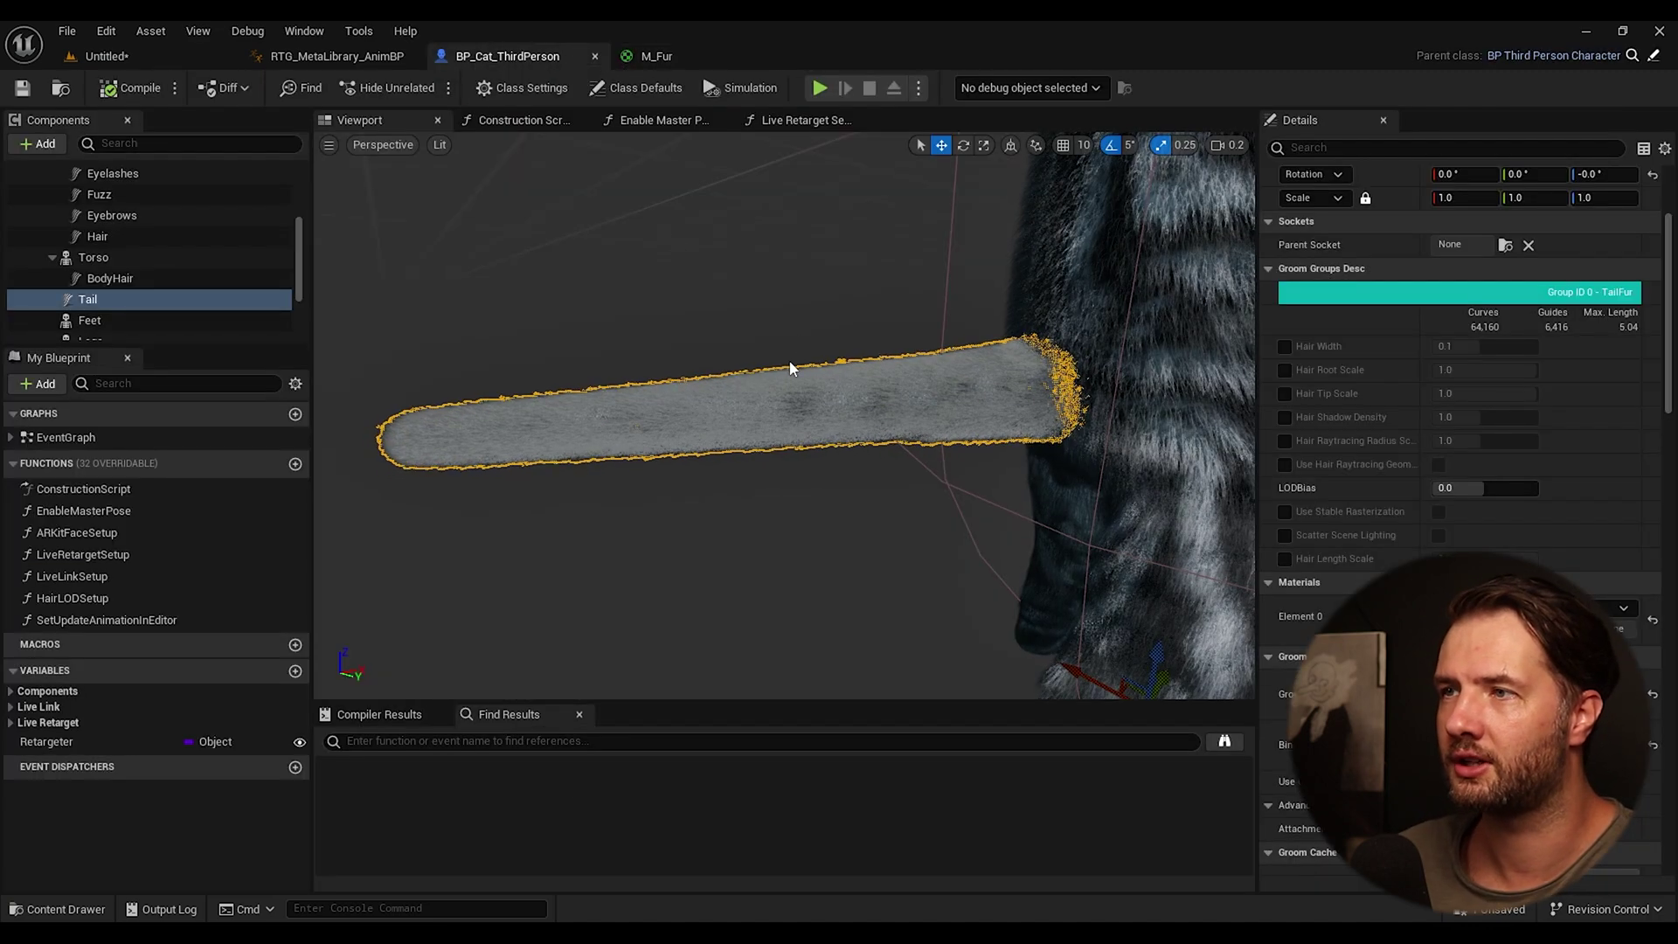
pyautogui.click(696, 411)
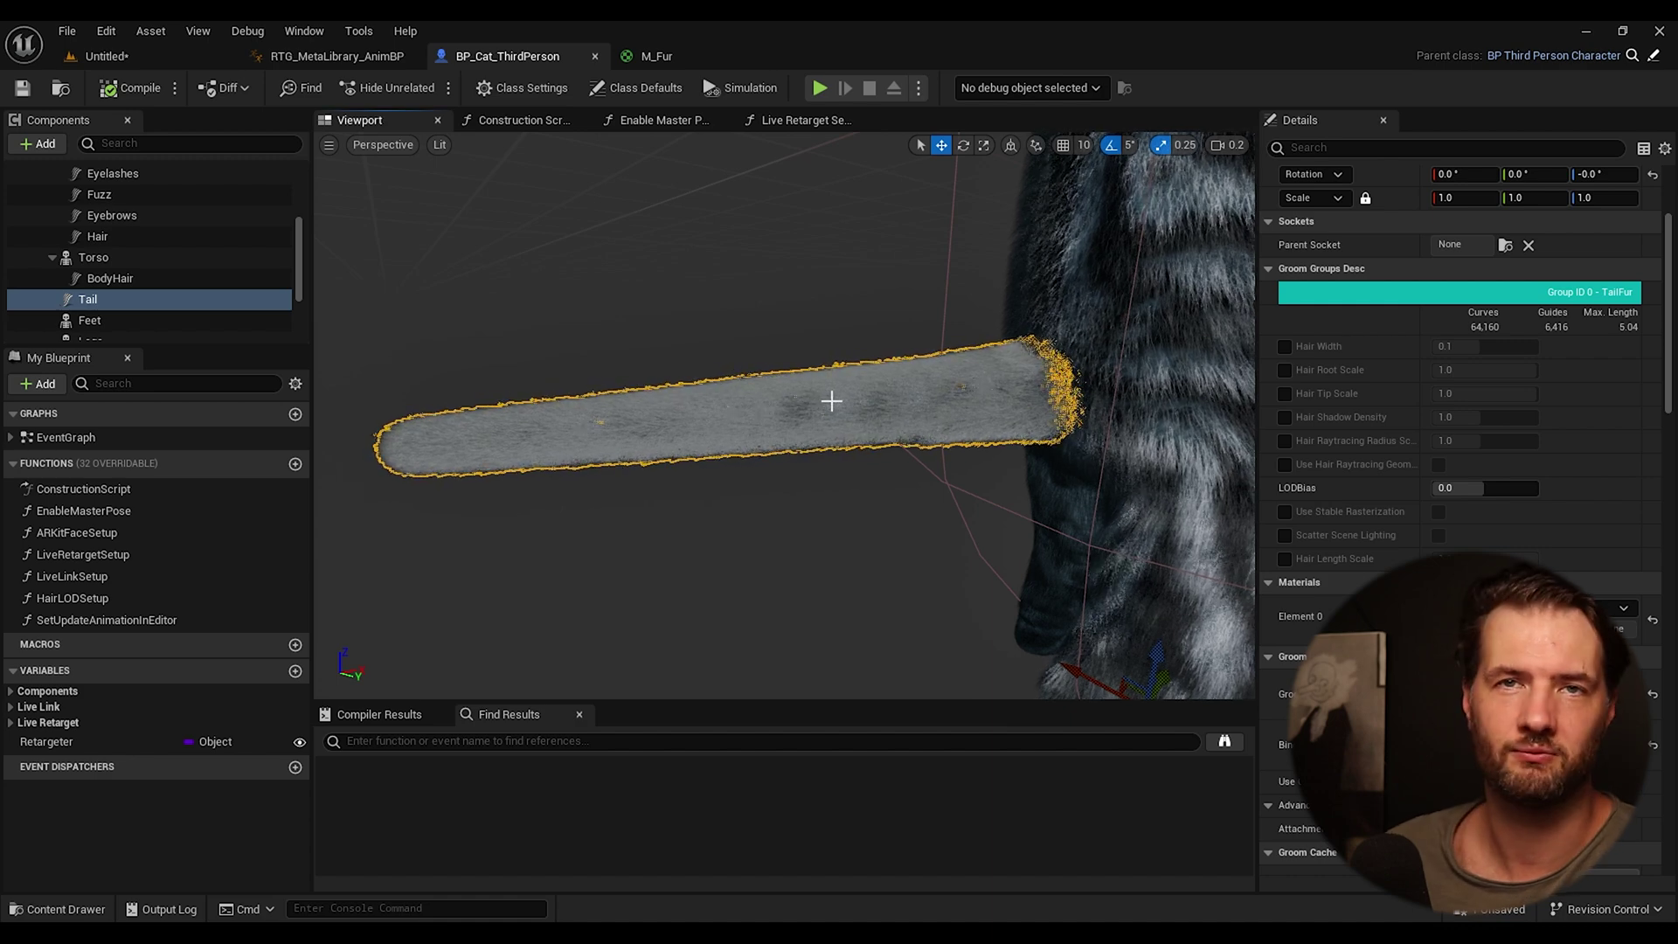
pyautogui.moveTo(831, 401); pyautogui.dragTo(665, 354, button='right')
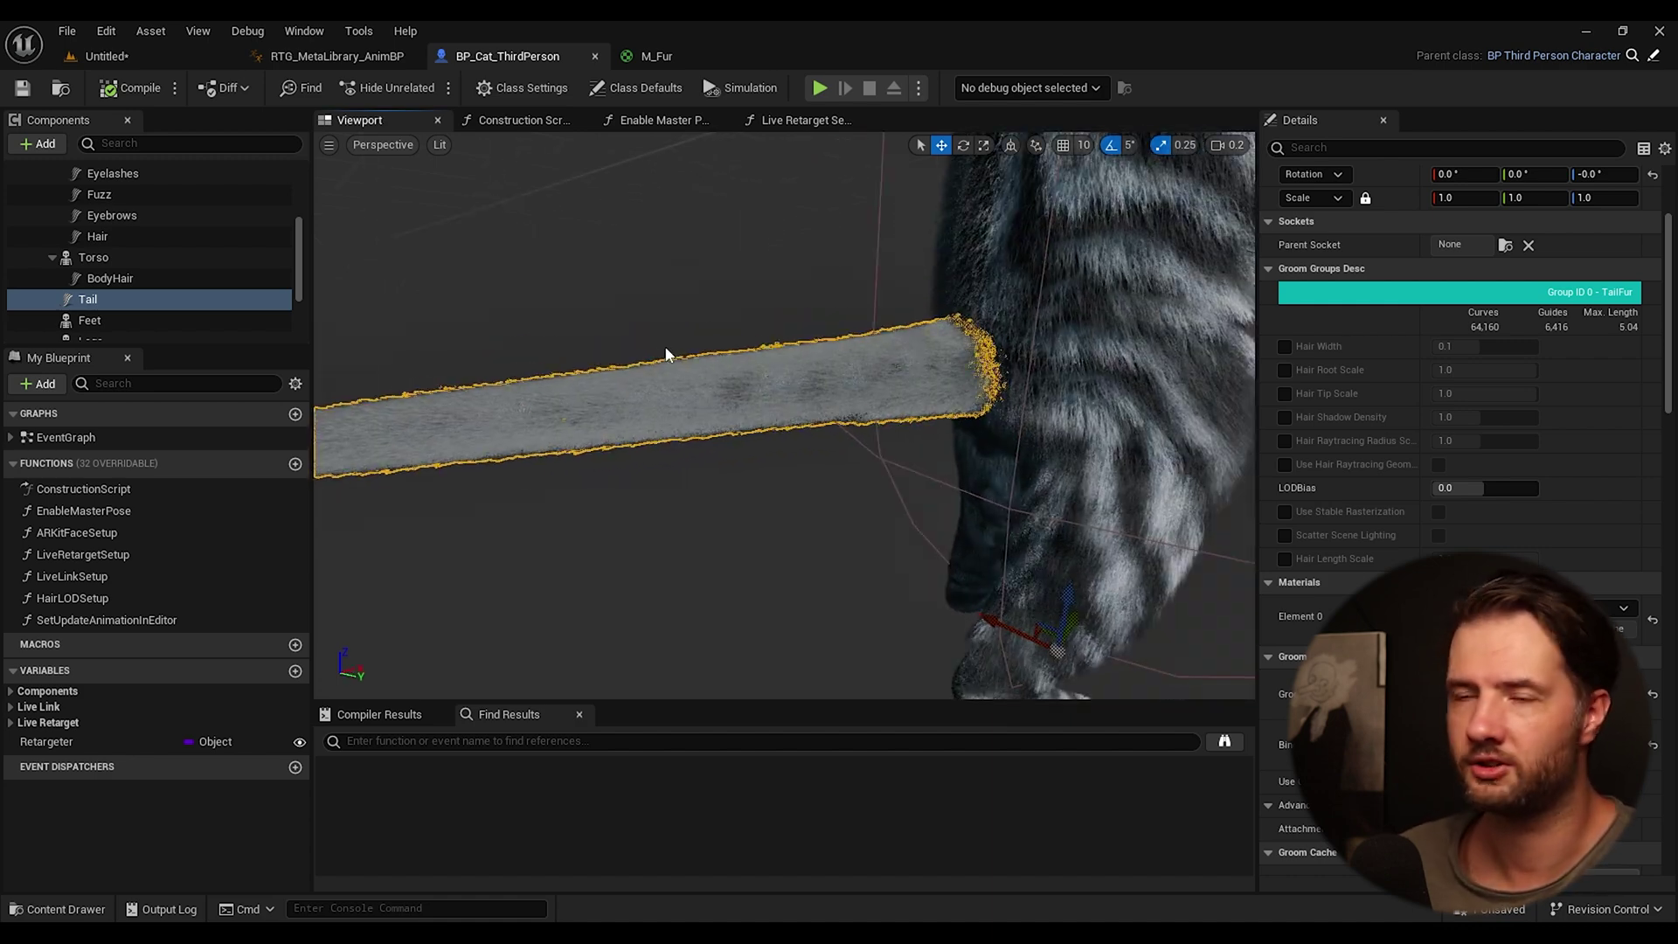
# Step: Connect the Hair Attributes node's Root UV output to the tail texture's UVs in M_Fur, apply the change and save
pyautogui.click(666, 52)
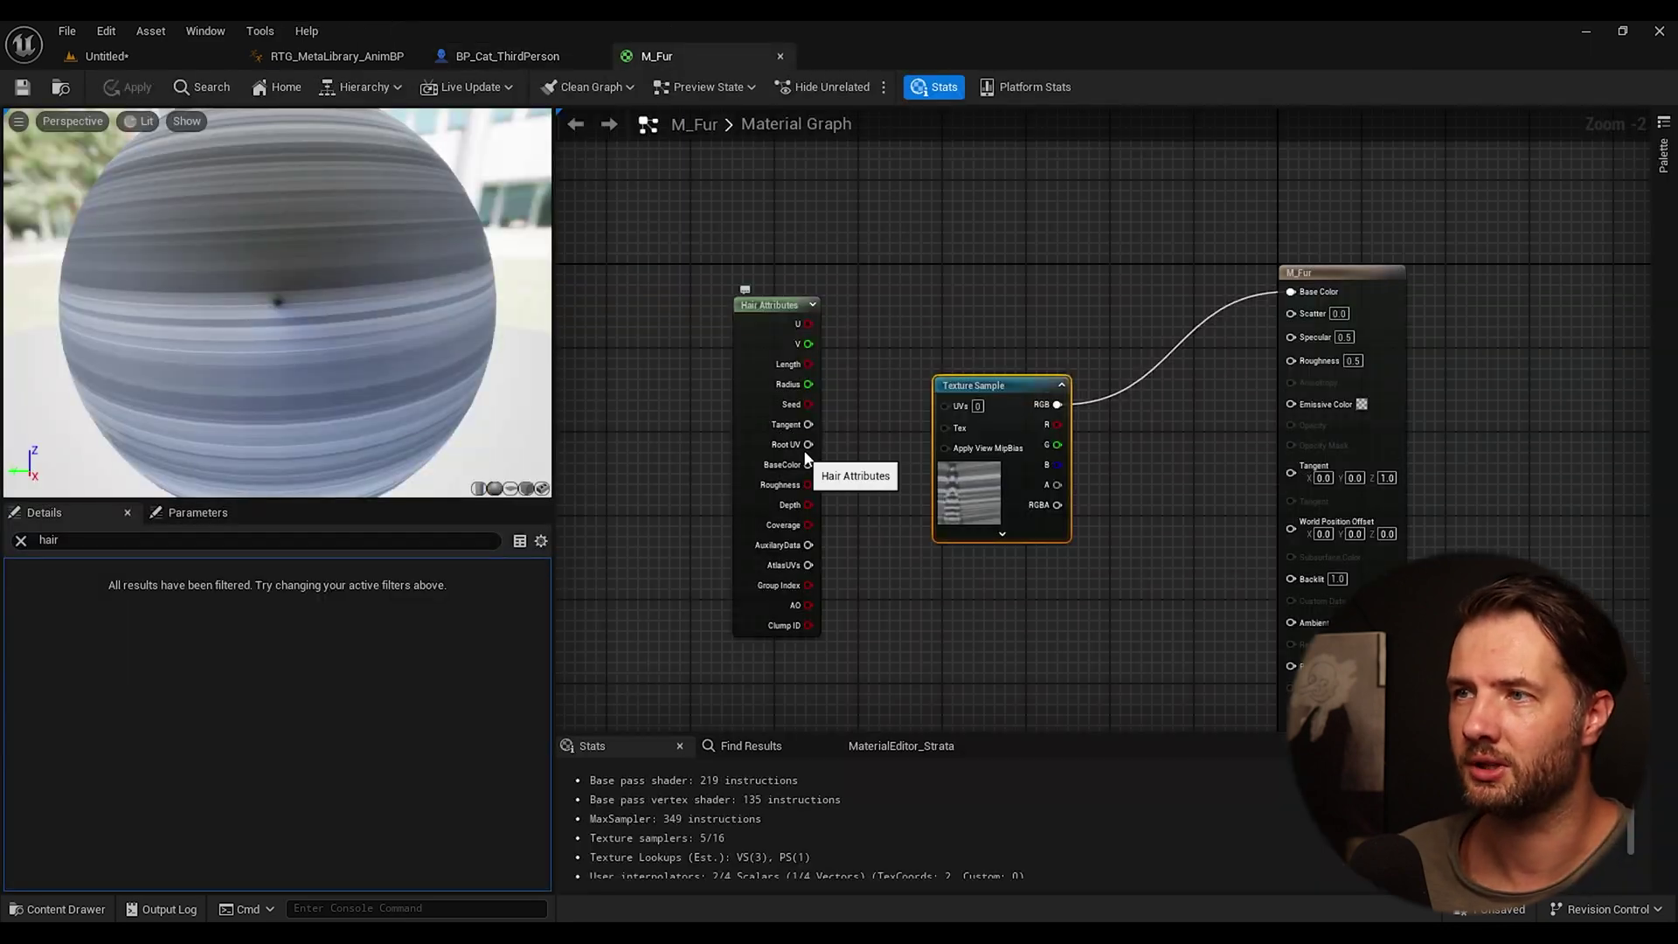
pyautogui.moveTo(947, 400); pyautogui.dragTo(947, 402)
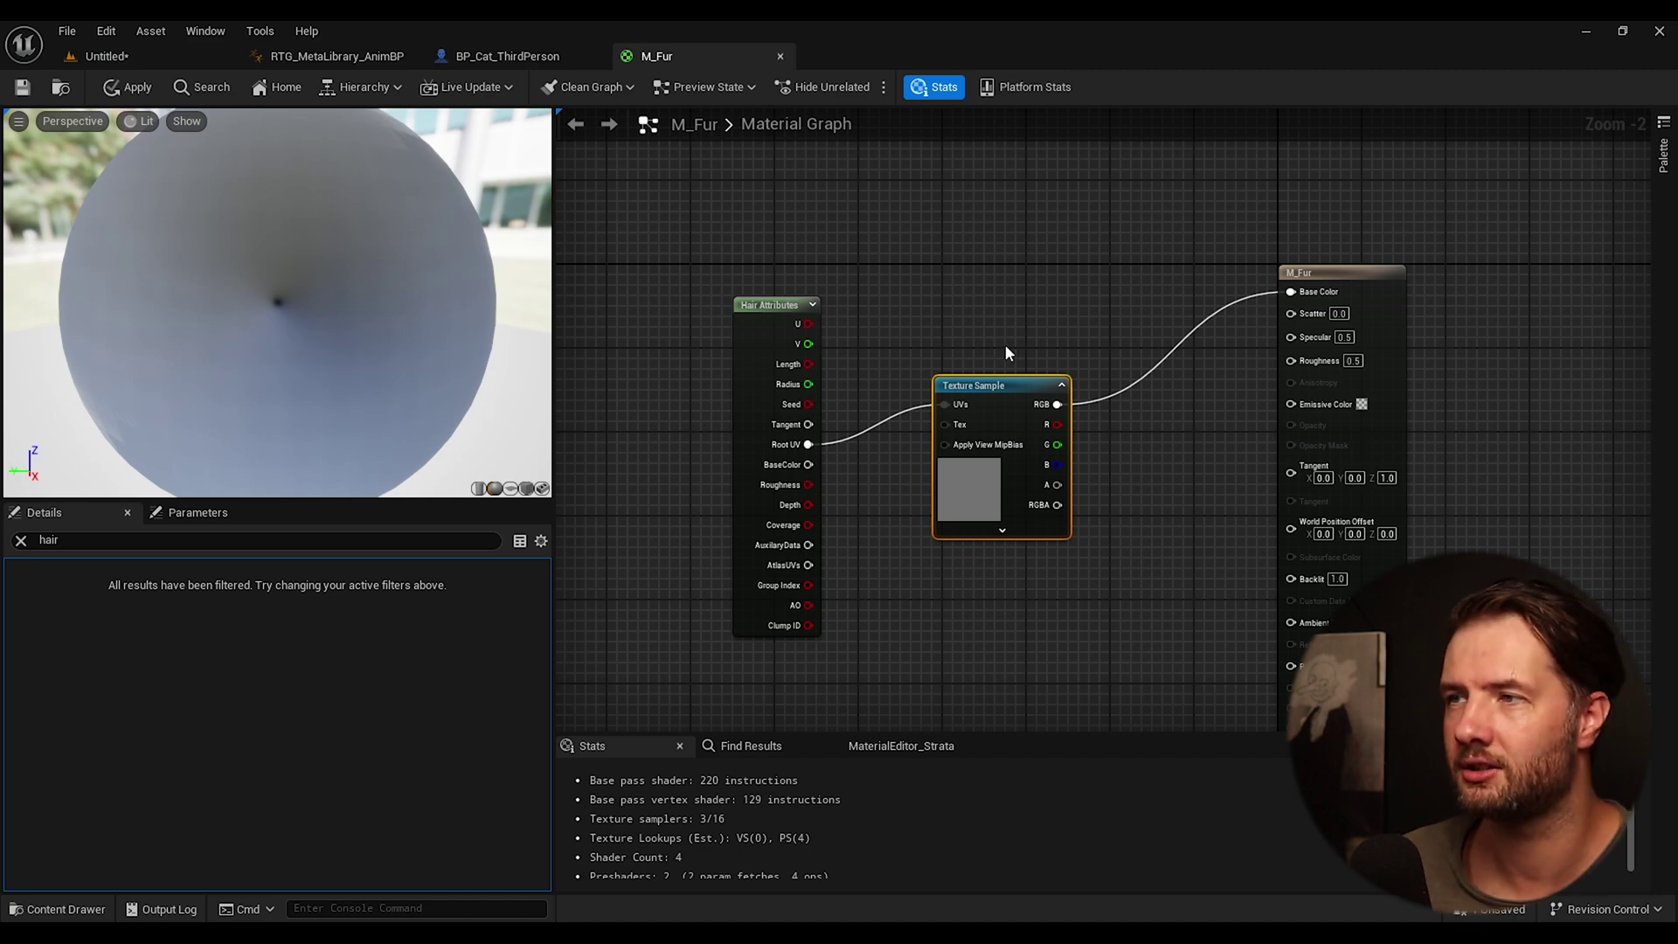
pyautogui.click(130, 86)
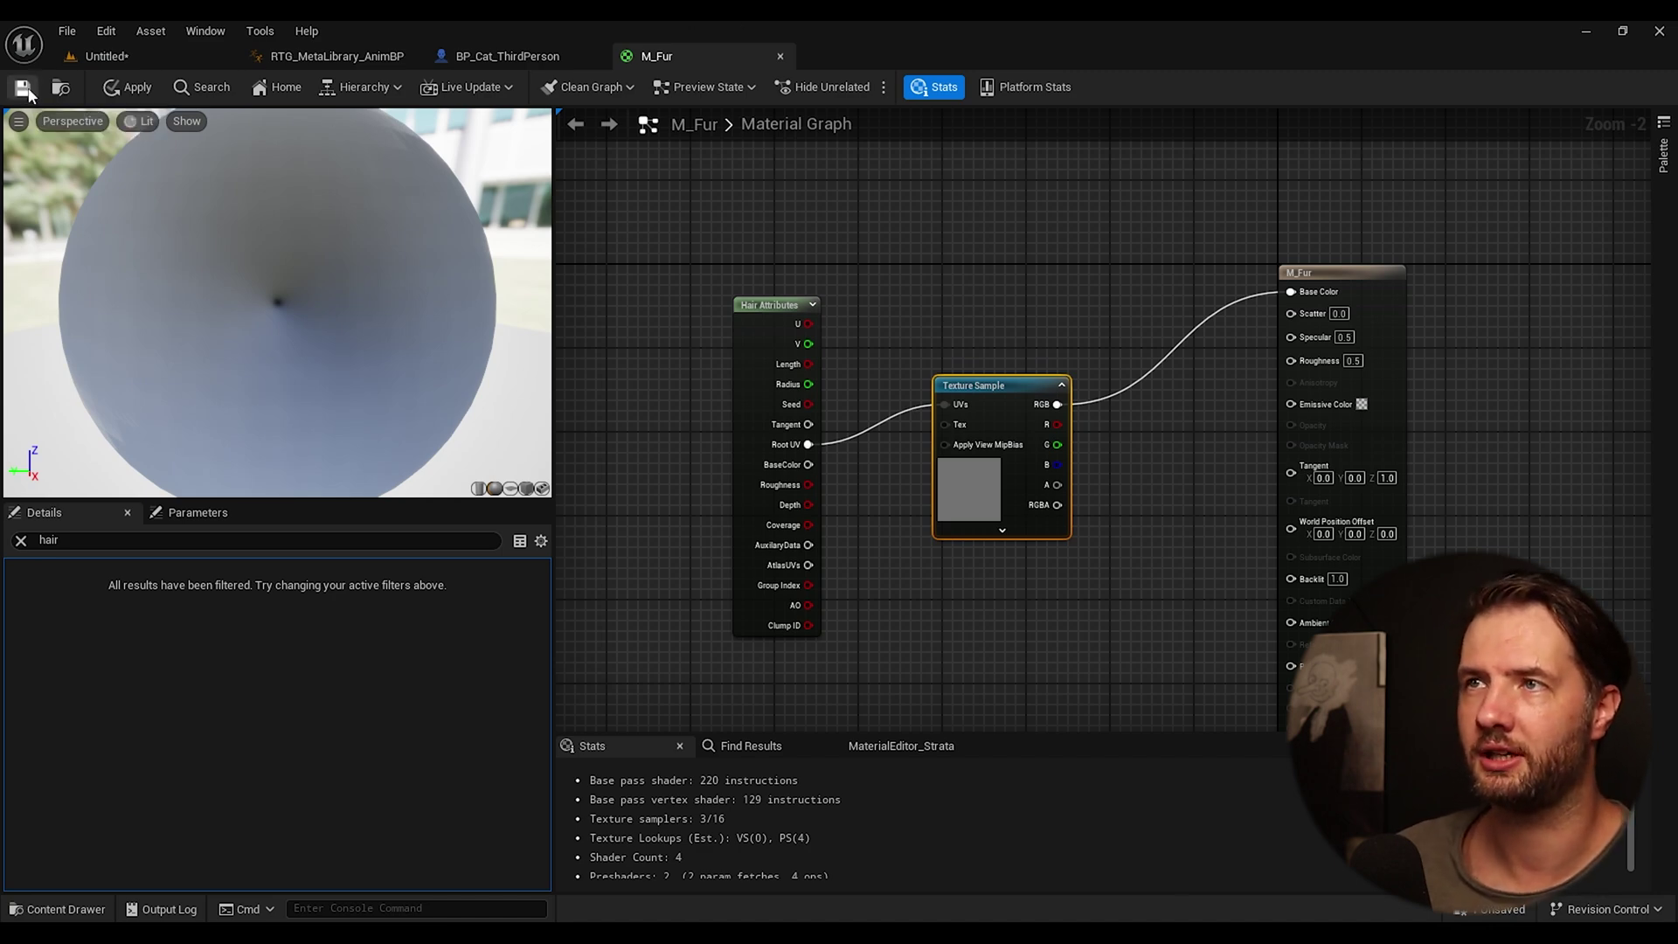
# Step: Check the tail fur's coloring in BP_Cat_ThirdPerson, and play the level to see the cat moving and jumping
pyautogui.click(515, 58)
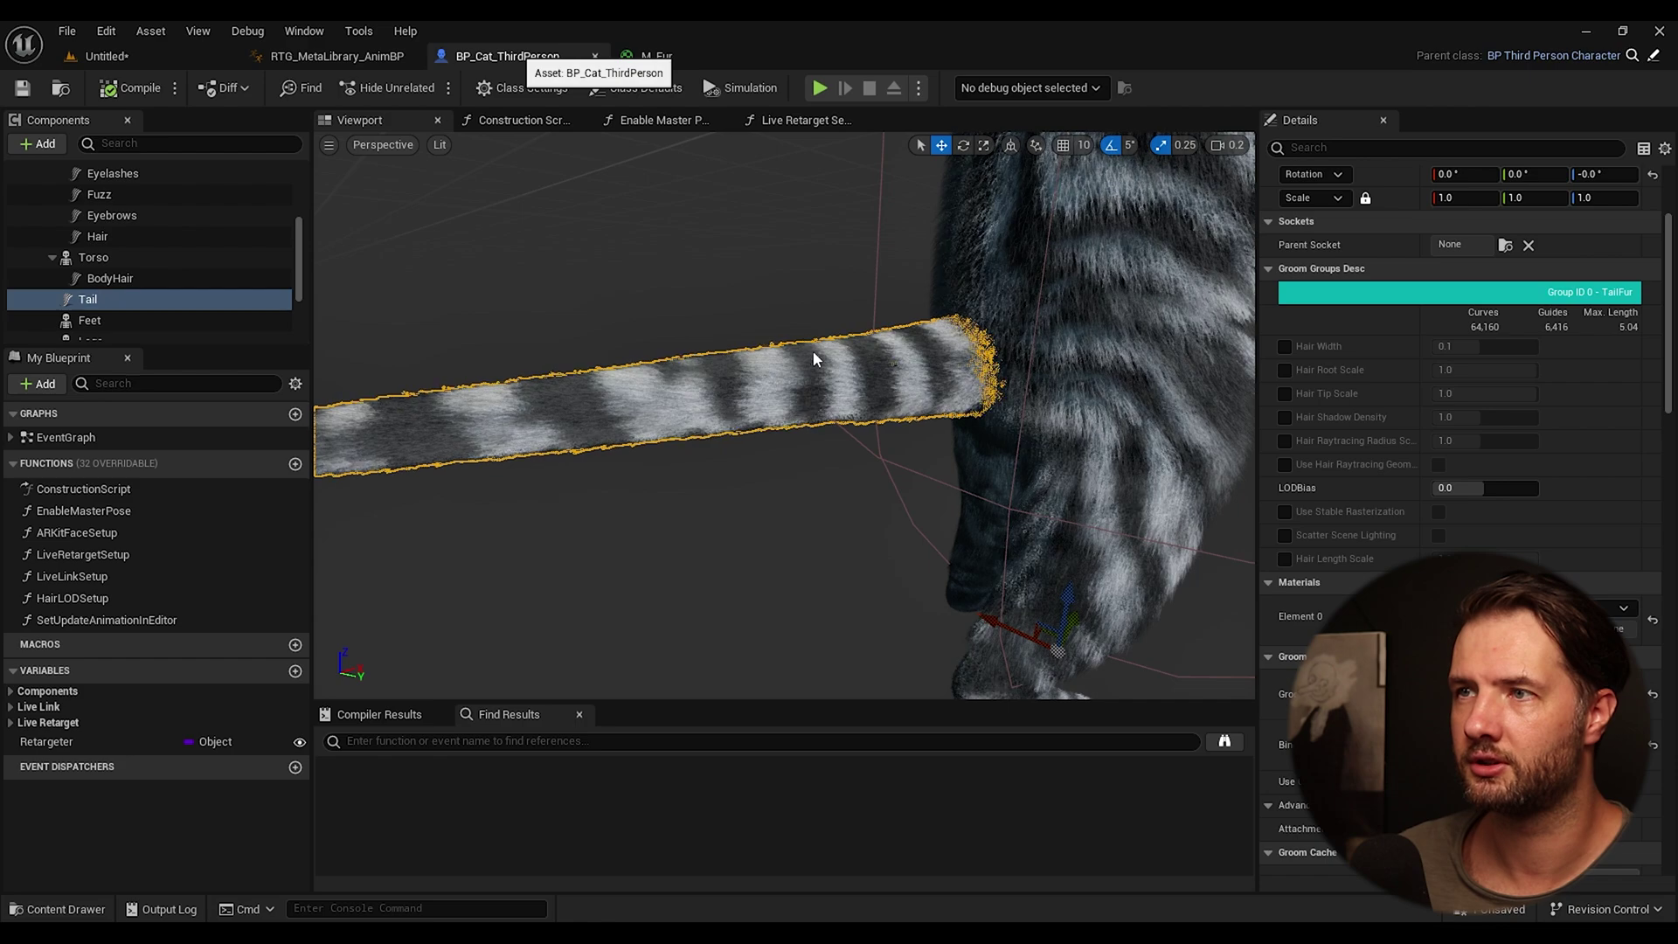
pyautogui.moveTo(906, 400); pyautogui.dragTo(906, 400, button='right')
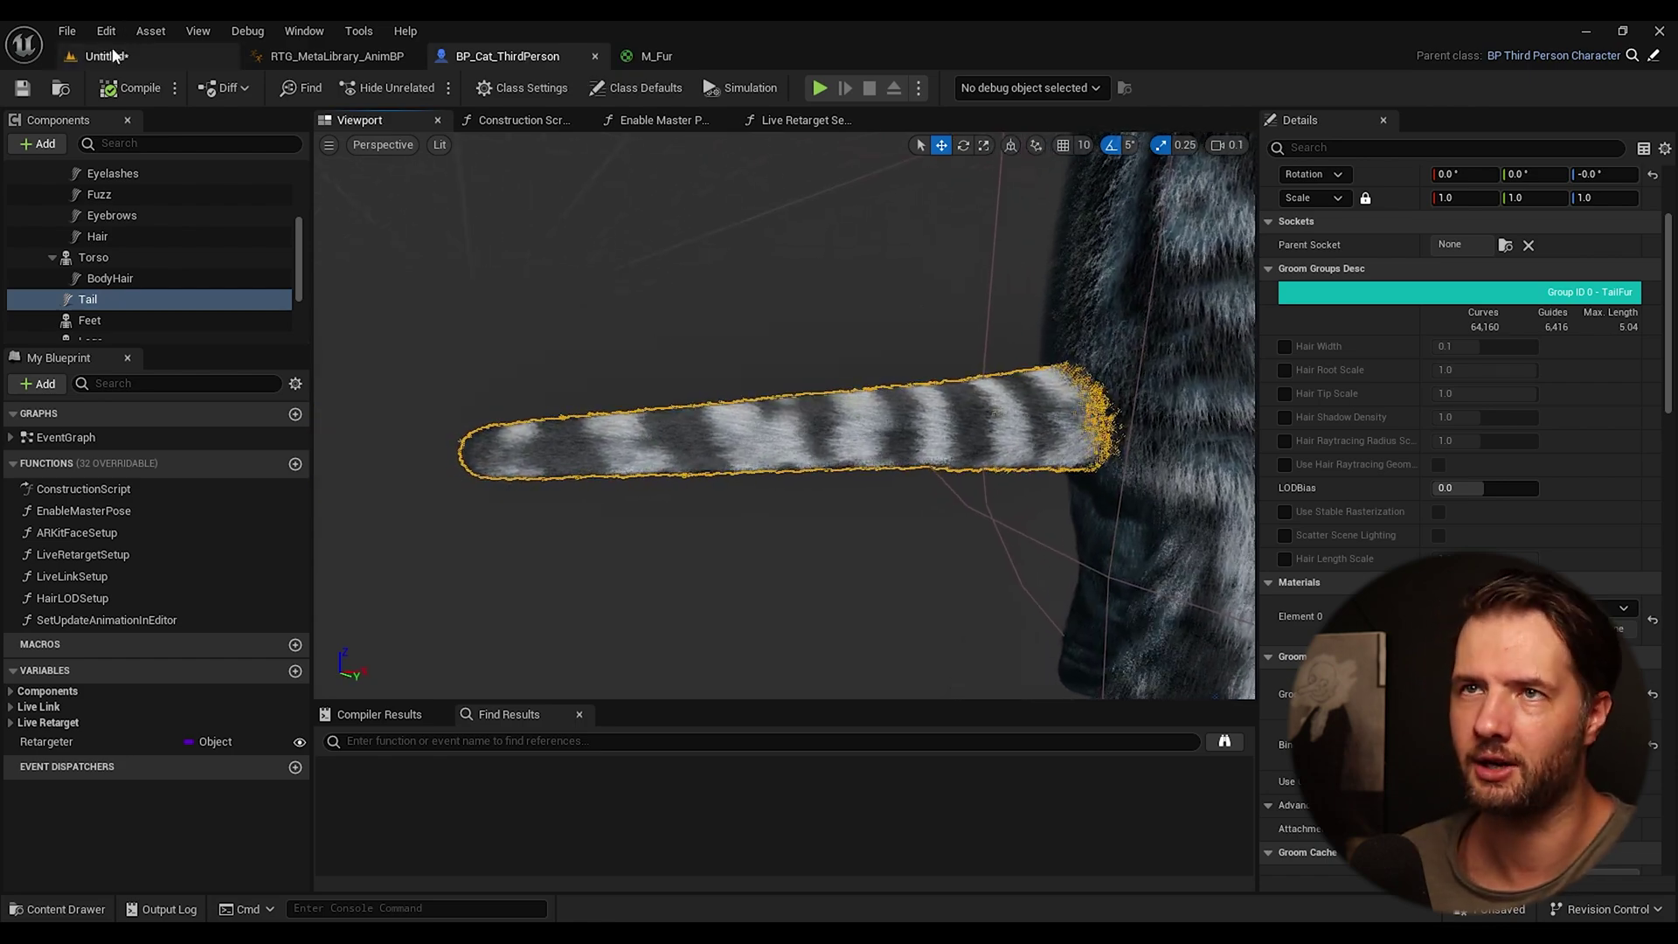
pyautogui.hotkey('alt', 'p')
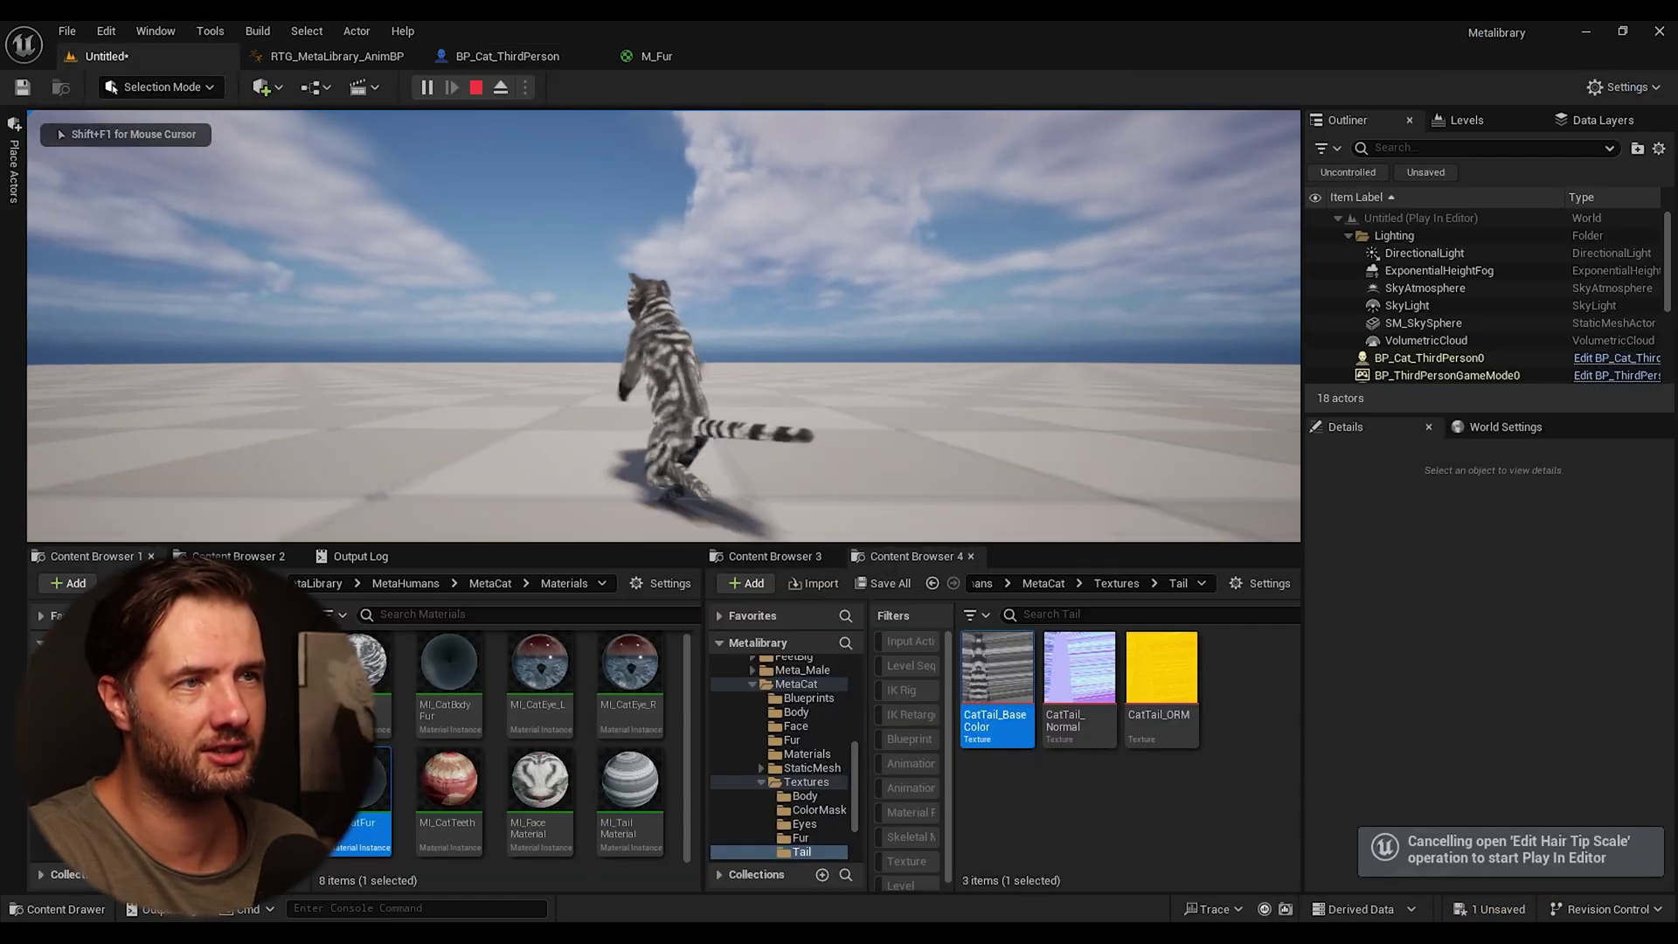
pyautogui.press('space')
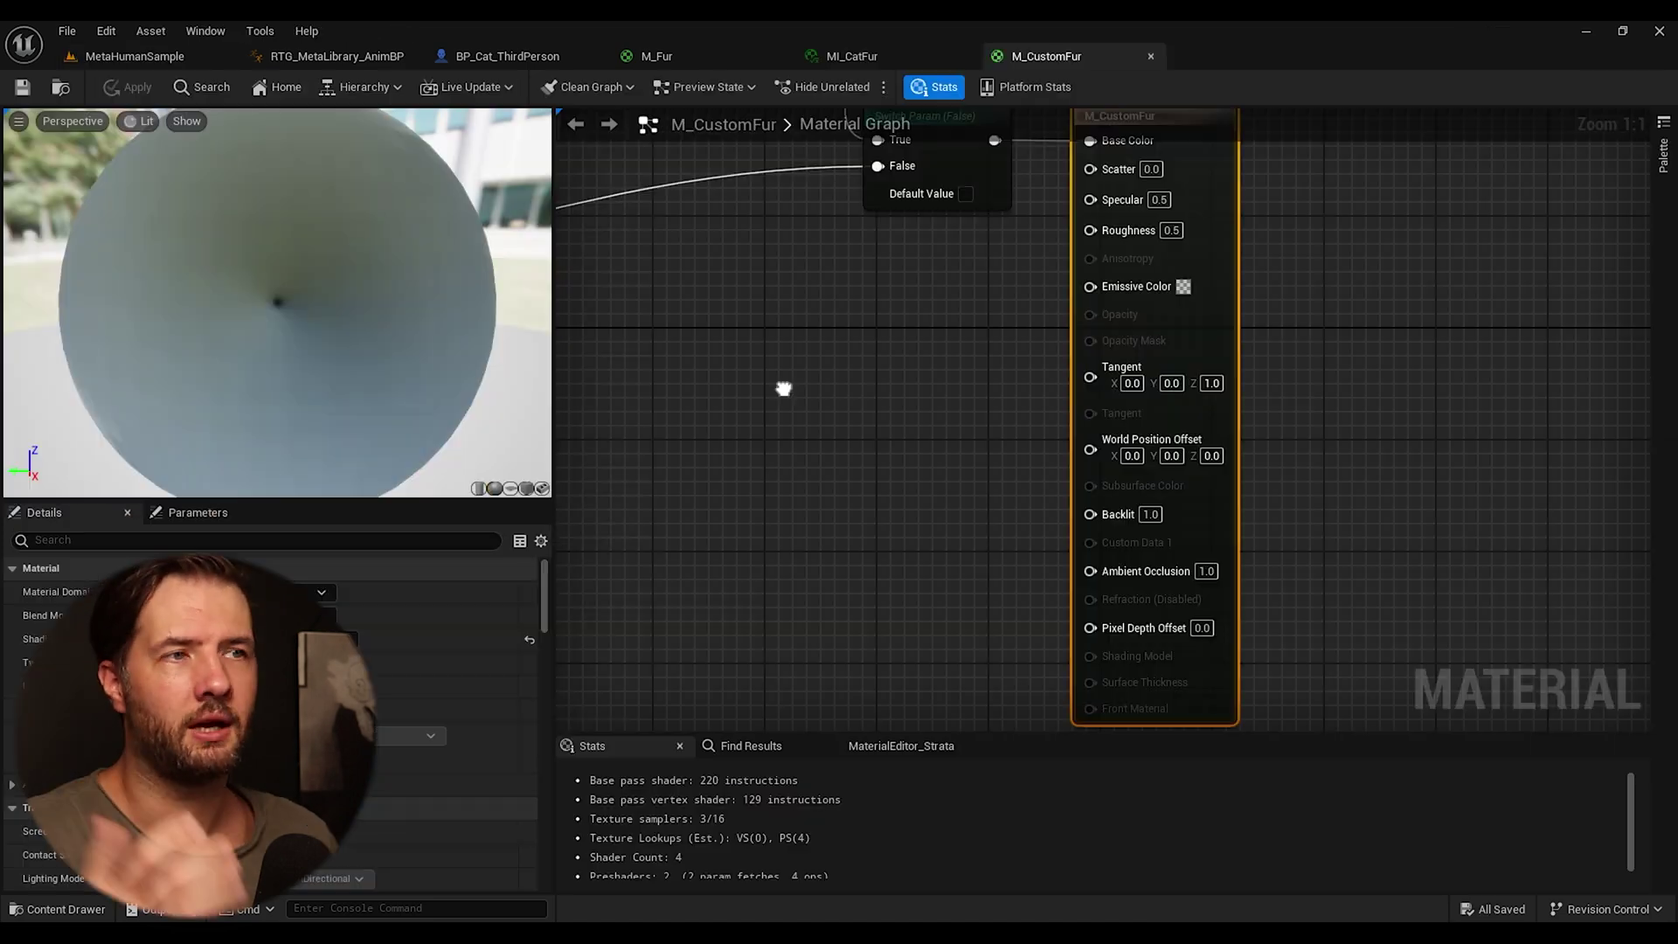
# Step: Examine how M_CustomFur's graph blends Color_A, Color_B, the mask textures and HairTexture into the Base Color
pyautogui.scroll(3, 1254, 525)
pyautogui.scroll(-3, 1086, 498)
pyautogui.scroll(4, 1358, 505)
pyautogui.scroll(-1, 1358, 504)
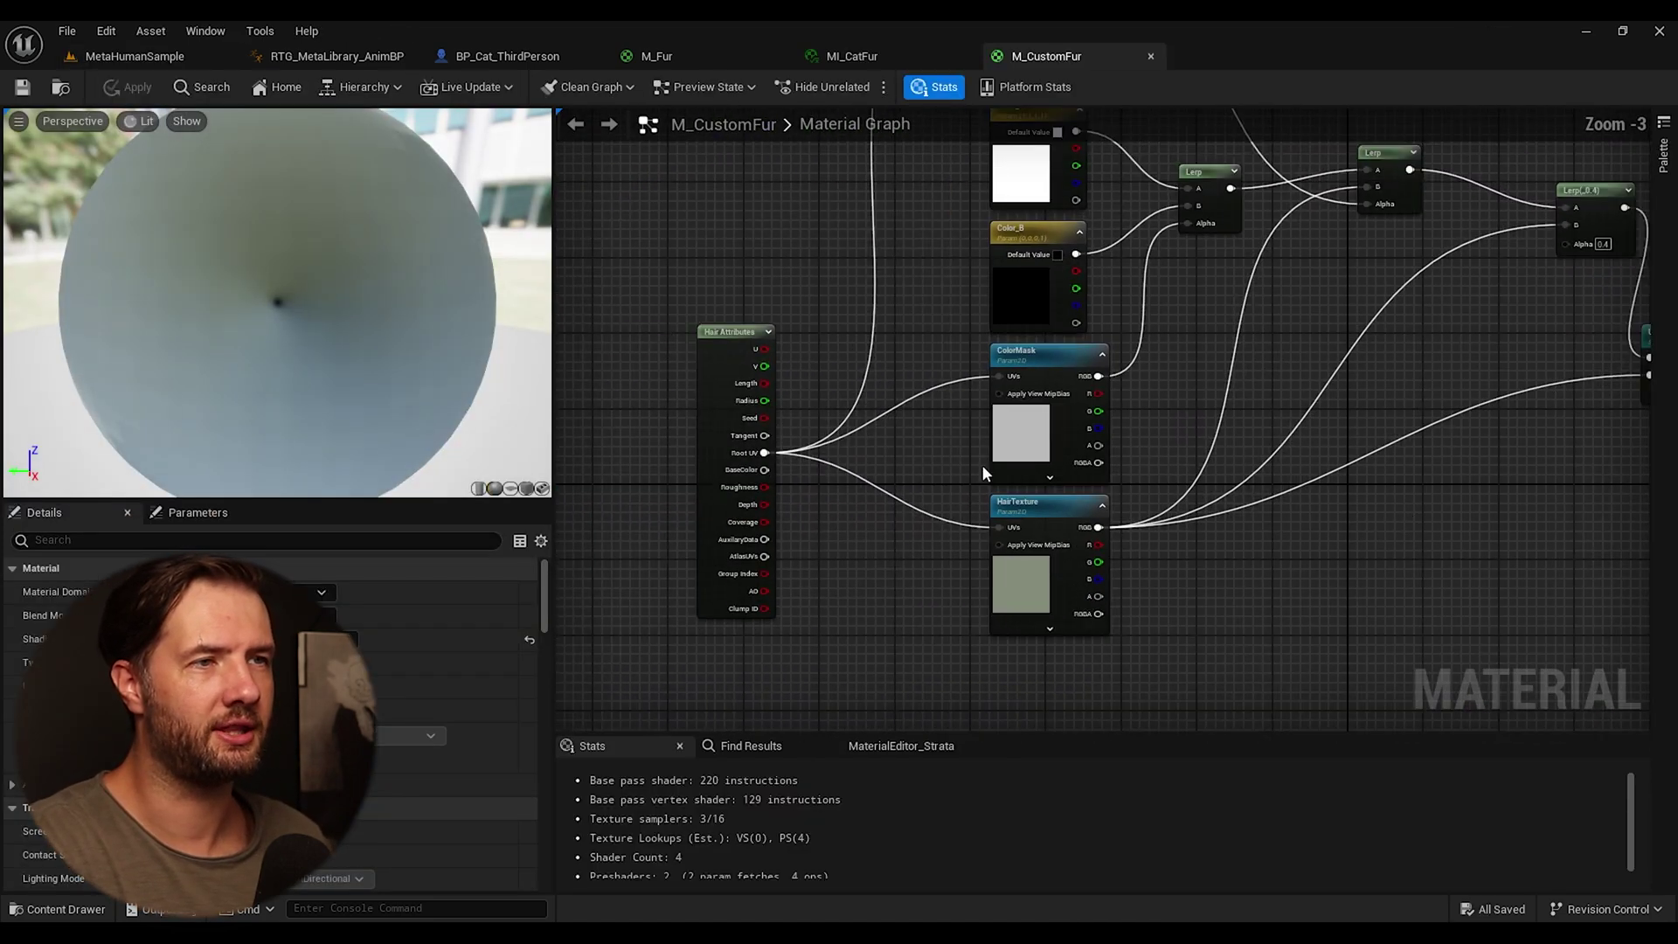
pyautogui.moveTo(913, 439); pyautogui.dragTo(715, 625, button='right')
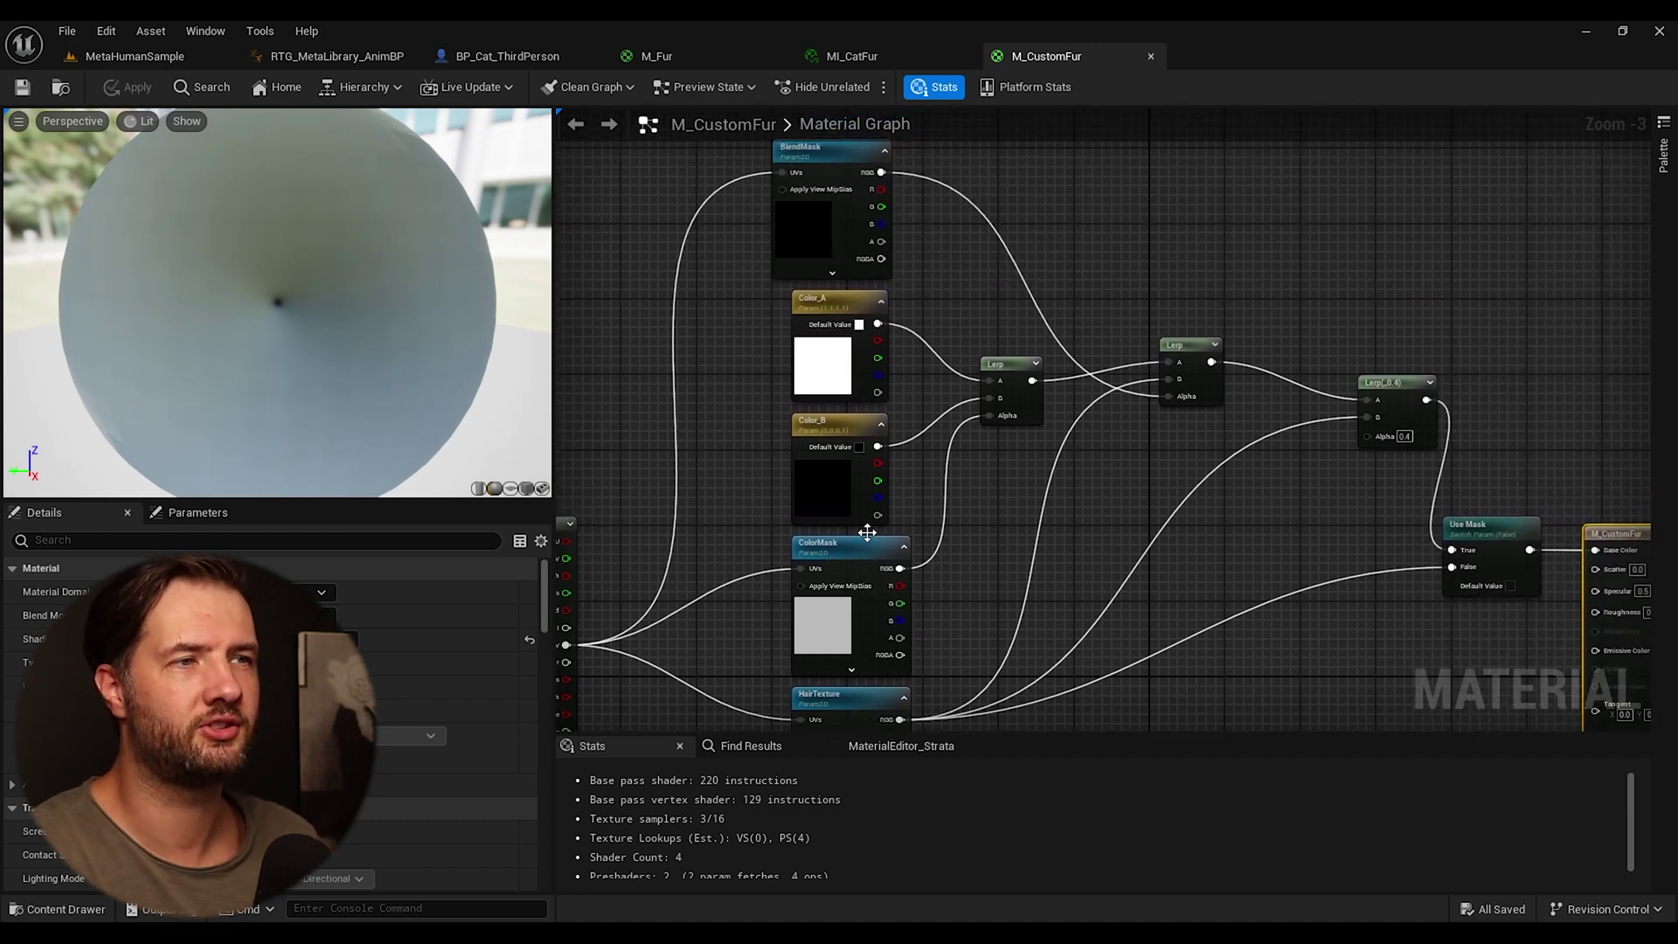
pyautogui.click(824, 475)
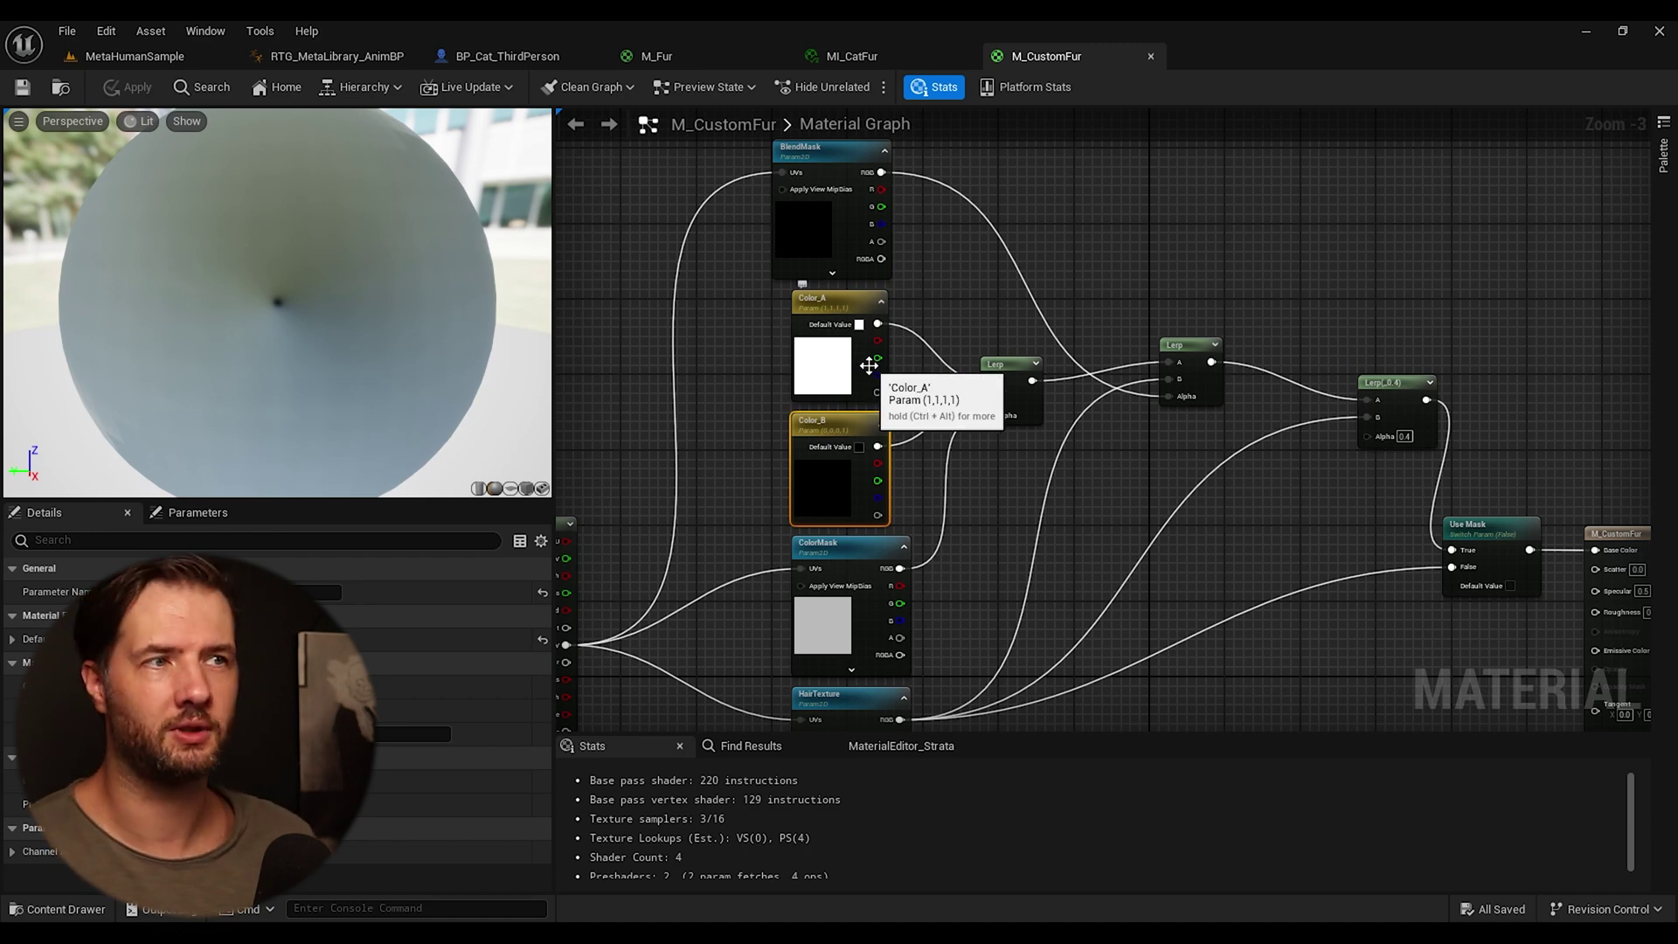
pyautogui.moveTo(945, 502); pyautogui.dragTo(921, 514, button='right')
# Step: View the FaceMask_Invert_Feather texture used as MI_CatFur's ColorMask, close it and trace the mask nodes in M_CustomFur's graph
pyautogui.hotkey('ctrl', 'Tab')
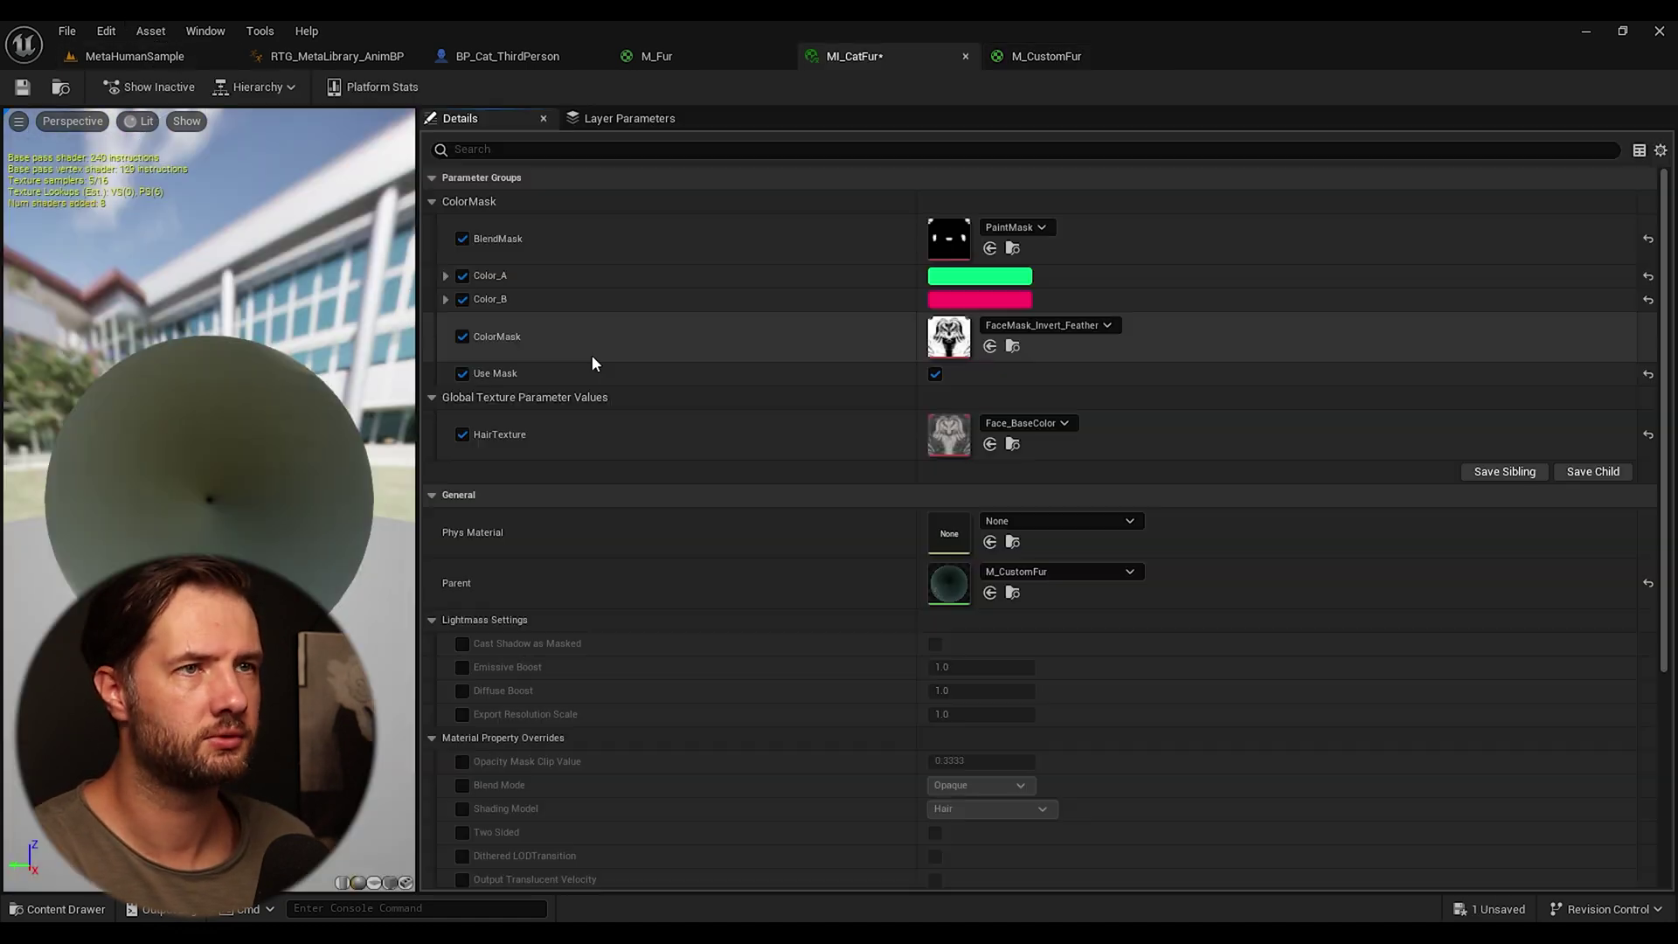
pyautogui.doubleClick(943, 343)
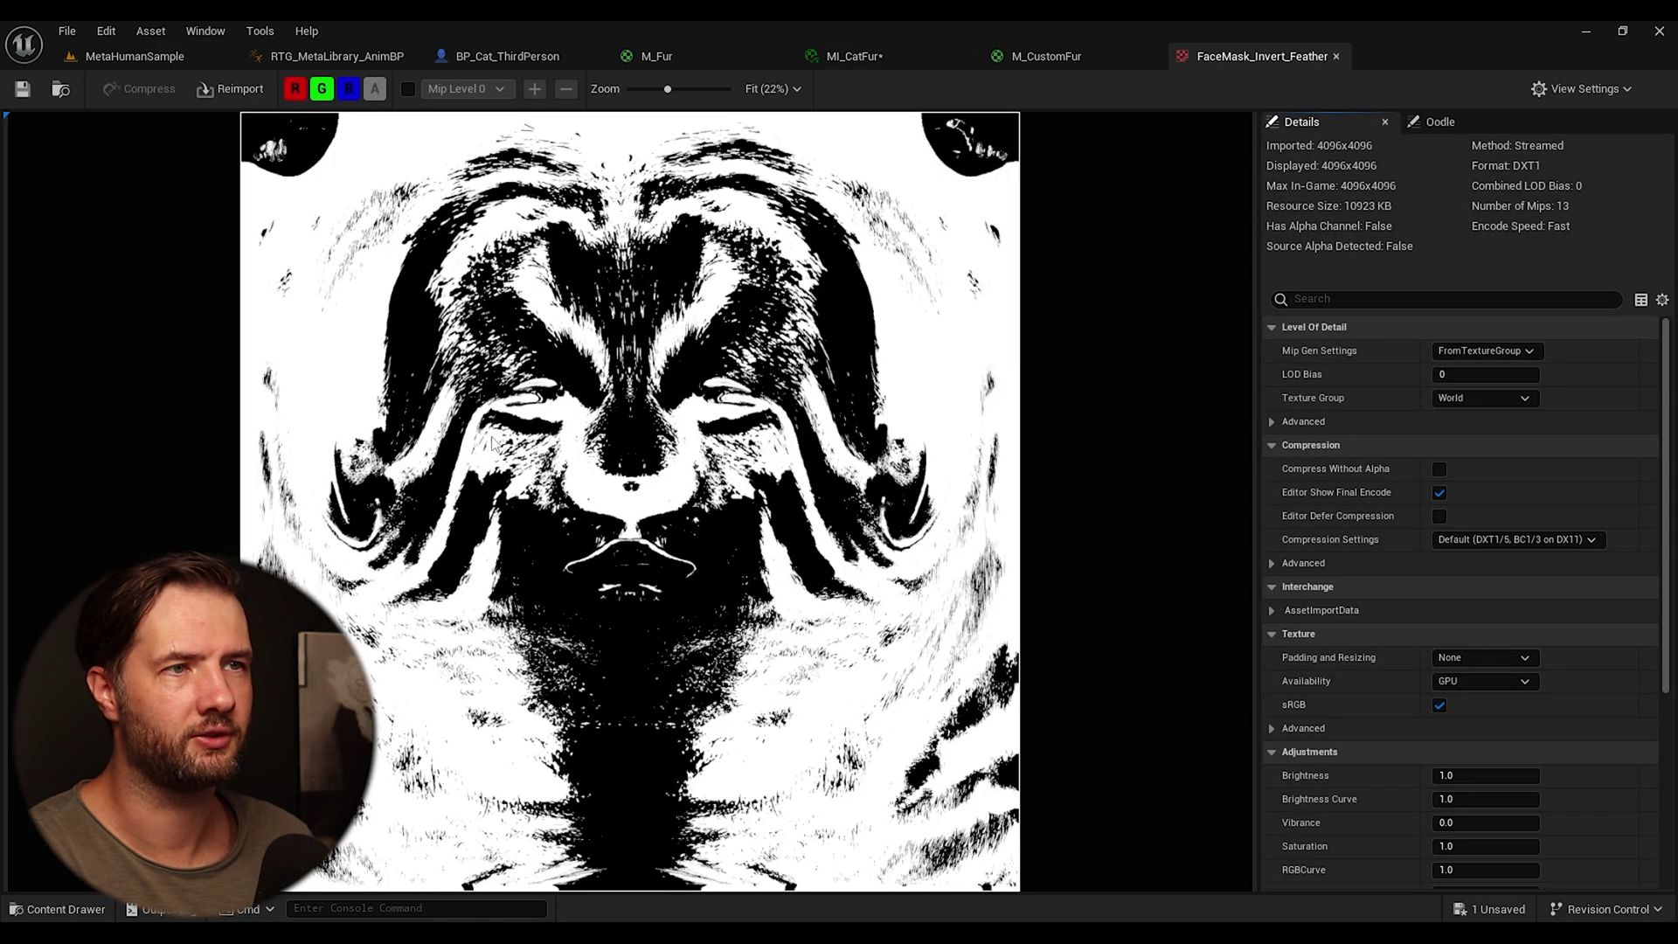
pyautogui.click(1335, 56)
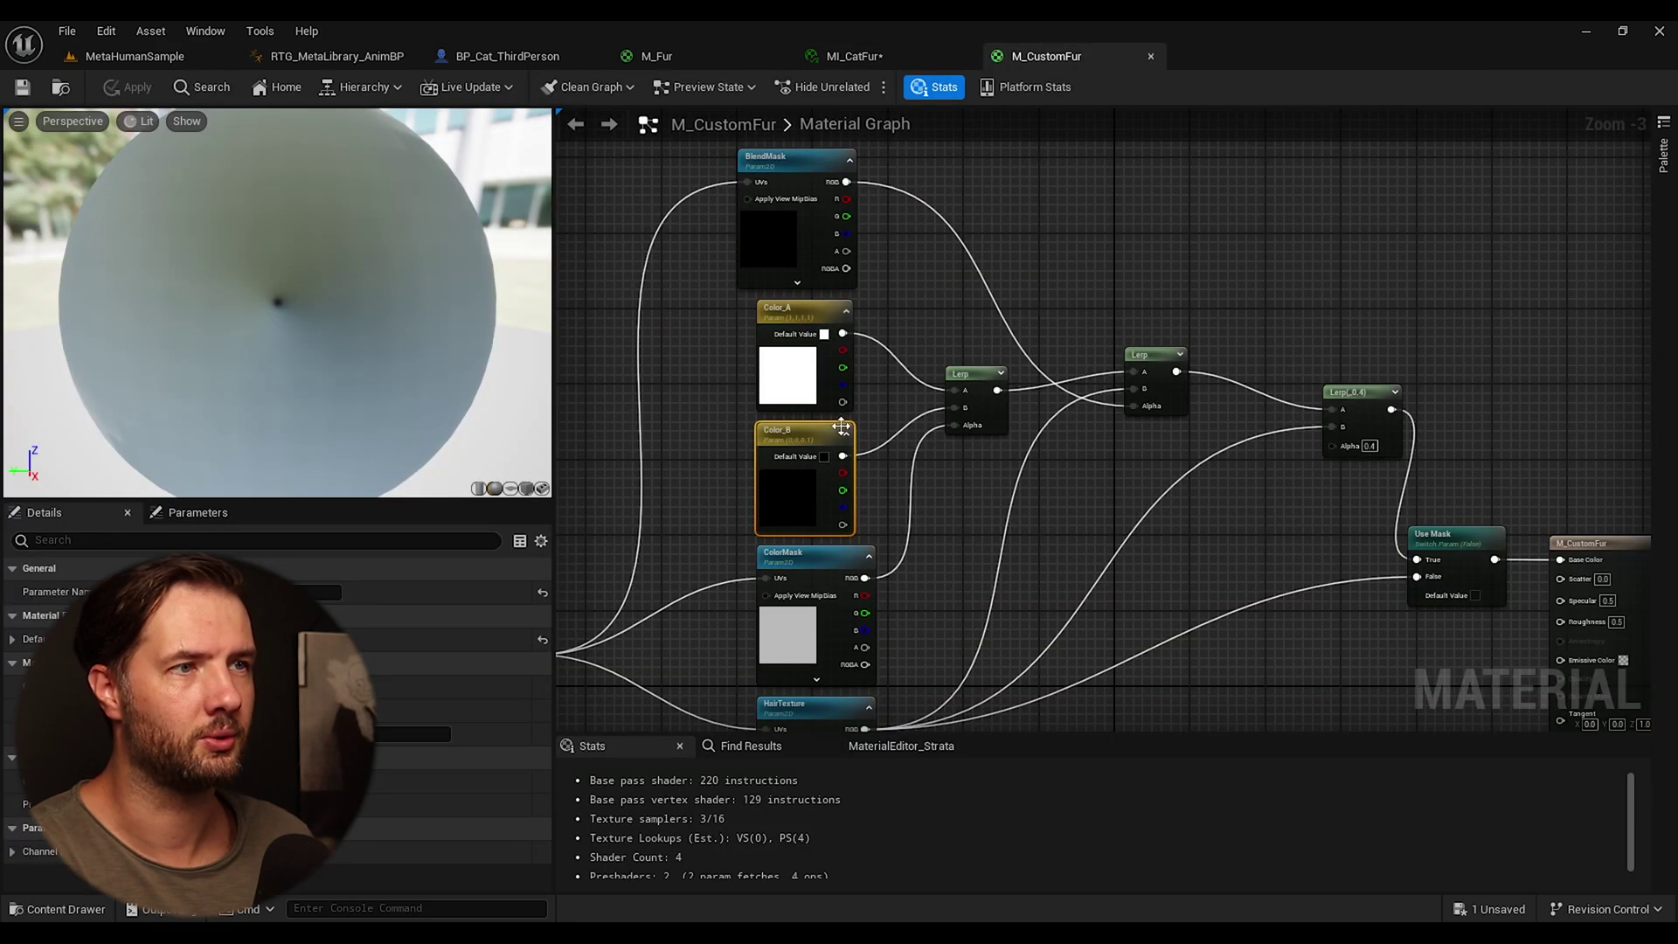
pyautogui.moveTo(1015, 426); pyautogui.dragTo(1159, 331, button='right')
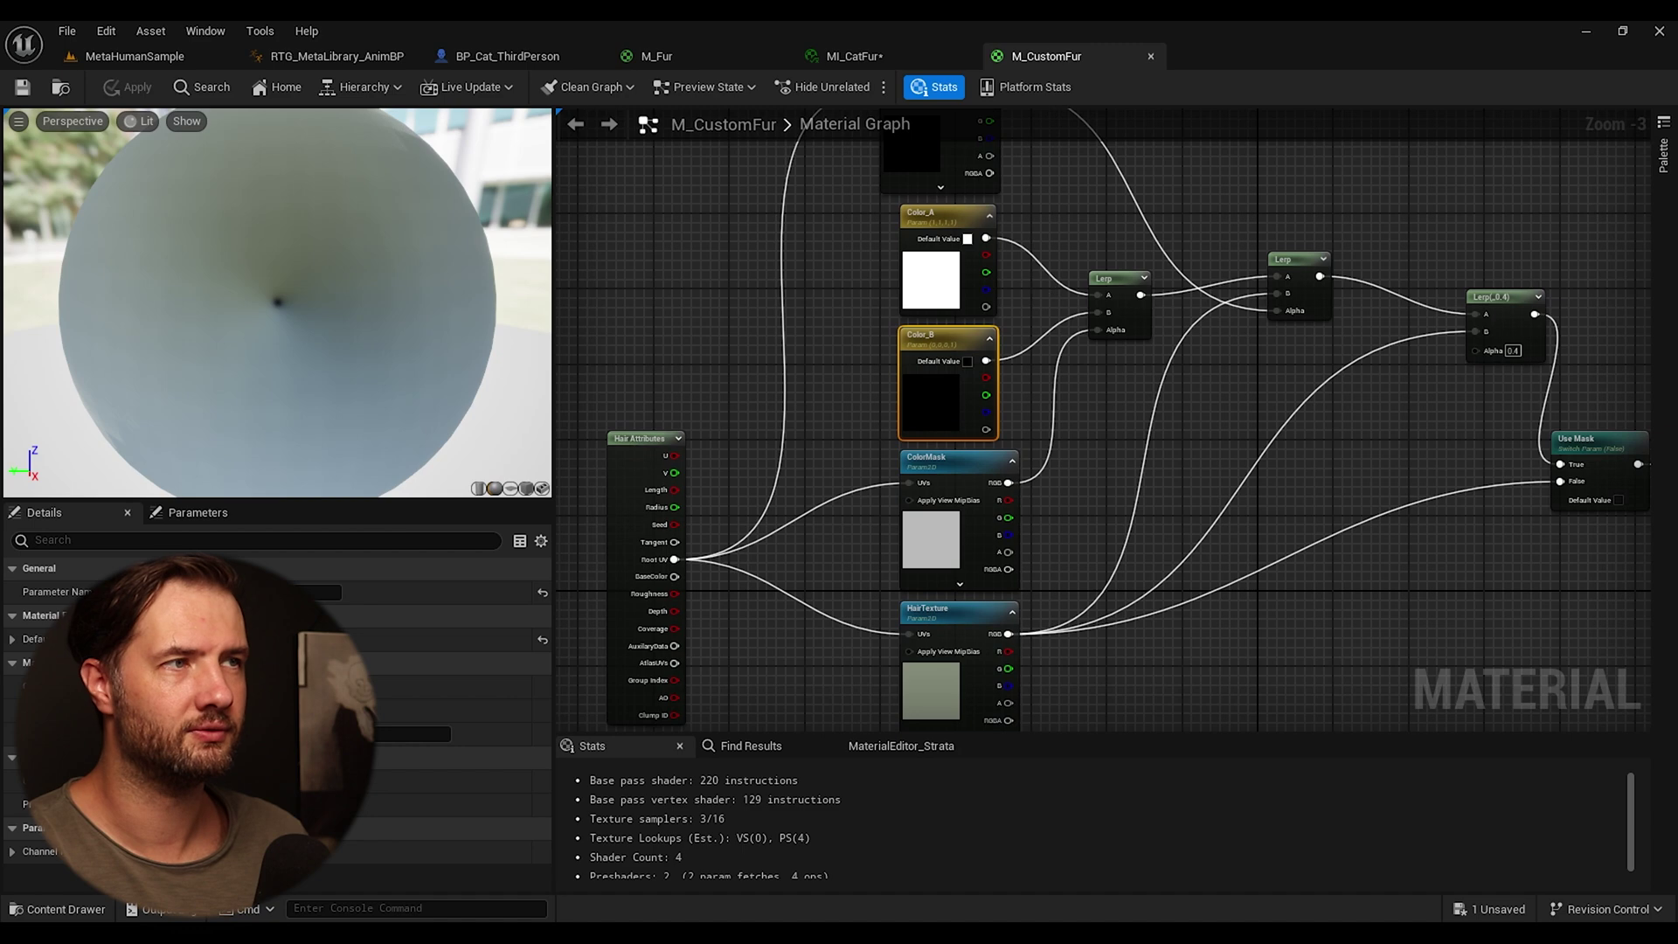
pyautogui.moveTo(899, 211); pyautogui.dragTo(787, 322, button='right')
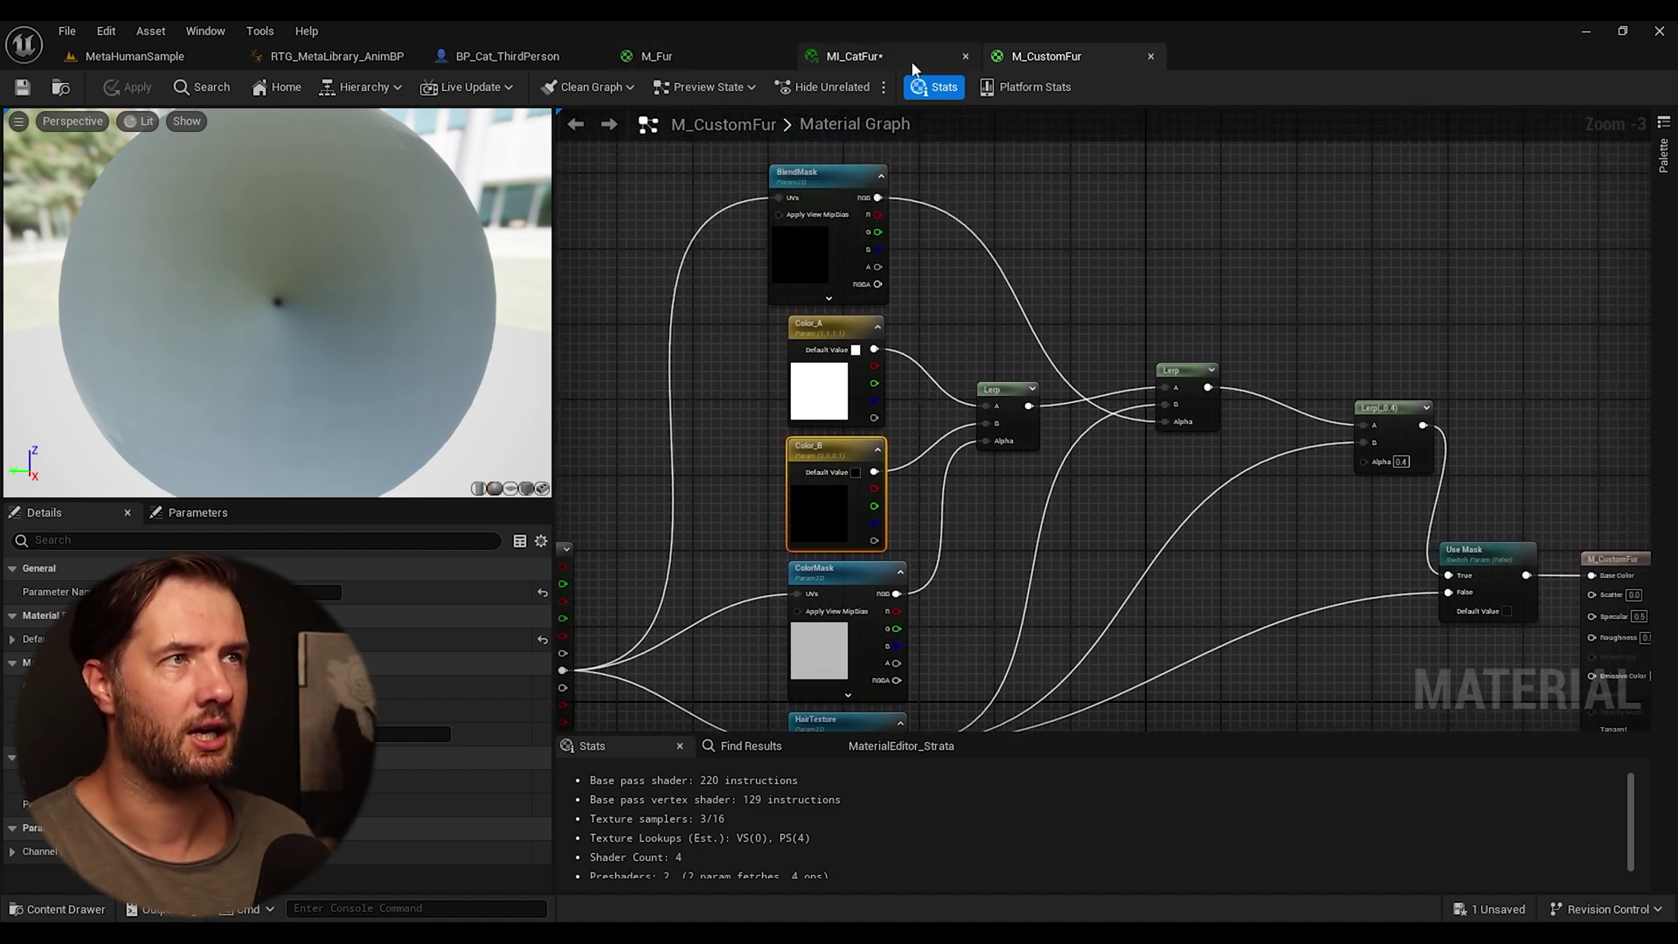
# Step: Detach the MI_CatFur editor into a floating window and place it beside the cat in the MetaHumanSample level
pyautogui.click(874, 57)
pyautogui.moveTo(888, 61); pyautogui.dragTo(1074, 357)
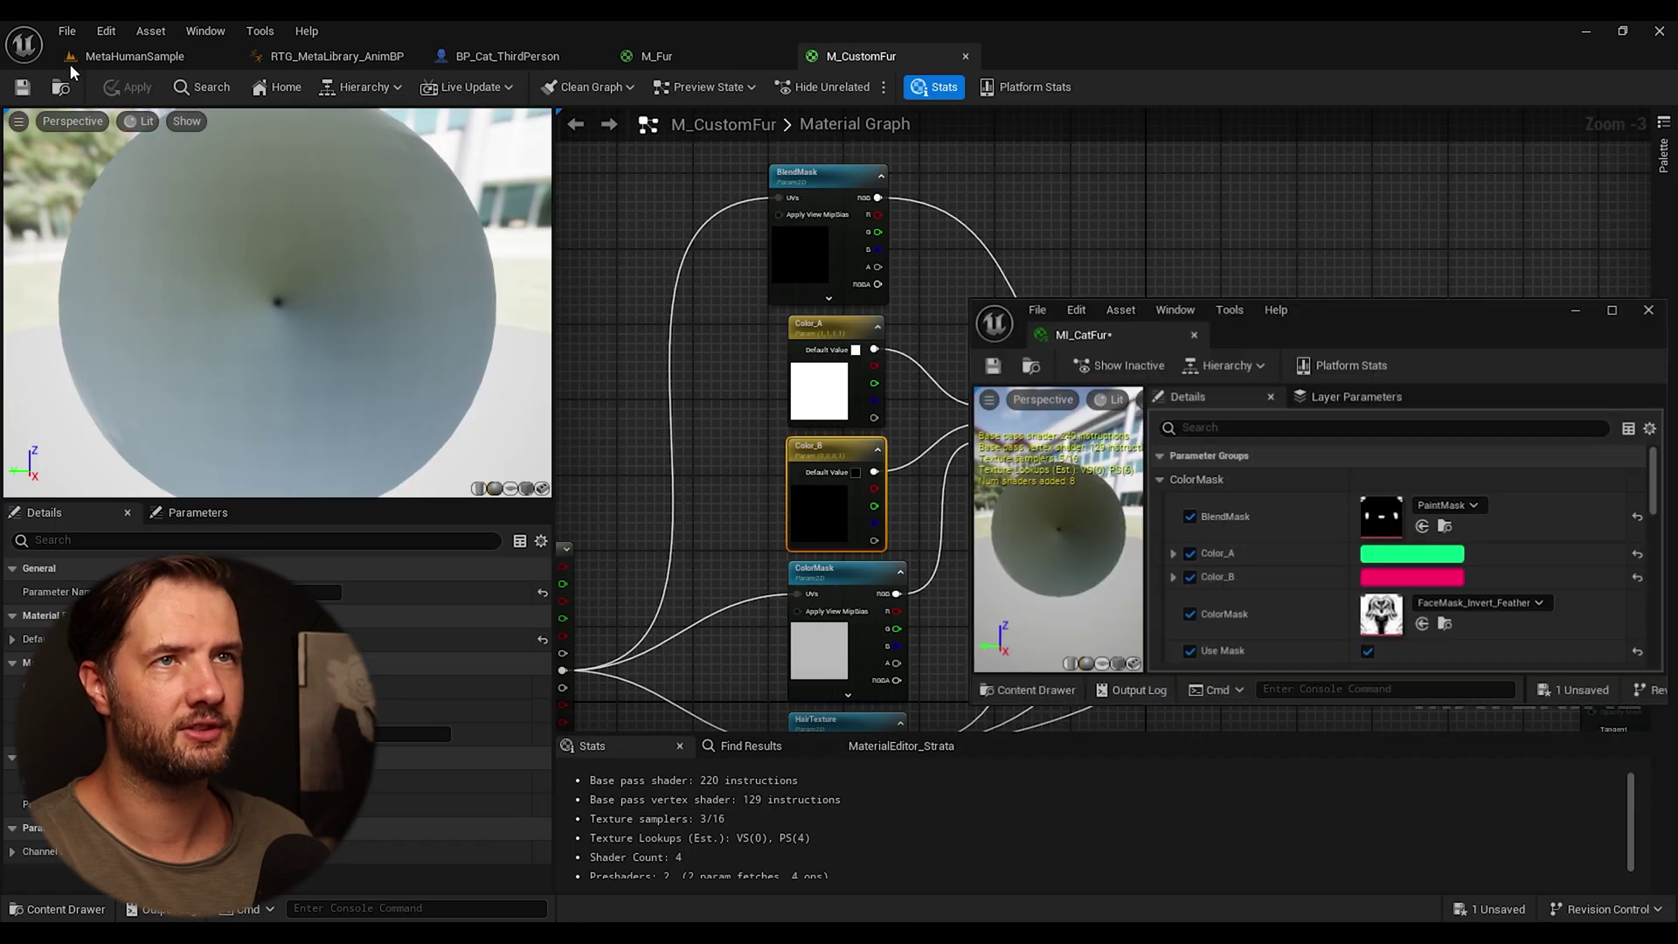
pyautogui.click(134, 56)
pyautogui.moveTo(1334, 311); pyautogui.dragTo(1213, 220)
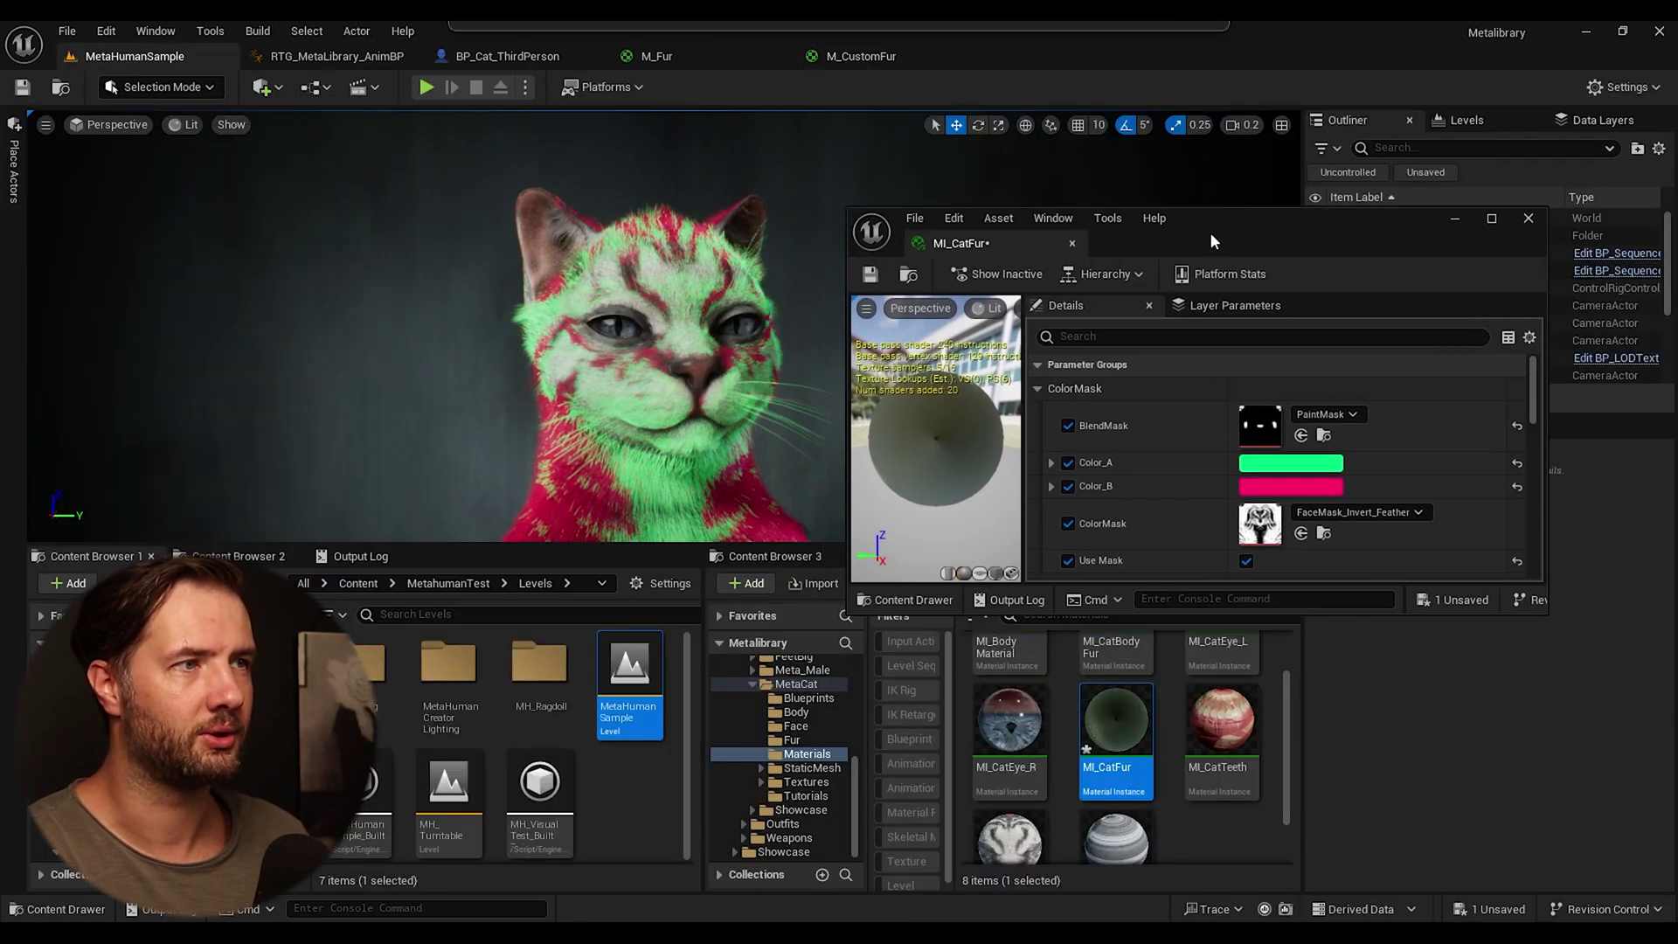
# Step: Set MI_CatFur's Color_A to a pink with sRGB hex FF91BDFF
pyautogui.click(1293, 462)
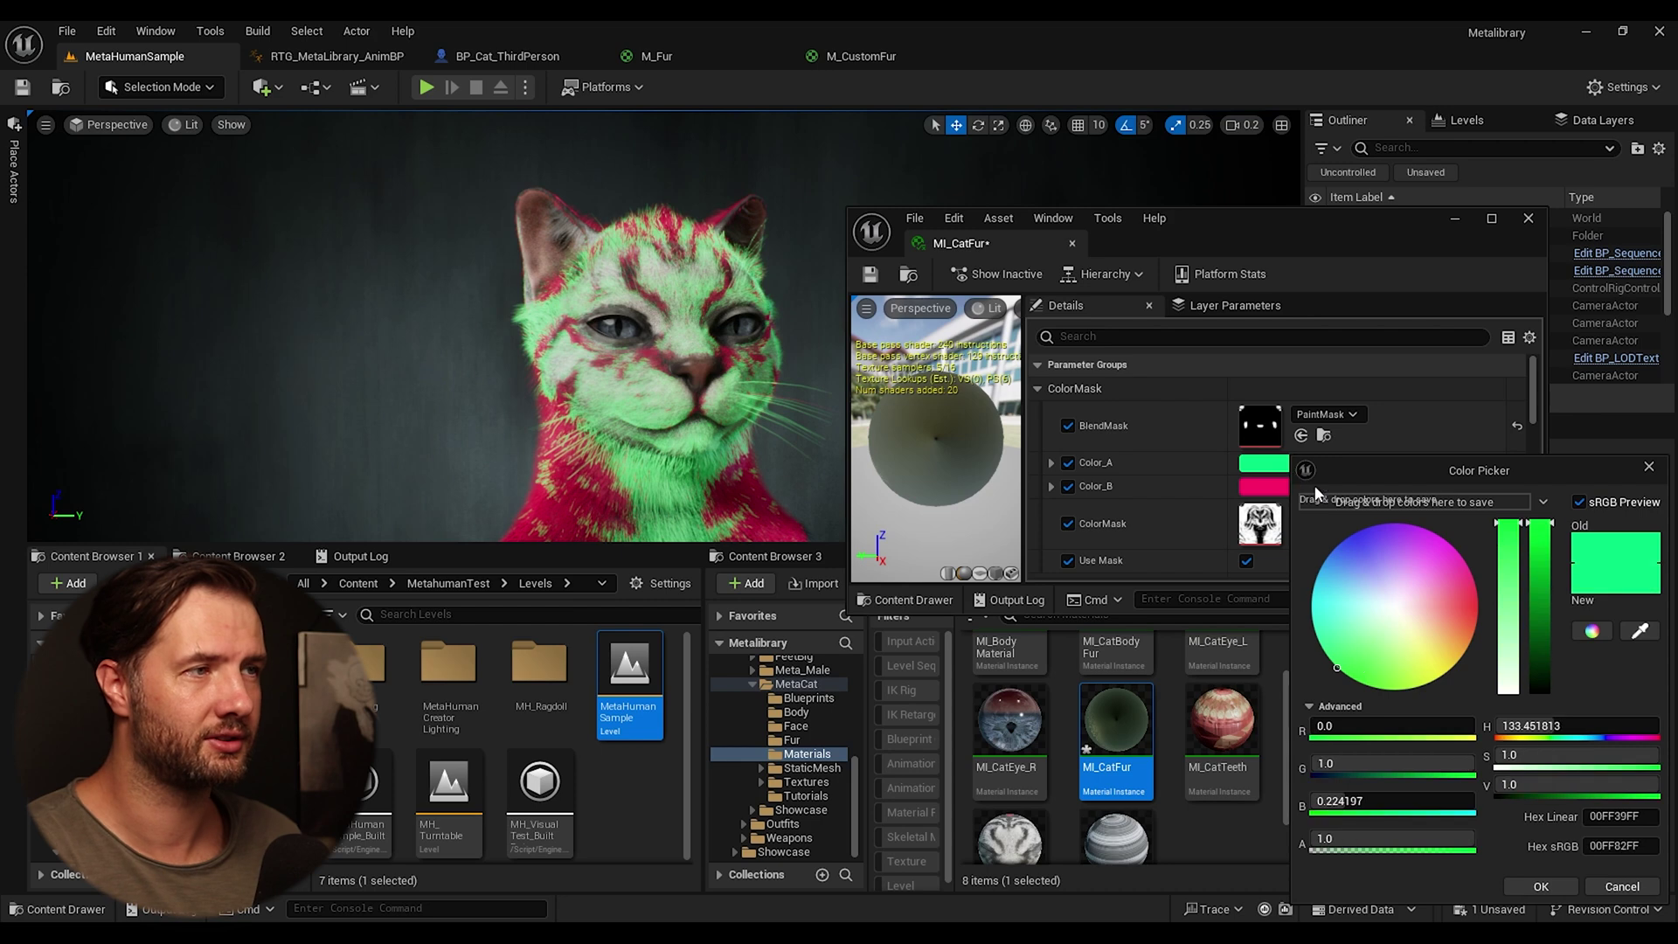
pyautogui.click(1451, 589)
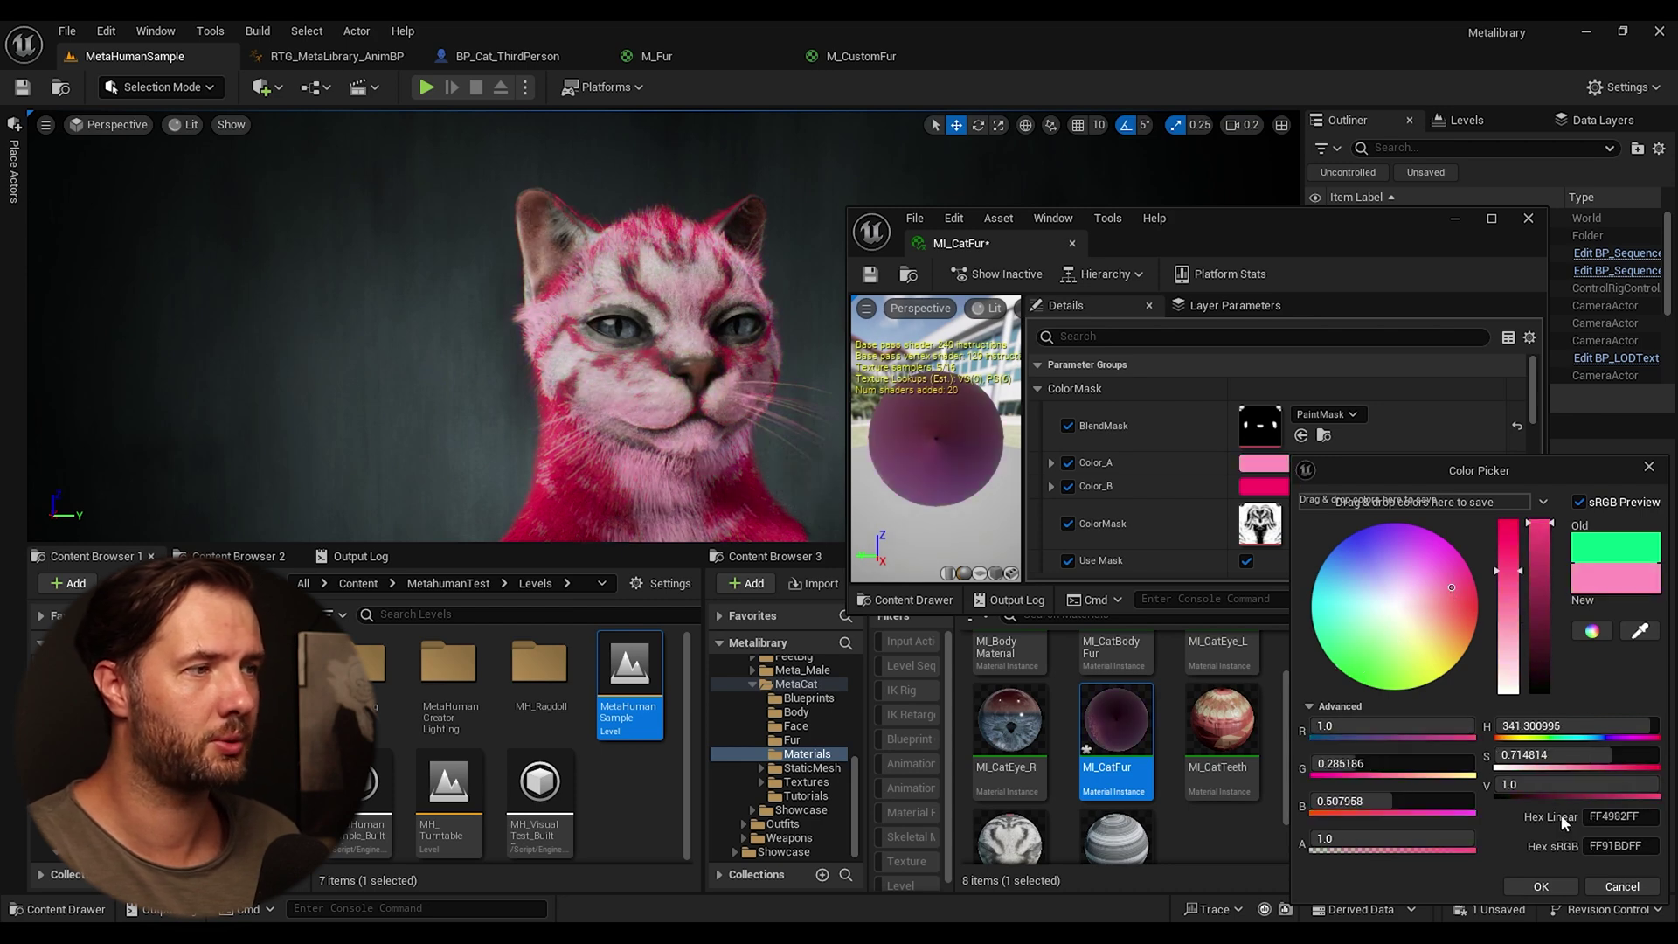
pyautogui.click(1542, 886)
# Step: Change MI_CatFur's Color_B parameter to a pale blue
pyautogui.click(1293, 486)
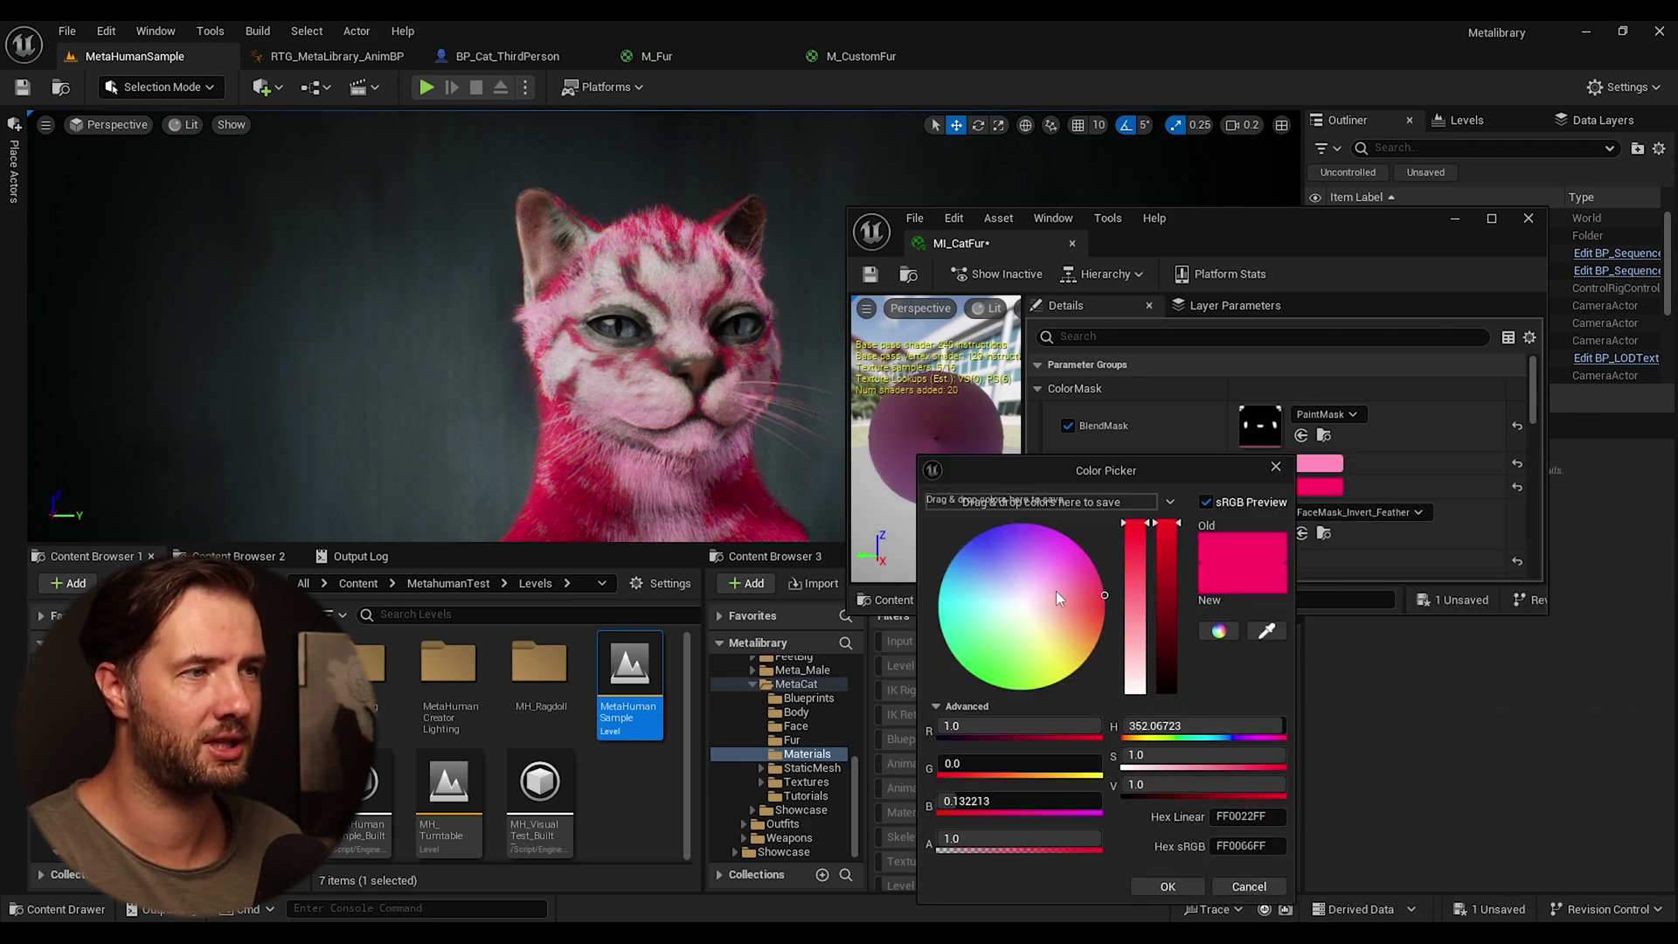
pyautogui.moveTo(1056, 590)
pyautogui.mouseDown()
pyautogui.moveTo(968, 512)
pyautogui.moveTo(991, 575)
pyautogui.mouseUp()
pyautogui.click(1167, 886)
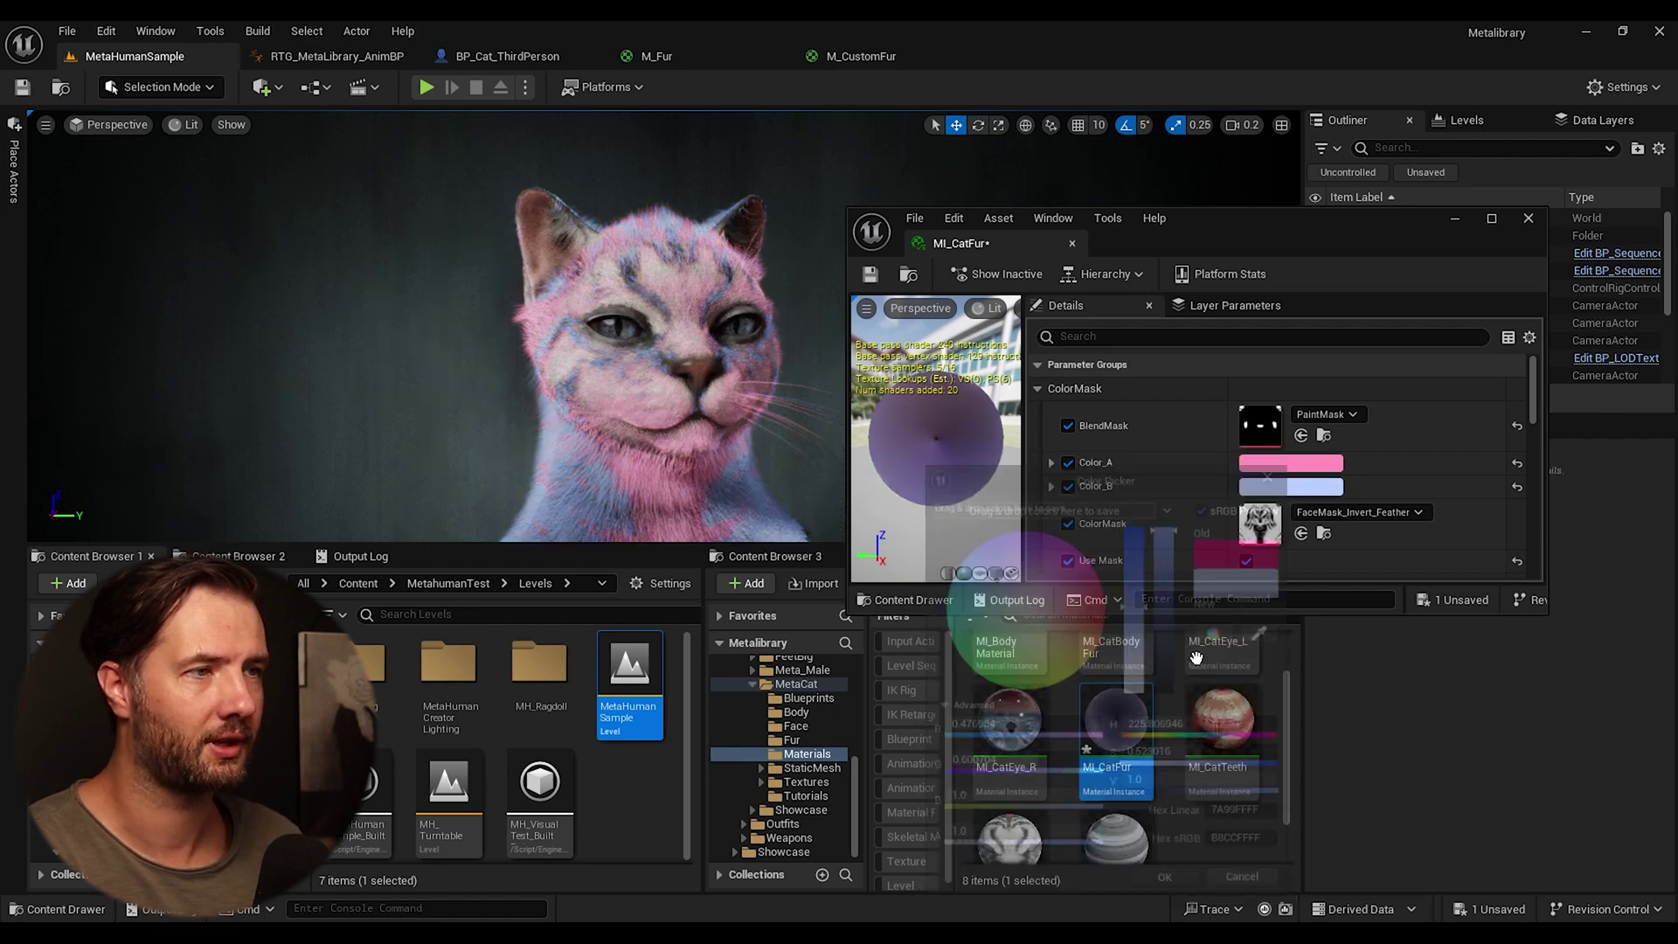
# Step: Adjust MI_CatFur's Color_A to a softer pink with sRGB hex FFAED1FF
pyautogui.click(1296, 464)
pyautogui.moveTo(1096, 579); pyautogui.dragTo(1056, 604)
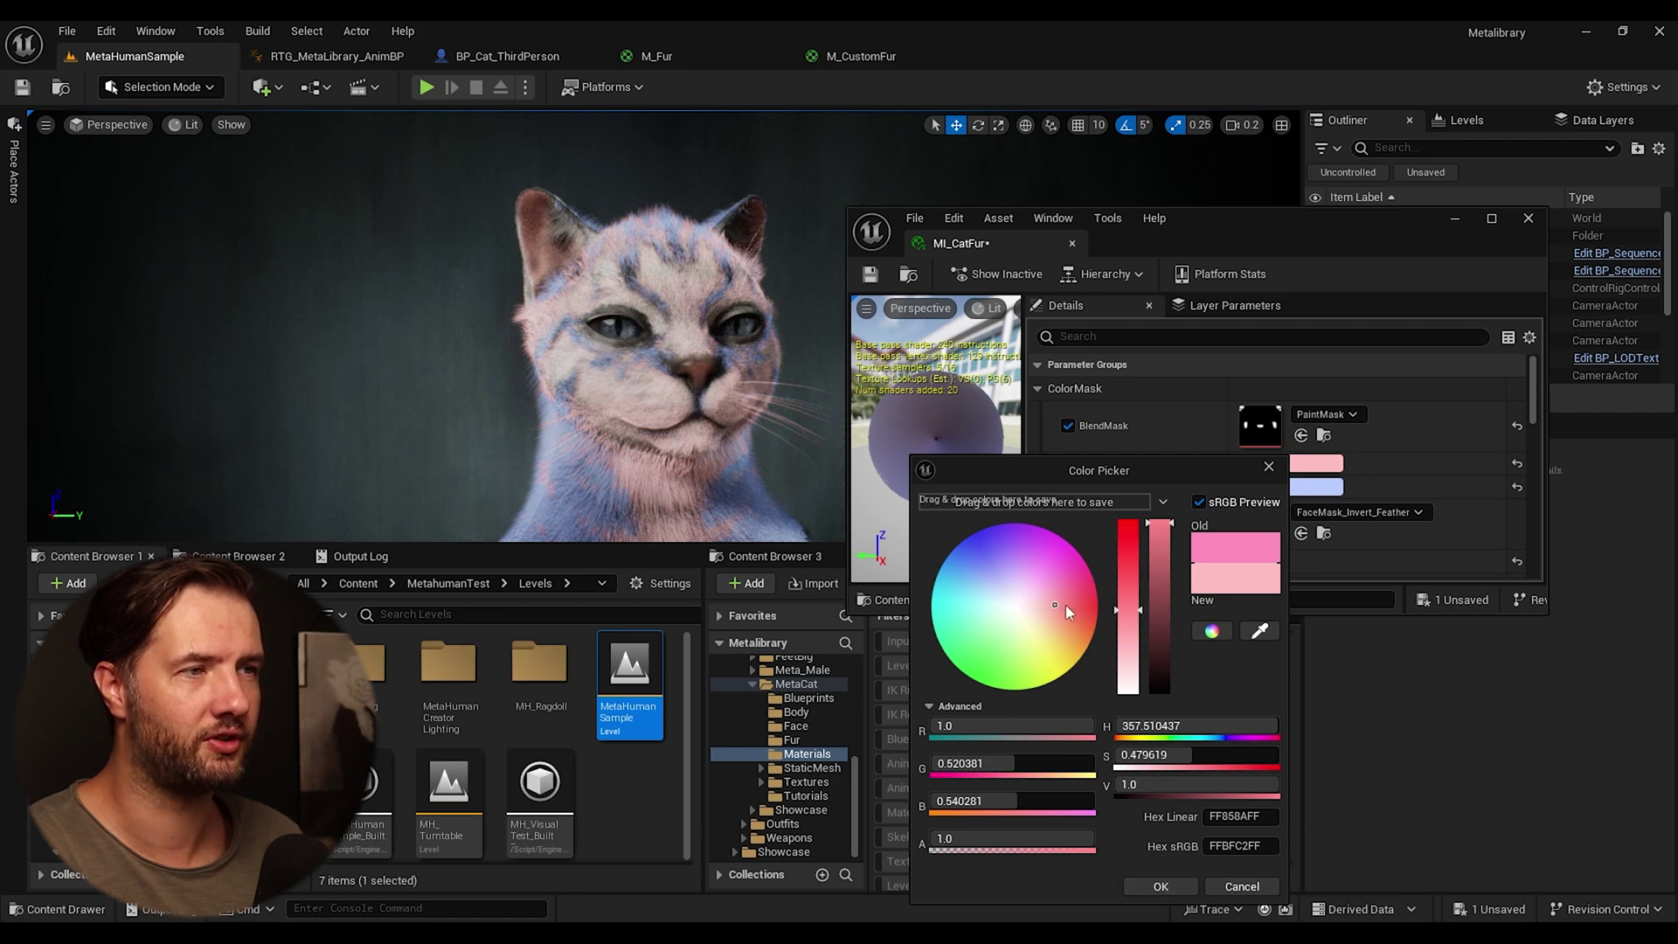
pyautogui.moveTo(1066, 605); pyautogui.dragTo(1059, 588)
pyautogui.click(1162, 885)
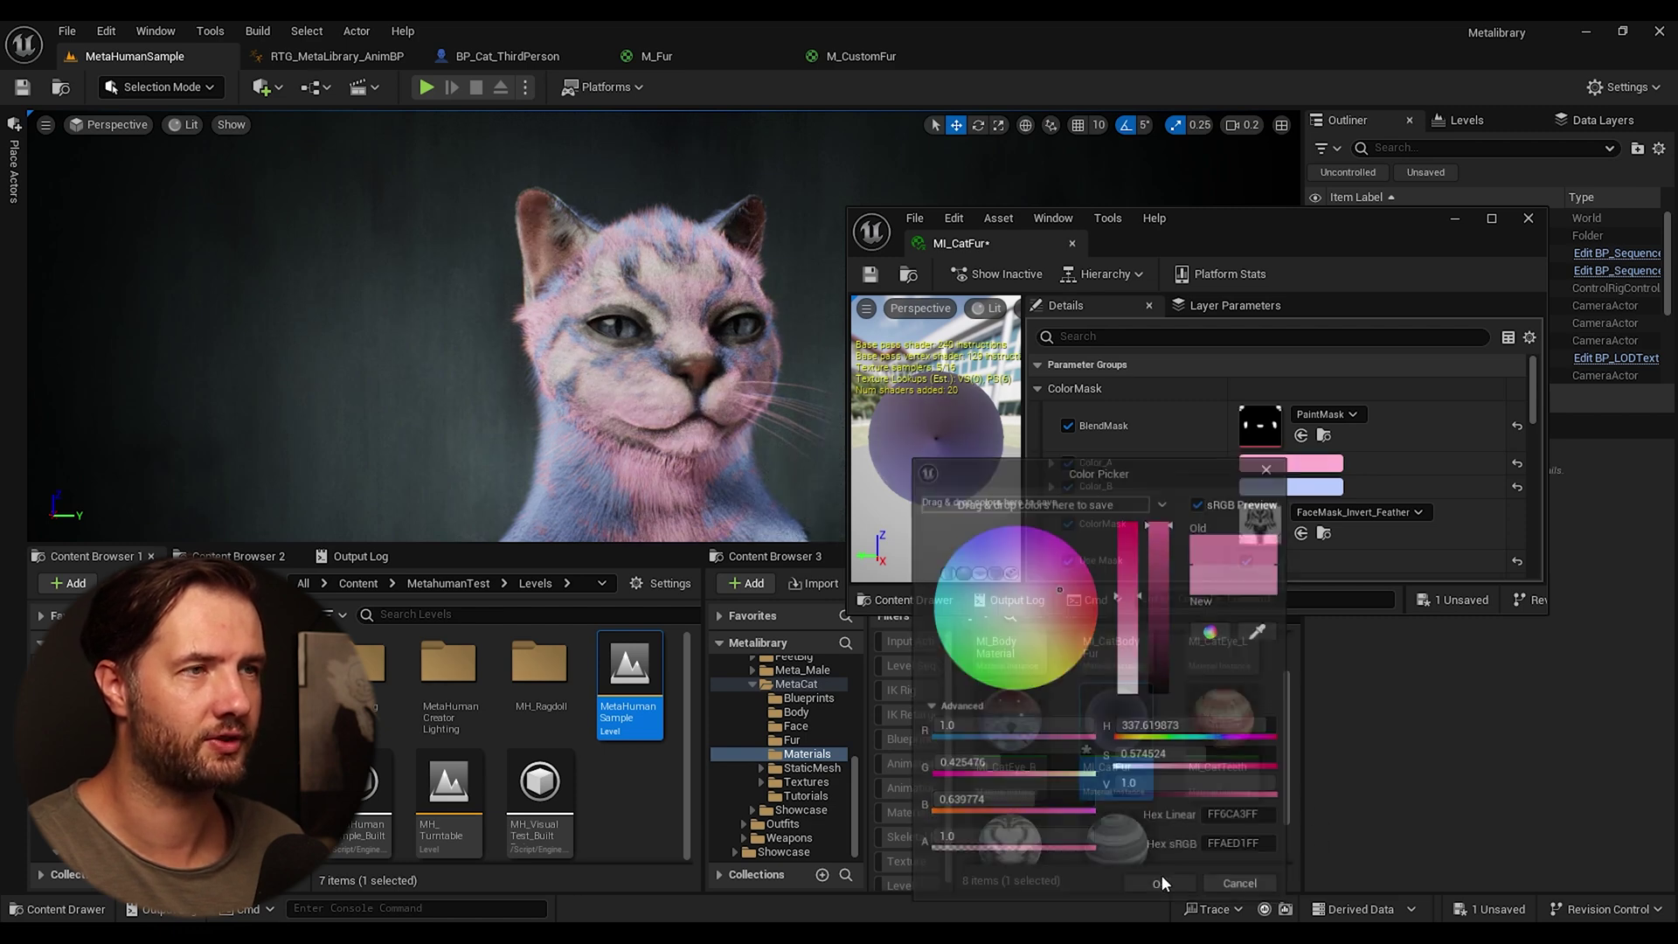